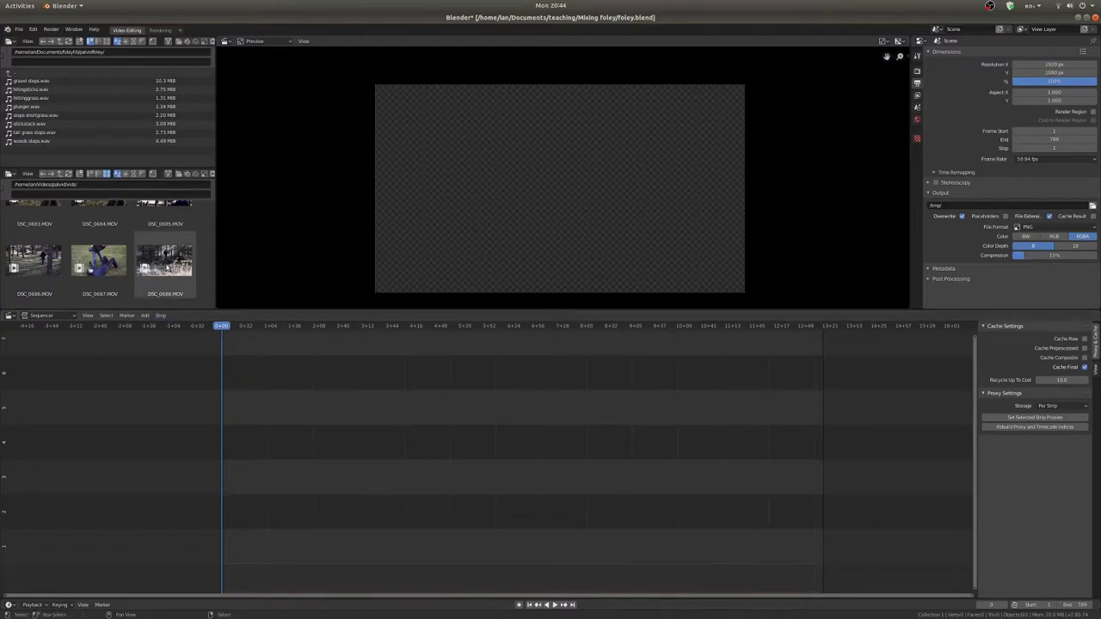
Add DSC_0688.MOV at the start of the sequencer timeline and display the waveform on its audio strip.
{"action": "left_click_drag", "start_coordinate": [180, 285], "coordinate": [301, 489]}
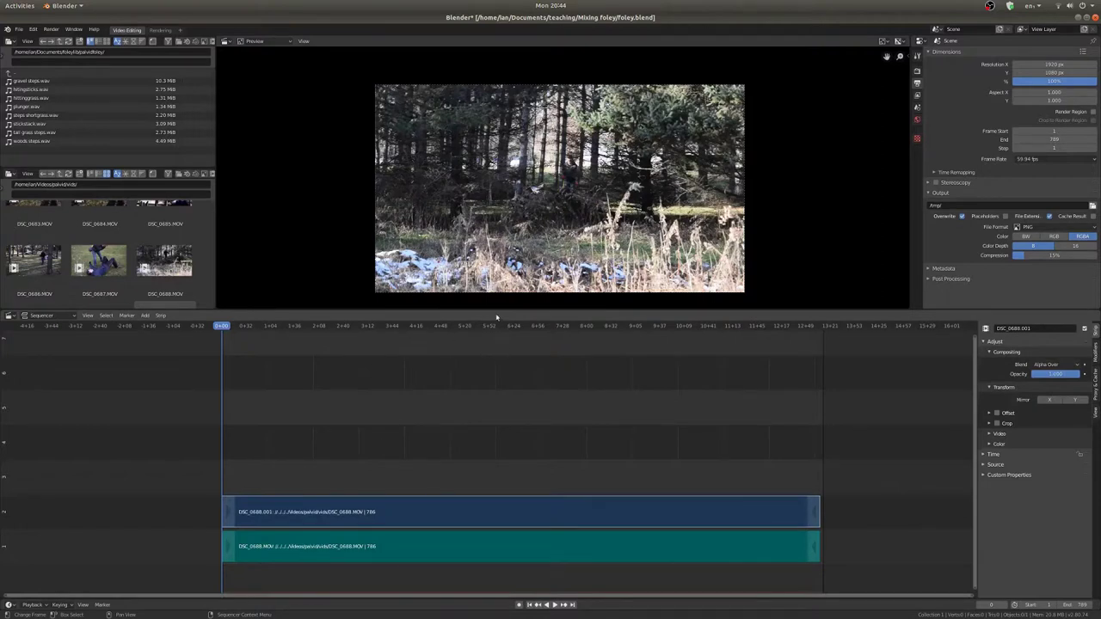
{"action": "left_click", "coordinate": [646, 542]}
{"action": "left_click", "coordinate": [1074, 393]}
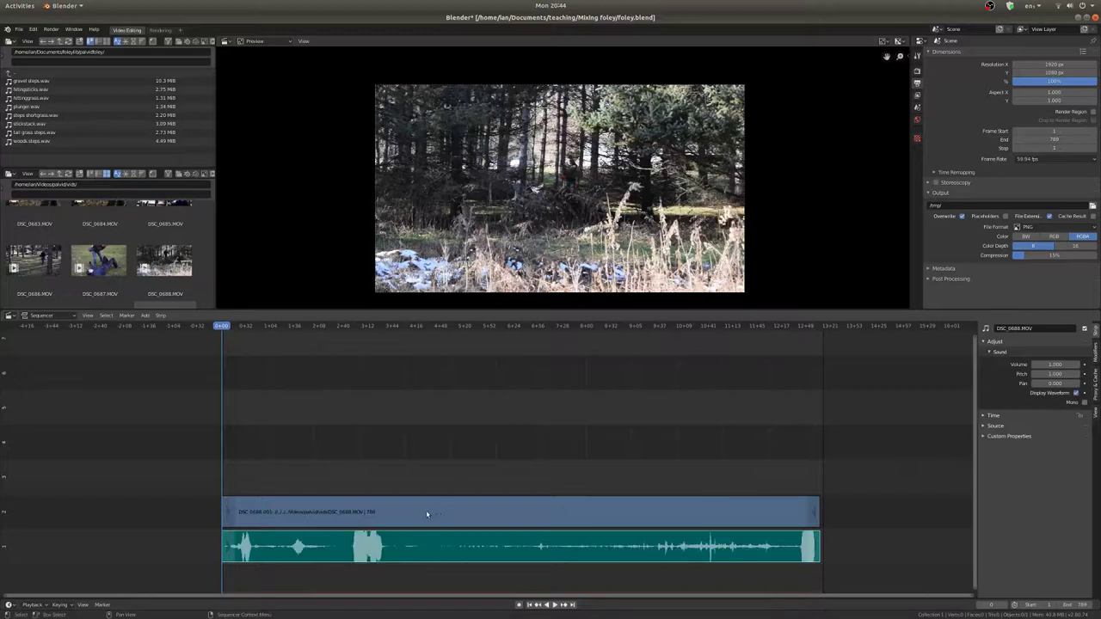
Play the clip through with its original sound, adjusting the system volume for listening.
{"action": "scroll", "coordinate": [434, 516], "scroll_direction": "up", "scroll_amount": 3}
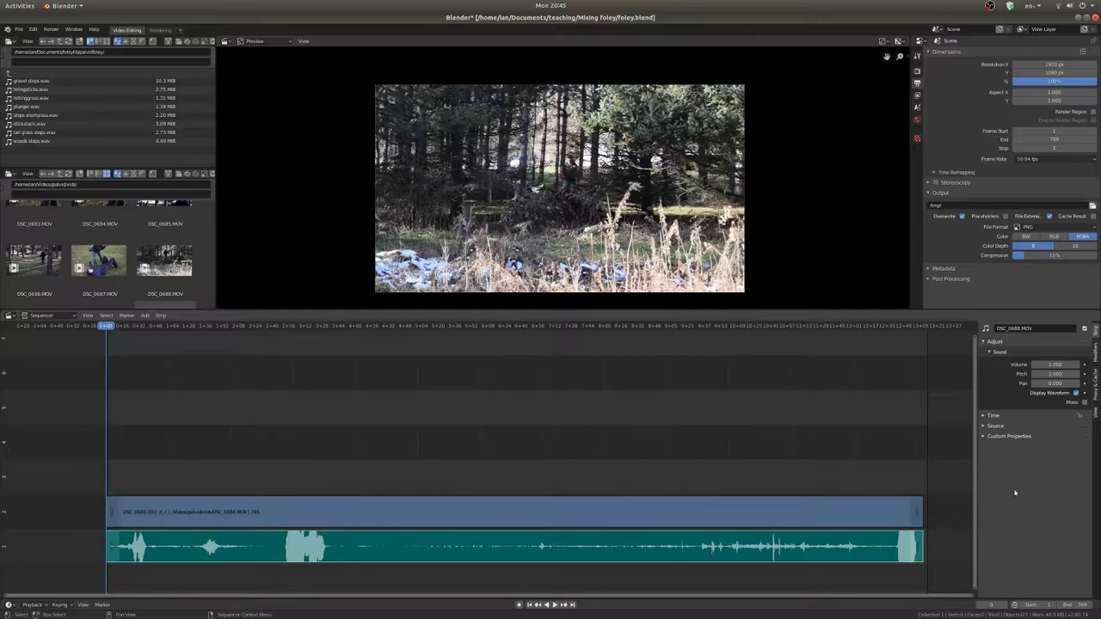
{"action": "scroll", "coordinate": [1067, 4], "scroll_direction": "up", "scroll_amount": 1}
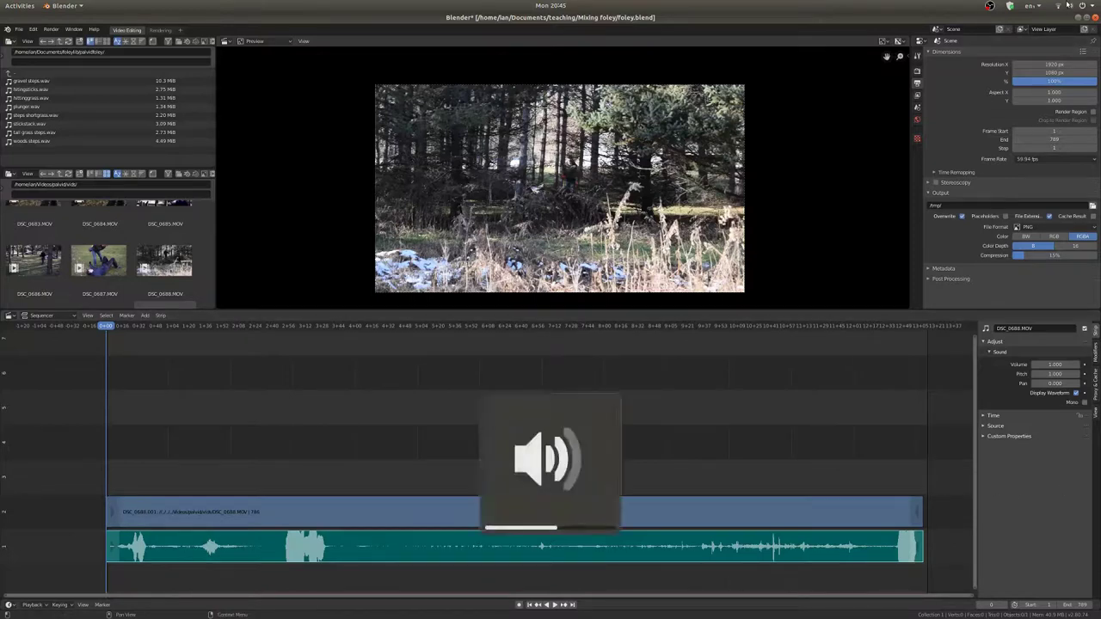
{"action": "scroll", "coordinate": [1068, 5], "scroll_direction": "up", "scroll_amount": 2}
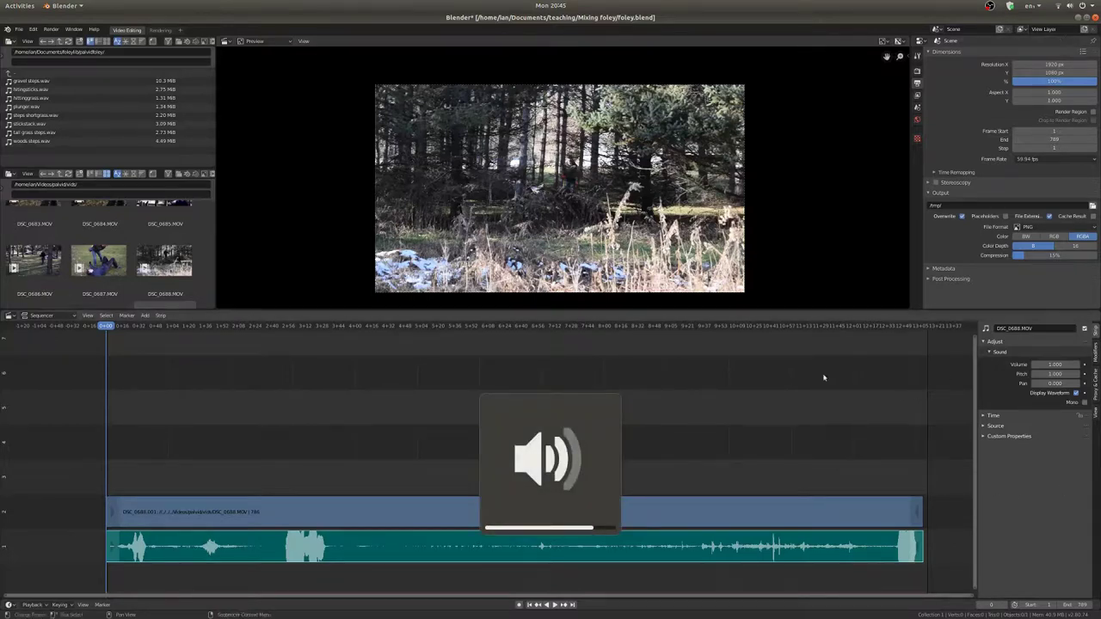
{"action": "key", "text": "space"}
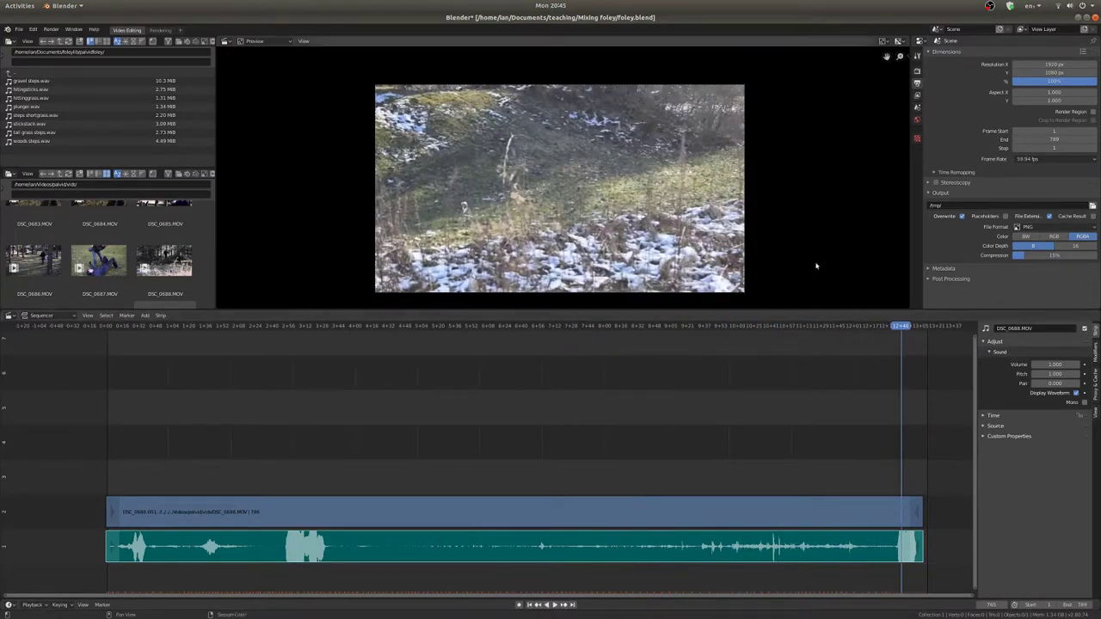
{"action": "scroll", "coordinate": [1069, 6], "scroll_direction": "up", "scroll_amount": 2}
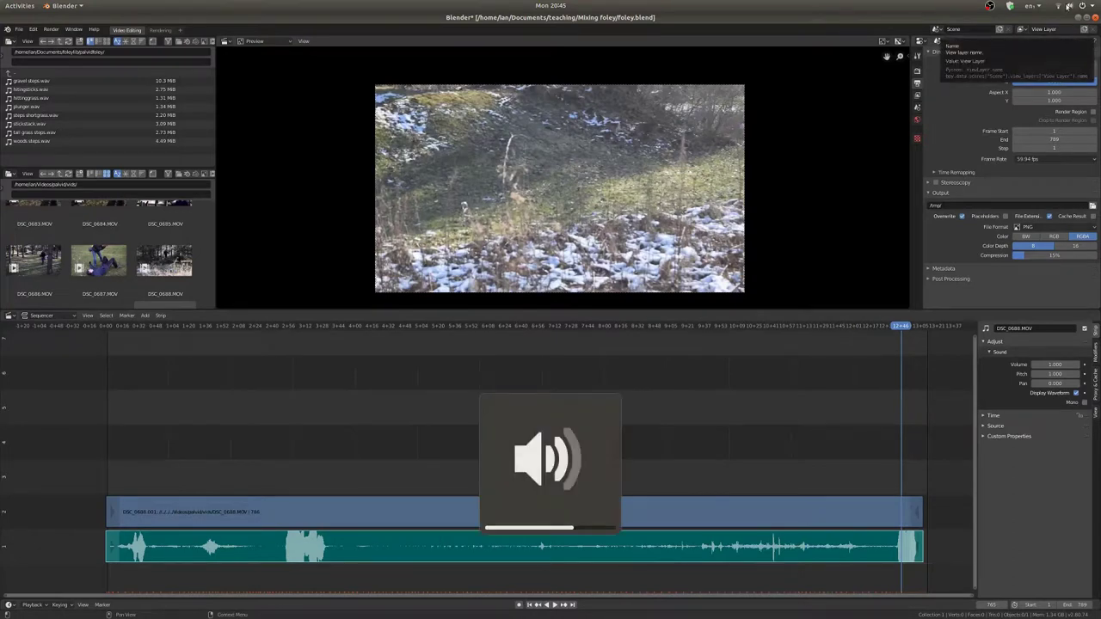
{"action": "scroll", "coordinate": [626, 180], "scroll_direction": "up", "scroll_amount": 1}
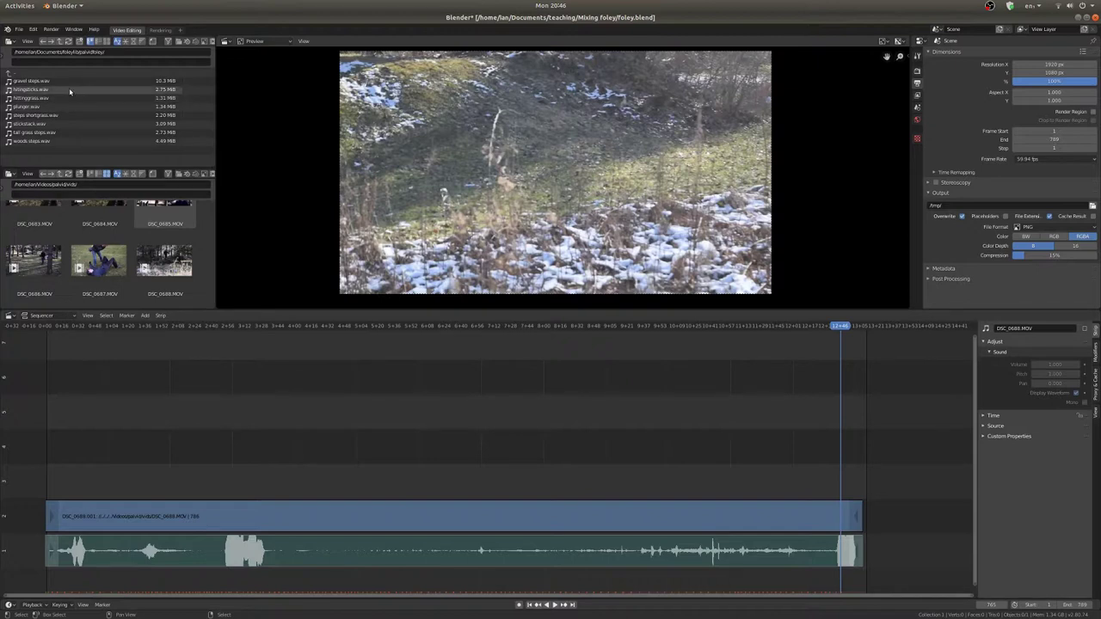
Add hitingsticks.wav on channel 4 and stack the stickstack.wav and tall grass steps.wav strips above it on channels 5 and 6.
{"action": "left_click", "coordinate": [84, 92]}
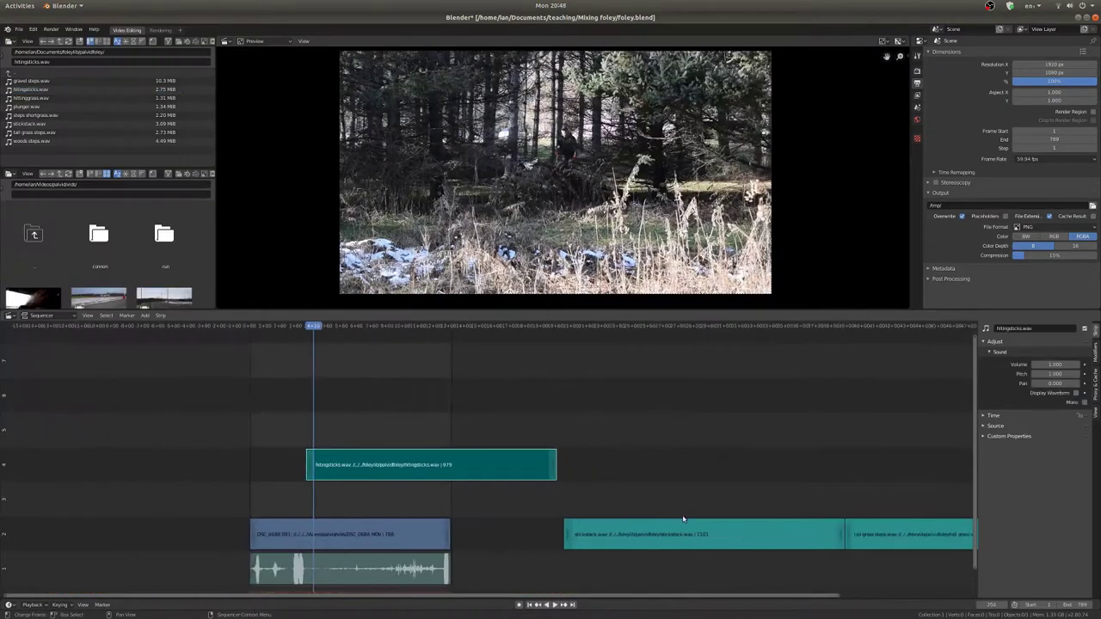
{"action": "left_click_drag", "start_coordinate": [631, 518], "coordinate": [443, 419]}
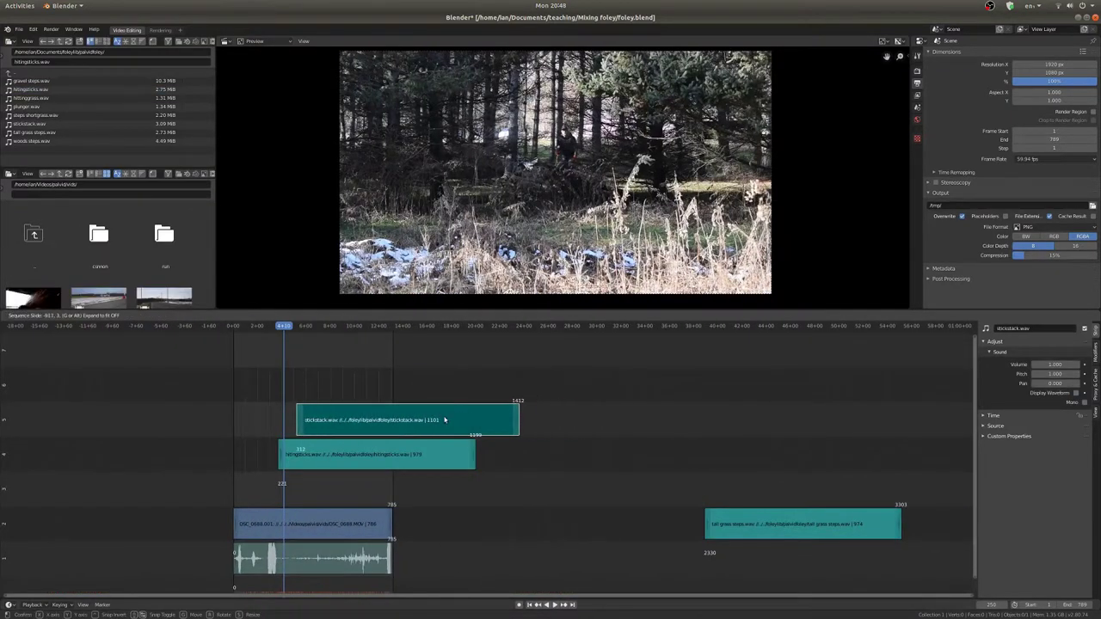
{"action": "left_click_drag", "start_coordinate": [799, 517], "coordinate": [409, 388]}
{"action": "scroll", "coordinate": [276, 460], "scroll_direction": "up", "scroll_amount": 6}
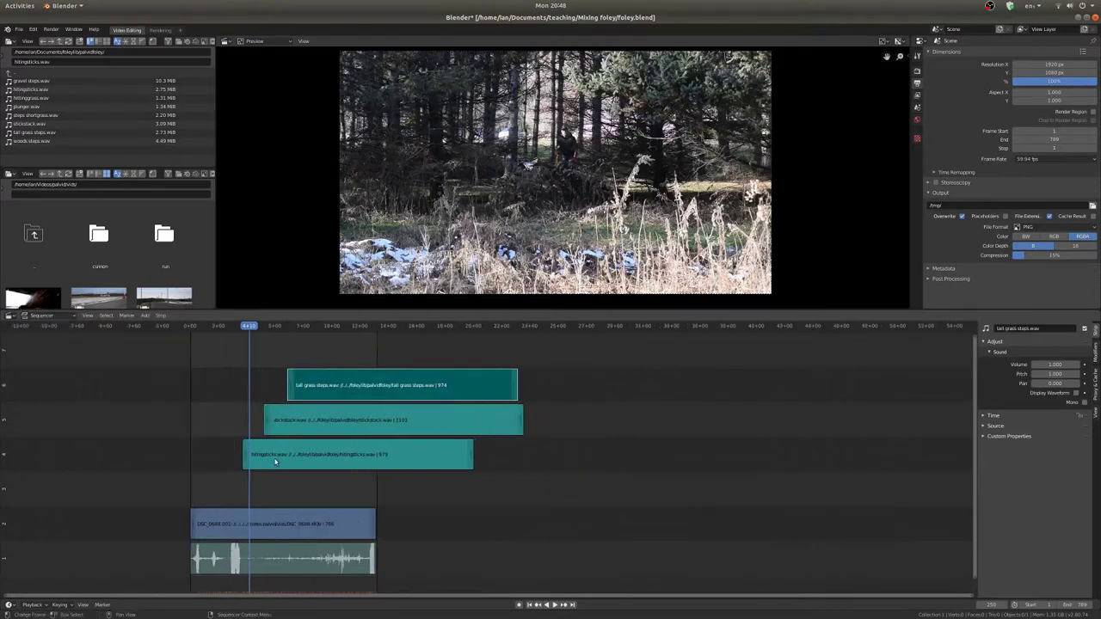
Slide the hitingsticks.wav strip earlier so it starts slightly before the video clip on channel 4.
{"action": "middle_click_drag", "start_coordinate": [301, 453], "coordinate": [659, 464]}
{"action": "scroll", "coordinate": [659, 466], "scroll_direction": "up", "scroll_amount": 5}
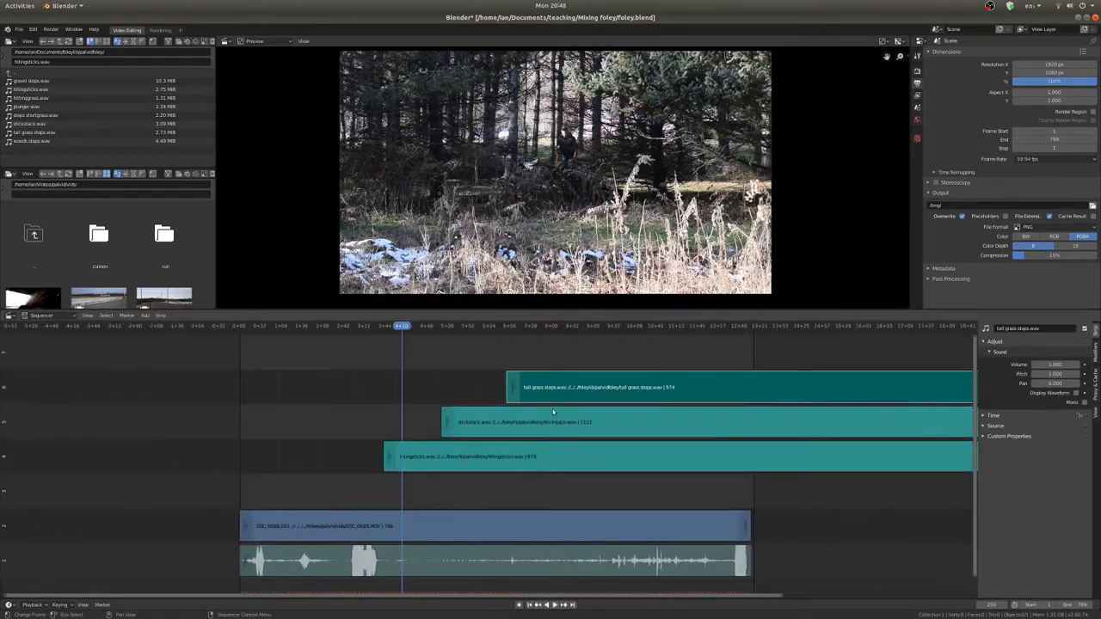
{"action": "left_click_drag", "start_coordinate": [570, 452], "coordinate": [408, 454]}
Mute the stickstack.wav and tall grass steps.wav strips.
{"action": "left_click", "coordinate": [620, 419]}
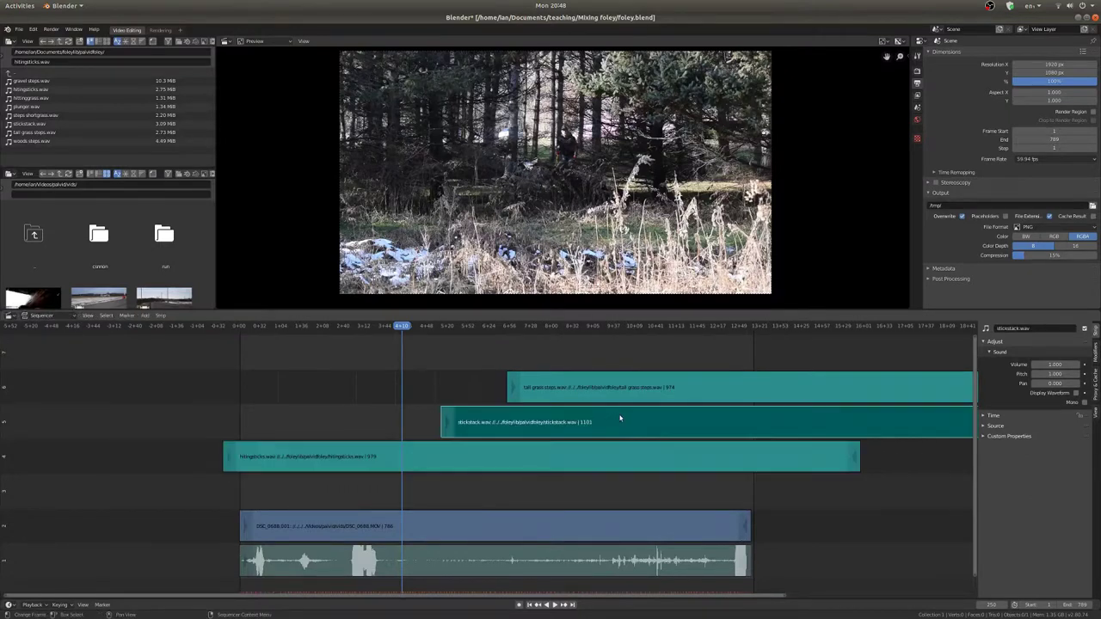
{"action": "key", "text": "h"}
{"action": "left_click", "coordinate": [648, 388]}
{"action": "key", "text": "h"}
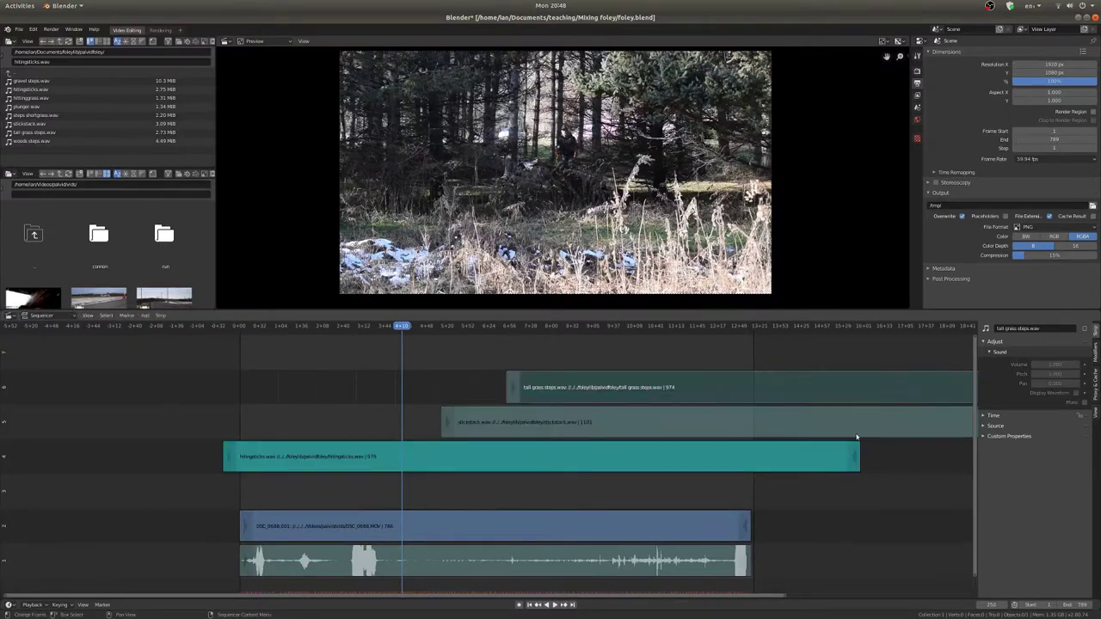
Display the waveform on the hitingsticks.wav strip.
{"action": "left_click", "coordinate": [739, 468]}
{"action": "left_click", "coordinate": [1075, 392]}
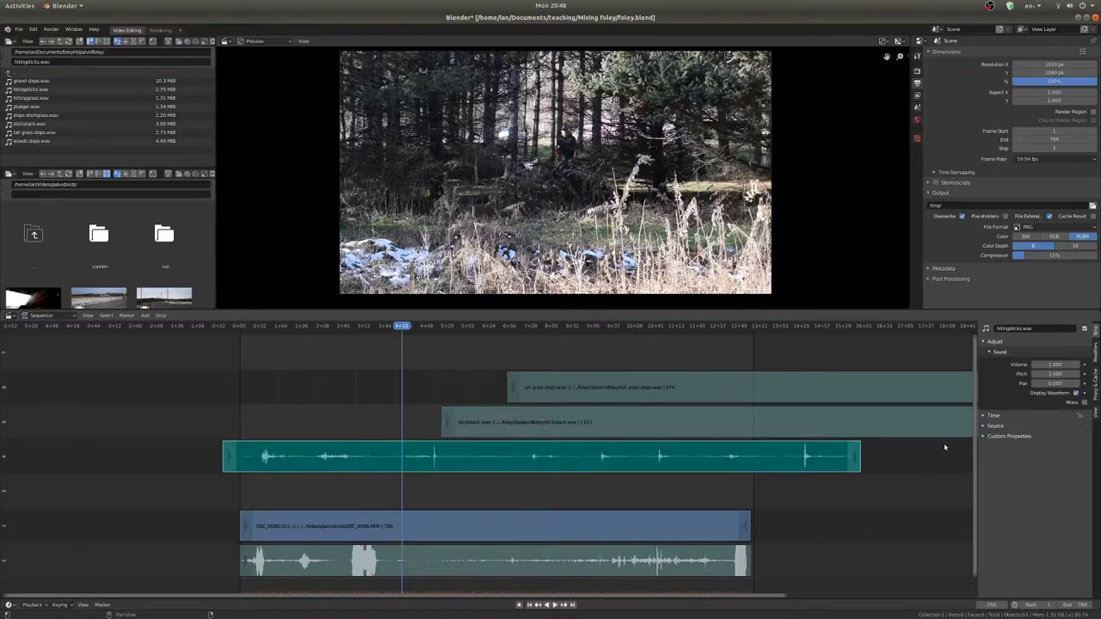
{"action": "scroll", "coordinate": [485, 528], "scroll_direction": "up", "scroll_amount": 2}
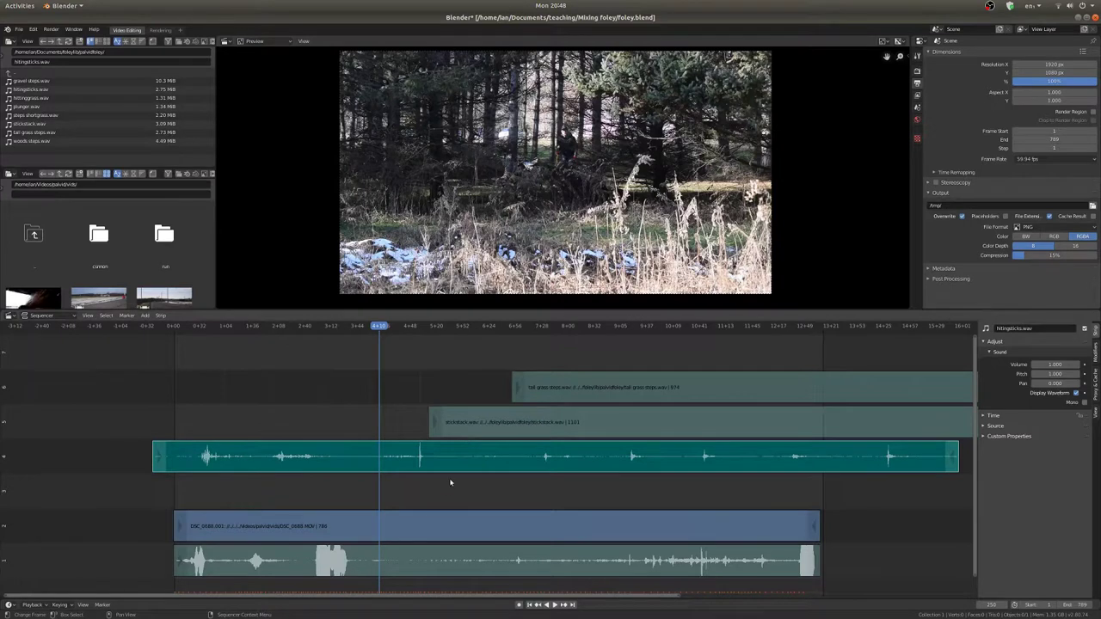
Play the footage up to about 7+01 and examine the enlarged preview for the moment of the first stick hit.
{"action": "right_click", "coordinate": [388, 506]}
{"action": "key", "text": "space"}
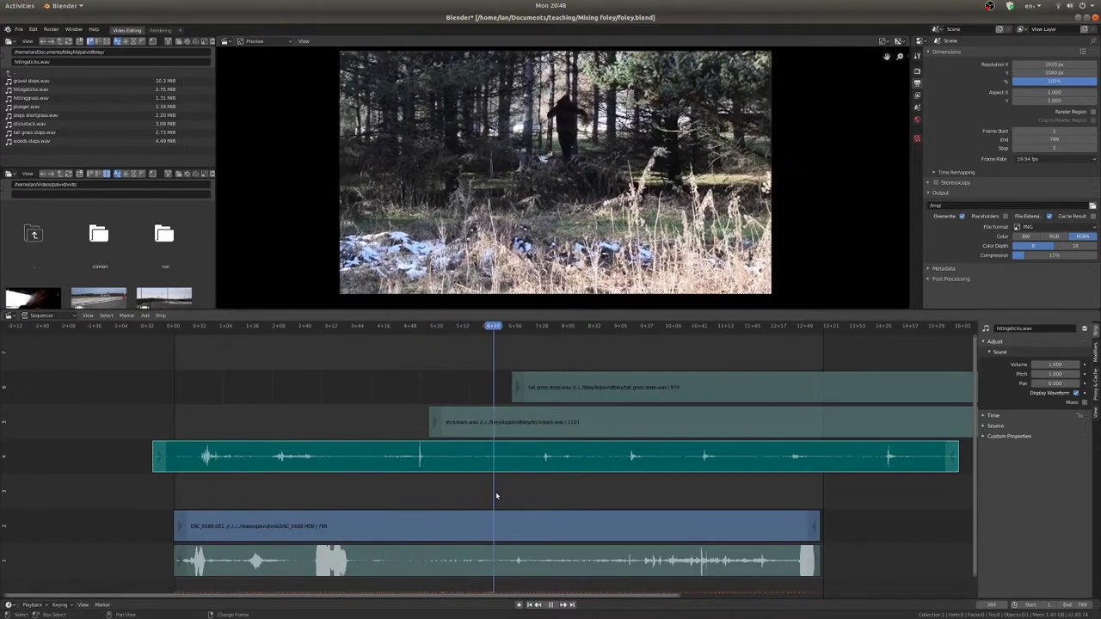
{"action": "key", "text": "space"}
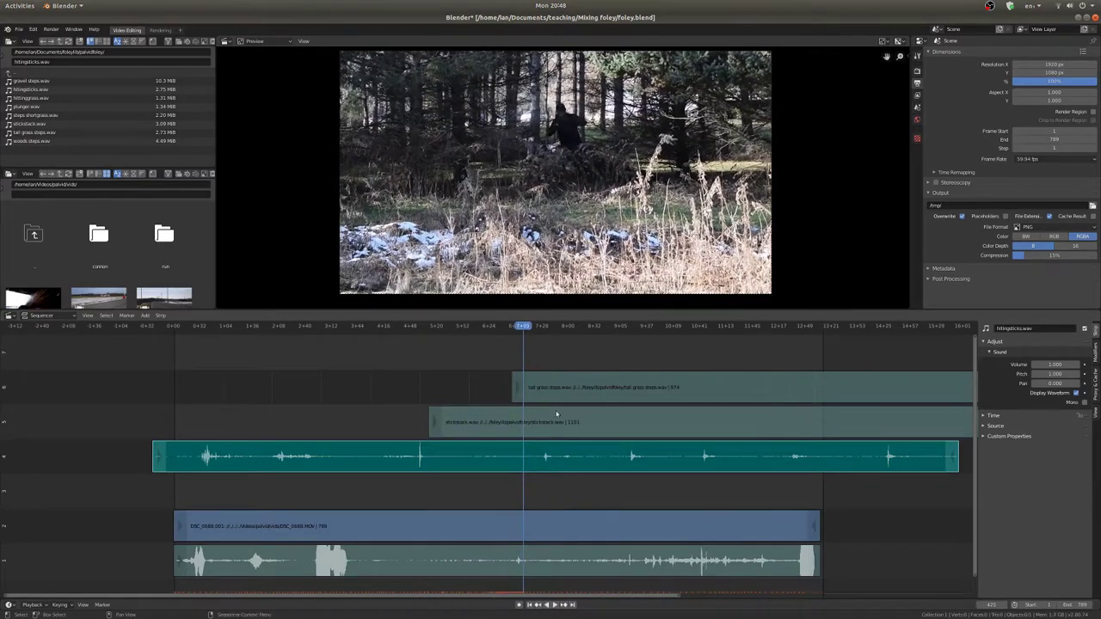
{"action": "scroll", "coordinate": [583, 157], "scroll_direction": "up", "scroll_amount": 10}
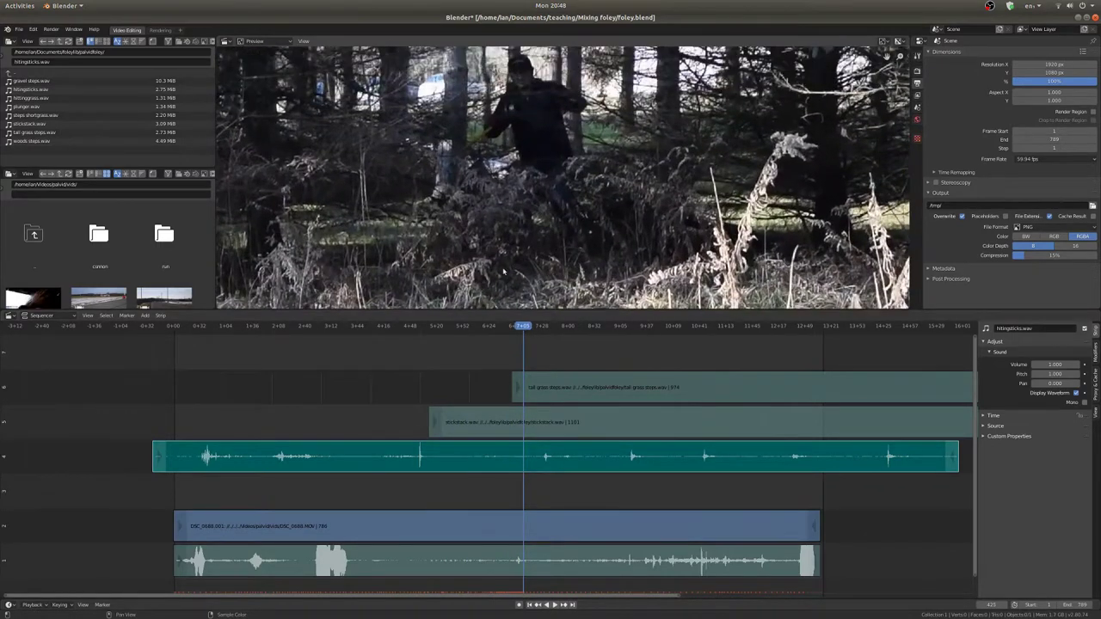
Move both muted strips together up to higher channels, clear of the hitingsticks.wav strip.
{"action": "left_click", "coordinate": [577, 420]}
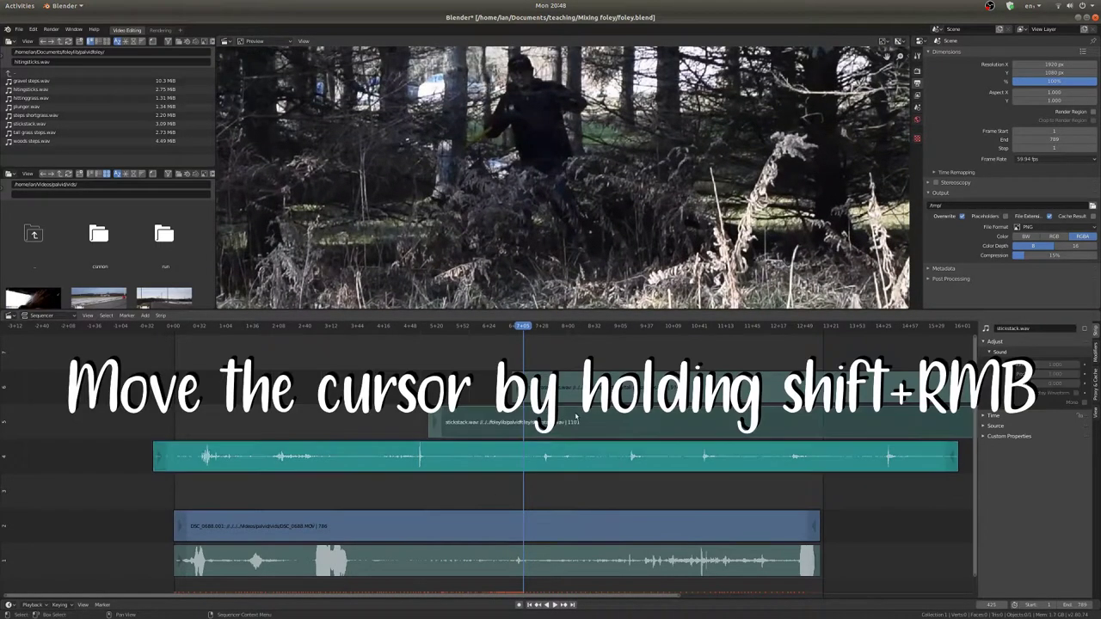
{"action": "left_click", "coordinate": [622, 387], "text": "shift"}
{"action": "key", "text": "c"}
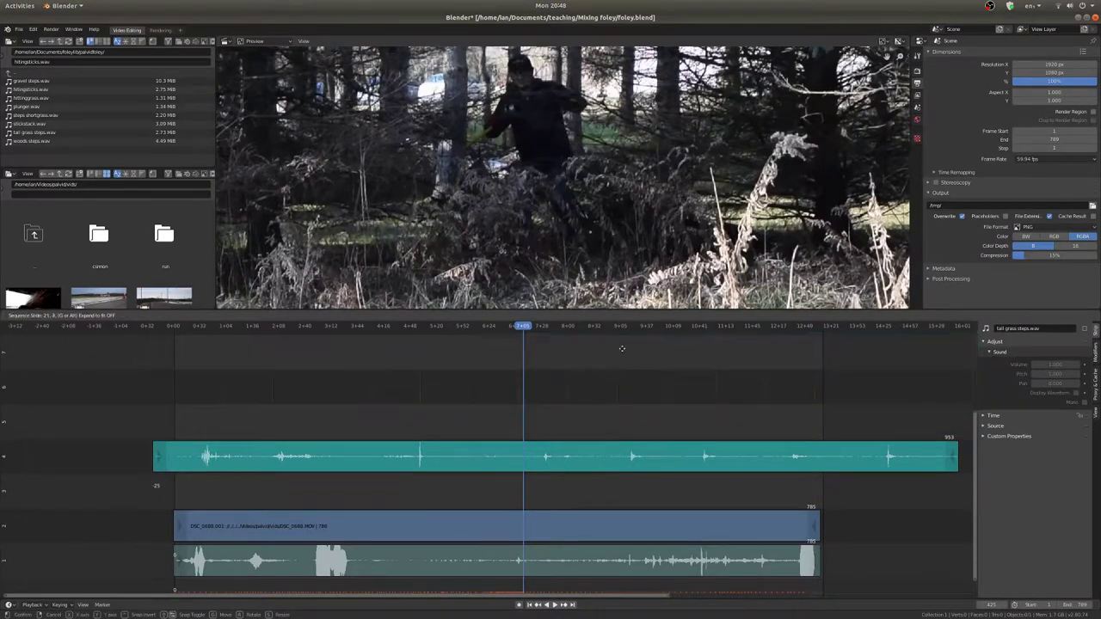
{"action": "scroll", "coordinate": [525, 413], "scroll_direction": "up", "scroll_amount": 1}
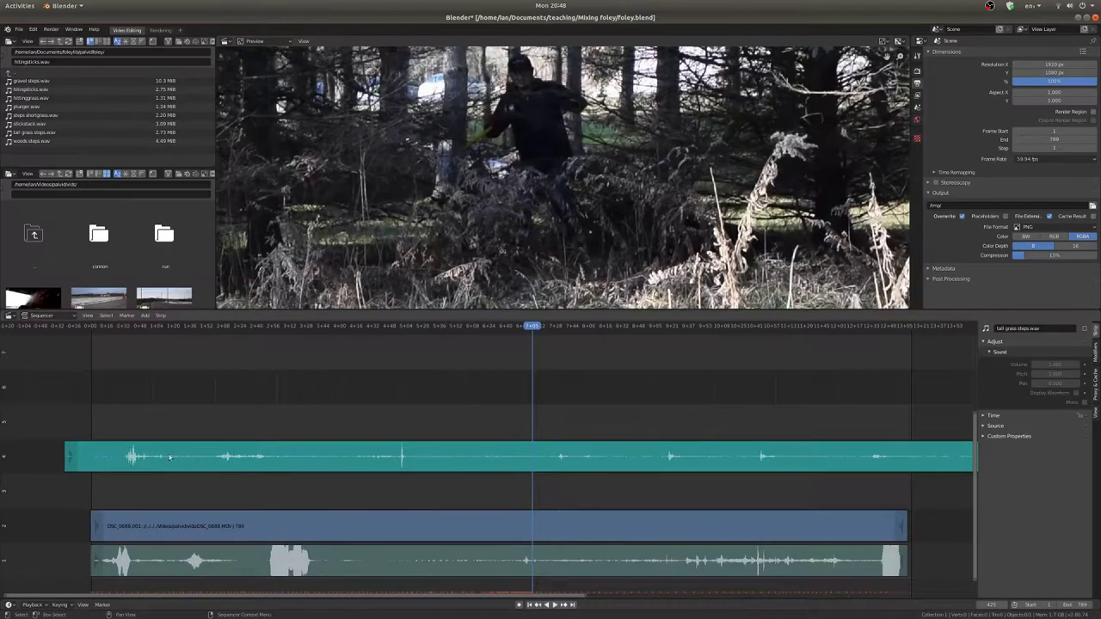
Split the hitingsticks.wav strip on both sides of the hit near 7+27 and move the short piece up to channel 6.
{"action": "right_click_drag", "start_coordinate": [553, 465], "coordinate": [556, 472], "text": "shift"}
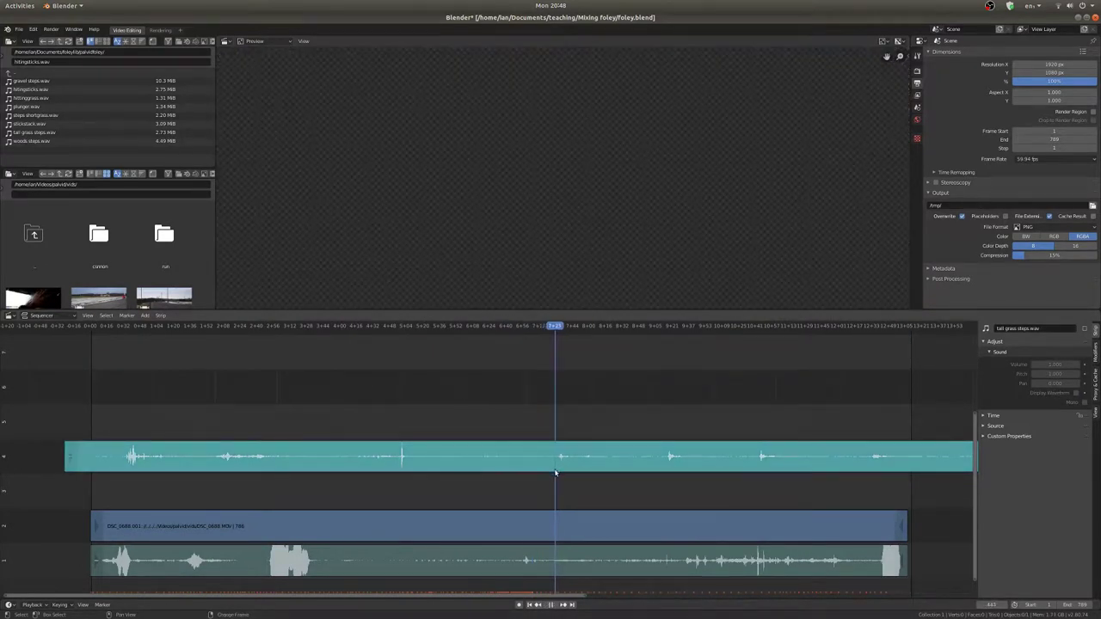
{"action": "left_click", "coordinate": [594, 462]}
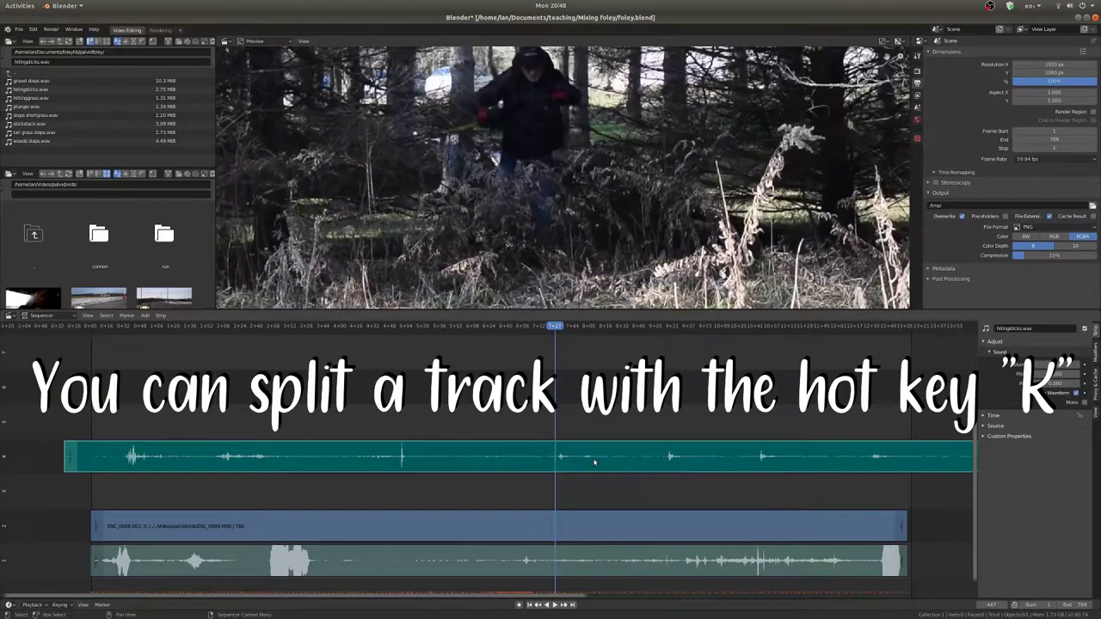
{"action": "key", "text": "space"}
{"action": "key", "text": "space"}
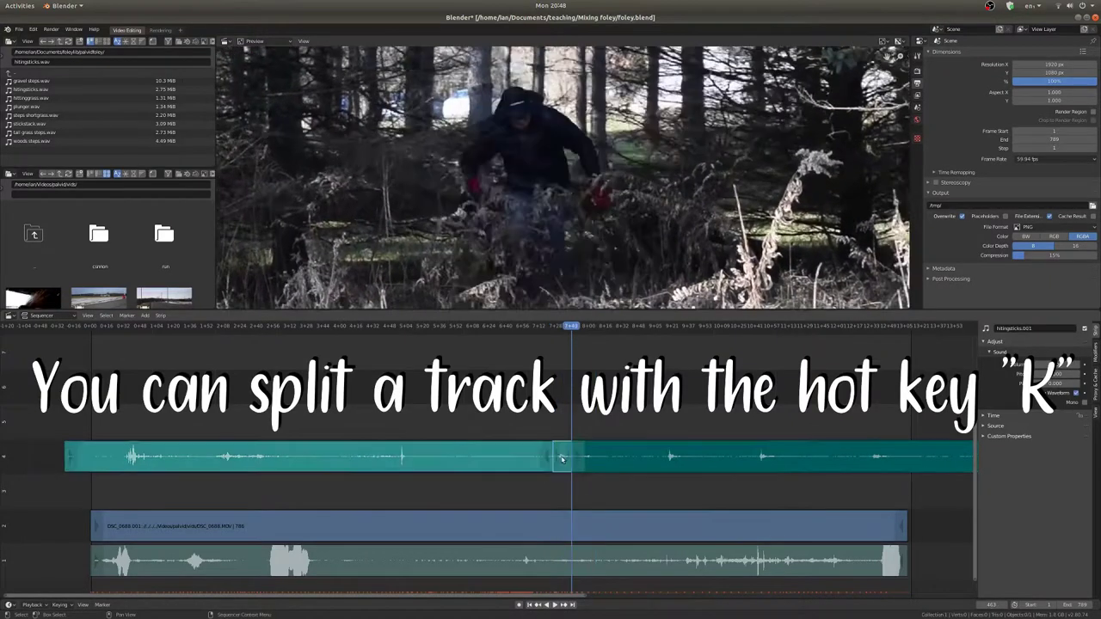
{"action": "left_click_drag", "start_coordinate": [561, 457], "coordinate": [558, 387]}
Find the next hit in the remaining hitingsticks strip and split the strip just before it at 9+14.
{"action": "right_click", "coordinate": [667, 463], "text": "shift"}
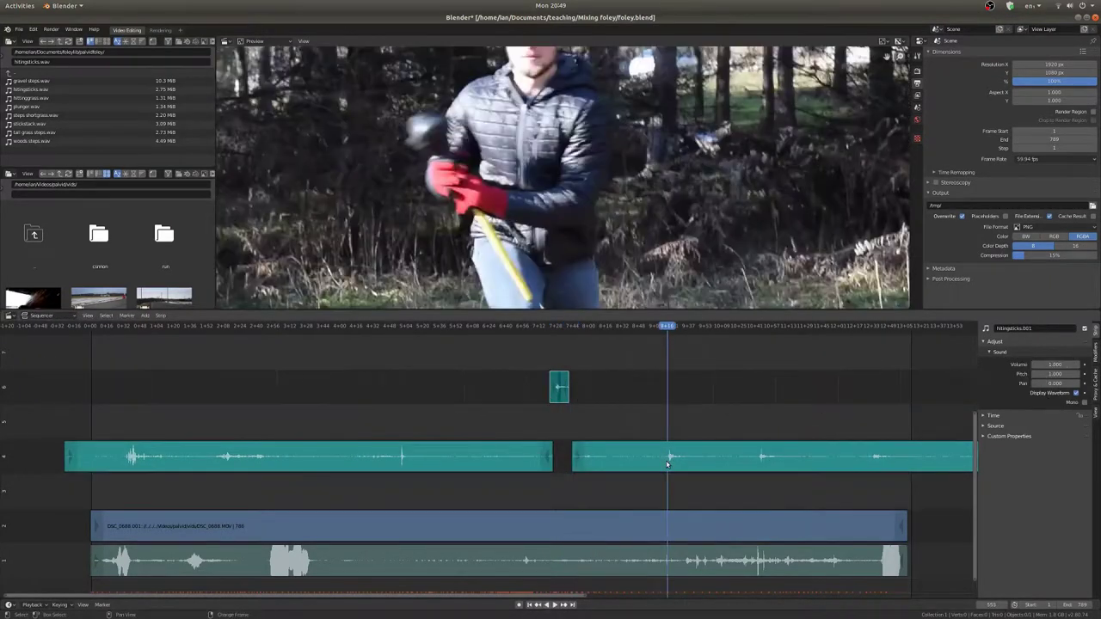
{"action": "key", "text": "space"}
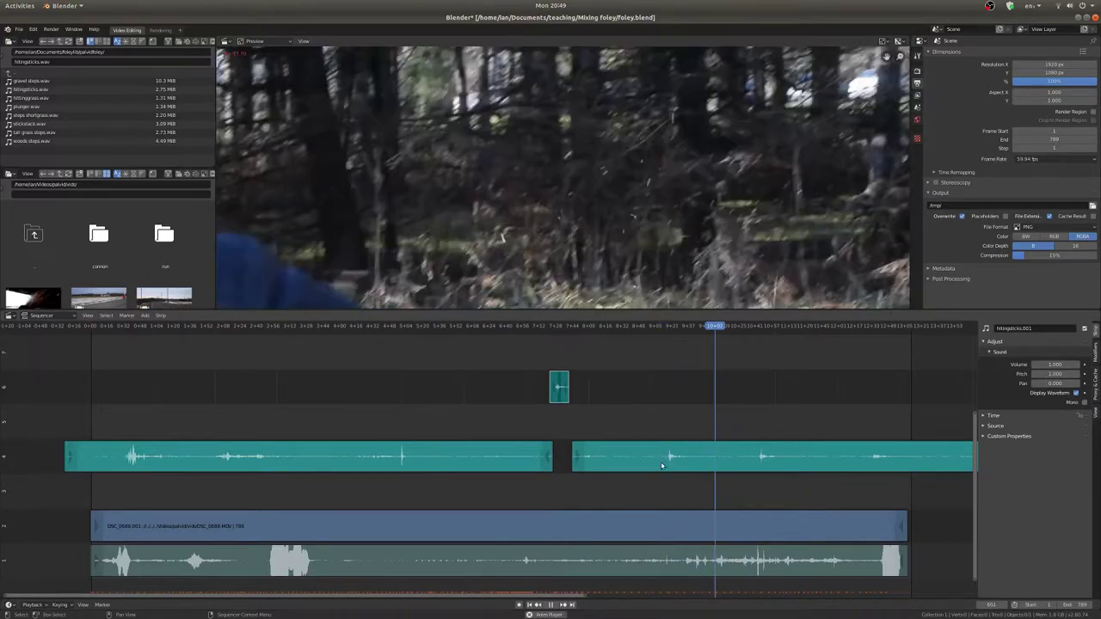
{"action": "key", "text": "Escape"}
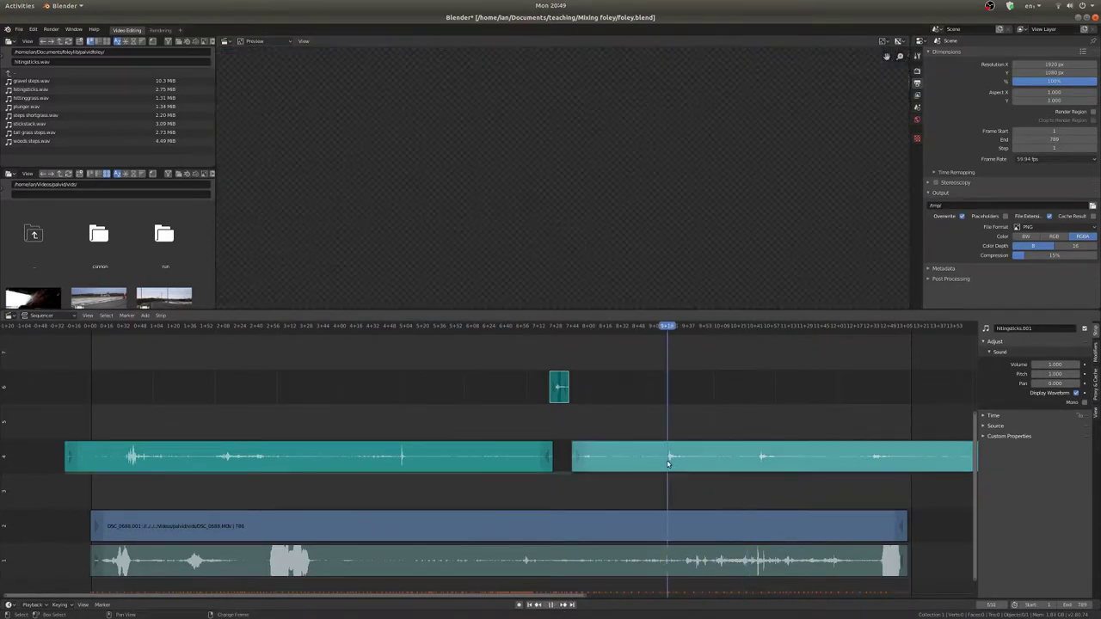
{"action": "right_click_drag", "start_coordinate": [668, 462], "coordinate": [665, 459], "text": "shift"}
{"action": "left_click", "coordinate": [674, 460]}
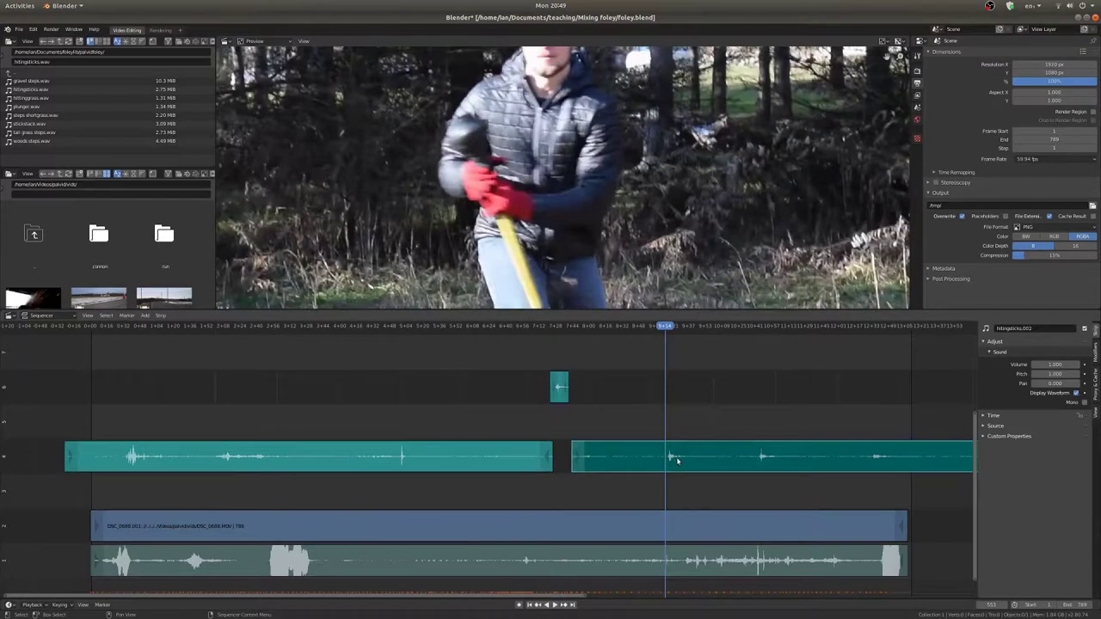
{"action": "key", "text": "k"}
{"action": "left_click", "coordinate": [681, 469]}
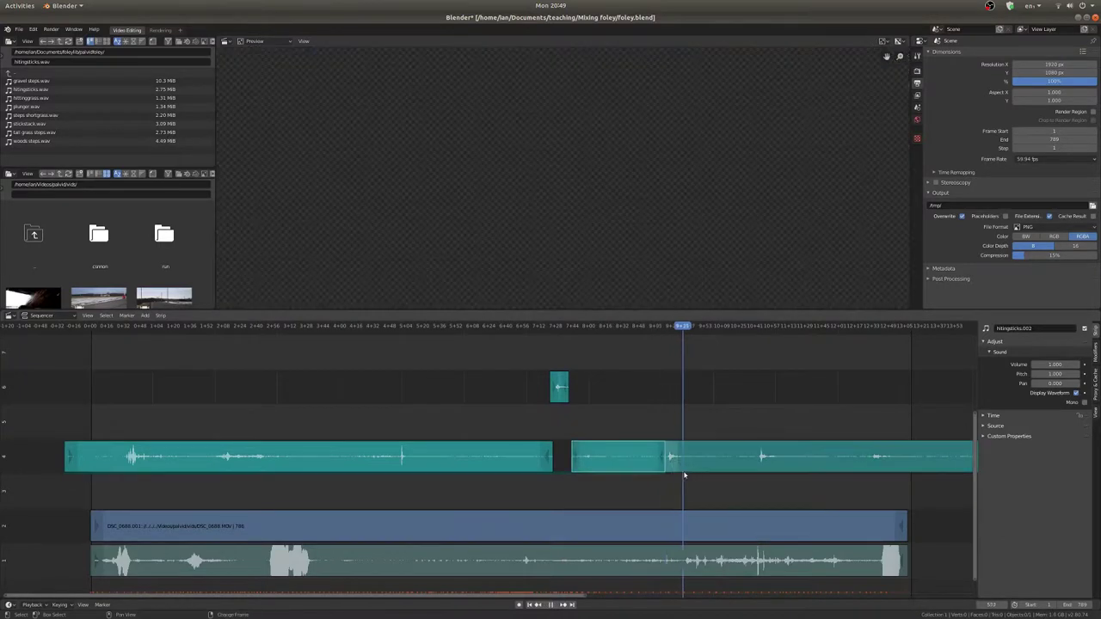
Split the strip again right after this hit and move the short piece to channel 6, just after the first hit piece.
{"action": "key", "text": "g"}
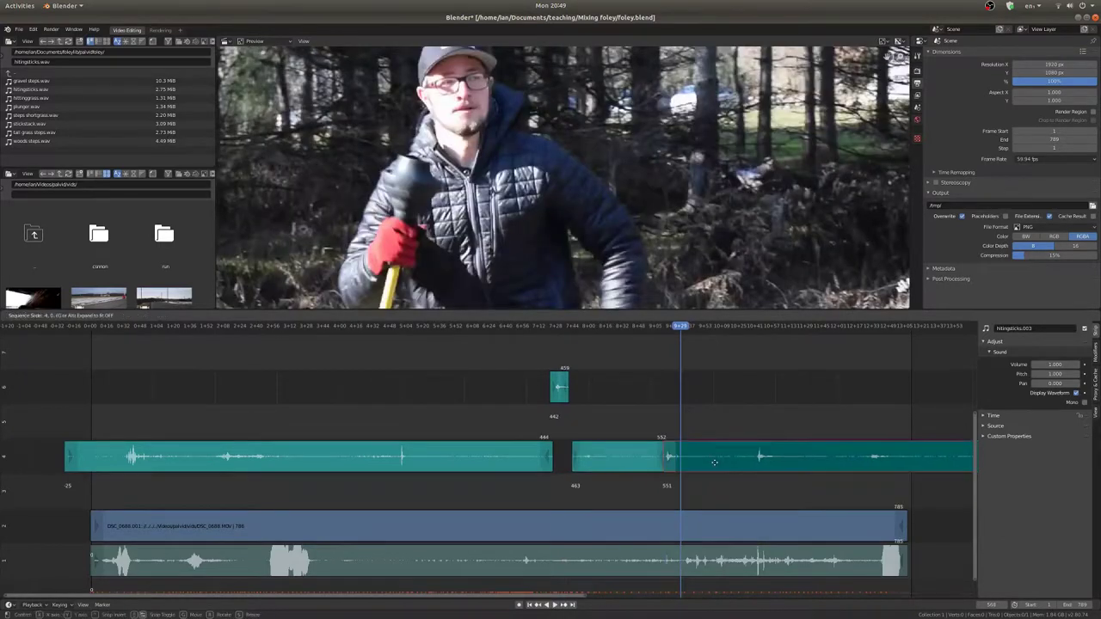
{"action": "right_click", "coordinate": [715, 466]}
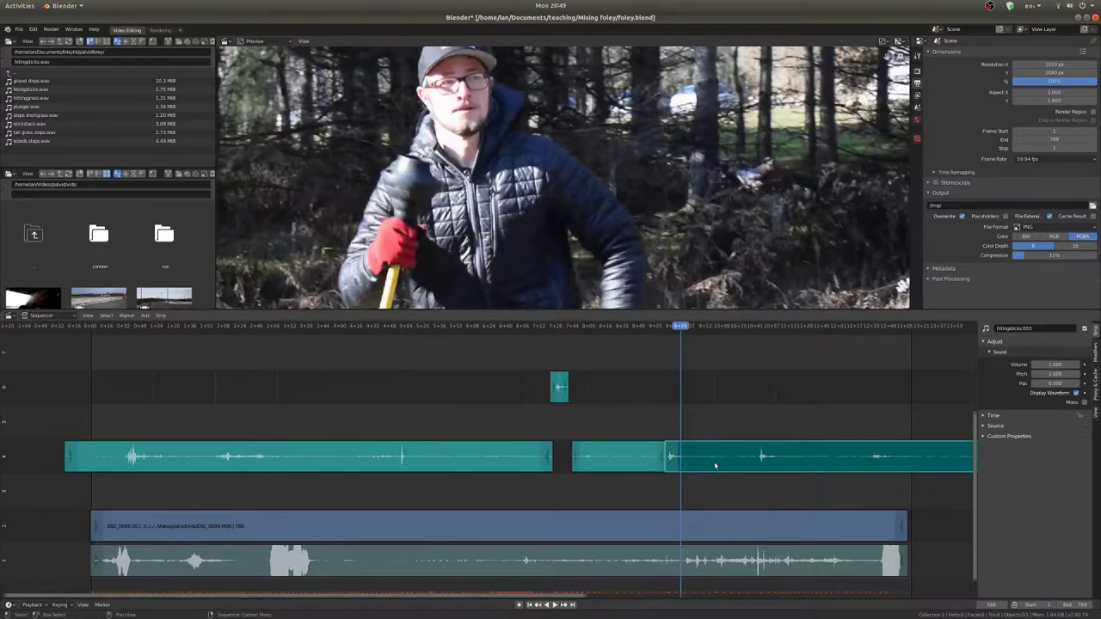
{"action": "key", "text": "k"}
{"action": "left_click_drag", "start_coordinate": [672, 459], "coordinate": [628, 389]}
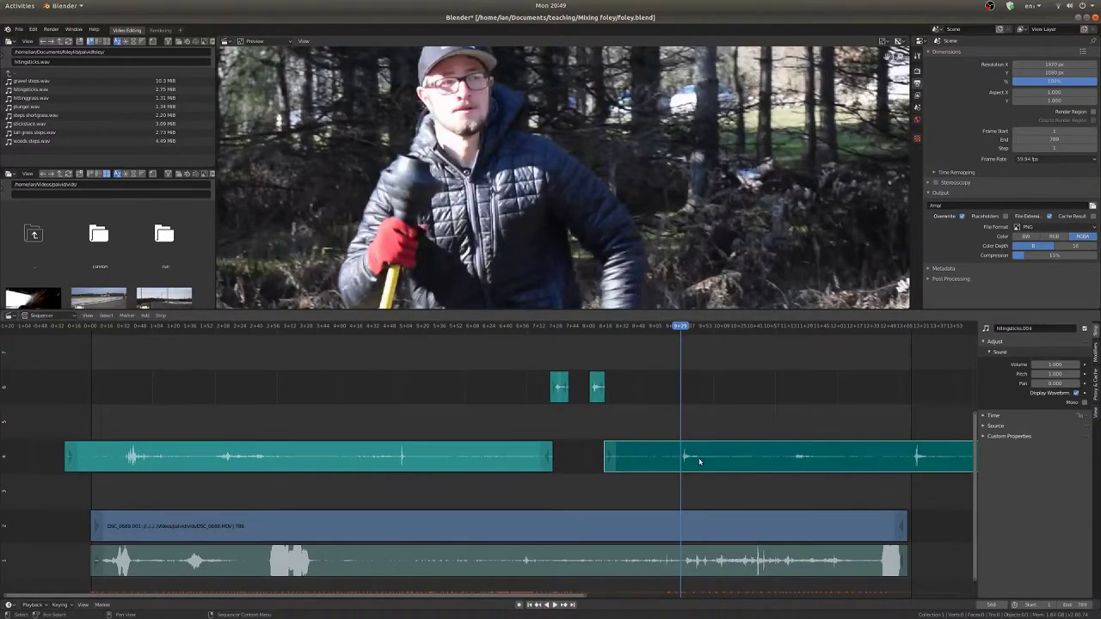
Remove the audio before the next hit, split the hitingsticks strip just after it and move the piece up to channel 6 after the others.
{"action": "right_click_drag", "start_coordinate": [699, 462], "coordinate": [708, 465], "text": "shift"}
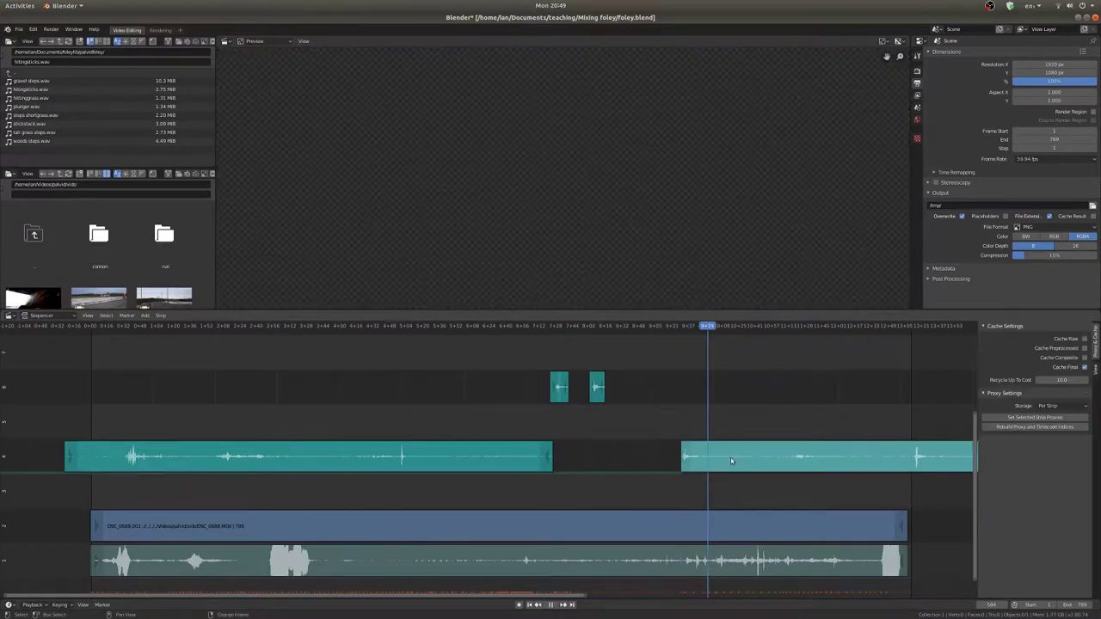
{"action": "key", "text": "space"}
{"action": "left_click", "coordinate": [742, 459]}
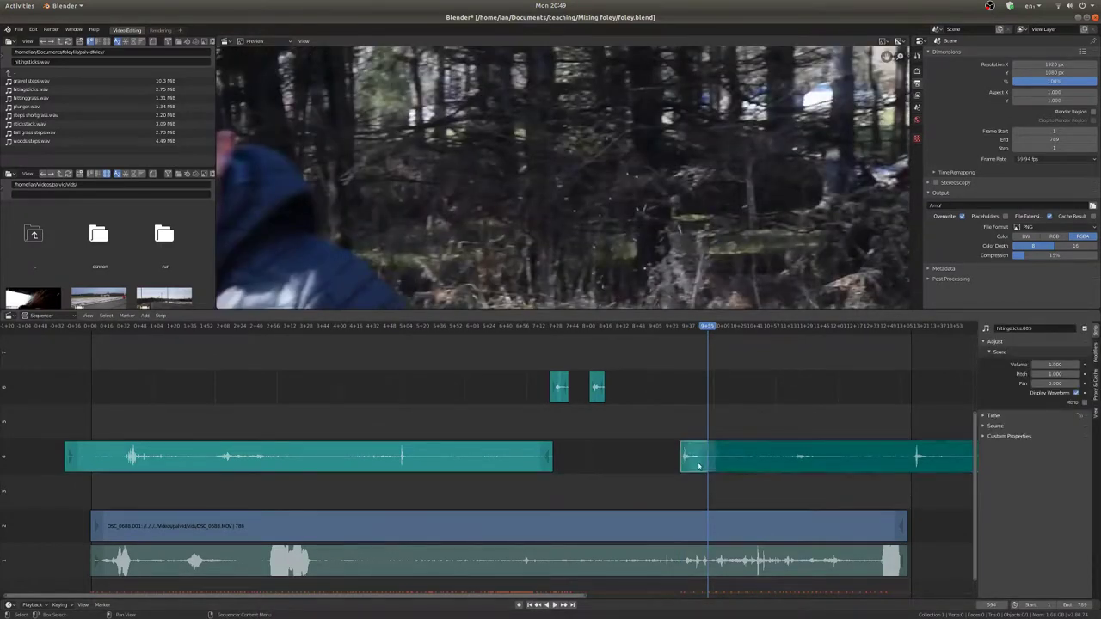
{"action": "key", "text": "k"}
{"action": "left_click_drag", "start_coordinate": [695, 465], "coordinate": [644, 401]}
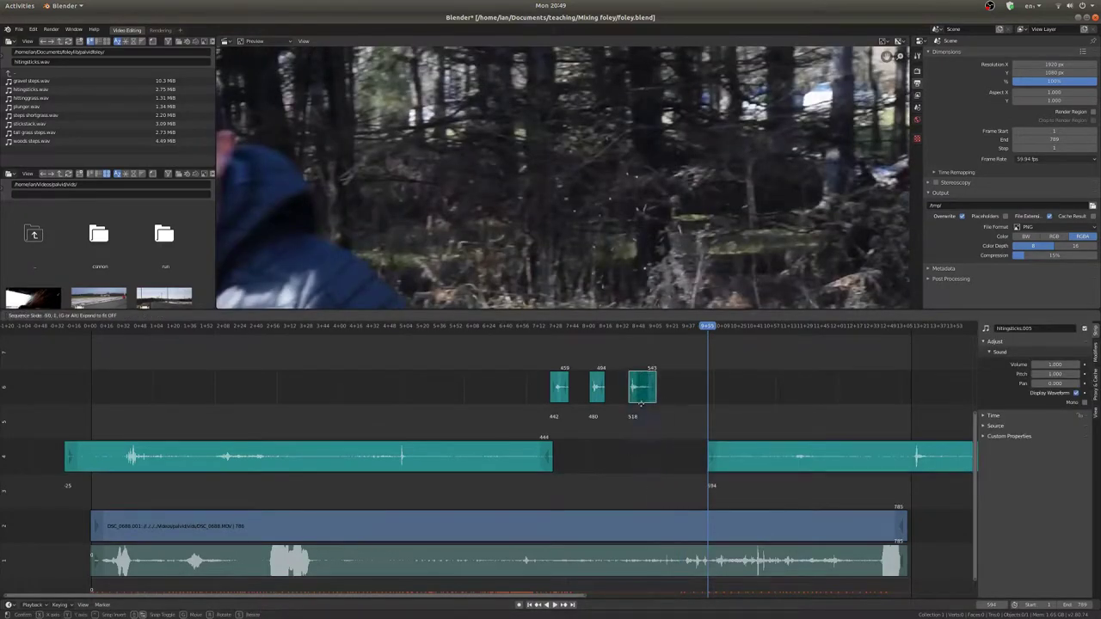
Slide the remaining hitingsticks strip earlier in channel 4 and play it from its next hit.
{"action": "right_click", "coordinate": [544, 396], "text": "shift"}
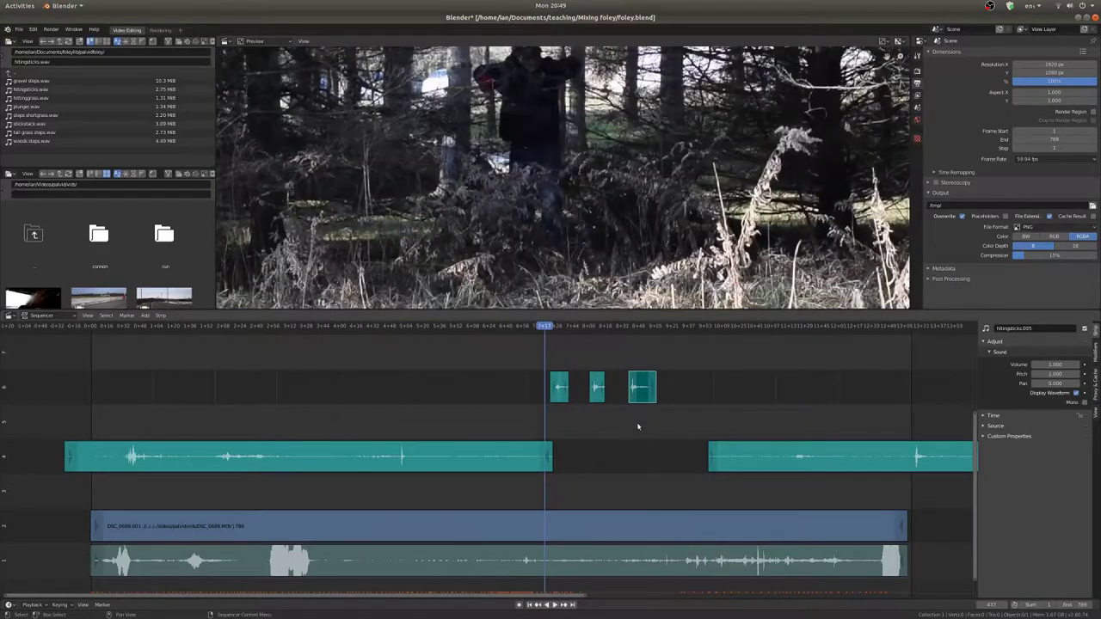
{"action": "left_click_drag", "start_coordinate": [749, 456], "coordinate": [629, 455]}
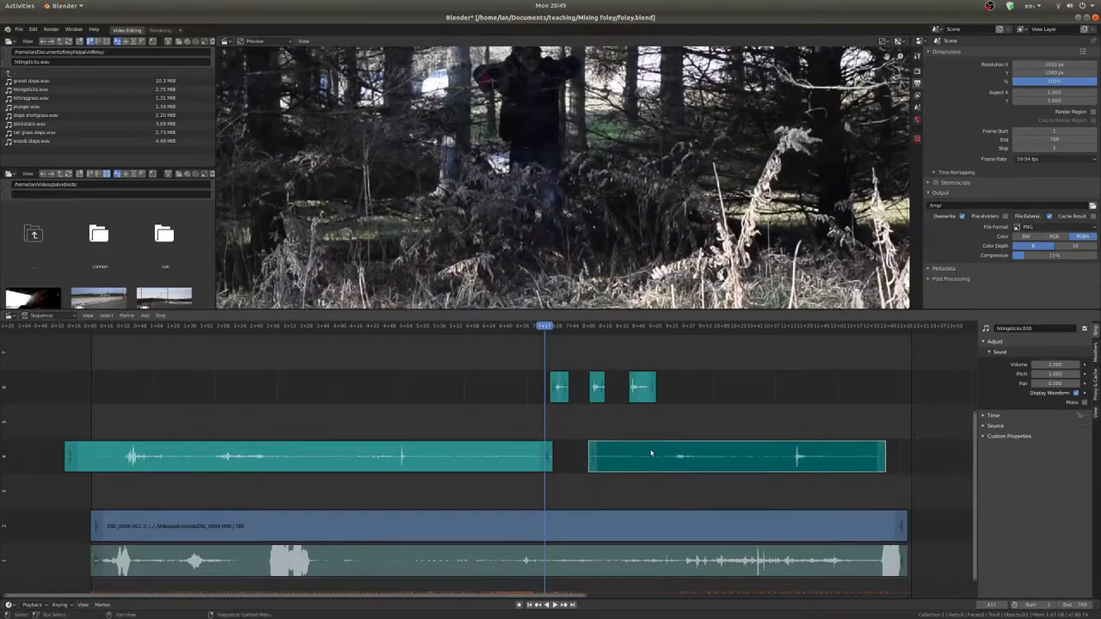
{"action": "right_click_drag", "start_coordinate": [670, 457], "coordinate": [676, 457], "text": "shift"}
{"action": "left_click_drag", "start_coordinate": [677, 457], "coordinate": [677, 457]}
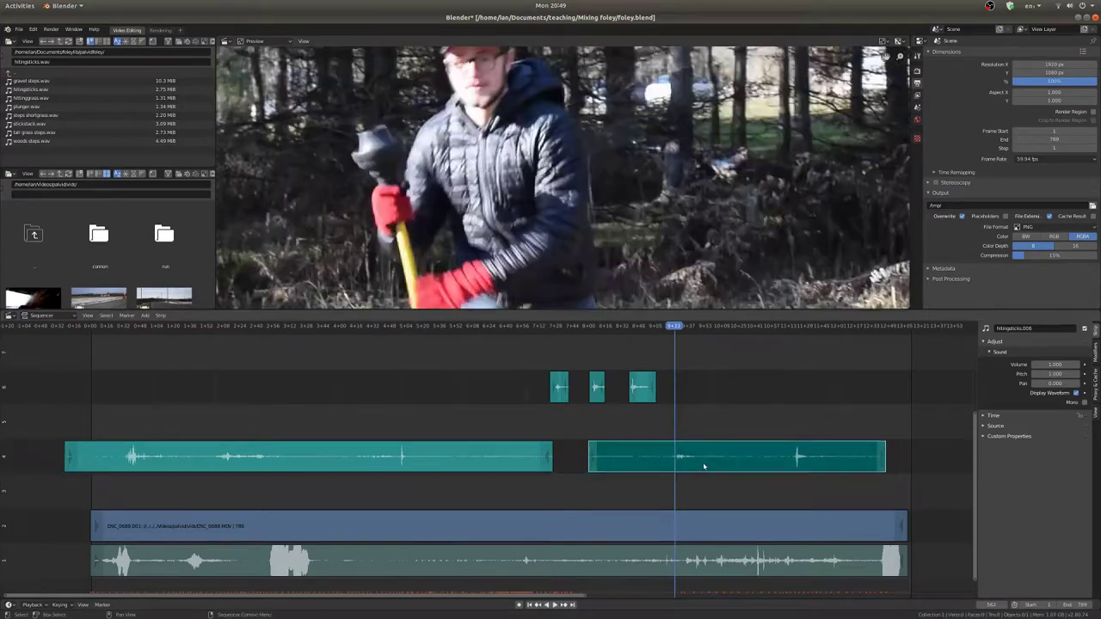
{"action": "key", "text": "space"}
{"action": "key", "text": "space"}
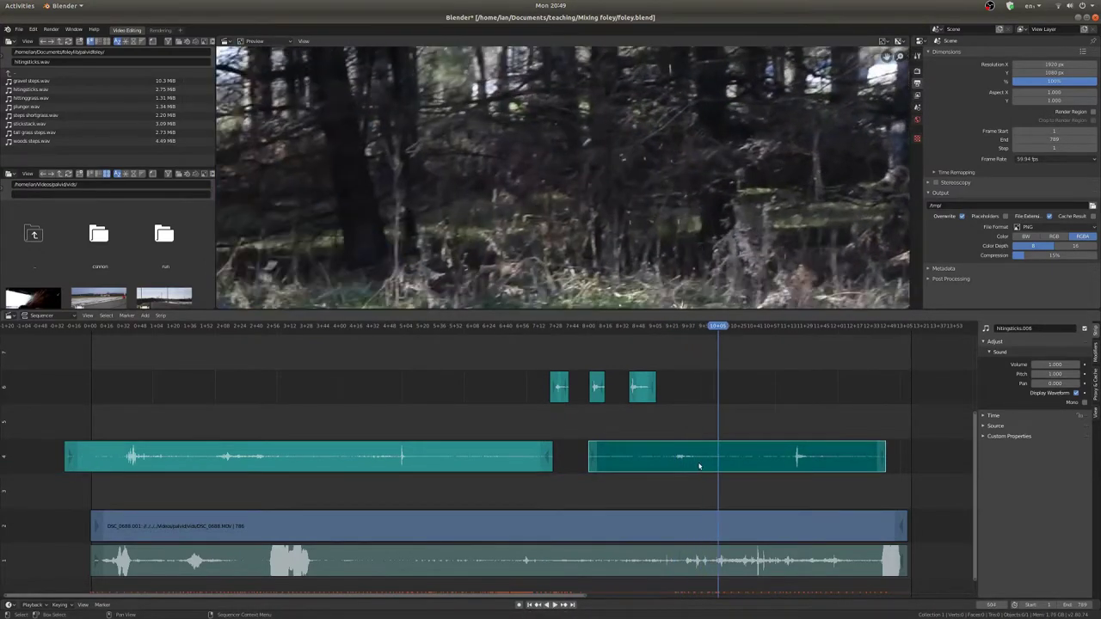
Split the strip just before that hit at frame 562 and delete the quiet piece before it.
{"action": "right_click_drag", "start_coordinate": [700, 467], "coordinate": [675, 467], "text": "shift"}
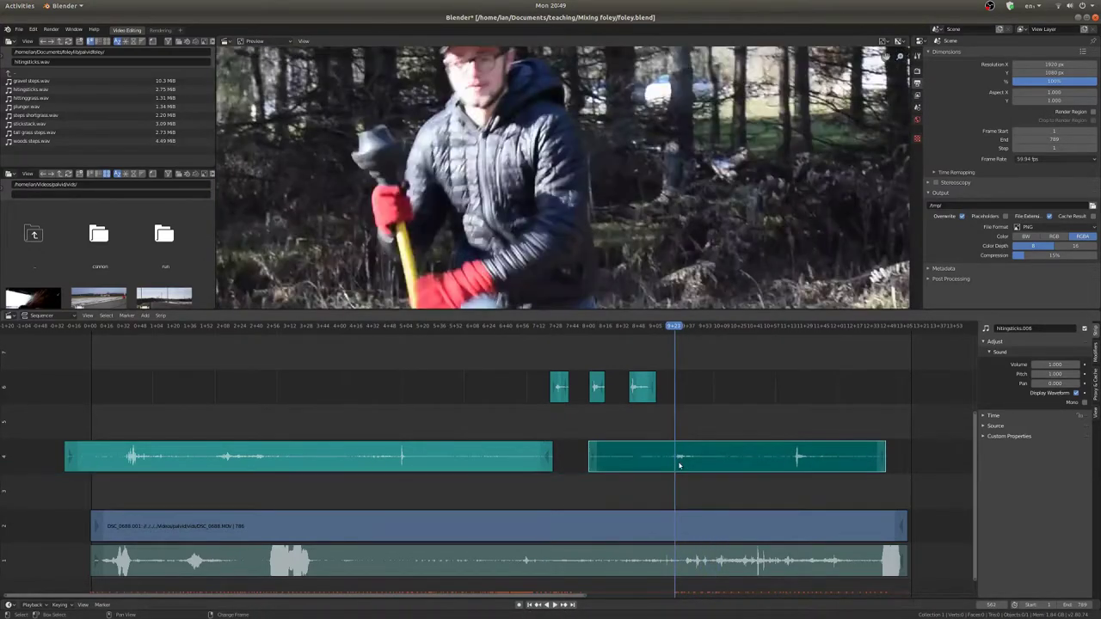
{"action": "left_click", "coordinate": [655, 457]}
{"action": "key", "text": "k"}
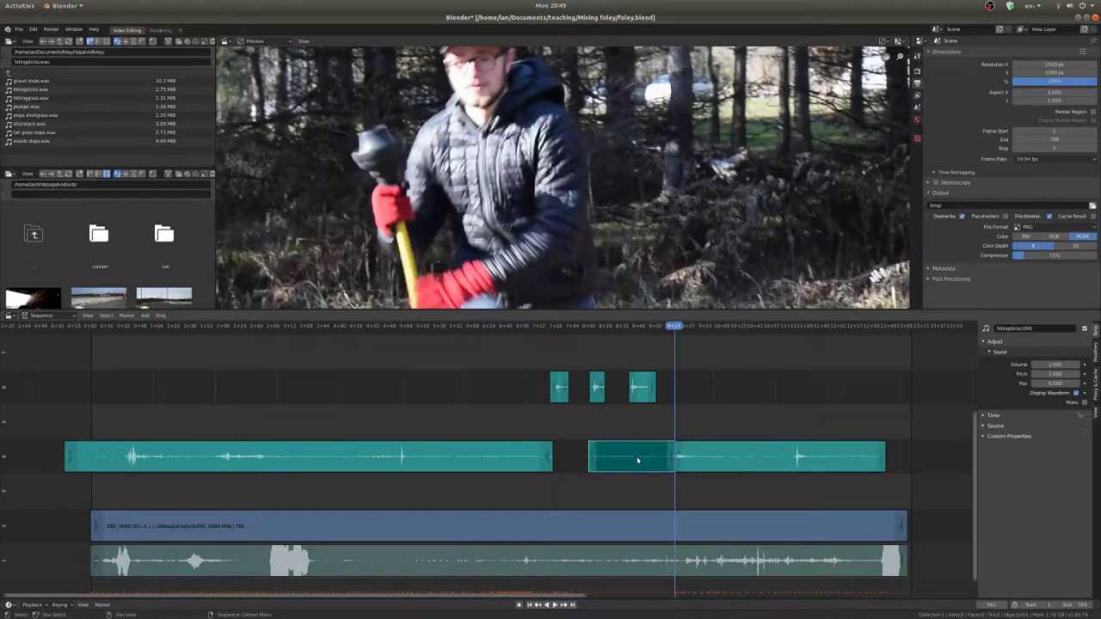
{"action": "key", "text": "x"}
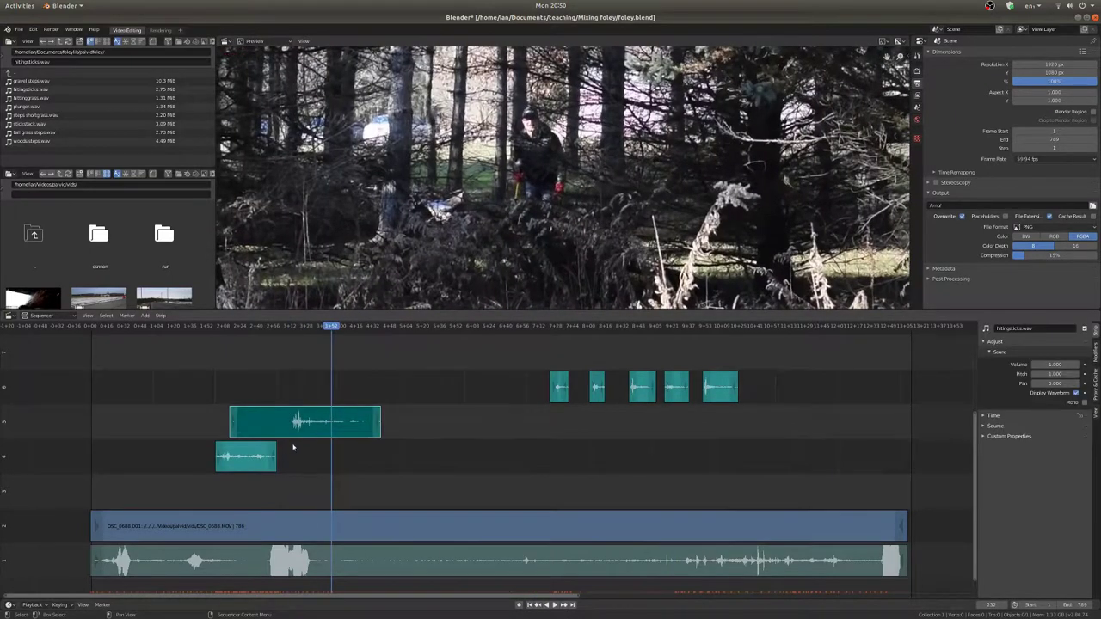
Delete the hitingsticks.wav strip in channel 5 and move the leftover piece in channel 4 later, beneath the channel 6 hits.
{"action": "key", "text": "x"}
{"action": "left_click", "coordinate": [323, 429]}
{"action": "mouse_move", "coordinate": [258, 453]}
{"action": "left_mouse_down"}
{"action": "mouse_move", "coordinate": [586, 424]}
{"action": "mouse_move", "coordinate": [627, 449]}
{"action": "left_mouse_up"}
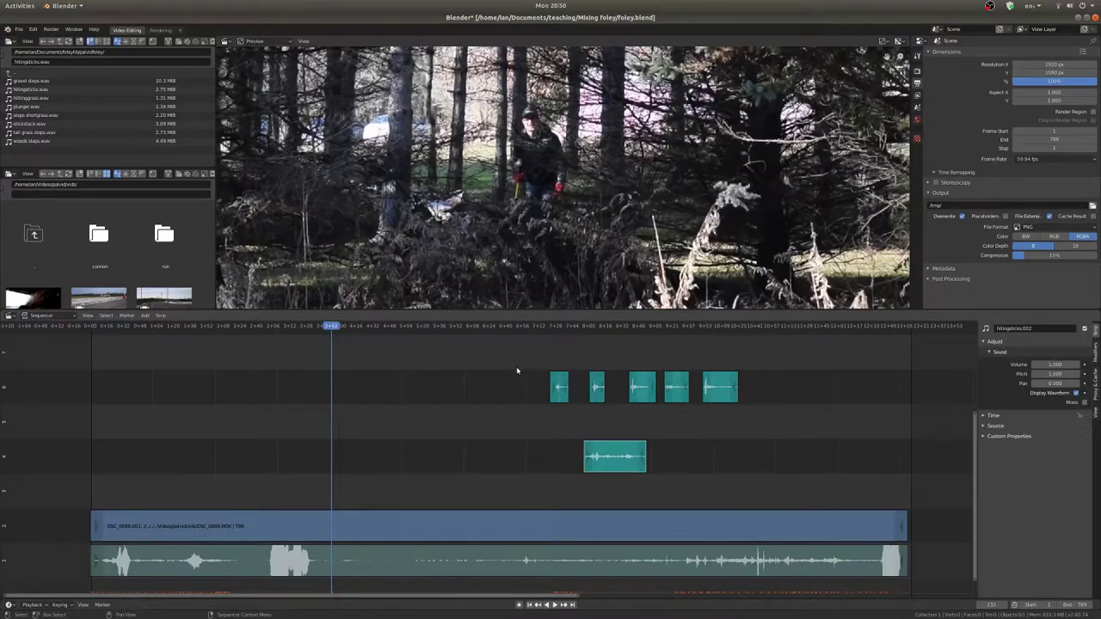
Select all the hitingsticks pieces and move them together to before the video clip's start.
{"action": "left_click_drag", "start_coordinate": [517, 371], "coordinate": [791, 487]}
{"action": "key", "text": "Home"}
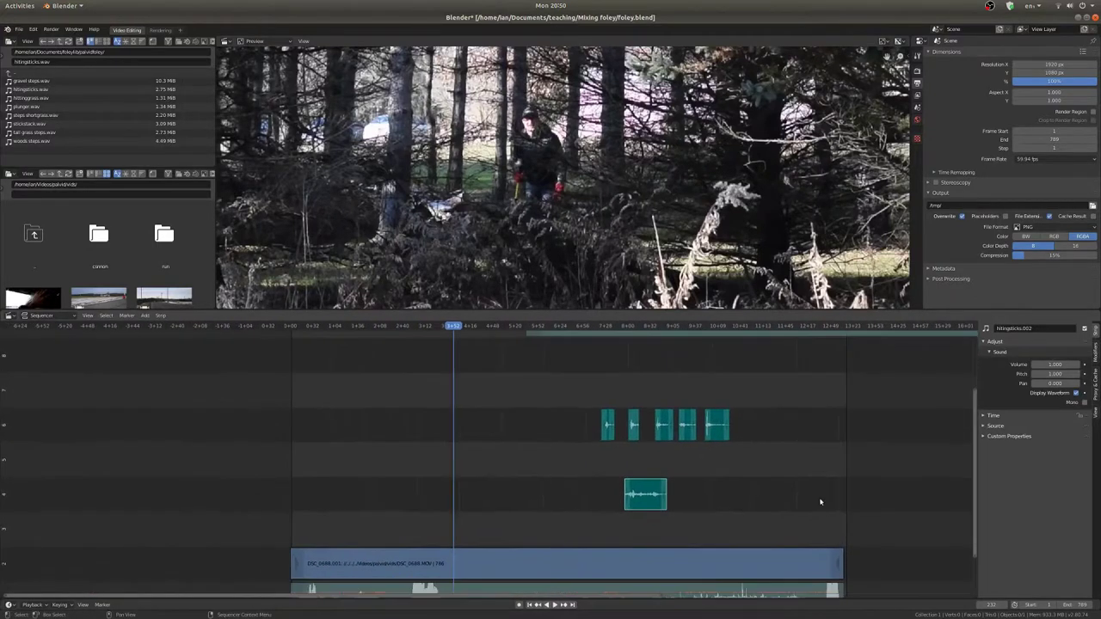
{"action": "key", "text": "g"}
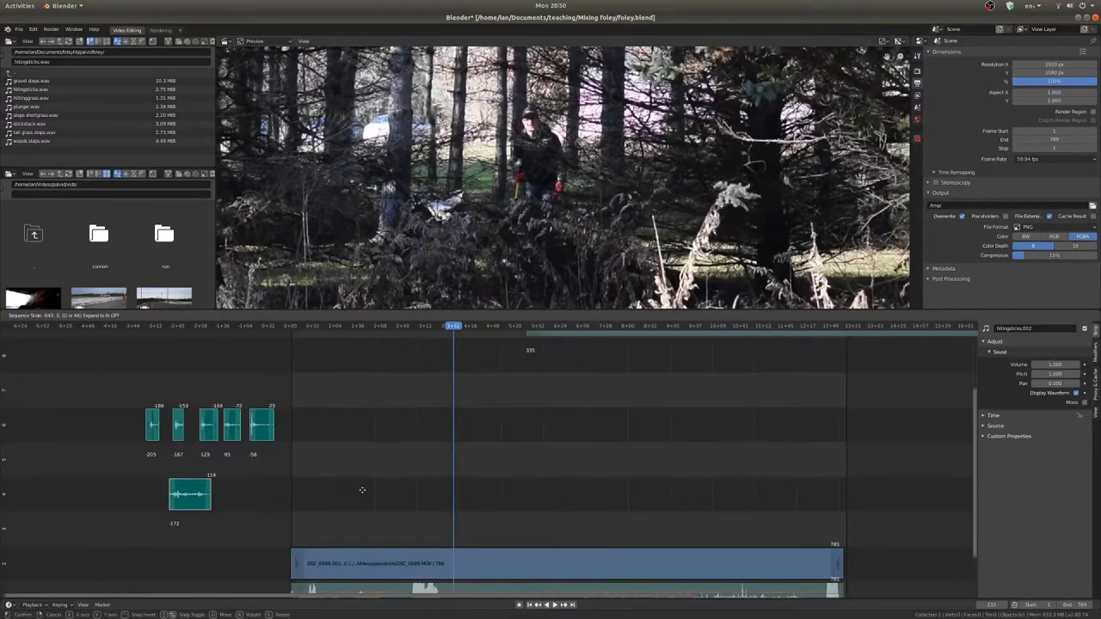
{"action": "left_click", "coordinate": [362, 490]}
Move the stickstack.wav strip earlier and down to channel 7.
{"action": "scroll", "coordinate": [545, 424], "scroll_direction": "down", "scroll_amount": 1}
{"action": "middle_click_drag", "start_coordinate": [591, 424], "coordinate": [477, 535]}
{"action": "left_click_drag", "start_coordinate": [582, 442], "coordinate": [436, 493]}
{"action": "left_click", "coordinate": [426, 499]}
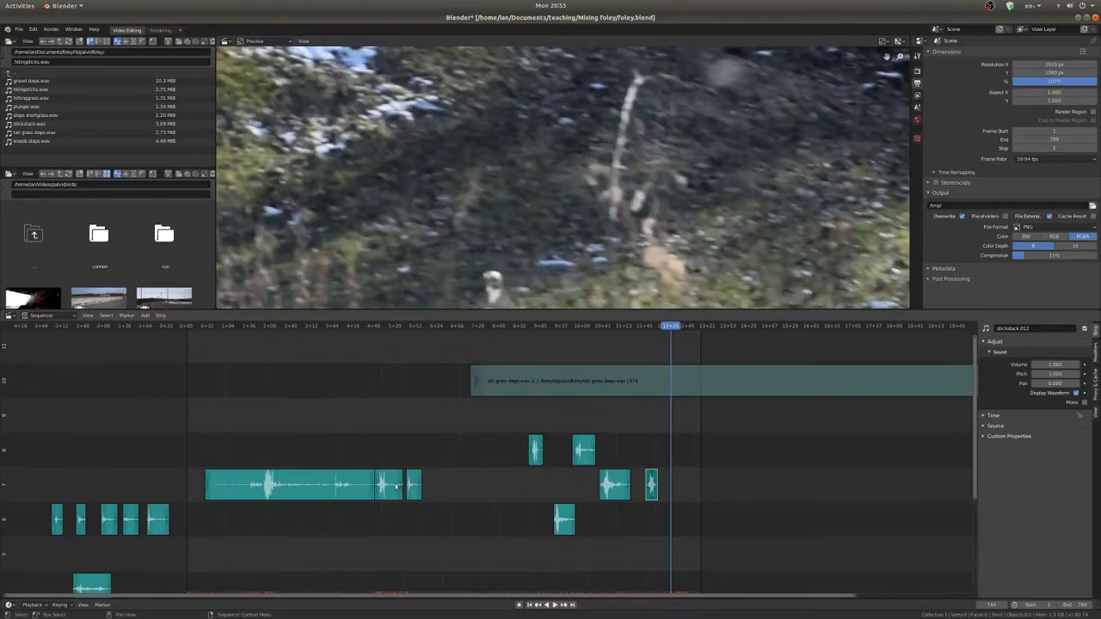
Turn on mono for the short stickstack.001 piece in channel 7 and play the hit piece near 10+12 in channel 8.
{"action": "left_click", "coordinate": [387, 487]}
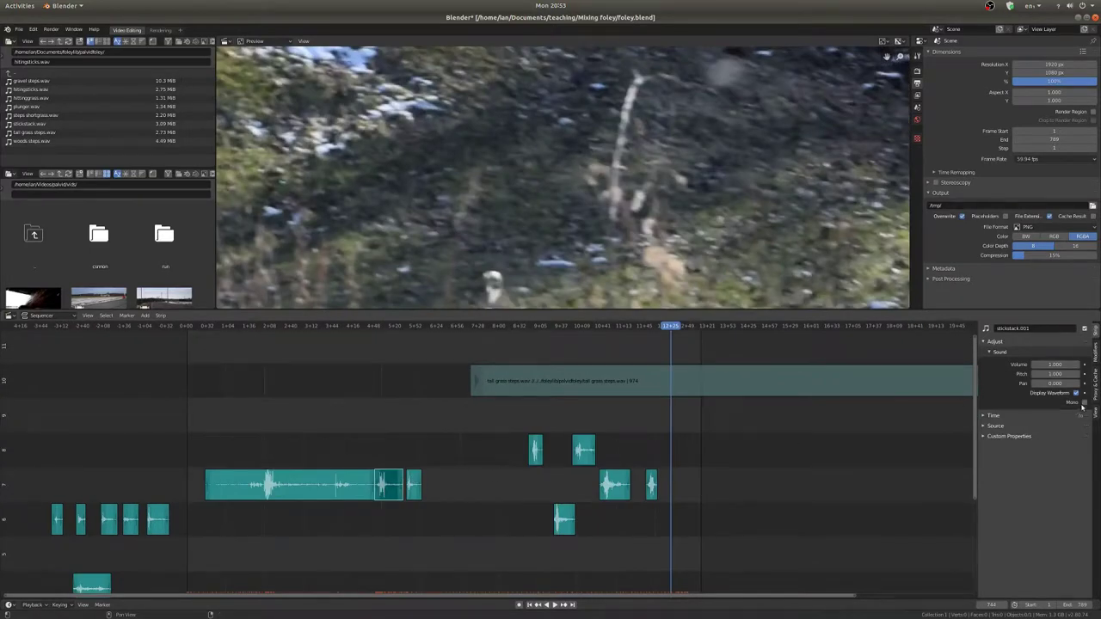
{"action": "right_click", "coordinate": [535, 454]}
{"action": "right_click", "coordinate": [584, 451]}
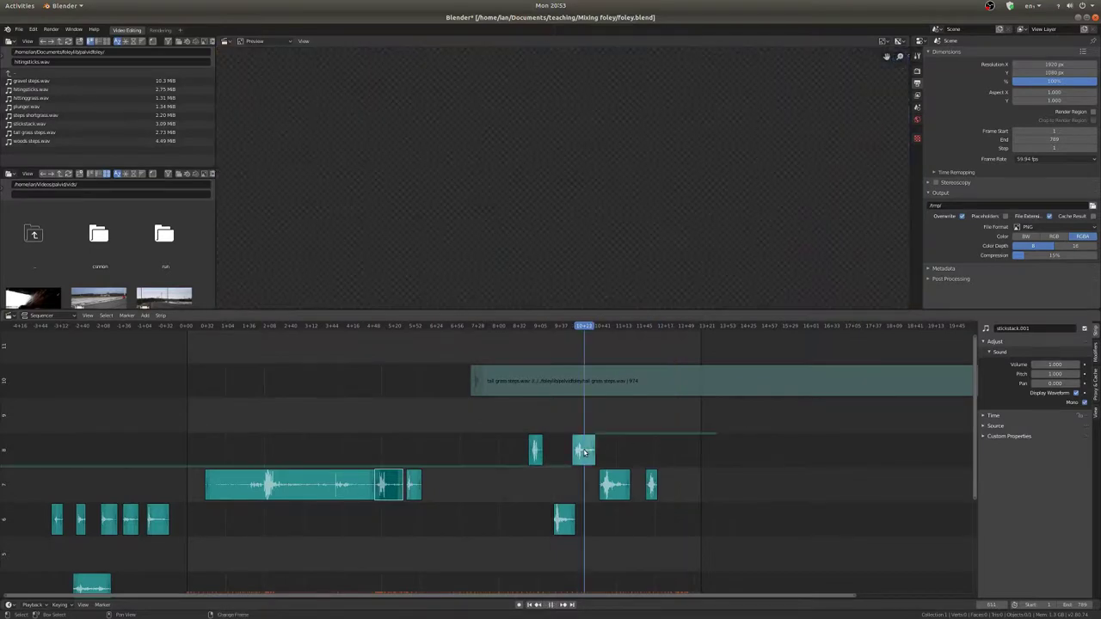
{"action": "left_click", "coordinate": [584, 451]}
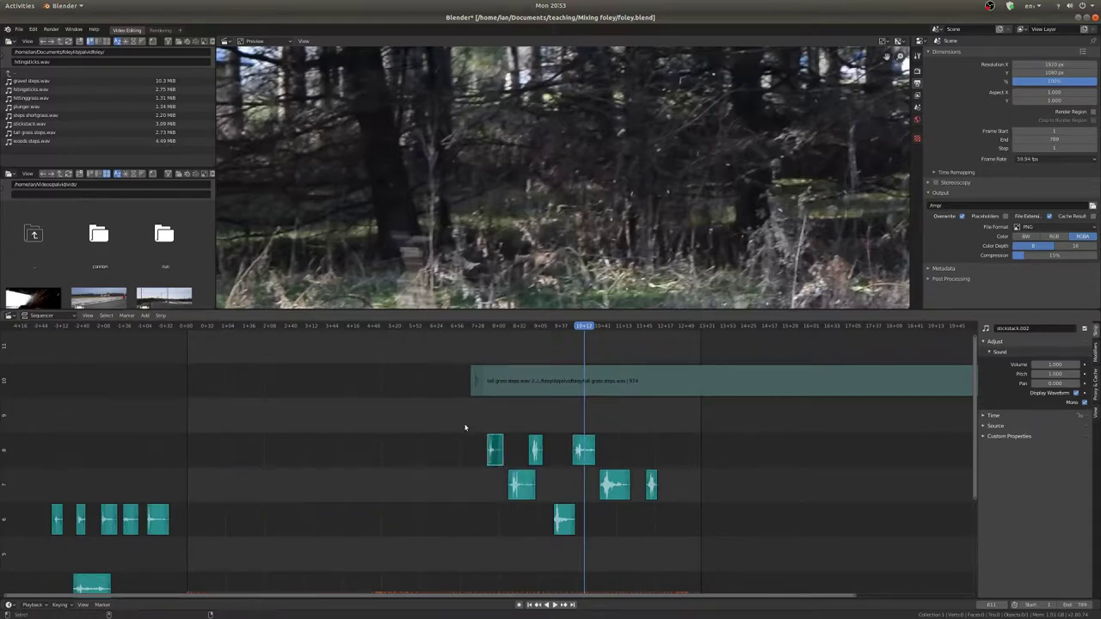
Select all the stickstack hit pieces and move them back around the clip's start on channels 8 to 10, above the hitingsticks pieces.
{"action": "key", "text": "alt+a"}
{"action": "key", "text": "b"}
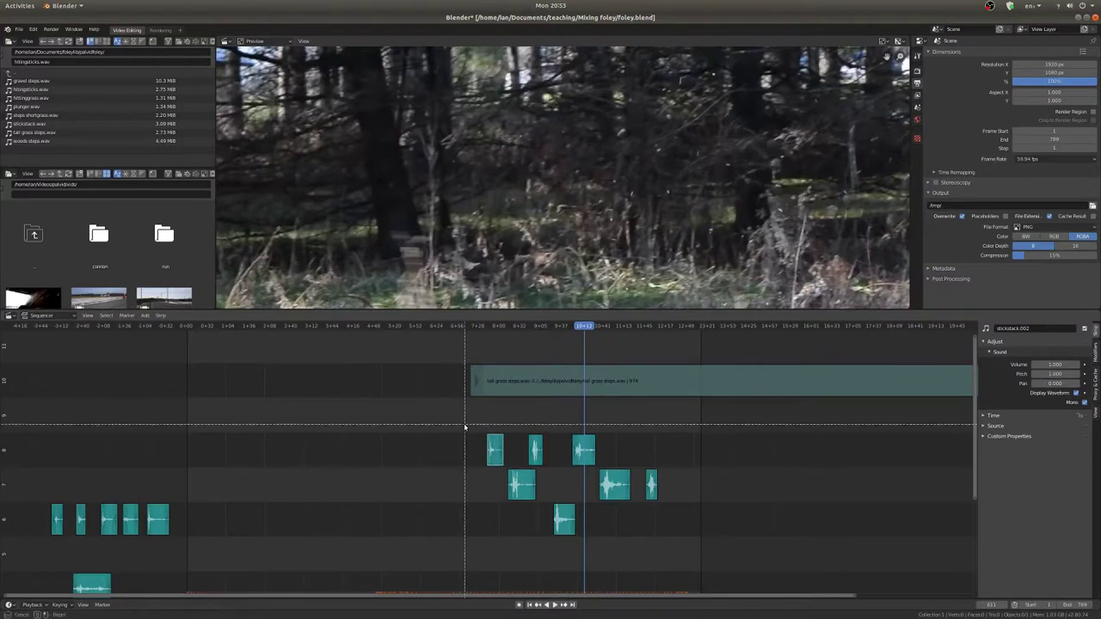
{"action": "left_click_drag", "start_coordinate": [465, 426], "coordinate": [784, 567]}
{"action": "key", "text": "g"}
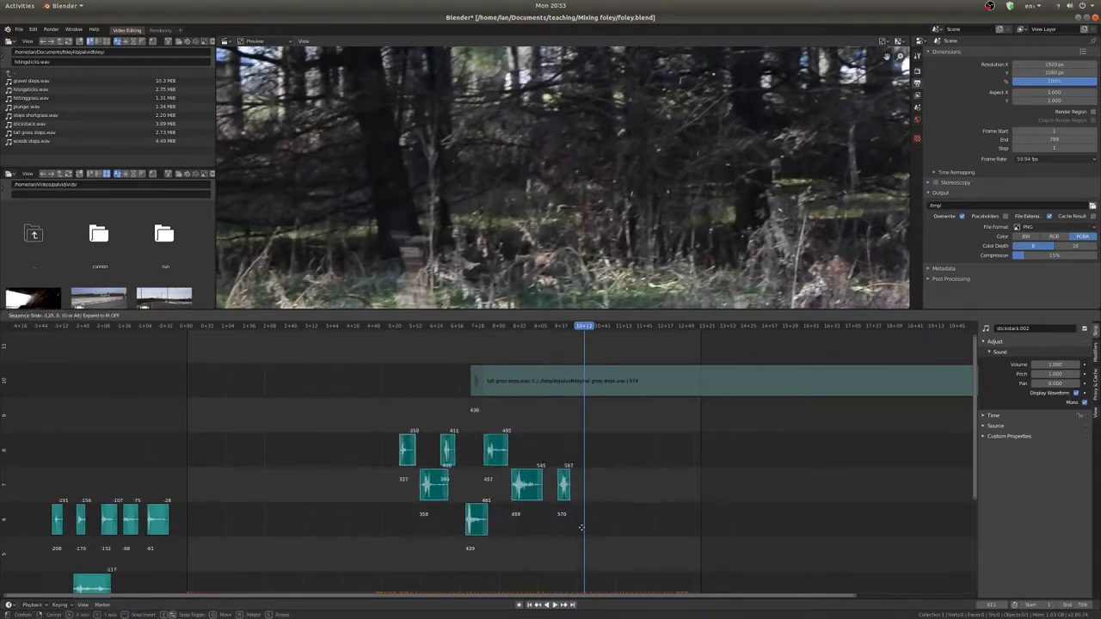
{"action": "left_click", "coordinate": [443, 516]}
{"action": "scroll", "coordinate": [443, 523], "scroll_direction": "down", "scroll_amount": 2}
{"action": "middle_click_drag", "start_coordinate": [443, 532], "coordinate": [533, 546]}
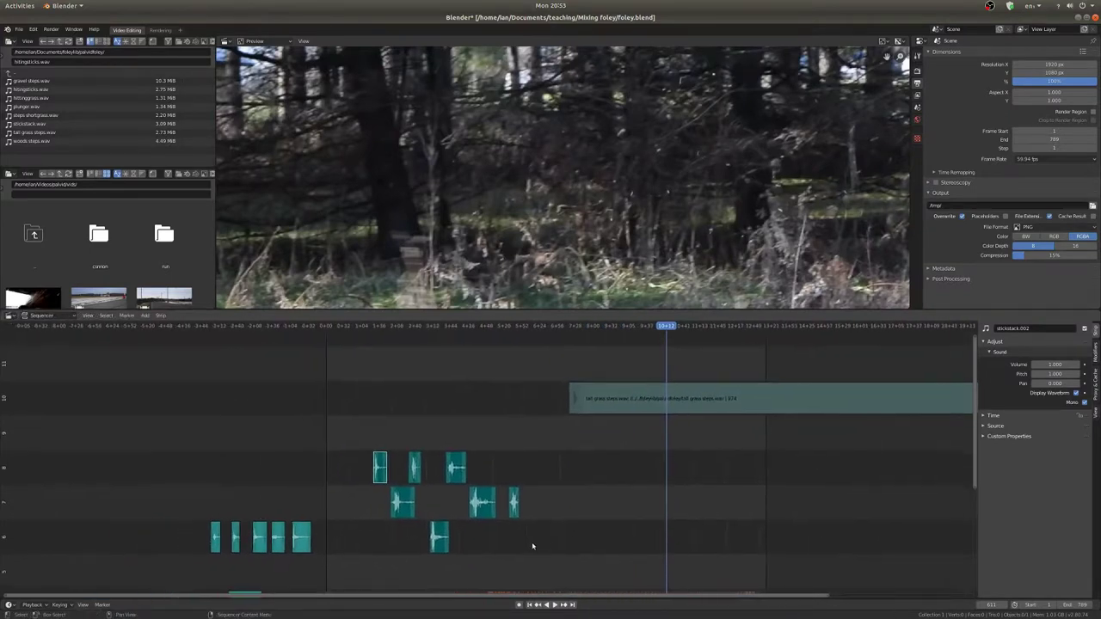
{"action": "key", "text": "g"}
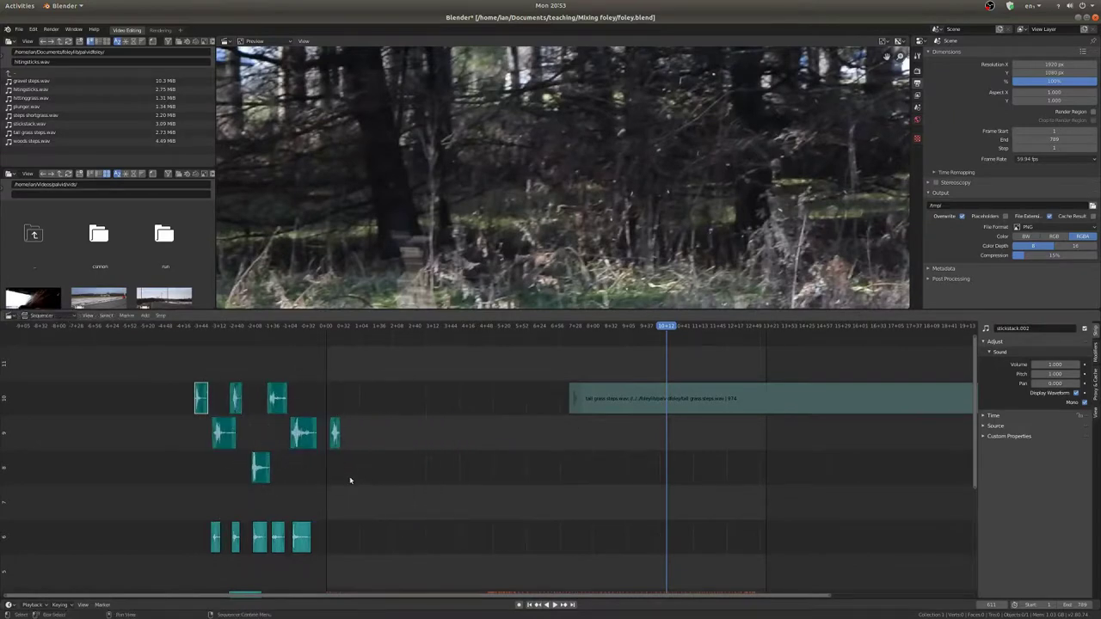
{"action": "left_click", "coordinate": [350, 480]}
Move the tall grass steps.wav strip earlier in channel 10 and split off its first footstep.
{"action": "scroll", "coordinate": [597, 417], "scroll_direction": "down", "scroll_amount": 1}
{"action": "right_click", "coordinate": [597, 418]}
{"action": "key", "text": "Escape"}
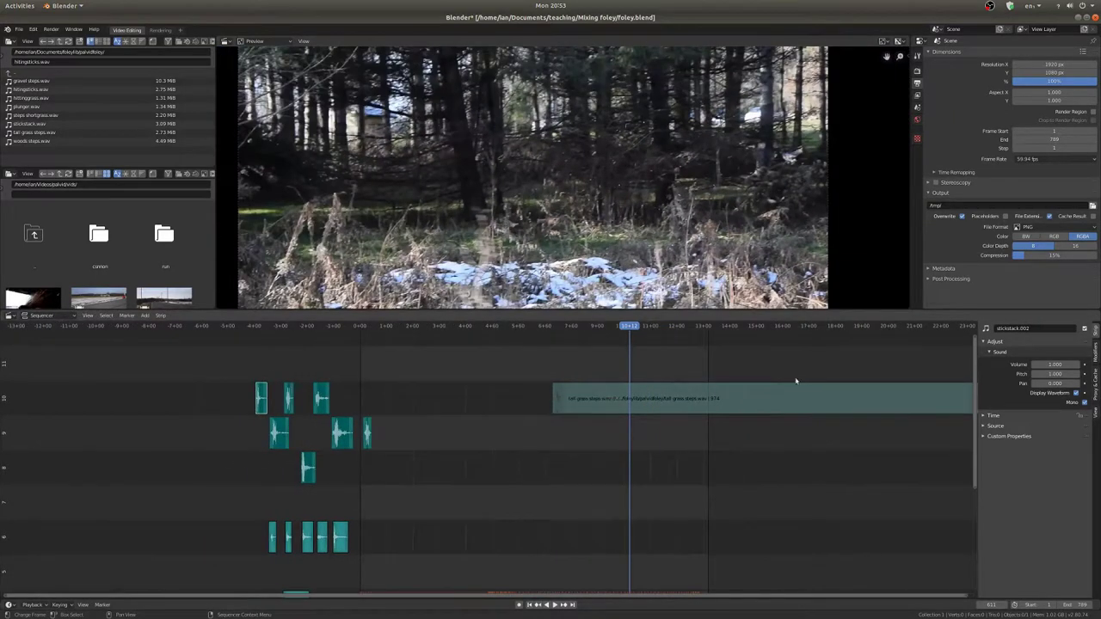
{"action": "key", "text": "space"}
{"action": "mouse_move", "coordinate": [542, 431]}
{"action": "right_mouse_down", "text": "shift"}
{"action": "mouse_move", "coordinate": [527, 431]}
{"action": "mouse_move", "coordinate": [559, 431]}
{"action": "right_mouse_up", "text": "shift"}
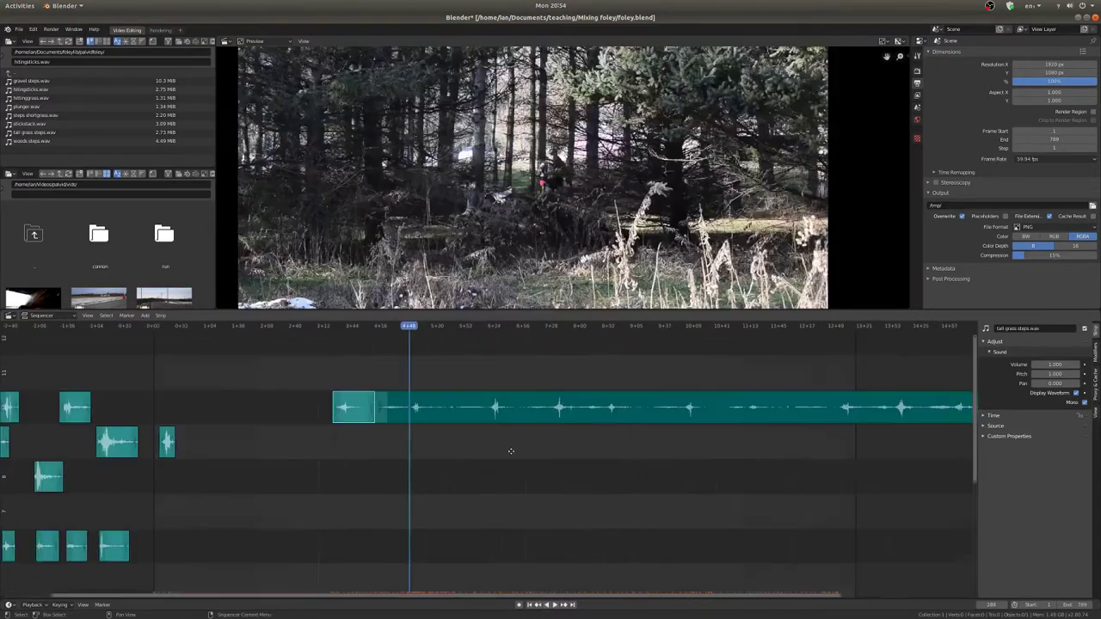
Mute the DSC_0688.MOV video strip in channel 2.
{"action": "left_click", "coordinate": [528, 519]}
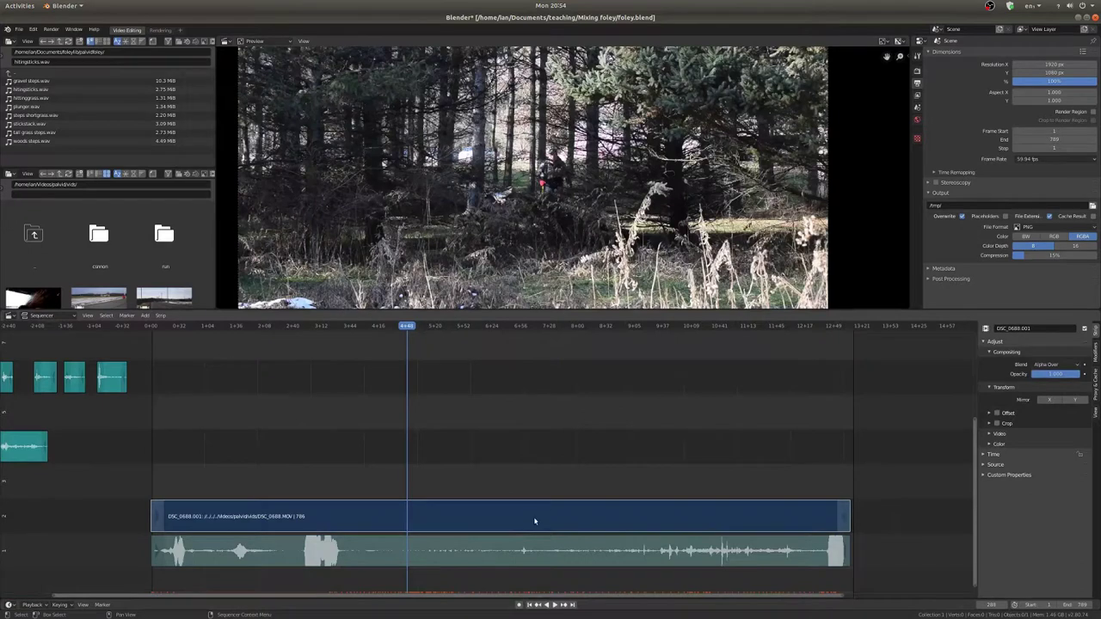
{"action": "key", "text": "h"}
Split the tall grass steps strip just before its next footstep and delete the quiet section between the two footsteps.
{"action": "scroll", "coordinate": [497, 477], "scroll_direction": "down", "scroll_amount": 2}
{"action": "middle_click_drag", "start_coordinate": [498, 477], "coordinate": [502, 359]}
{"action": "scroll", "coordinate": [451, 336], "scroll_direction": "up", "scroll_amount": 9}
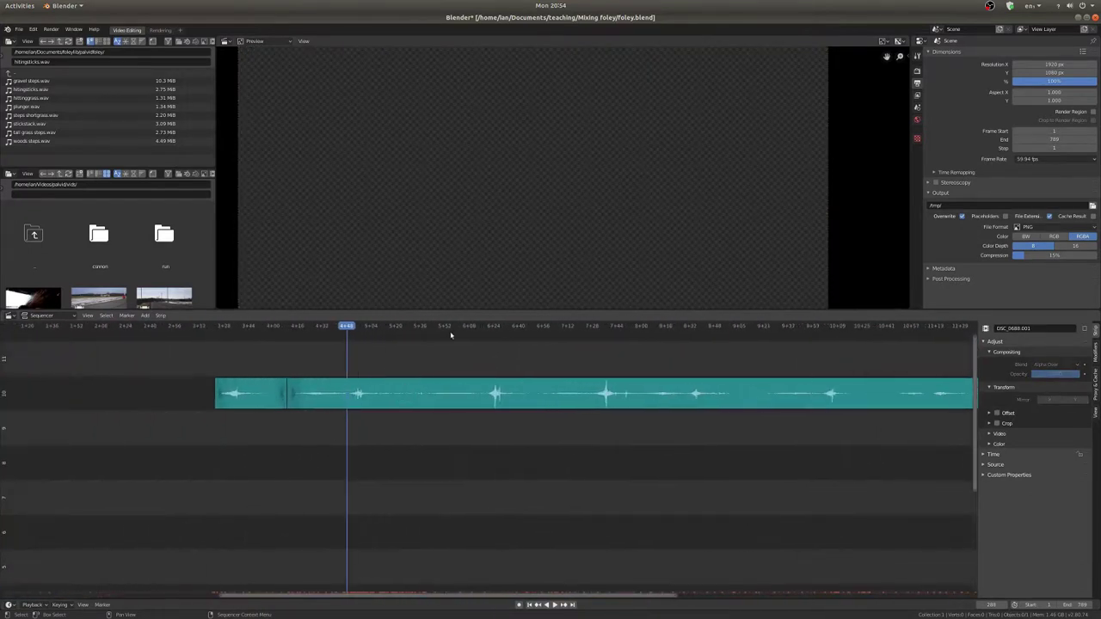
{"action": "left_click", "coordinate": [360, 393]}
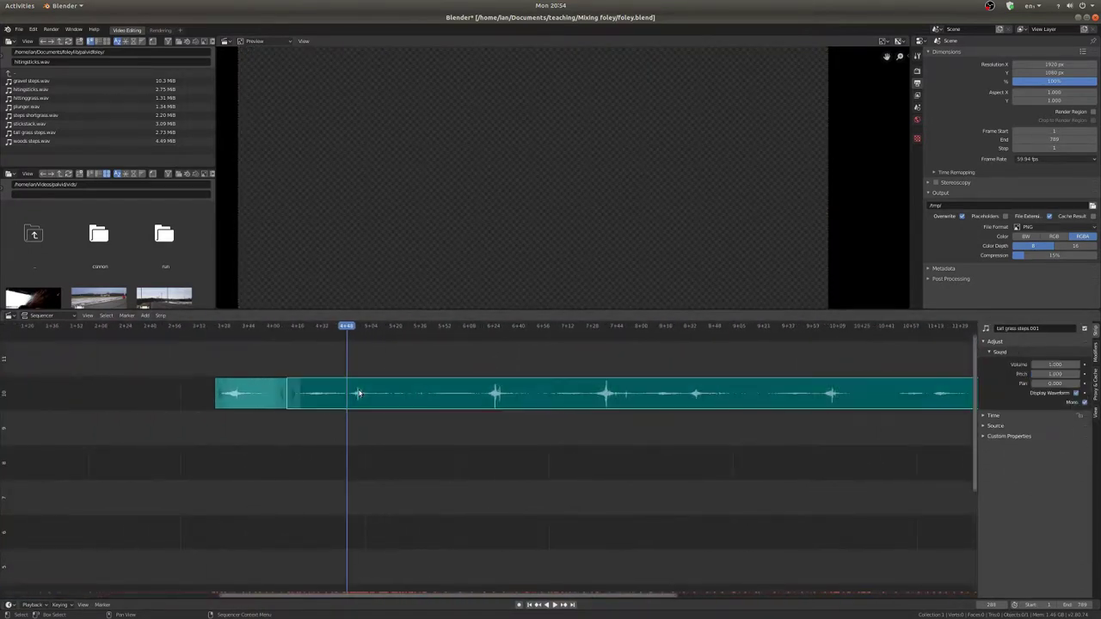
{"action": "key", "text": "k"}
{"action": "left_click", "coordinate": [326, 395]}
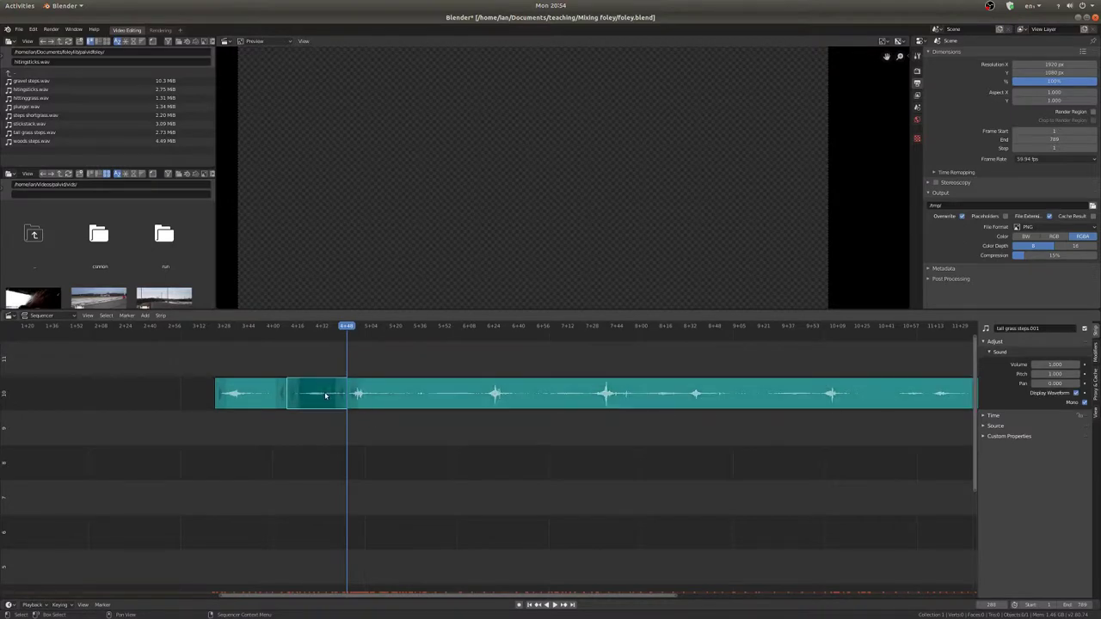
{"action": "key", "text": "x"}
{"action": "left_click", "coordinate": [327, 396]}
Trim the end of the sixth tall grass footstep piece in channel 10 back closer to its sound.
{"action": "key", "text": "space"}
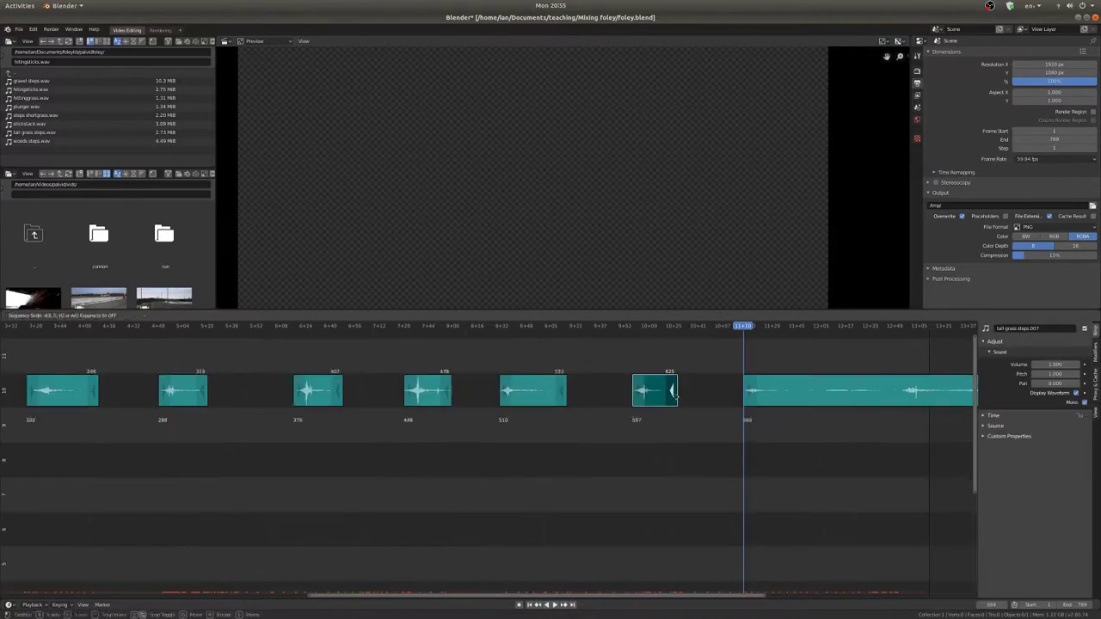
{"action": "left_click_drag", "start_coordinate": [676, 397], "coordinate": [635, 389]}
{"action": "scroll", "coordinate": [634, 374], "scroll_direction": "down", "scroll_amount": 12}
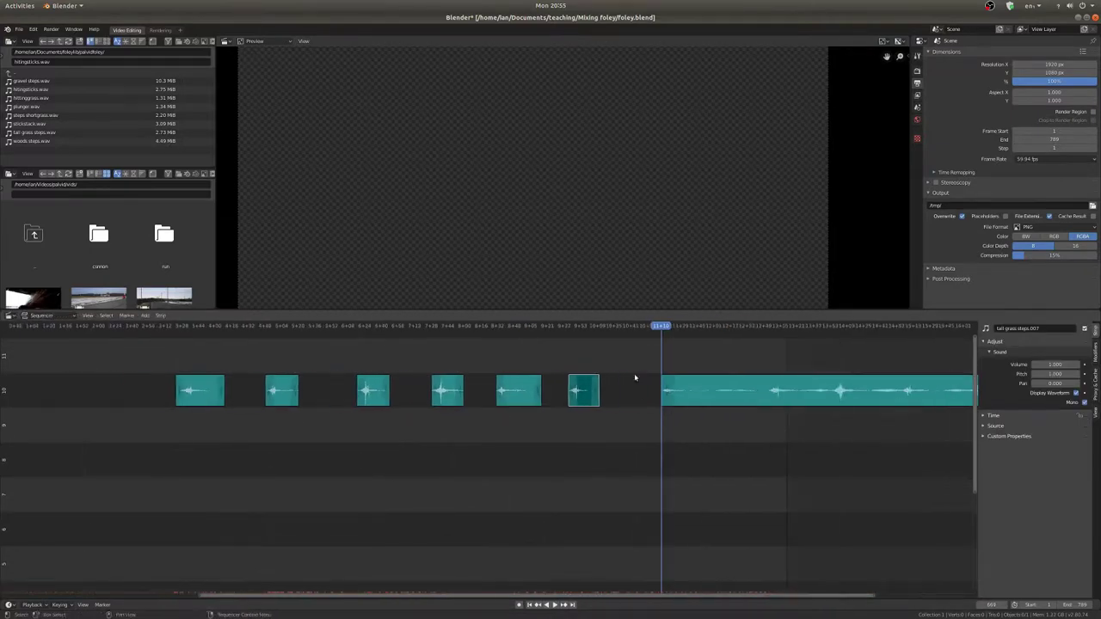
Play the start of the remaining tall grass steps strip and split it after that footstep, near frame 718.
{"action": "scroll", "coordinate": [611, 390], "scroll_direction": "down", "scroll_amount": 1}
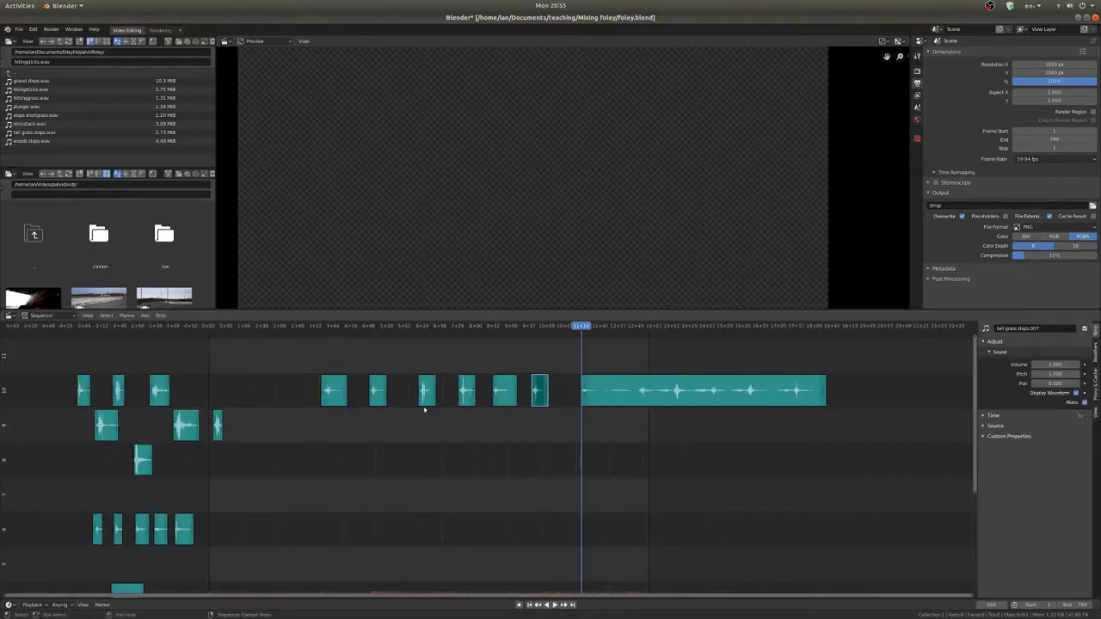
{"action": "scroll", "coordinate": [595, 384], "scroll_direction": "up", "scroll_amount": 6}
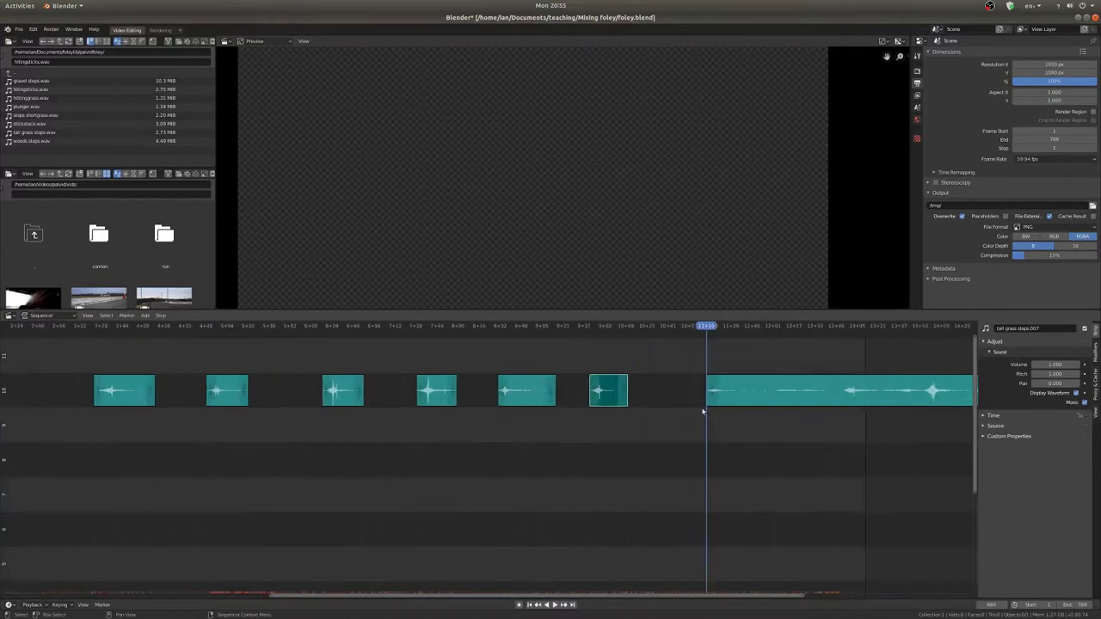
{"action": "key", "text": "space"}
{"action": "key", "text": "space"}
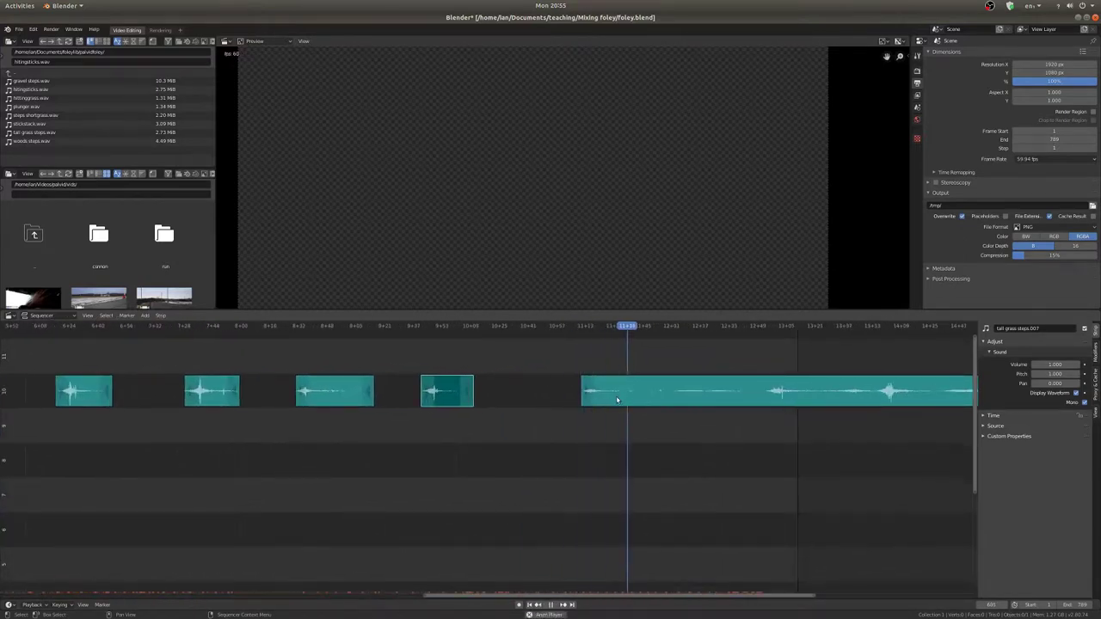
{"action": "right_click_drag", "start_coordinate": [676, 397], "coordinate": [669, 406], "text": "shift"}
{"action": "left_click", "coordinate": [668, 405]}
{"action": "key", "text": "k"}
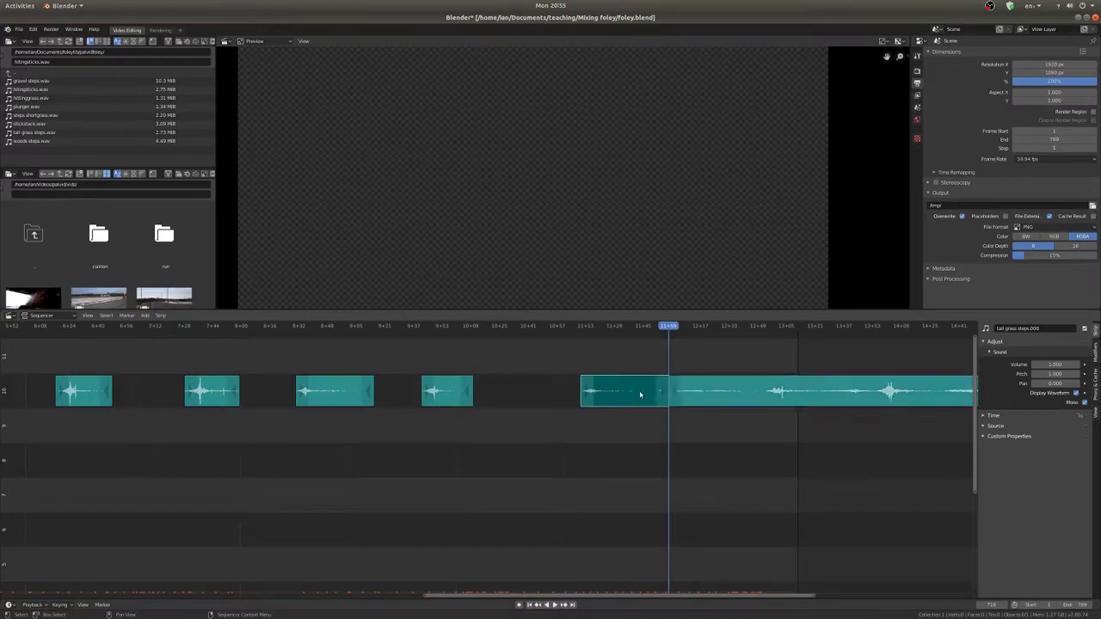
Move the new footstep piece earlier, trim its end back to about frame 657 and play it.
{"action": "left_click_drag", "start_coordinate": [639, 395], "coordinate": [600, 390]}
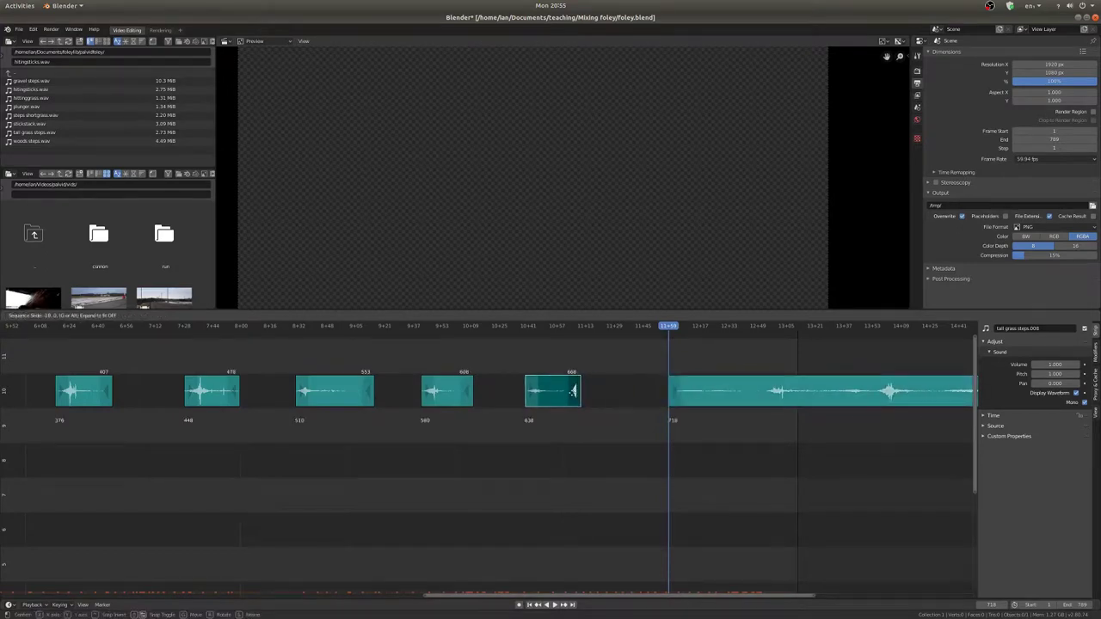
{"action": "left_click", "coordinate": [550, 391]}
{"action": "right_click_drag", "start_coordinate": [496, 404], "coordinate": [503, 400], "text": "shift"}
{"action": "key", "text": "space"}
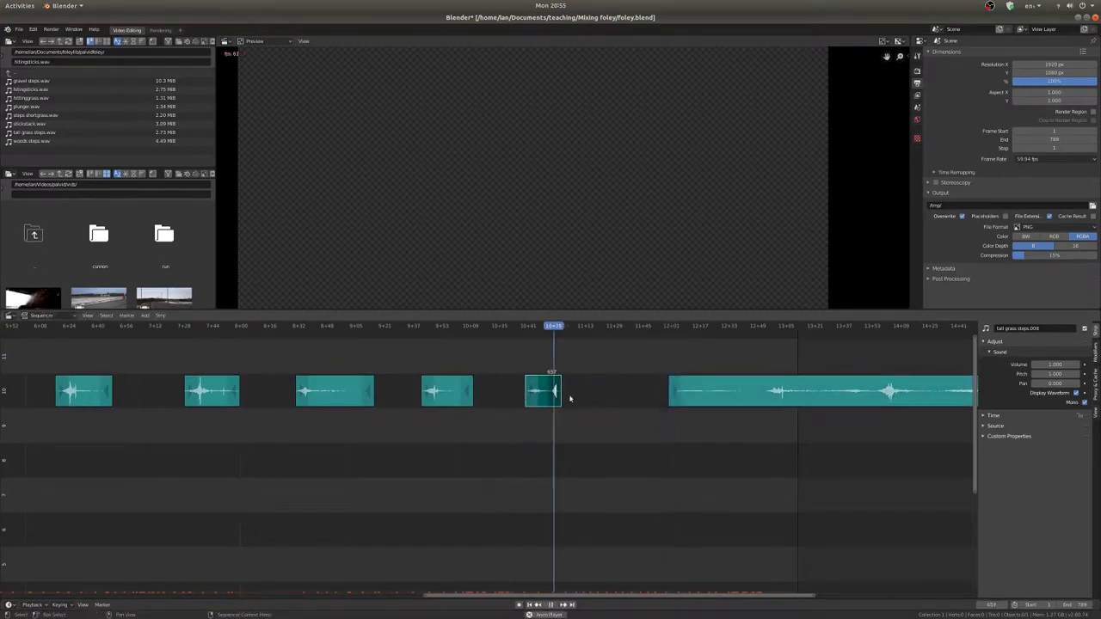
Adjust the end of the newest tall grass footstep piece in channel 10 and replay the piece.
{"action": "key", "text": "space"}
{"action": "mouse_move", "coordinate": [559, 404]}
{"action": "left_mouse_down"}
{"action": "mouse_move", "coordinate": [585, 401]}
{"action": "mouse_move", "coordinate": [566, 395]}
{"action": "left_mouse_up"}
{"action": "right_click", "coordinate": [516, 396], "text": "shift"}
{"action": "key", "text": "space"}
{"action": "key", "text": "space"}
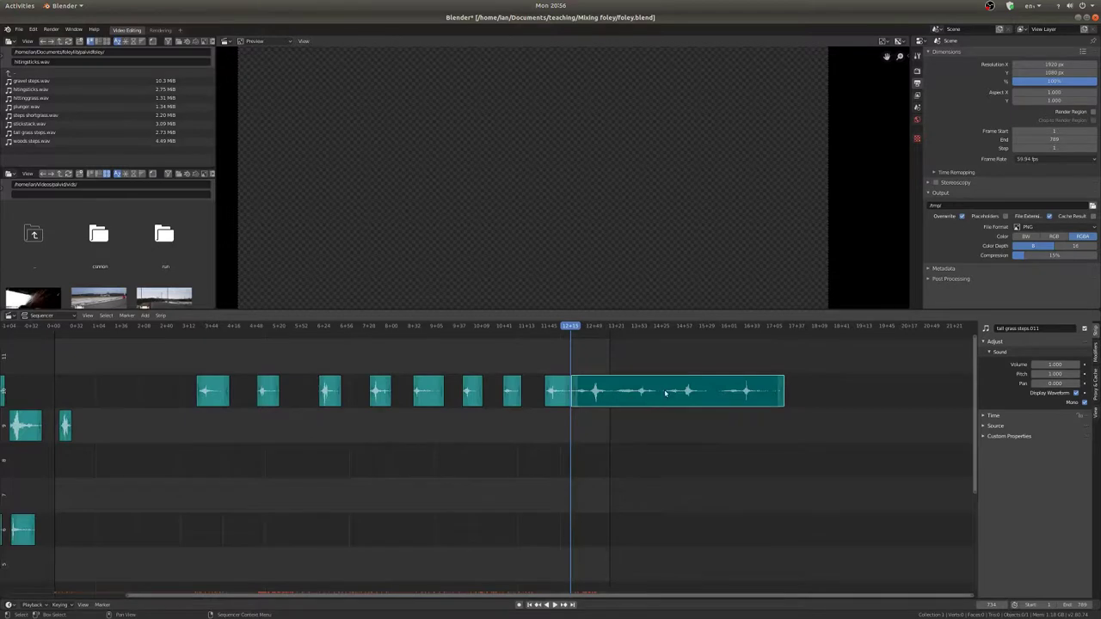
Delete the leftover tall grass steps strip that follows the eighth footstep piece.
{"action": "key", "text": "x"}
{"action": "left_click", "coordinate": [663, 393]}
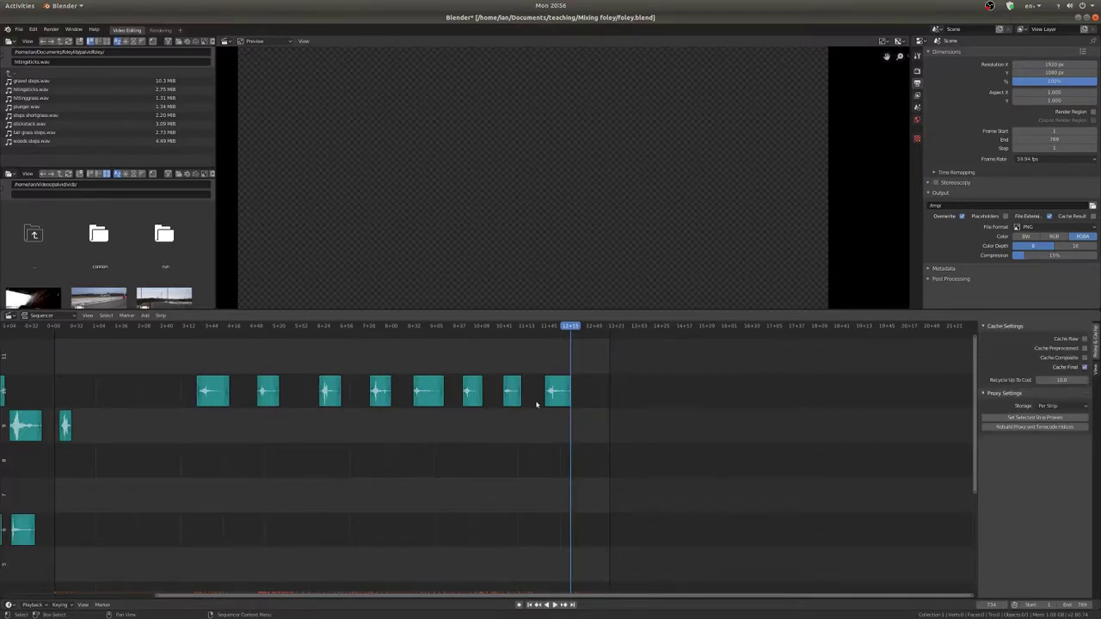
{"action": "scroll", "coordinate": [241, 410], "scroll_direction": "down", "scroll_amount": 5}
{"action": "middle_click_drag", "start_coordinate": [268, 406], "coordinate": [491, 420]}
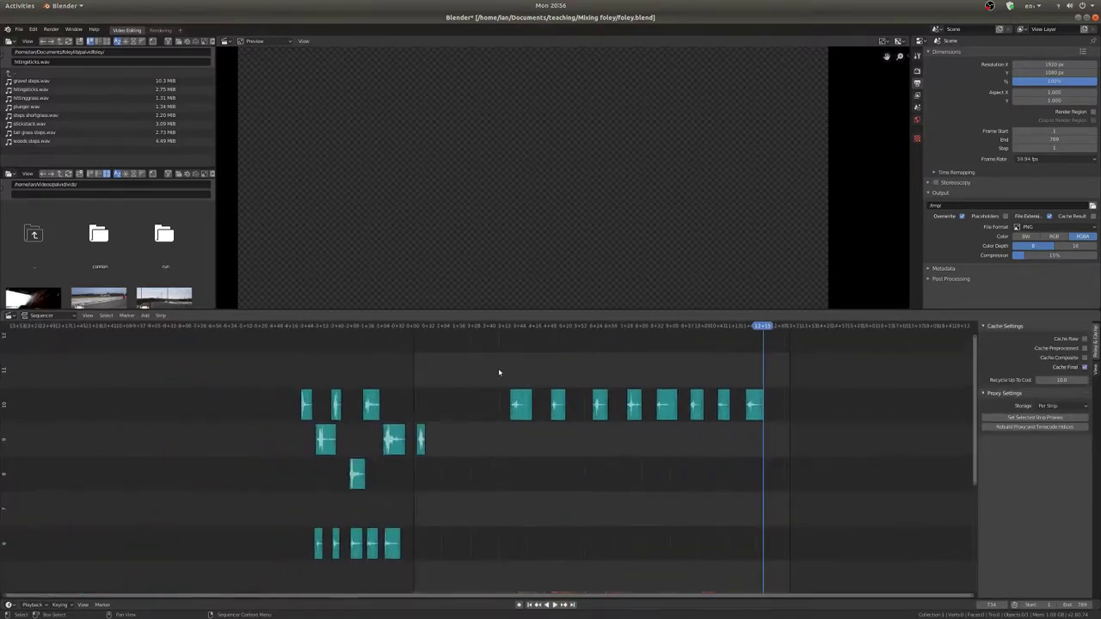
Move the eight tall grass footstep pieces together to channel 12, ahead of the start of the DSC_0688.MOV clip.
{"action": "left_click_drag", "start_coordinate": [501, 374], "coordinate": [790, 444]}
{"action": "key", "text": "Home"}
{"action": "key", "text": "g"}
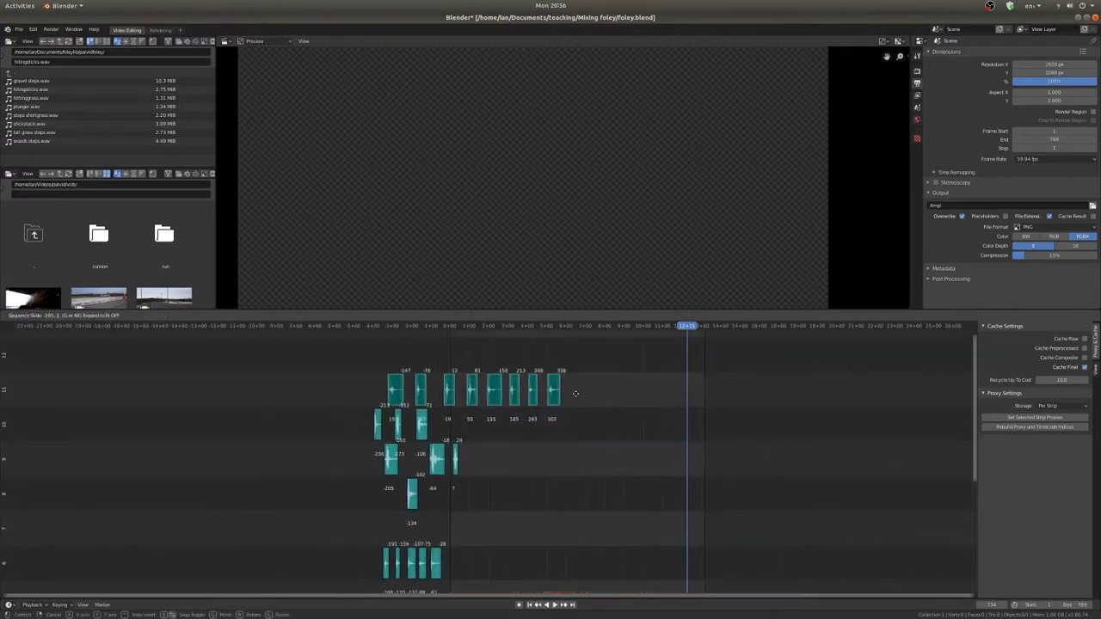
{"action": "left_click", "coordinate": [488, 390]}
Look over the arranged sound pieces in all channels, down to the DSC_0688.MOV video and audio strips.
{"action": "scroll", "coordinate": [490, 390], "scroll_direction": "down", "scroll_amount": 2}
{"action": "middle_click_drag", "start_coordinate": [416, 461], "coordinate": [425, 356]}
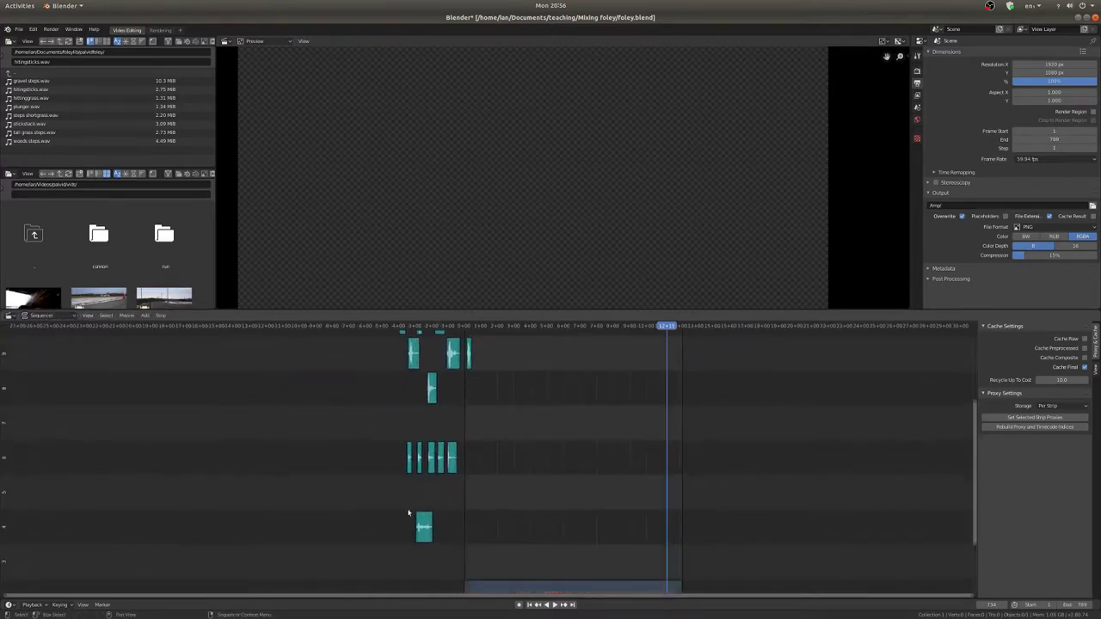
{"action": "scroll", "coordinate": [421, 472], "scroll_direction": "up", "scroll_amount": 3}
{"action": "middle_click_drag", "start_coordinate": [421, 473], "coordinate": [428, 563]}
{"action": "middle_click_drag", "start_coordinate": [476, 416], "coordinate": [516, 532]}
{"action": "scroll", "coordinate": [607, 467], "scroll_direction": "down", "scroll_amount": 4}
{"action": "middle_click_drag", "start_coordinate": [617, 501], "coordinate": [608, 447]}
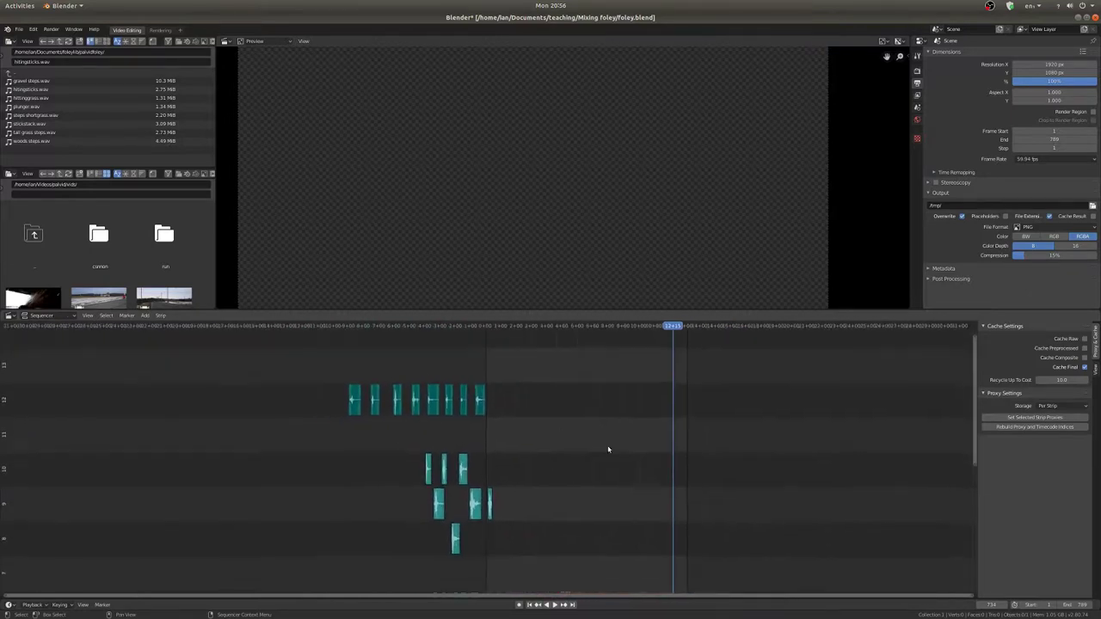
{"action": "scroll", "coordinate": [597, 490], "scroll_direction": "down", "scroll_amount": 2}
{"action": "scroll", "coordinate": [597, 489], "scroll_direction": "up", "scroll_amount": 3}
{"action": "middle_click_drag", "start_coordinate": [596, 519], "coordinate": [495, 283]}
{"action": "scroll", "coordinate": [508, 387], "scroll_direction": "down", "scroll_amount": 3}
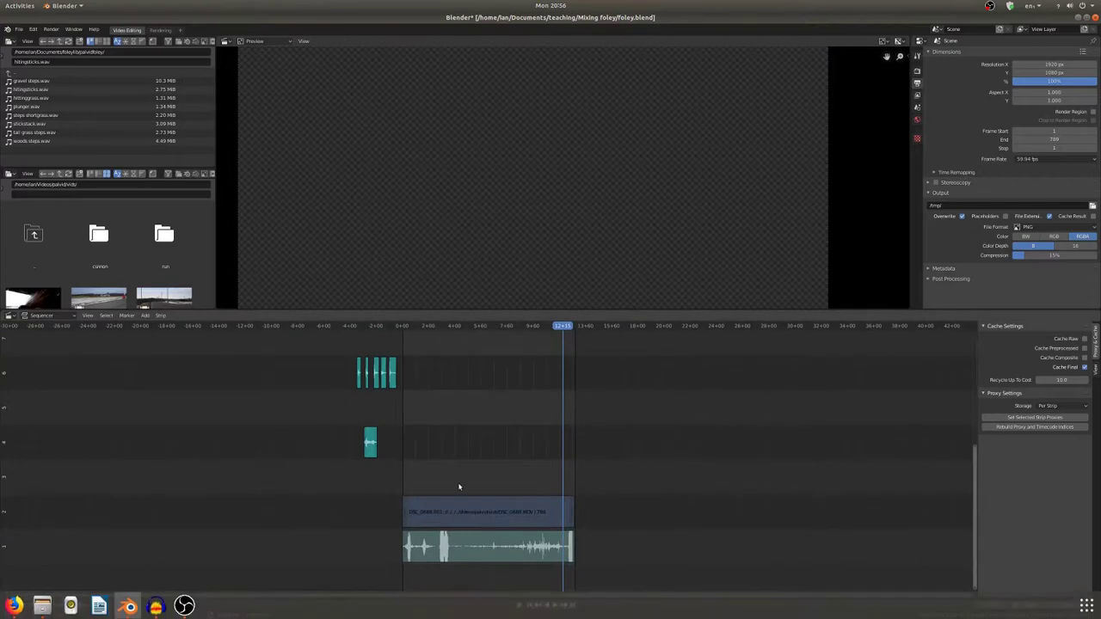
Unmute the DSC_0688.MOV video strip in channel 2 and play it from about frame 220.
{"action": "left_click", "coordinate": [471, 521]}
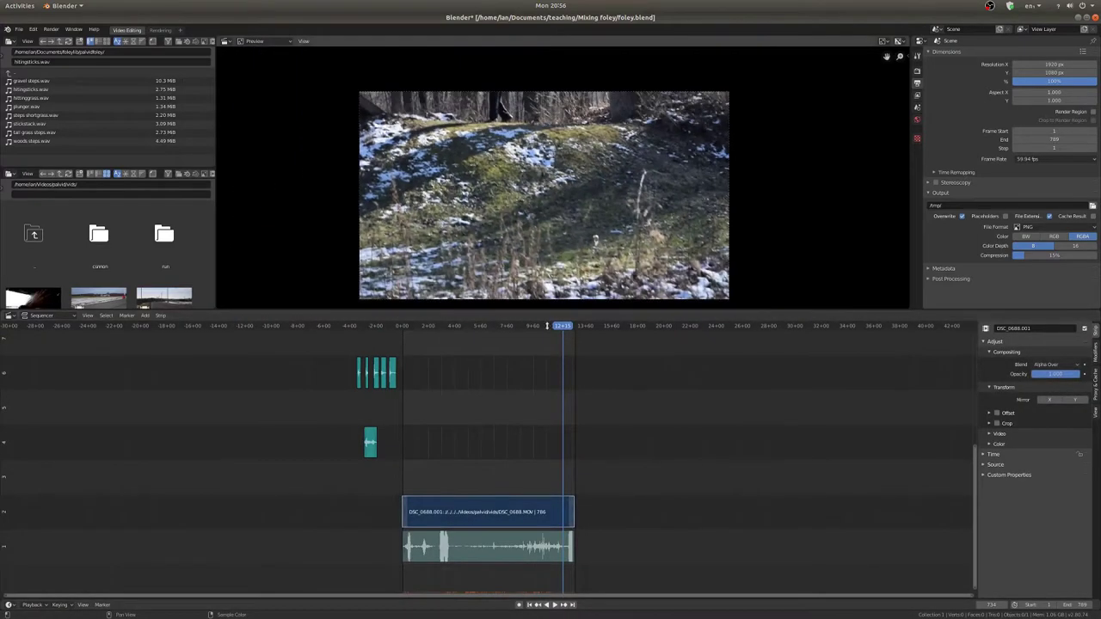
{"action": "scroll", "coordinate": [552, 497], "scroll_direction": "up", "scroll_amount": 4}
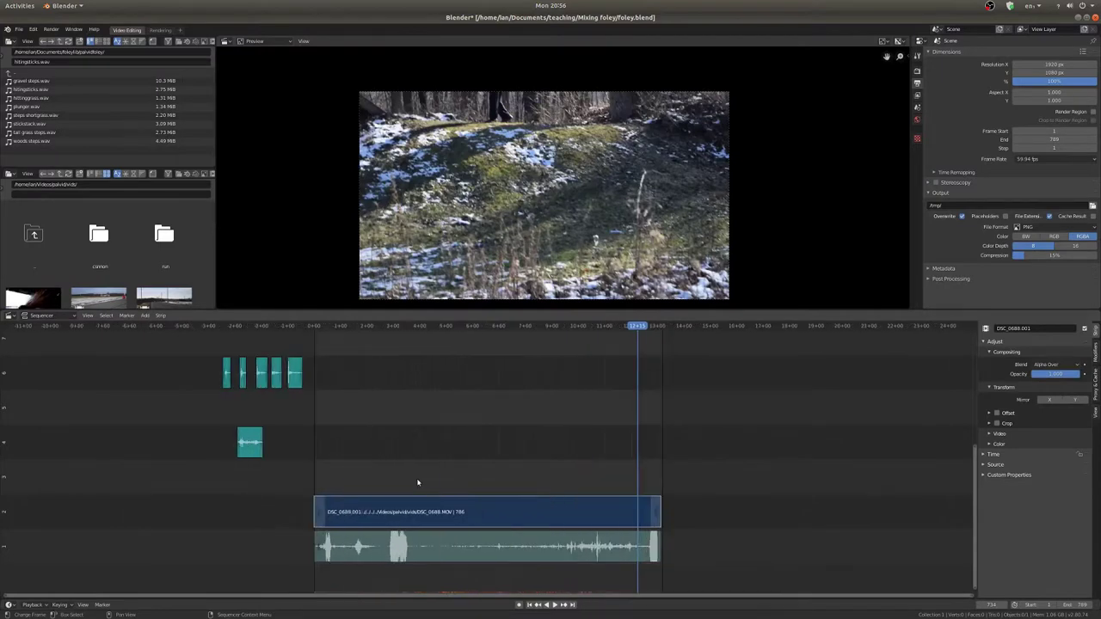
{"action": "left_click_drag", "start_coordinate": [454, 472], "coordinate": [411, 471]}
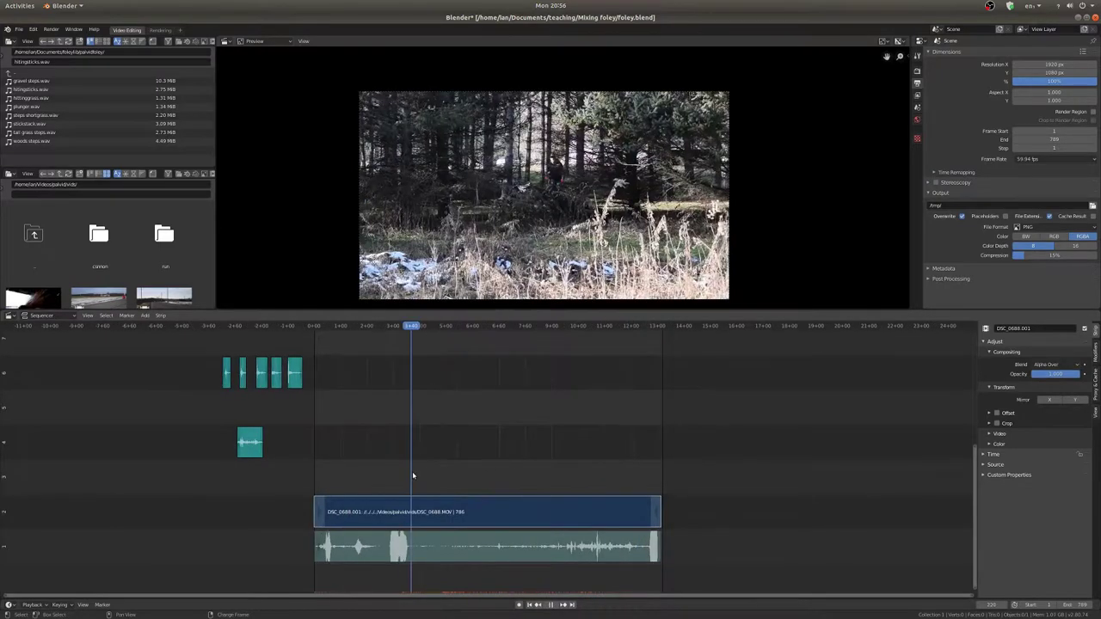
{"action": "key", "text": "space"}
Find the moment just before the man starts his run and set the scene's start frame to 354.
{"action": "scroll", "coordinate": [393, 556], "scroll_direction": "up", "scroll_amount": 3}
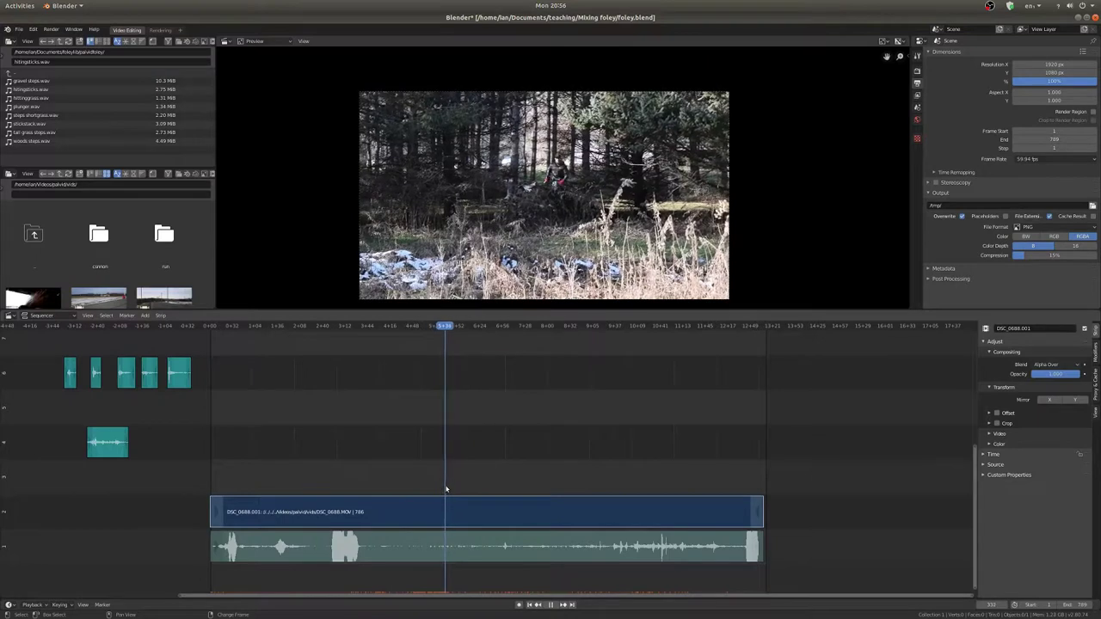
{"action": "left_click_drag", "start_coordinate": [464, 493], "coordinate": [461, 493]}
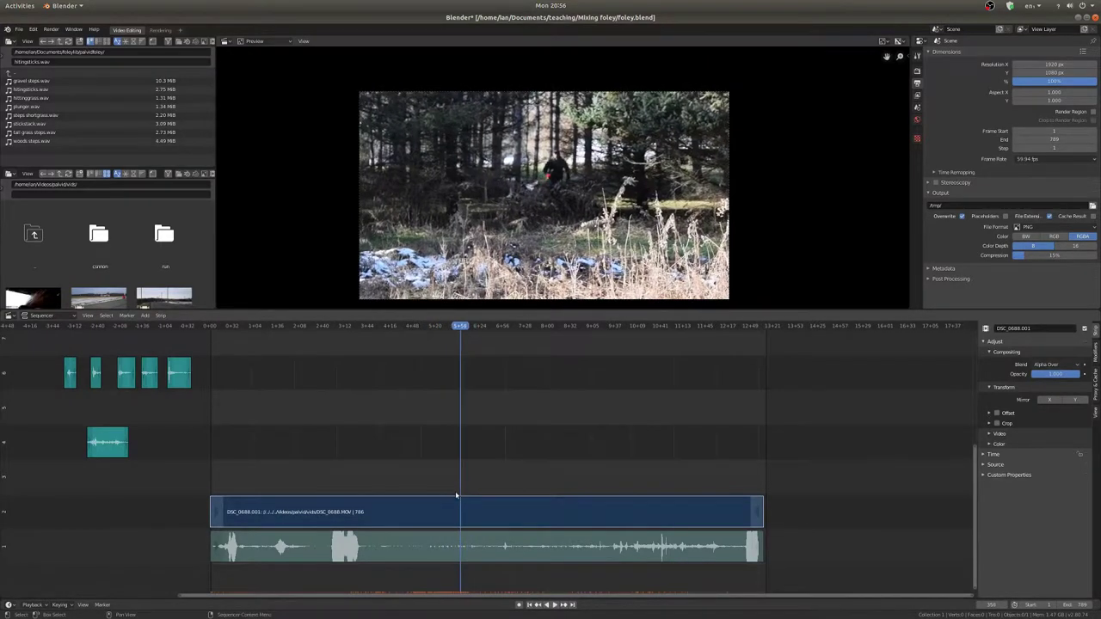
{"action": "key", "text": "ctrl+Home"}
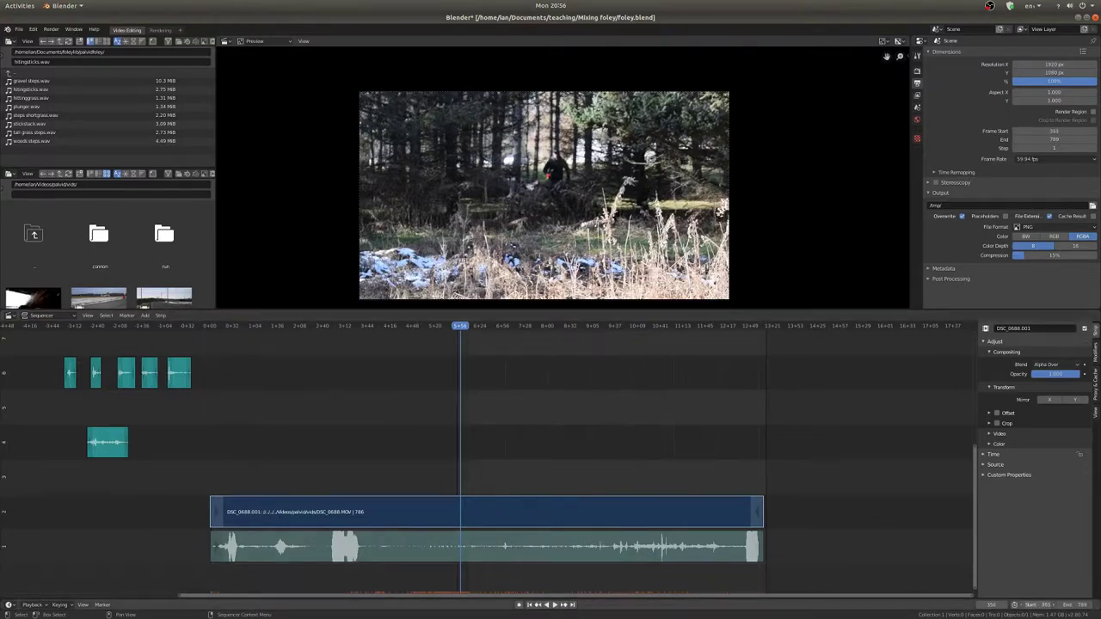
Play the run until the man has left the shot and set the scene's end frame to 631.
{"action": "key", "text": "space"}
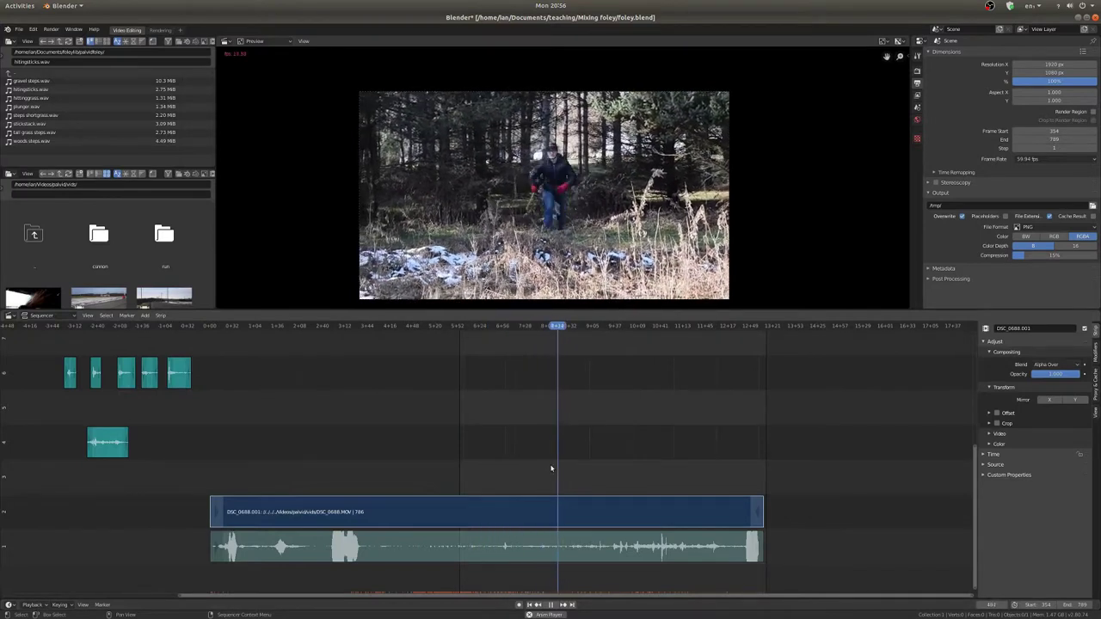
{"action": "key", "text": "space"}
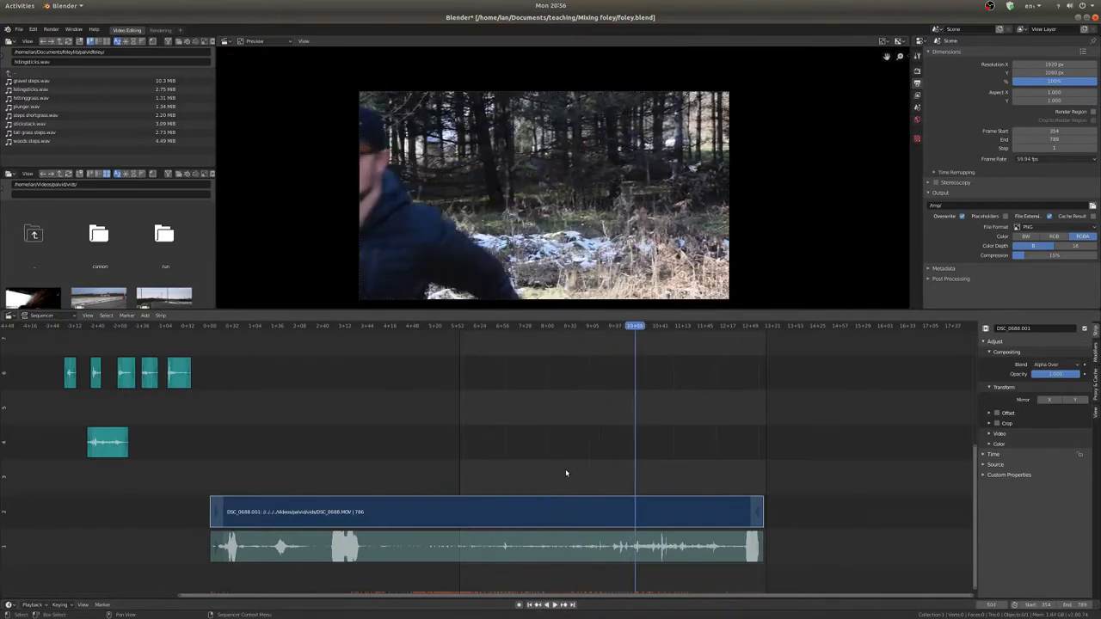
{"action": "key", "text": "Right"}
{"action": "key", "text": "Right"}
{"action": "key", "text": "Right"}
{"action": "key", "text": "Right"}
{"action": "key", "text": "Right"}
{"action": "key", "text": "Right"}
{"action": "key", "text": "Right"}
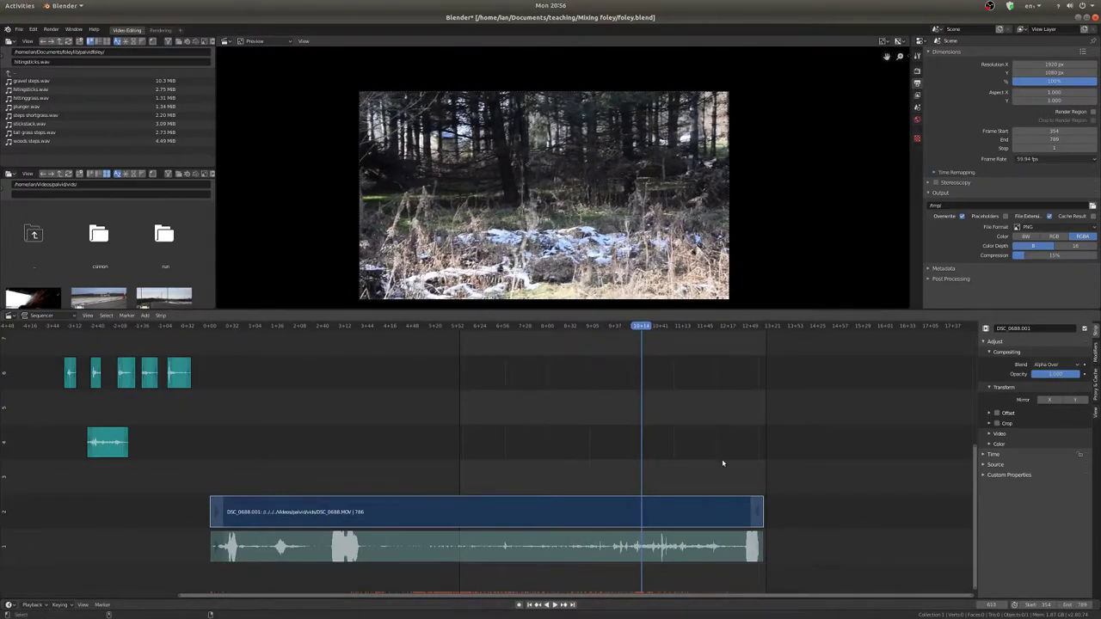
{"action": "key", "text": "space"}
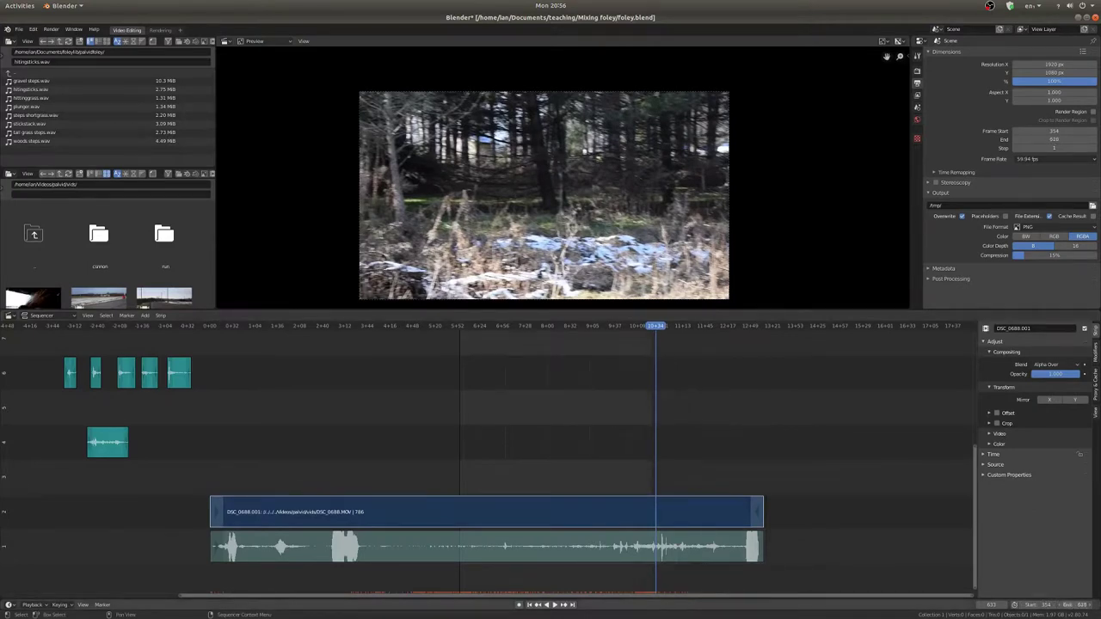
{"action": "scroll", "coordinate": [499, 516], "scroll_direction": "up", "scroll_amount": 2}
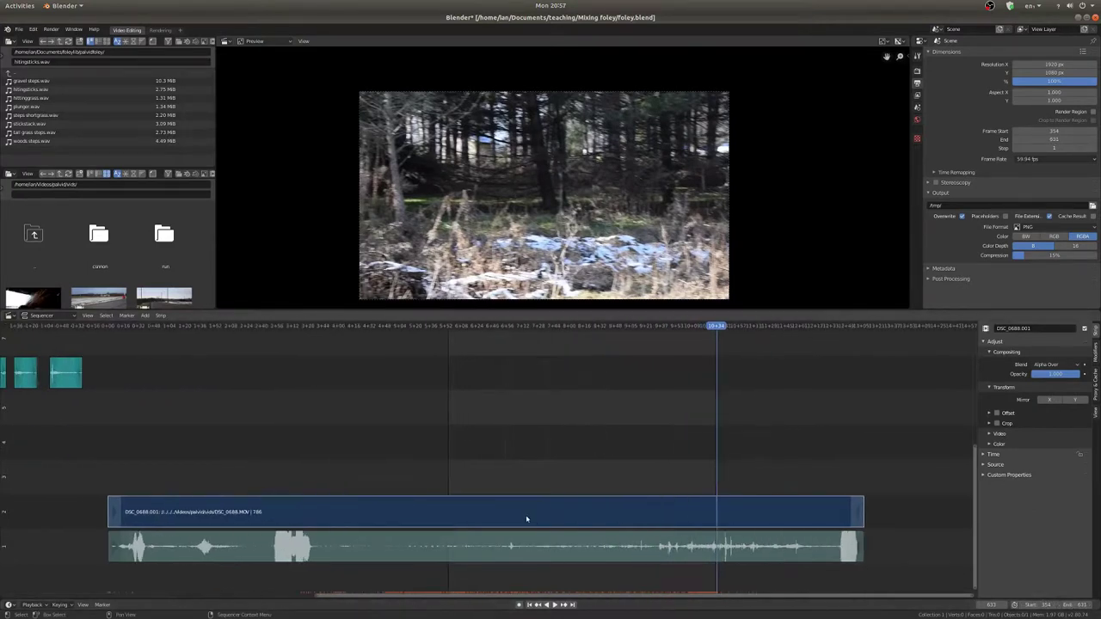
Trim both the DSC_0688.MOV video and audio strips to the scene's frame range of 354 to 631.
{"action": "left_click", "coordinate": [510, 547]}
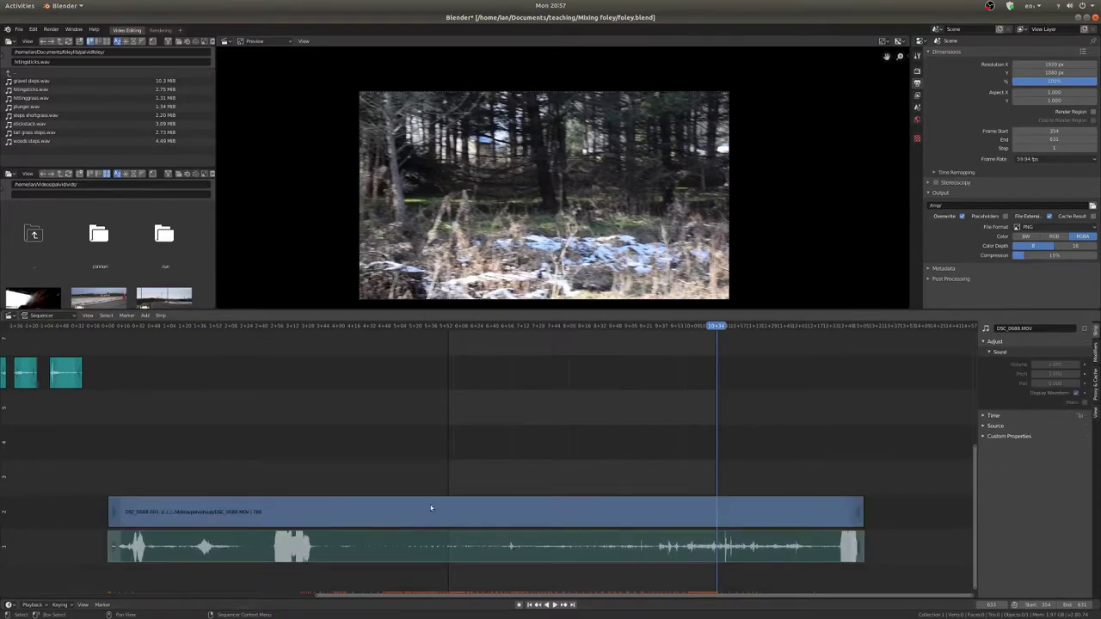
{"action": "right_click_drag", "start_coordinate": [449, 517], "coordinate": [445, 516]}
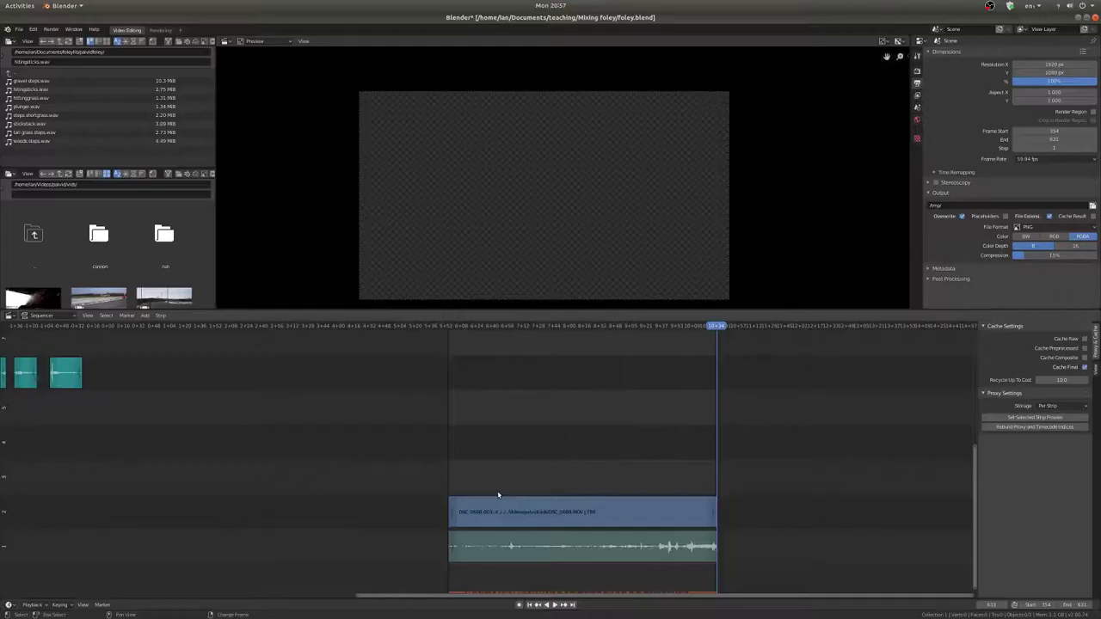
{"action": "right_click_drag", "start_coordinate": [718, 508], "coordinate": [467, 482]}
Enlarge the man in the preview and play the start of the trimmed clip to examine his first footsteps.
{"action": "scroll", "coordinate": [467, 481], "scroll_direction": "down", "scroll_amount": 4}
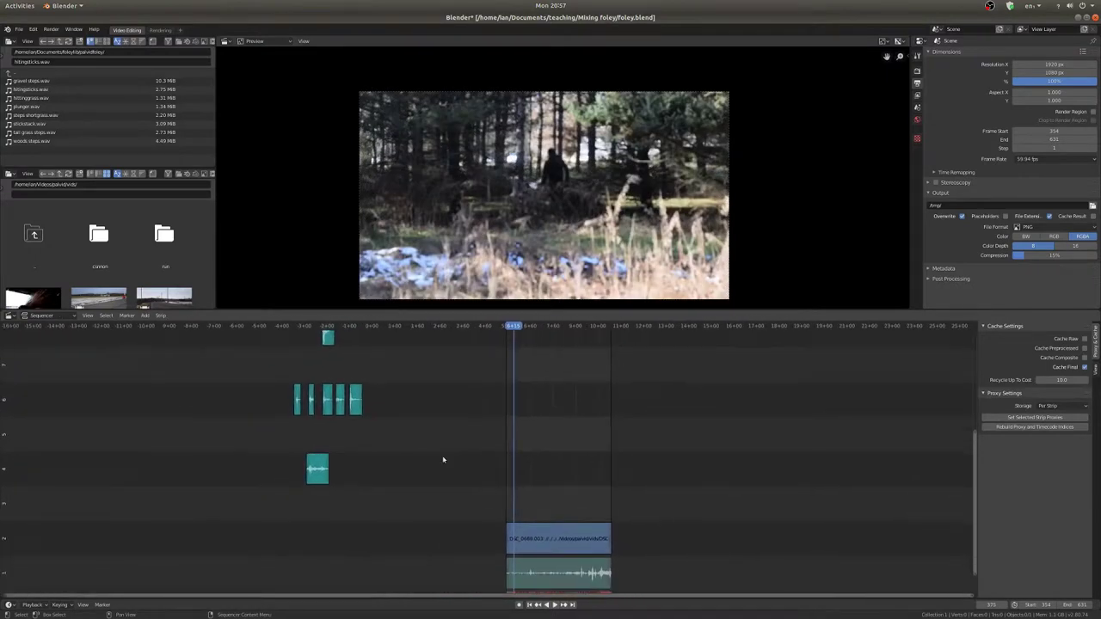
{"action": "scroll", "coordinate": [443, 461], "scroll_direction": "up", "scroll_amount": 2}
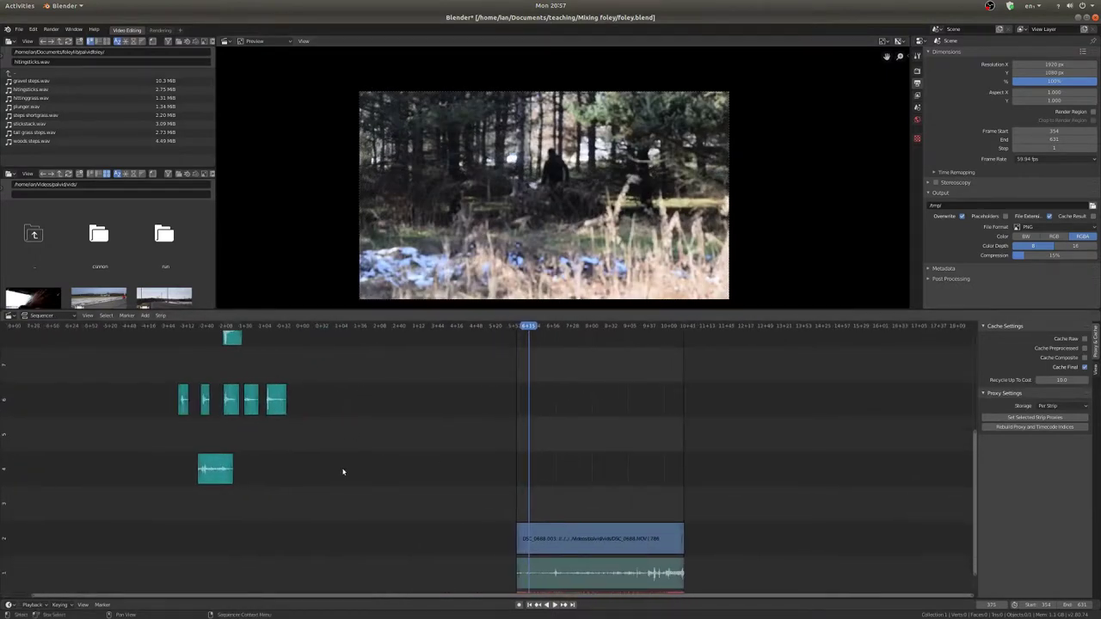
{"action": "scroll", "coordinate": [342, 472], "scroll_direction": "down", "scroll_amount": 4}
{"action": "middle_click_drag", "start_coordinate": [336, 405], "coordinate": [429, 617]}
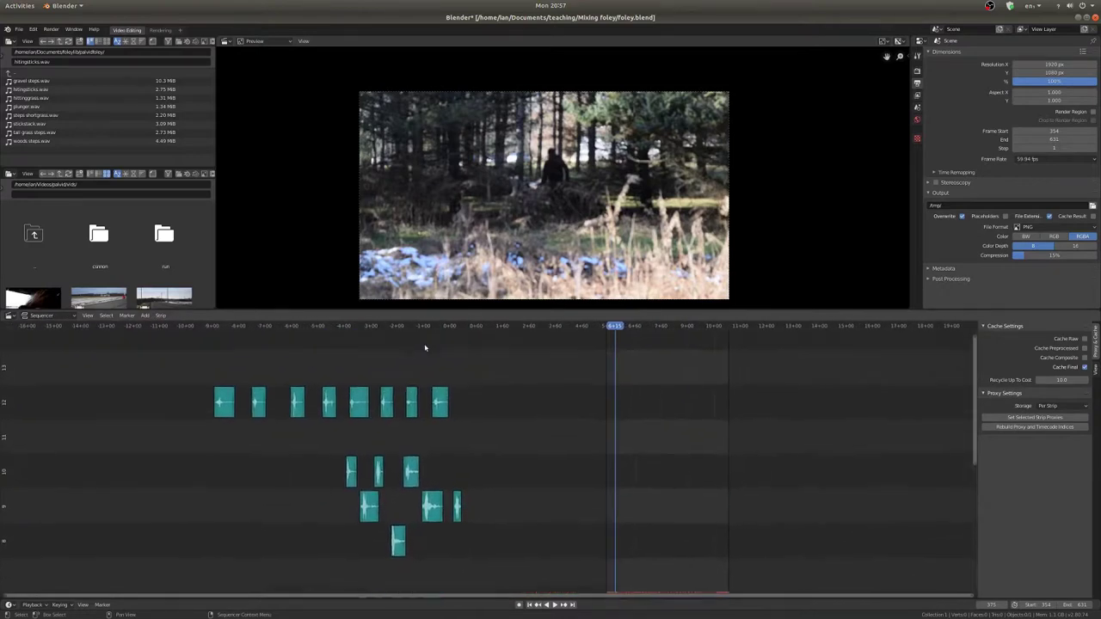
{"action": "scroll", "coordinate": [557, 153], "scroll_direction": "up", "scroll_amount": 4}
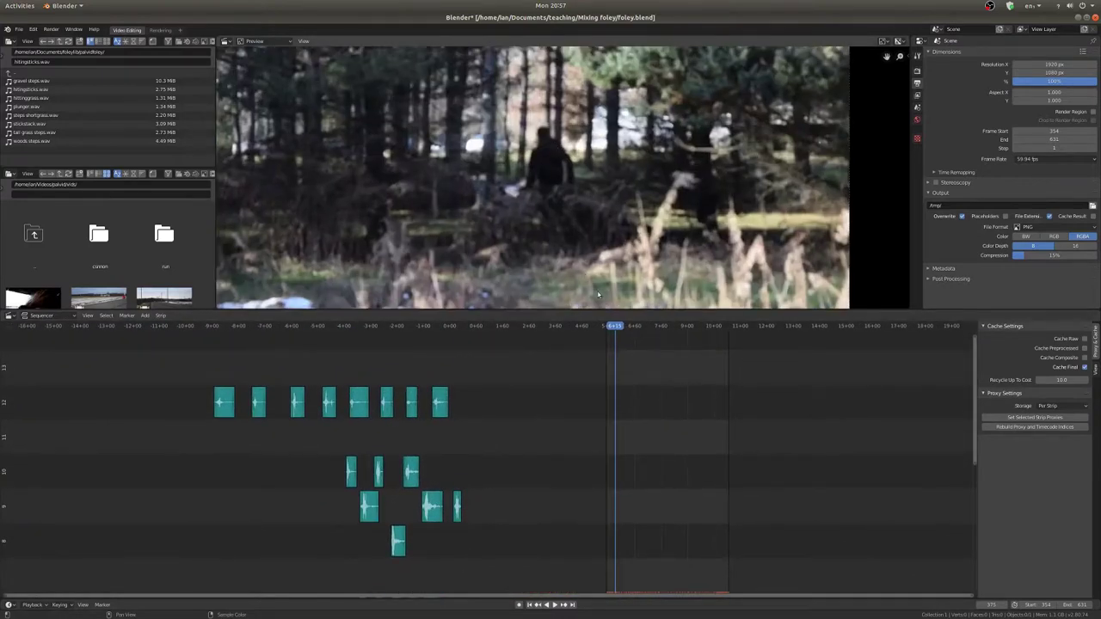
{"action": "key", "text": "space"}
{"action": "right_click", "coordinate": [606, 399]}
{"action": "key", "text": "space"}
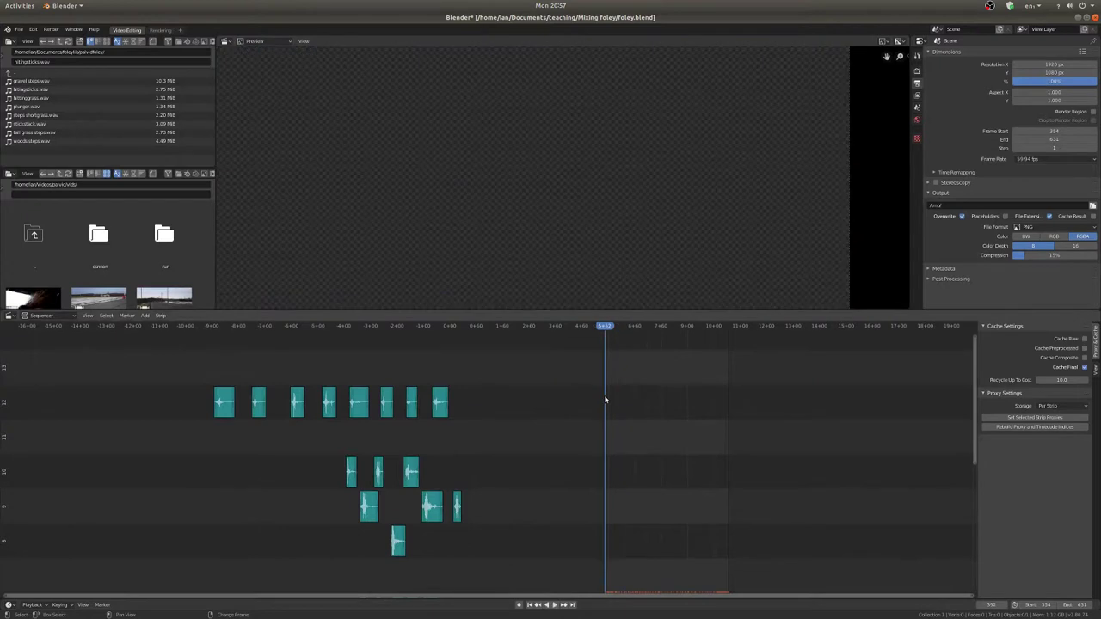
{"action": "key", "text": "Right"}
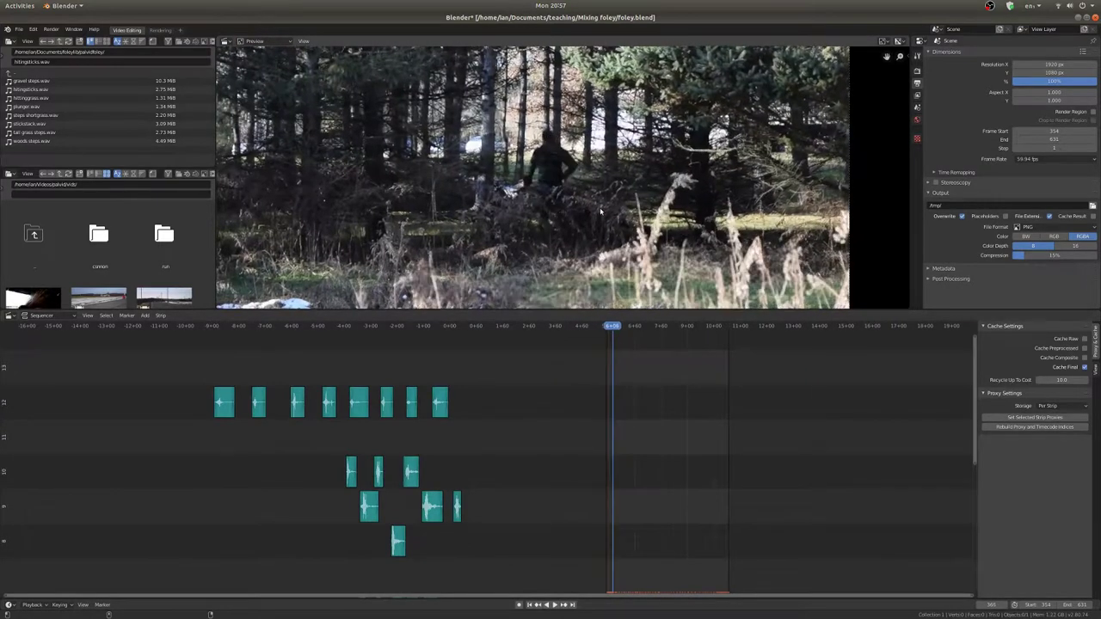
{"action": "left_click", "coordinate": [608, 398]}
{"action": "key", "text": "space"}
{"action": "key", "text": "space"}
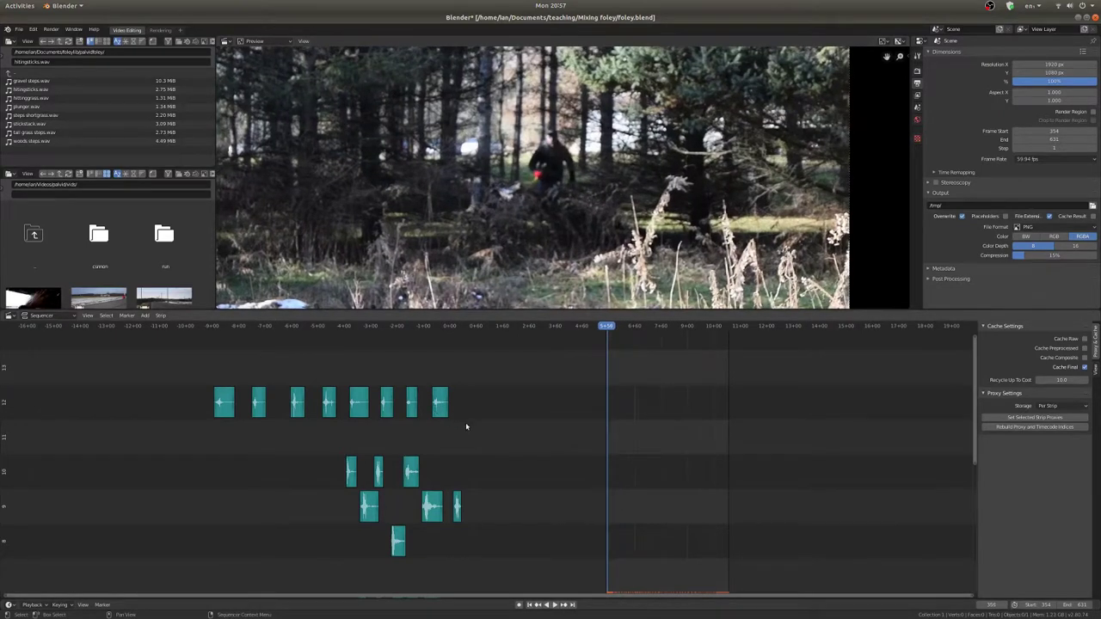
Move the eight tall grass footstep pieces from channel 12 to channel 8, starting near the beginning of the trimmed clip.
{"action": "key", "text": "b"}
{"action": "left_click_drag", "start_coordinate": [481, 435], "coordinate": [203, 349]}
{"action": "scroll", "coordinate": [297, 405], "scroll_direction": "down", "scroll_amount": 2}
{"action": "middle_click_drag", "start_coordinate": [350, 433], "coordinate": [304, 394]}
{"action": "key", "text": "g"}
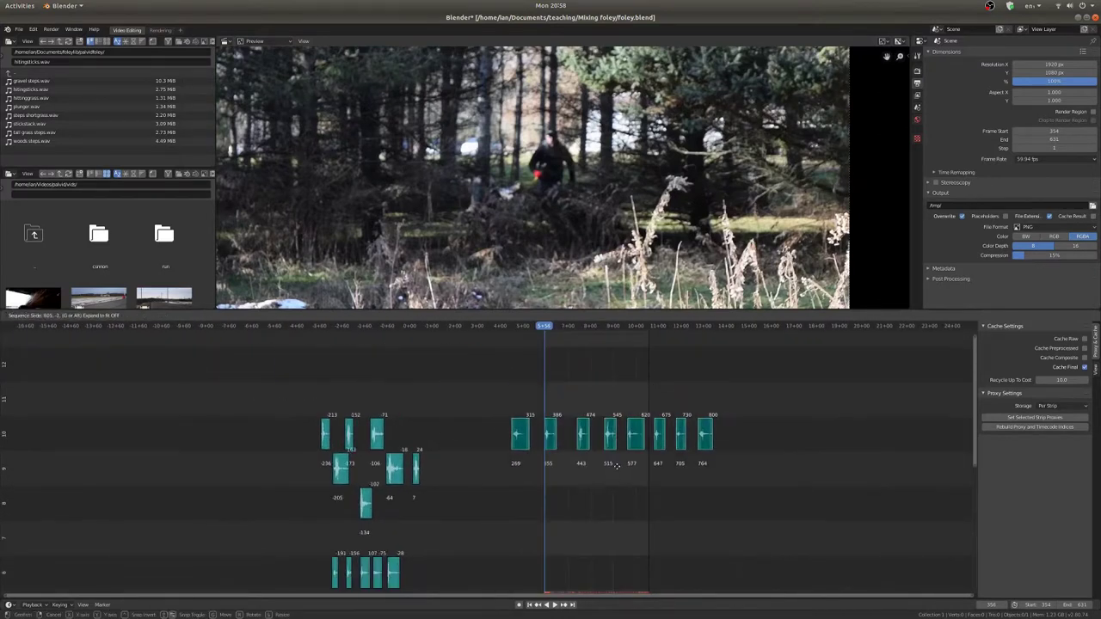
{"action": "left_click", "coordinate": [651, 531]}
Fit all channels in view and move the eight footstep pieces down to channel 5, starting slightly after the clip's start.
{"action": "middle_click_drag", "start_coordinate": [652, 531], "coordinate": [602, 316]}
{"action": "scroll", "coordinate": [600, 559], "scroll_direction": "up", "scroll_amount": 3}
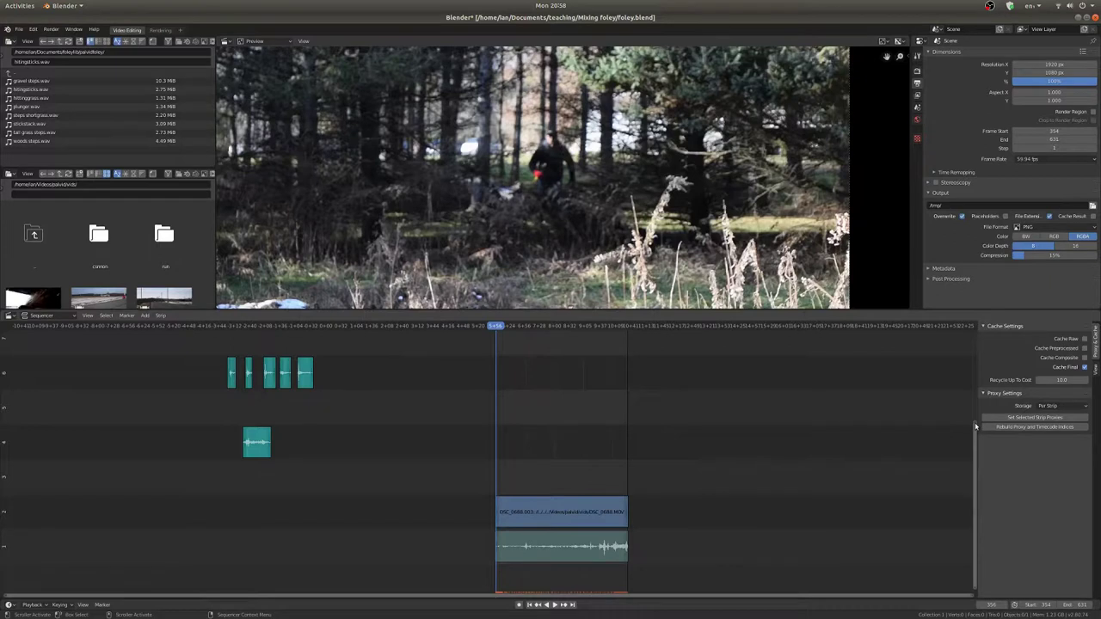
{"action": "left_click_drag", "start_coordinate": [976, 426], "coordinate": [977, 428]}
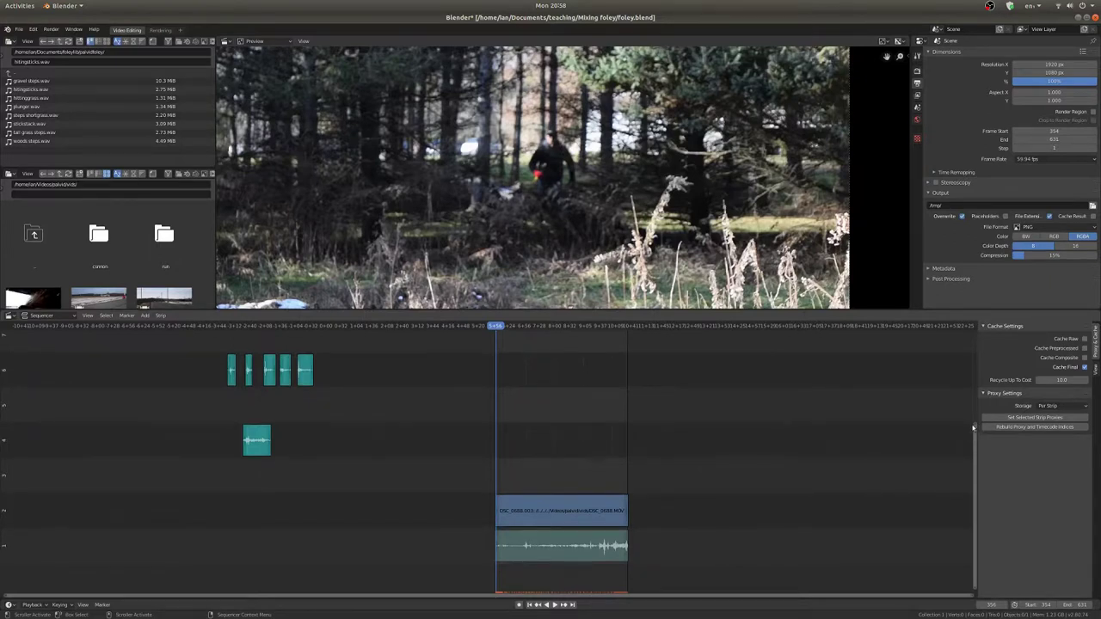
{"action": "left_click_drag", "start_coordinate": [976, 427], "coordinate": [969, 268]}
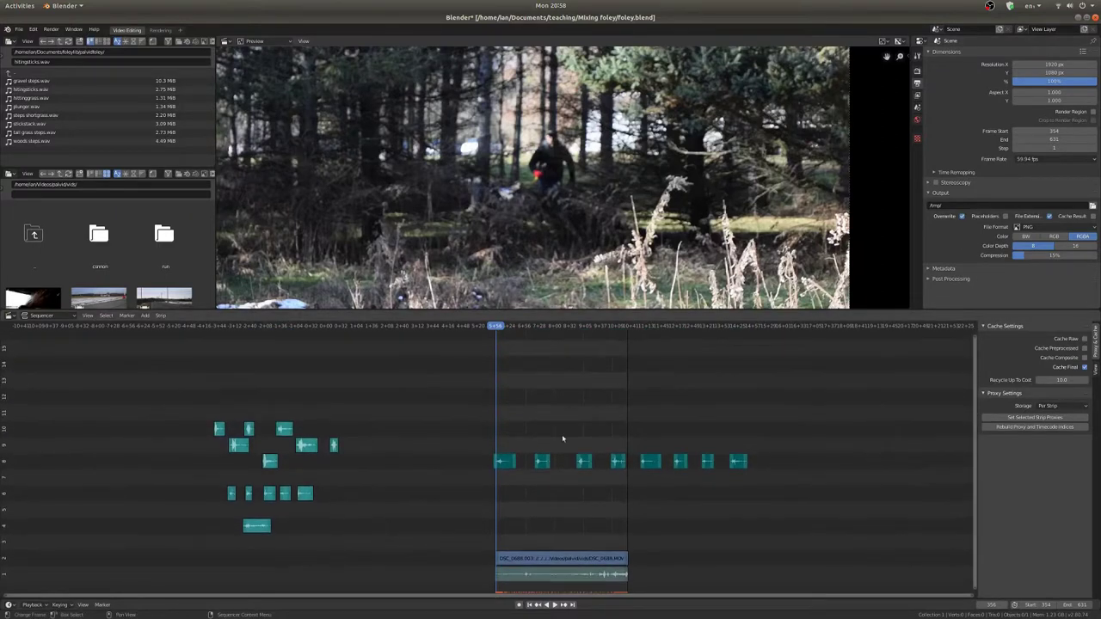
{"action": "scroll", "coordinate": [520, 499], "scroll_direction": "up", "scroll_amount": 3}
{"action": "middle_click_drag", "start_coordinate": [520, 501], "coordinate": [477, 460]}
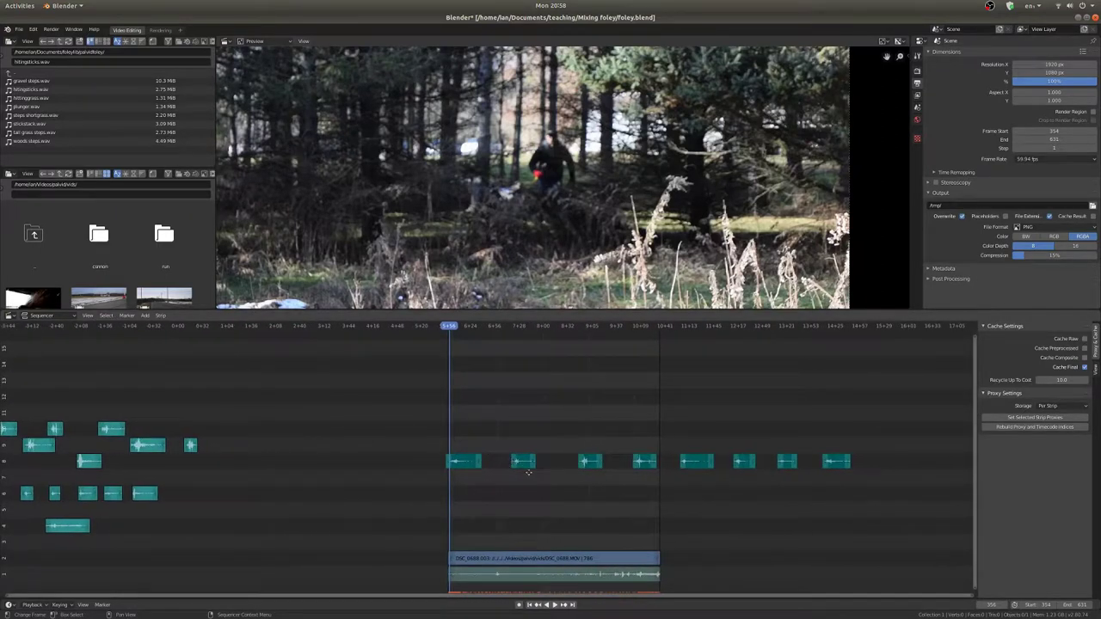
{"action": "scroll", "coordinate": [528, 472], "scroll_direction": "up", "scroll_amount": 3, "text": "shift"}
{"action": "scroll", "coordinate": [534, 516], "scroll_direction": "up", "scroll_amount": 3}
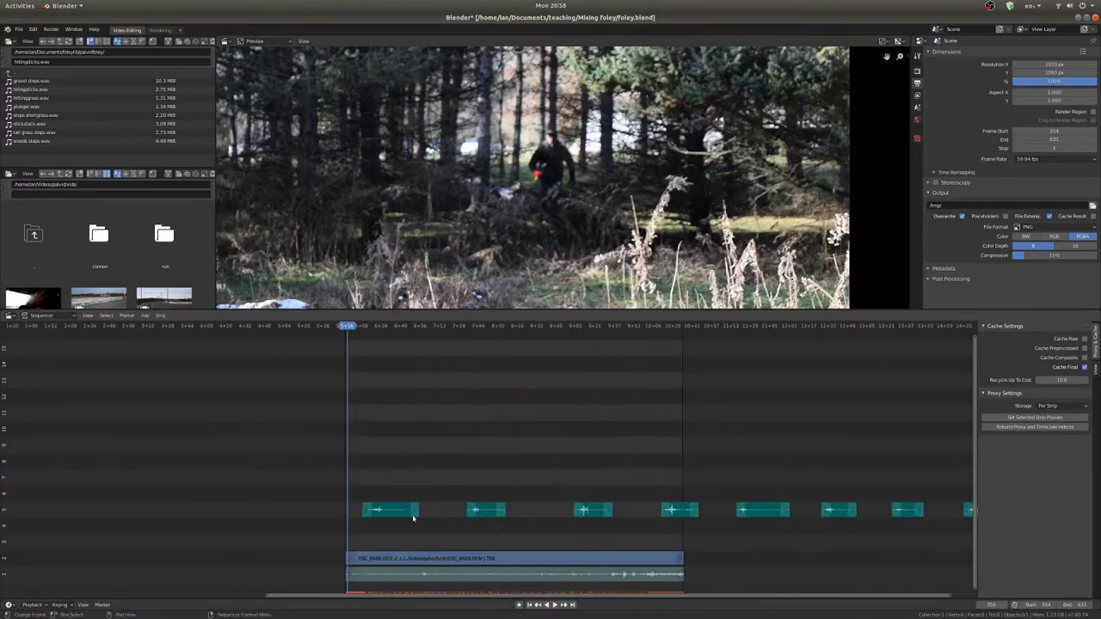
Sync the first tall grass footstep on channel 5 to the runner's step at frame 364, starting at about frame 351.
{"action": "scroll", "coordinate": [413, 518], "scroll_direction": "up", "scroll_amount": 4}
{"action": "scroll", "coordinate": [491, 504], "scroll_direction": "left", "scroll_amount": 1, "text": "ctrl"}
{"action": "scroll", "coordinate": [565, 230], "scroll_direction": "up", "scroll_amount": 4}
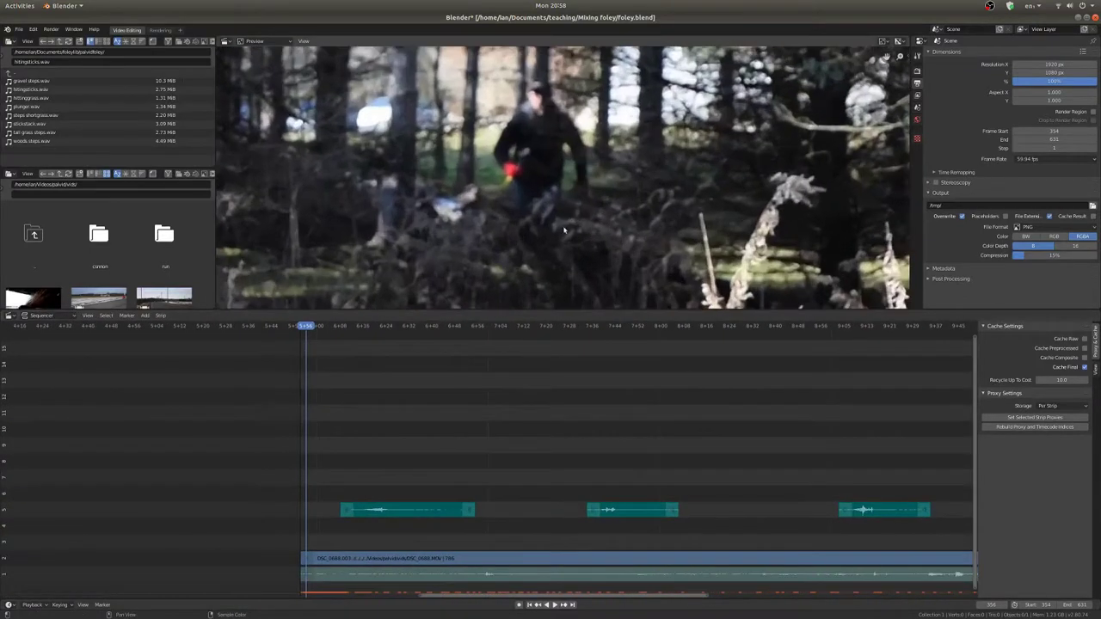
{"action": "middle_click_drag", "start_coordinate": [316, 455], "coordinate": [353, 456]}
{"action": "key", "text": "space"}
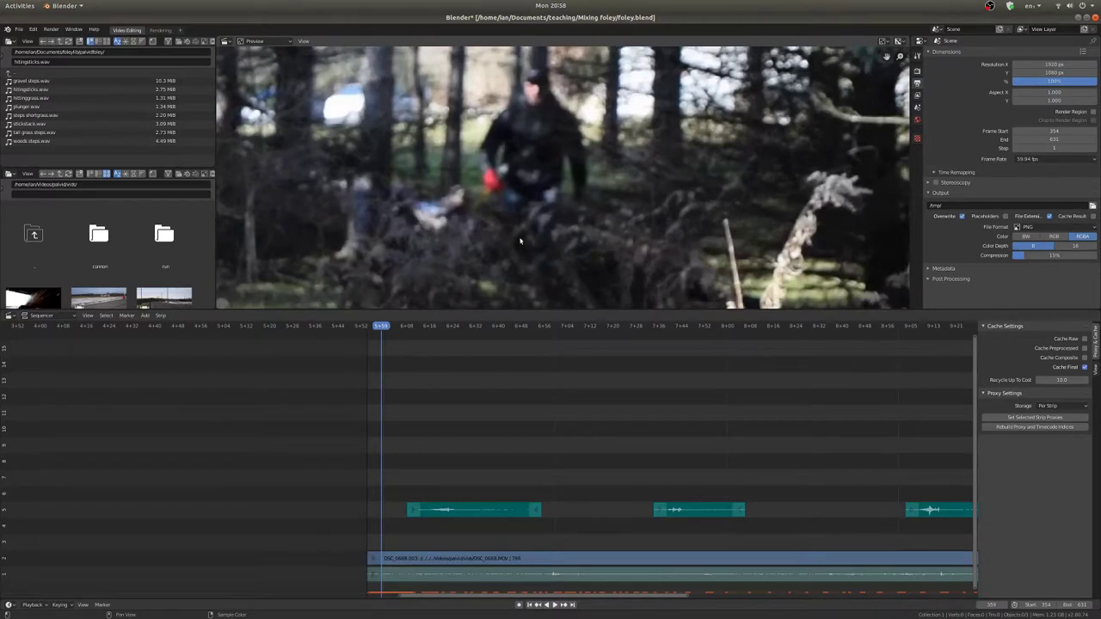
{"action": "key", "text": "space"}
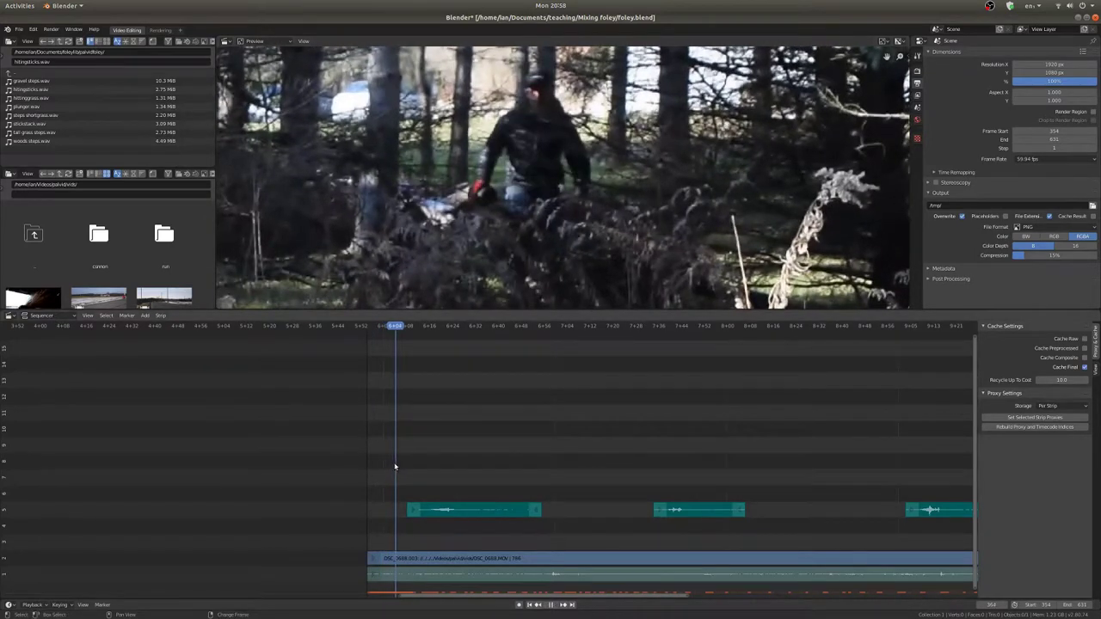
{"action": "left_click_drag", "start_coordinate": [439, 512], "coordinate": [406, 514]}
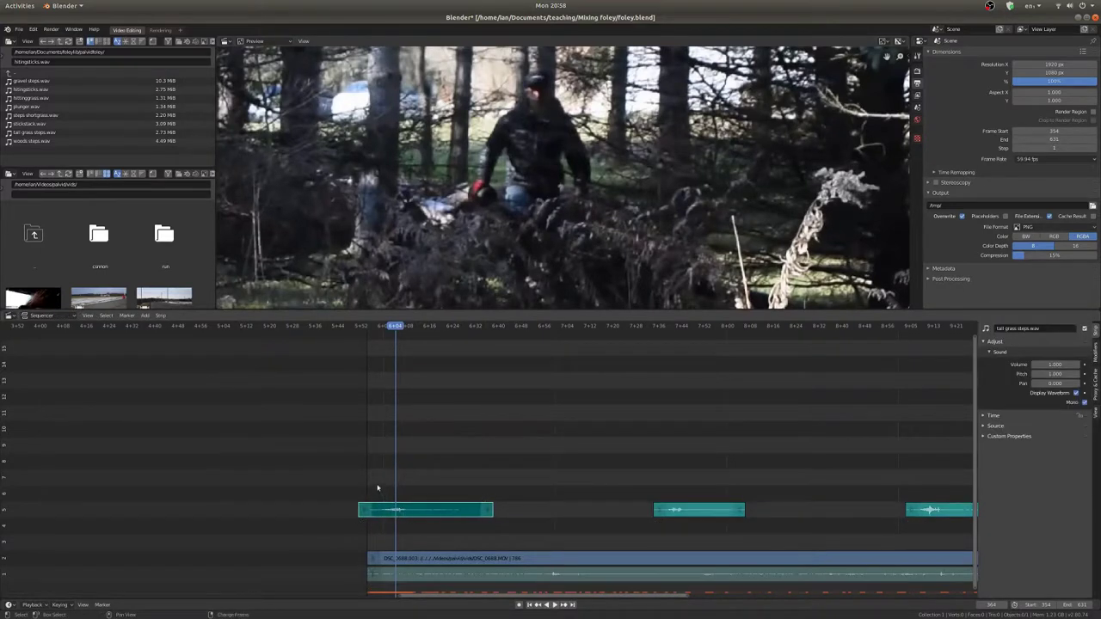
Play the opening to find the runner's next step, and move the second footstep piece to channel 7 starting at about frame 365.
{"action": "key", "text": "shift+Left"}
{"action": "key", "text": "space"}
{"action": "key", "text": "space"}
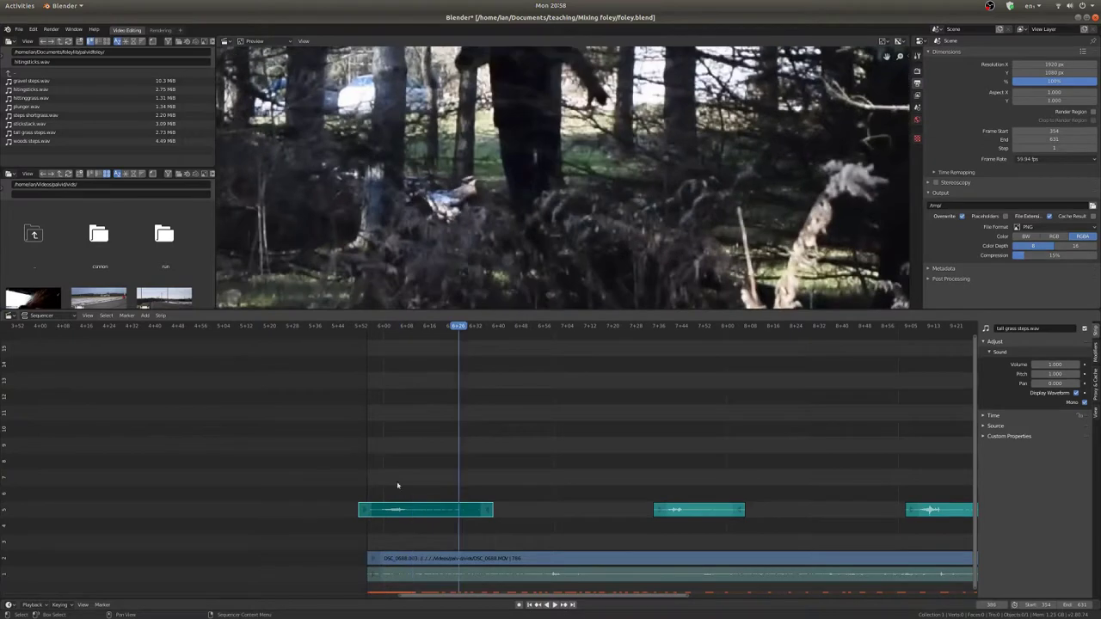
{"action": "key", "text": "shift+ctrl+space"}
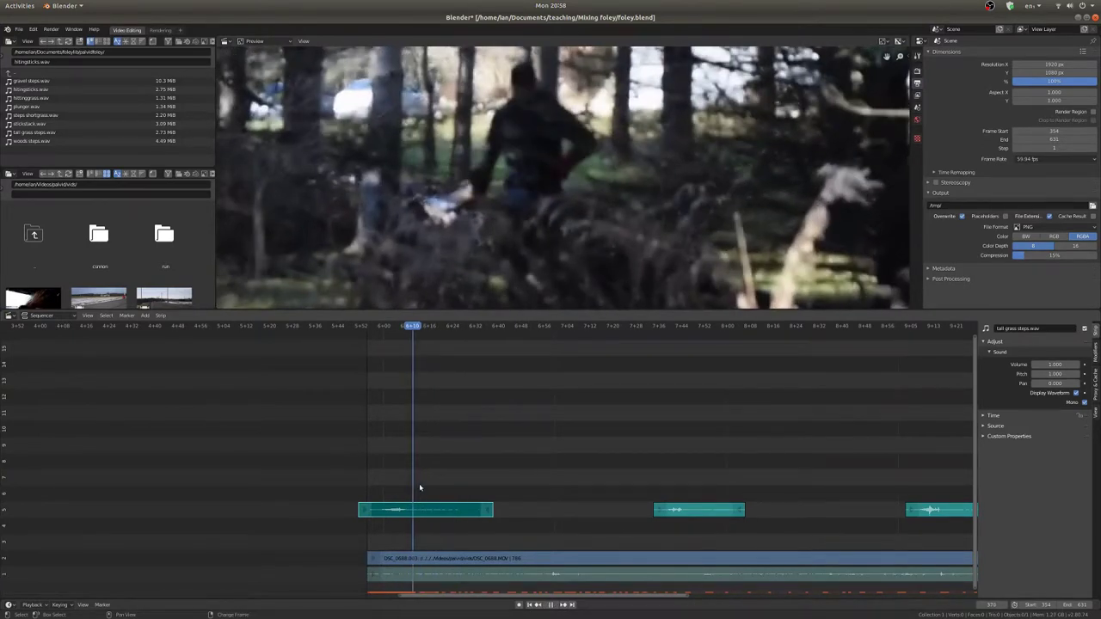
{"action": "mouse_move", "coordinate": [420, 488]}
{"action": "right_mouse_down"}
{"action": "mouse_move", "coordinate": [464, 493]}
{"action": "mouse_move", "coordinate": [381, 492]}
{"action": "mouse_move", "coordinate": [415, 493]}
{"action": "right_mouse_up"}
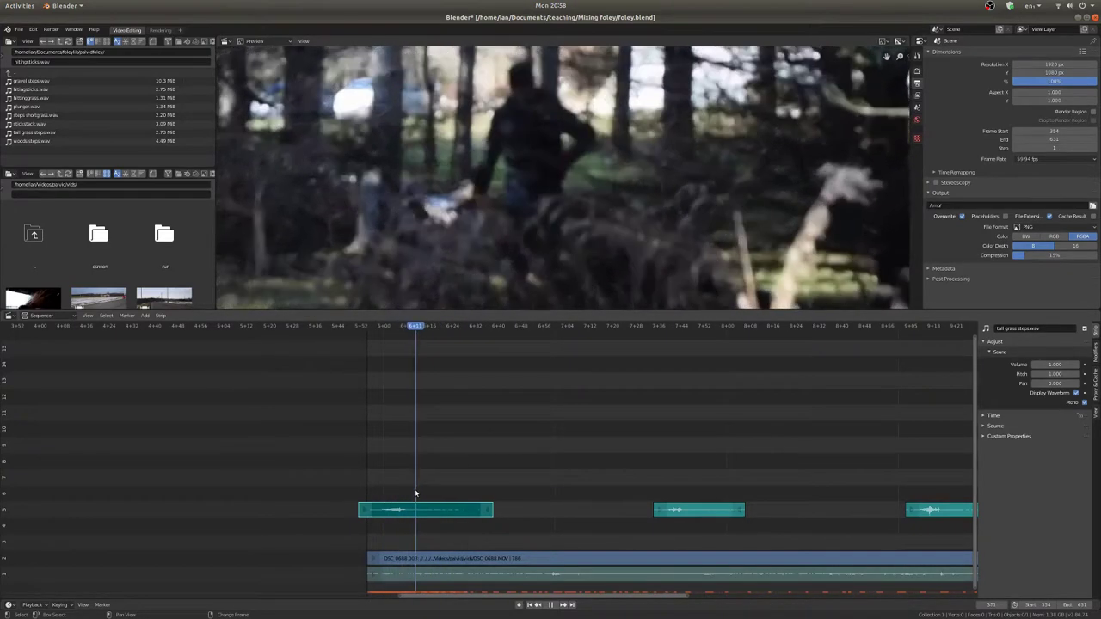
{"action": "left_click_drag", "start_coordinate": [685, 512], "coordinate": [463, 480]}
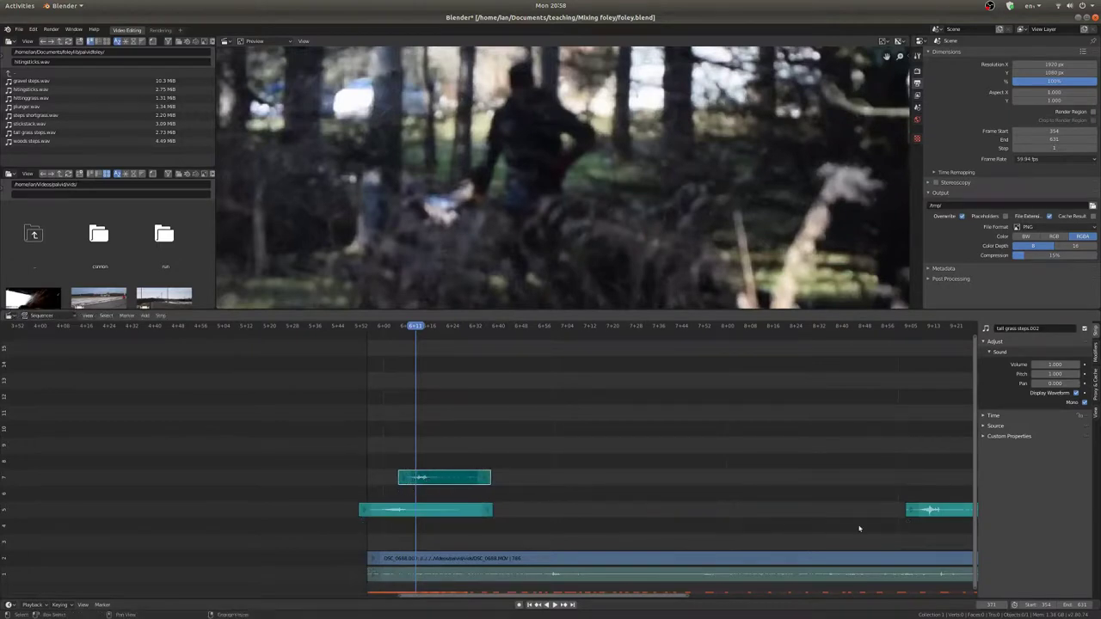
Move the third tall grass footstep piece to channel 6, starting at about frame 410.
{"action": "left_click_drag", "start_coordinate": [934, 511], "coordinate": [456, 492]}
{"action": "key", "text": "space"}
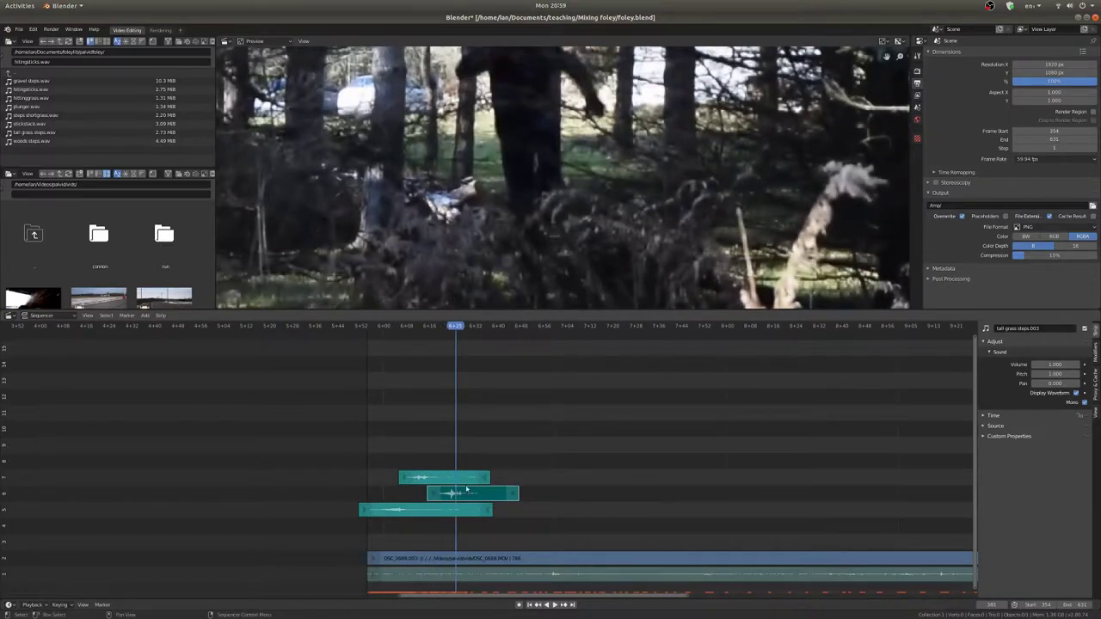
{"action": "scroll", "coordinate": [462, 491], "scroll_direction": "down", "scroll_amount": 2}
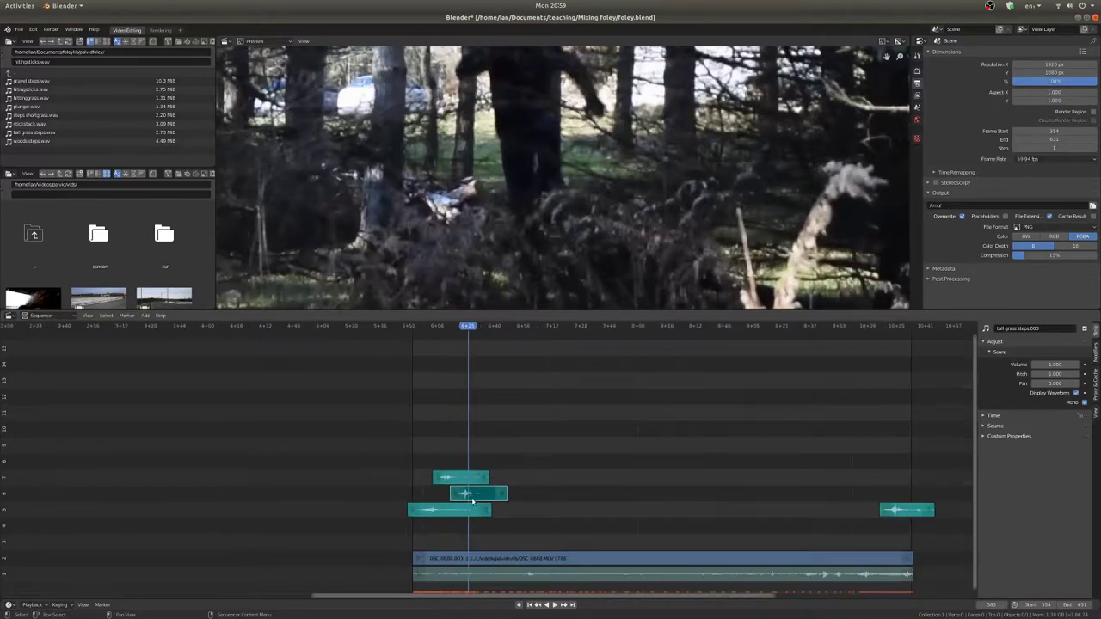
{"action": "left_click_drag", "start_coordinate": [473, 502], "coordinate": [534, 501]}
Duplicate all eight tall grass footstep pieces as spares on channels 14 to 16, 649 frames earlier.
{"action": "scroll", "coordinate": [568, 482], "scroll_direction": "down", "scroll_amount": 3}
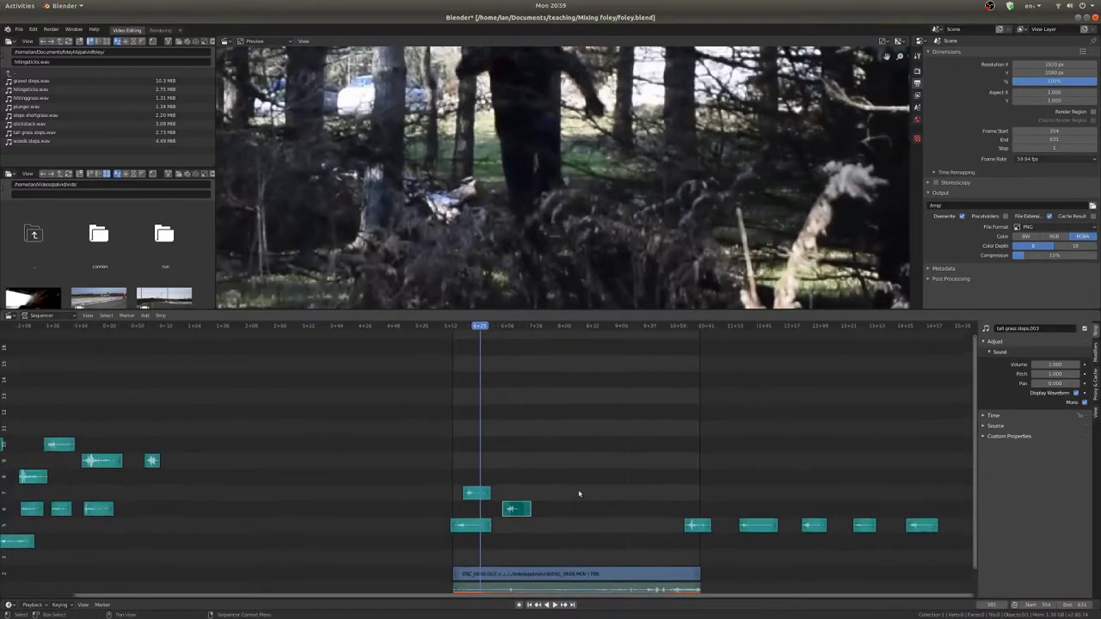
{"action": "scroll", "coordinate": [577, 474], "scroll_direction": "down", "scroll_amount": 2}
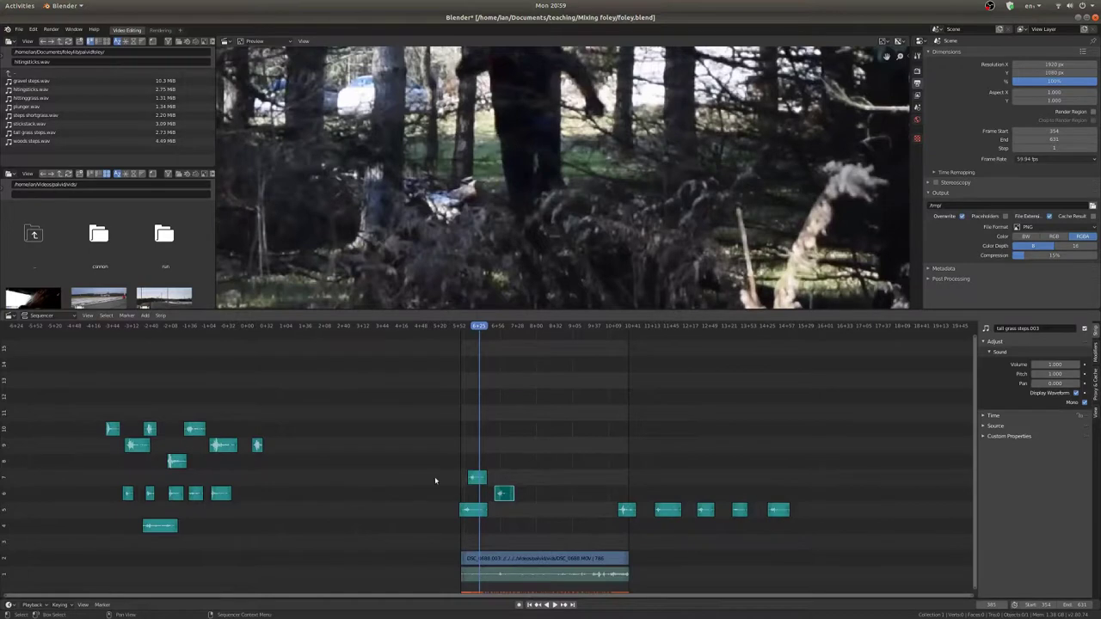
{"action": "left_click_drag", "start_coordinate": [435, 474], "coordinate": [847, 538]}
{"action": "key", "text": "shift+d"}
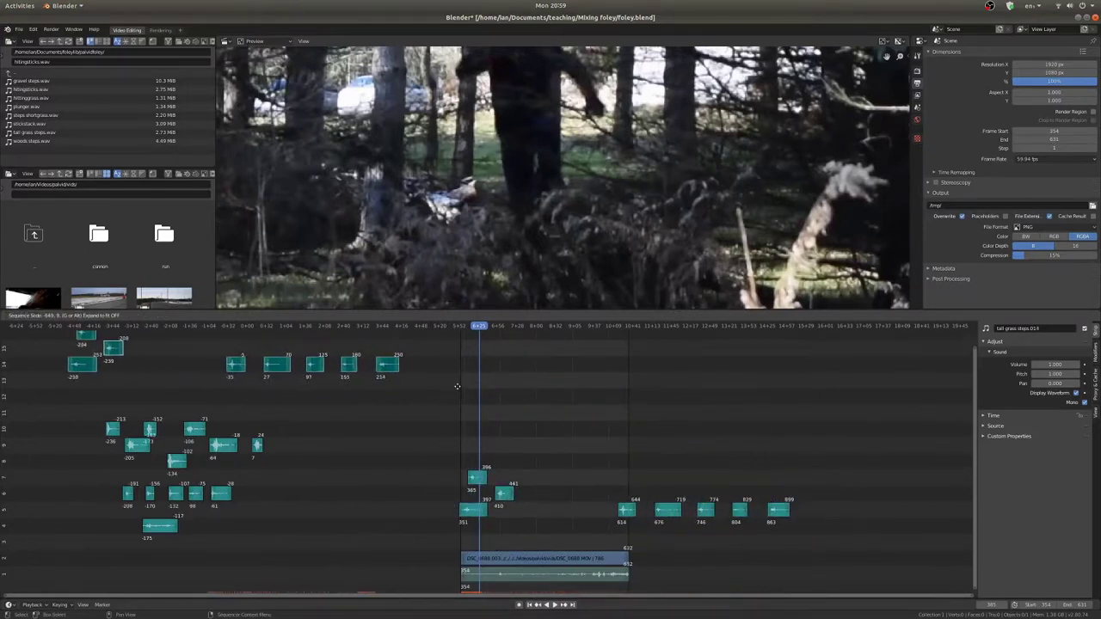
{"action": "left_click", "coordinate": [279, 474]}
{"action": "scroll", "coordinate": [215, 450], "scroll_direction": "up", "scroll_amount": 2}
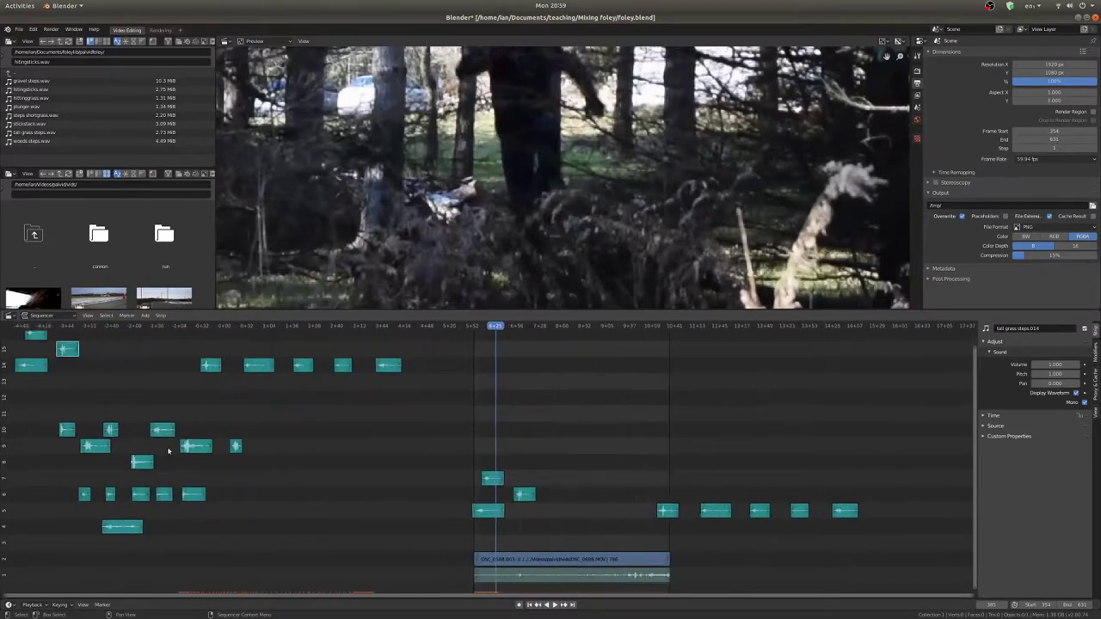
Duplicate the fourth hitingsticks piece from channel 6 of the sound library onto channel 7, directly above the third footstep.
{"action": "right_click", "coordinate": [107, 431], "text": "shift"}
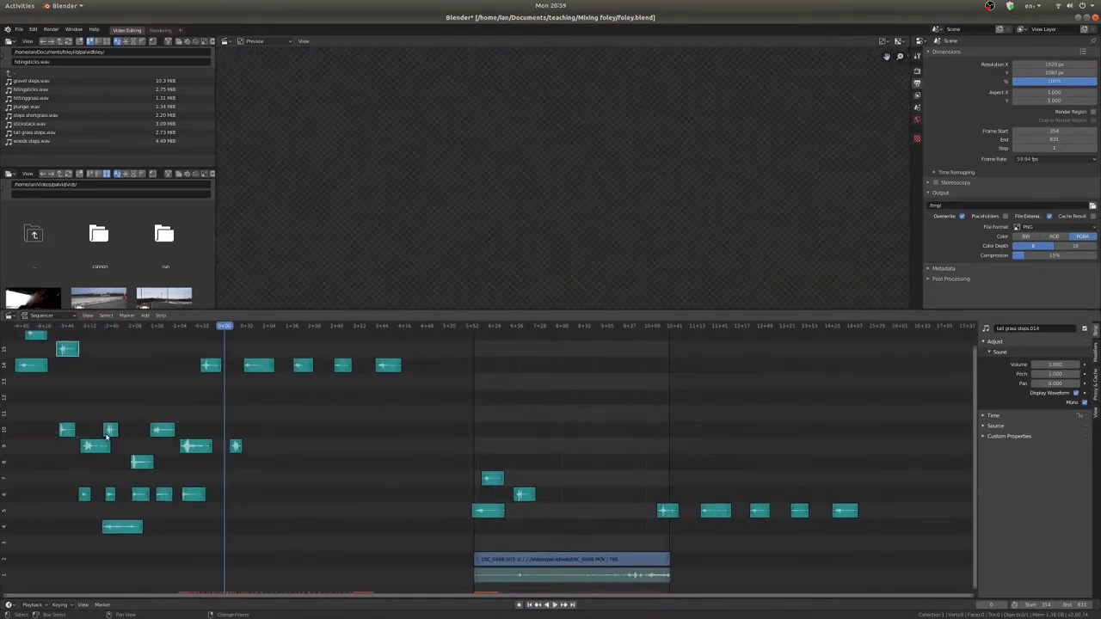
{"action": "left_click", "coordinate": [110, 432]}
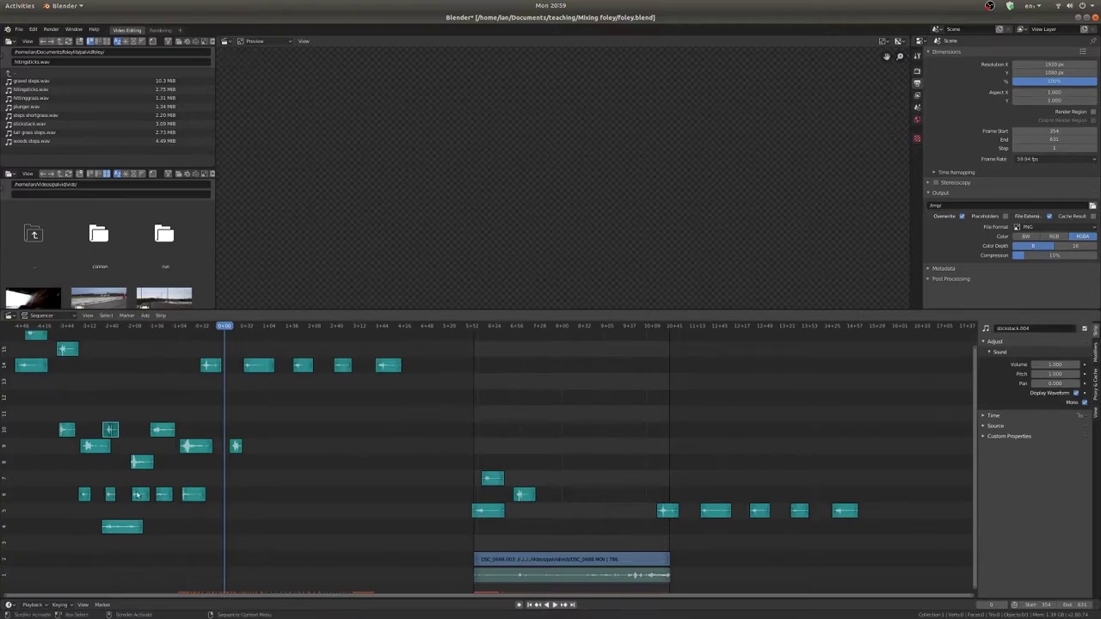
{"action": "left_click", "coordinate": [165, 495]}
{"action": "key", "text": "shift+d"}
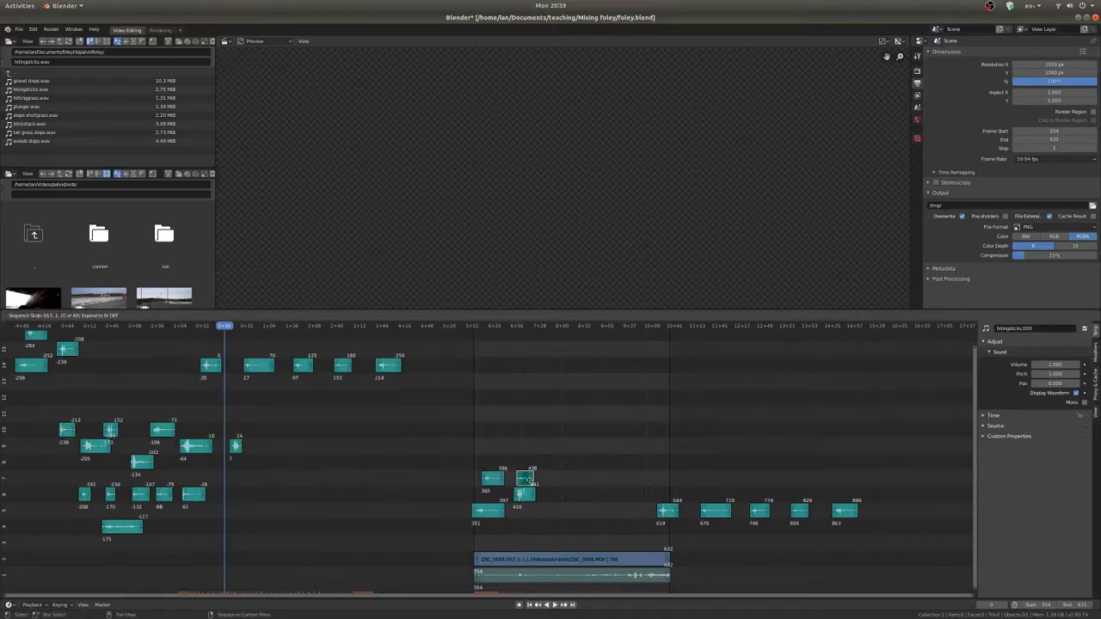
{"action": "left_click", "coordinate": [523, 480]}
{"action": "scroll", "coordinate": [525, 480], "scroll_direction": "up", "scroll_amount": 6}
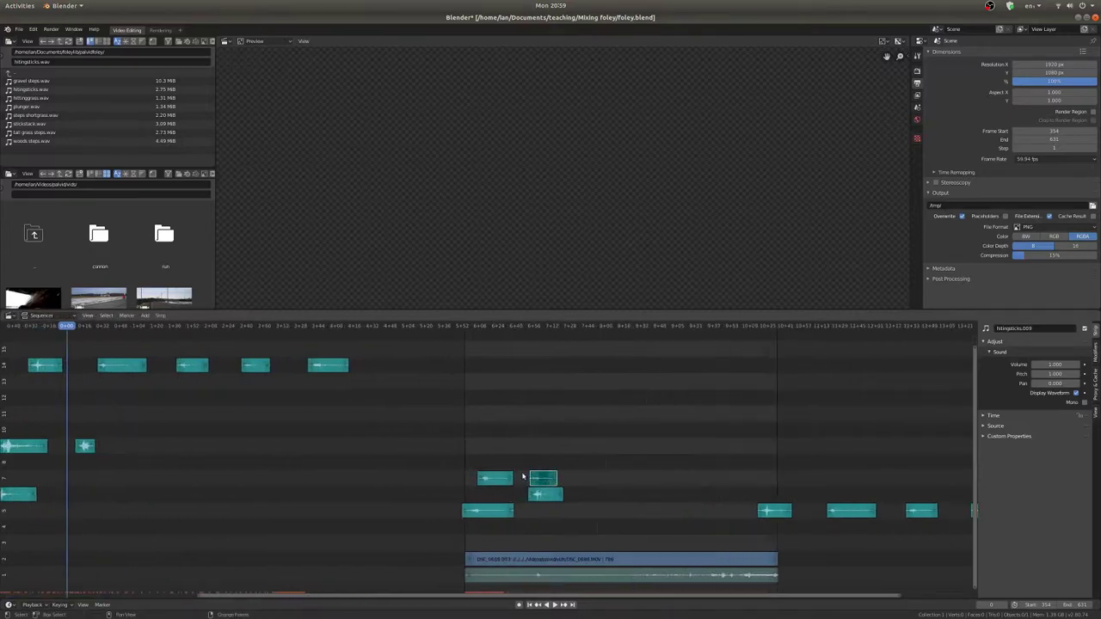
Play and scrub the opening of the clip repeatedly to check the footstep and stick sounds against the runner's movements.
{"action": "right_click", "coordinate": [520, 476]}
{"action": "key", "text": "space"}
{"action": "right_click", "coordinate": [520, 470]}
{"action": "scroll", "coordinate": [521, 468], "scroll_direction": "down", "scroll_amount": 3}
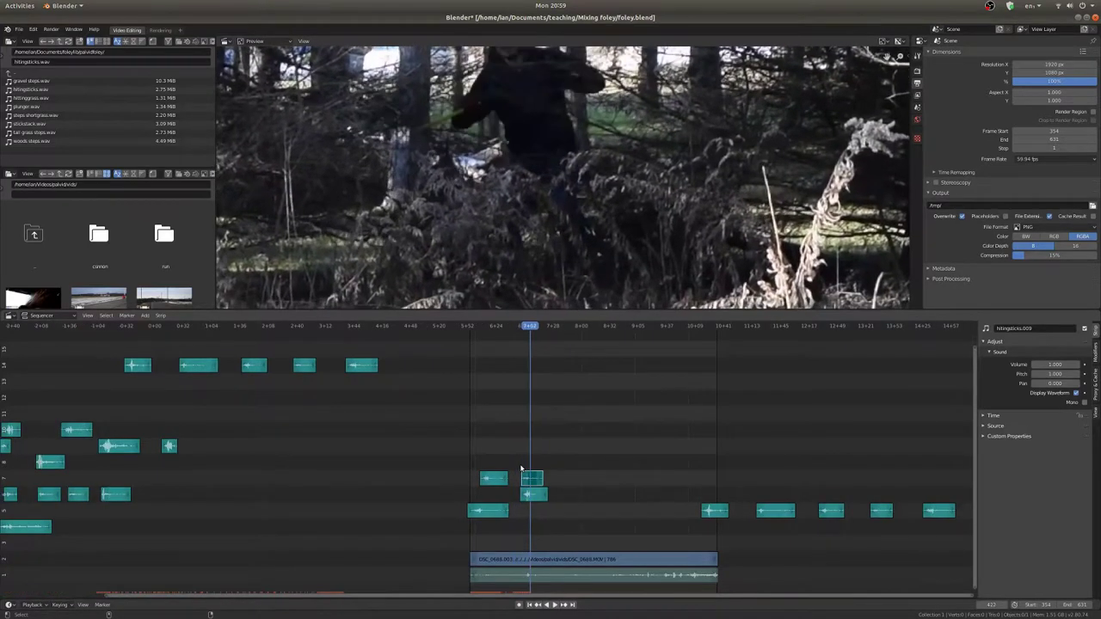
{"action": "right_click_drag", "start_coordinate": [489, 458], "coordinate": [459, 464]}
{"action": "key", "text": "space"}
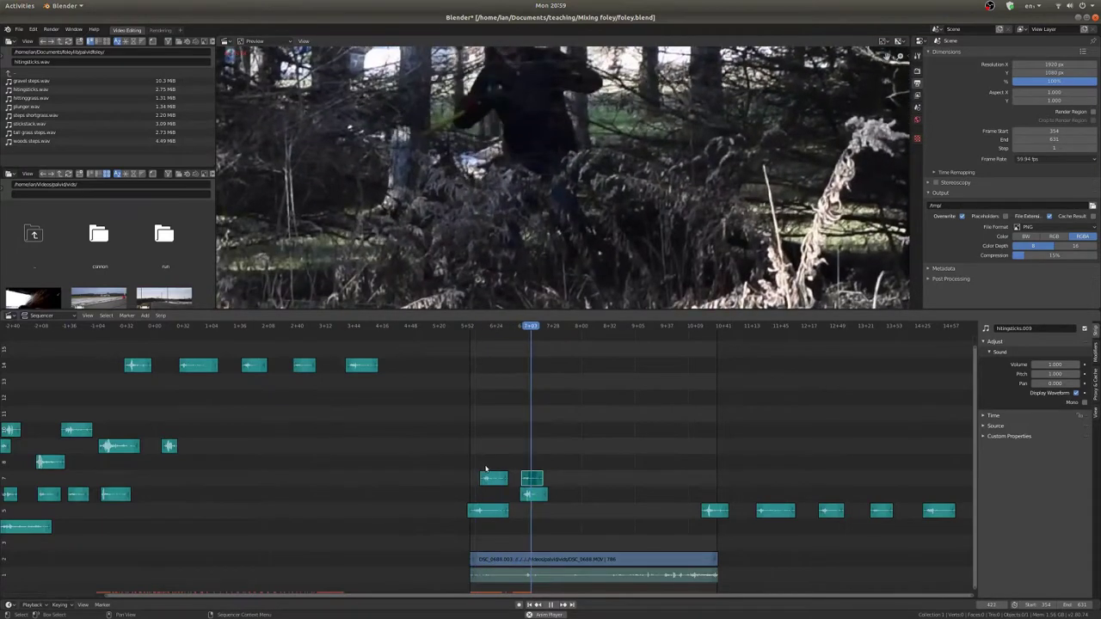
{"action": "scroll", "coordinate": [514, 473], "scroll_direction": "down", "scroll_amount": 2}
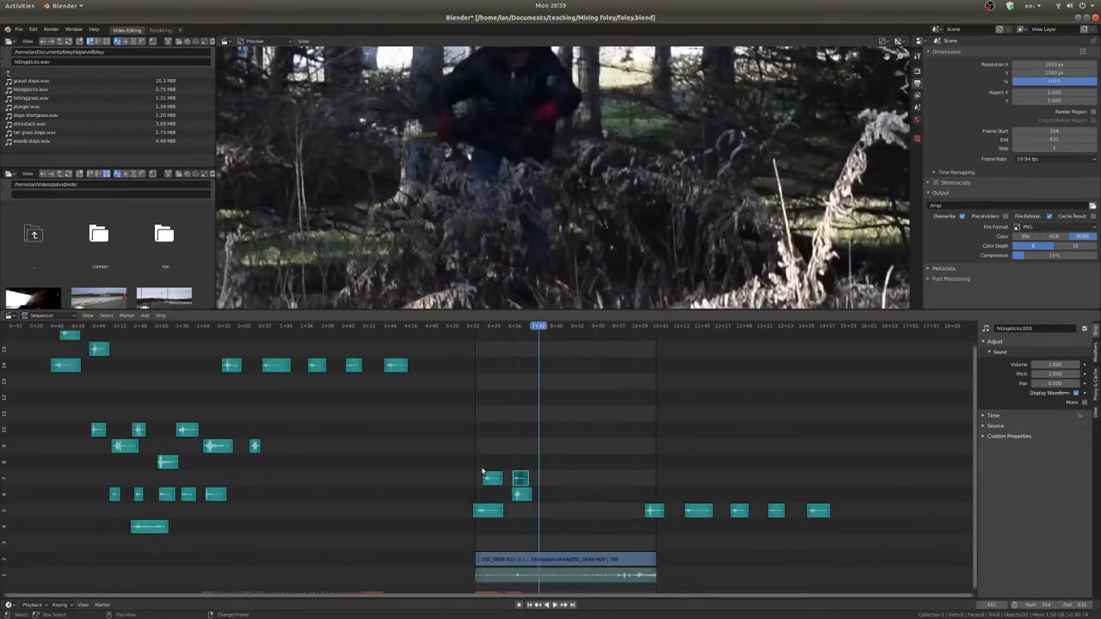
{"action": "right_click_drag", "start_coordinate": [483, 472], "coordinate": [472, 470]}
{"action": "key", "text": "space"}
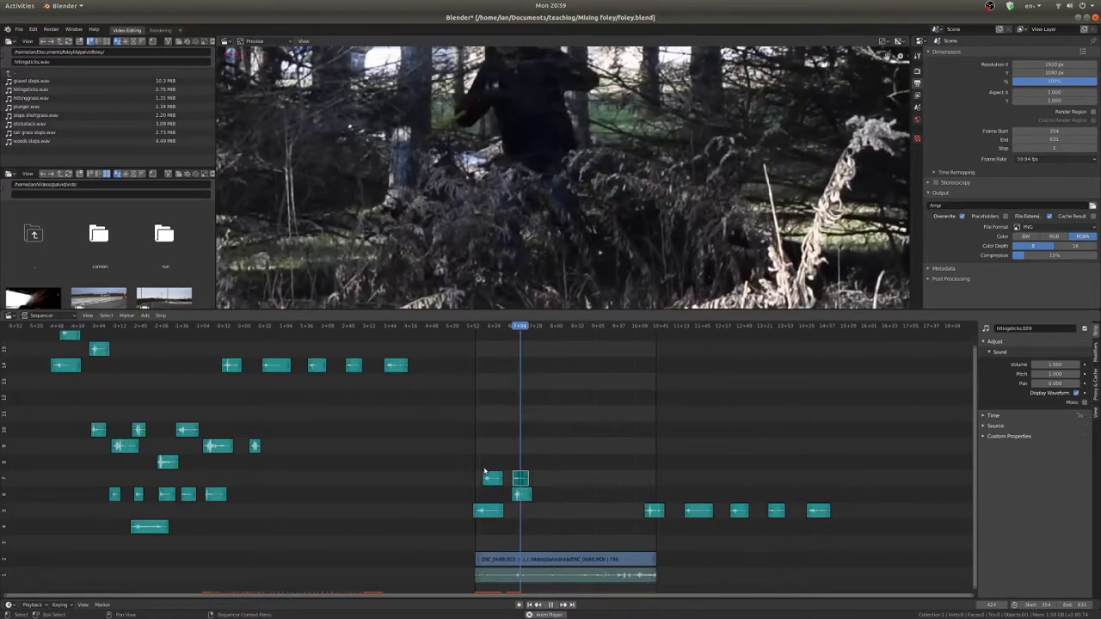
{"action": "key", "text": "space"}
{"action": "right_click", "coordinate": [495, 467]}
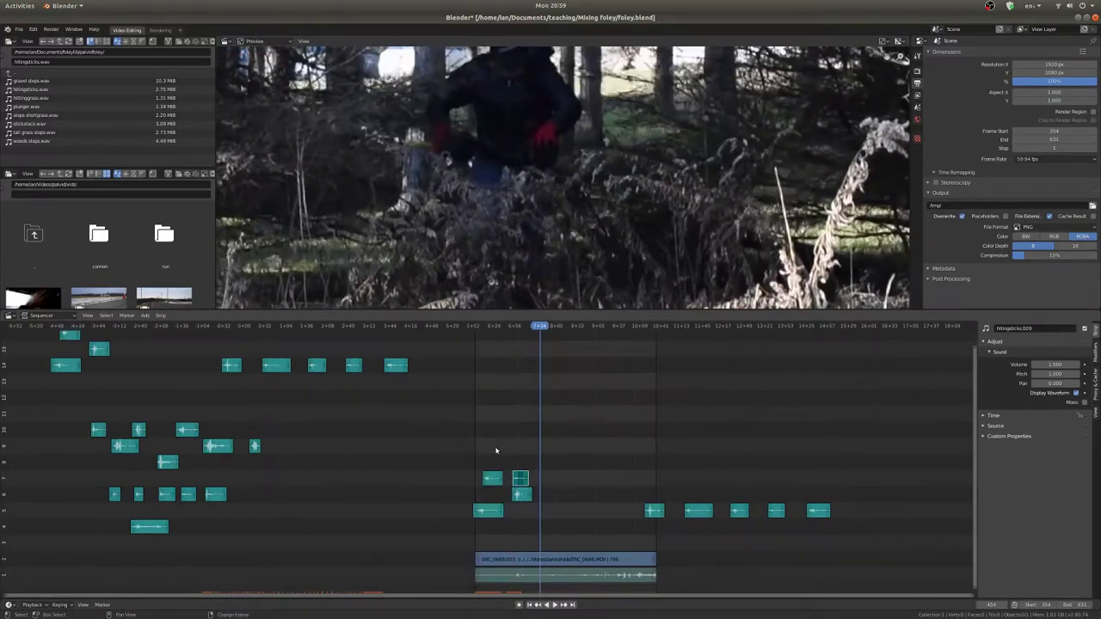
{"action": "right_click", "coordinate": [495, 450]}
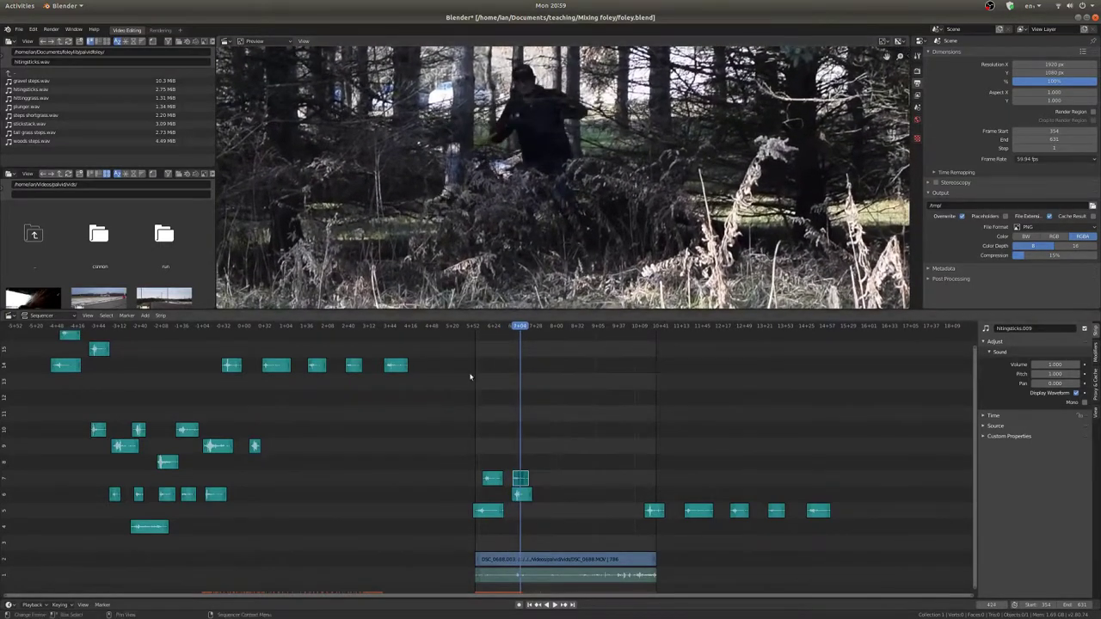
Duplicate the stickstack.001 piece from the sound library onto channel 8, with its loud part at frame 427.
{"action": "scroll", "coordinate": [511, 403], "scroll_direction": "down", "scroll_amount": 3, "text": "alt"}
{"action": "scroll", "coordinate": [445, 468], "scroll_direction": "up", "scroll_amount": 2}
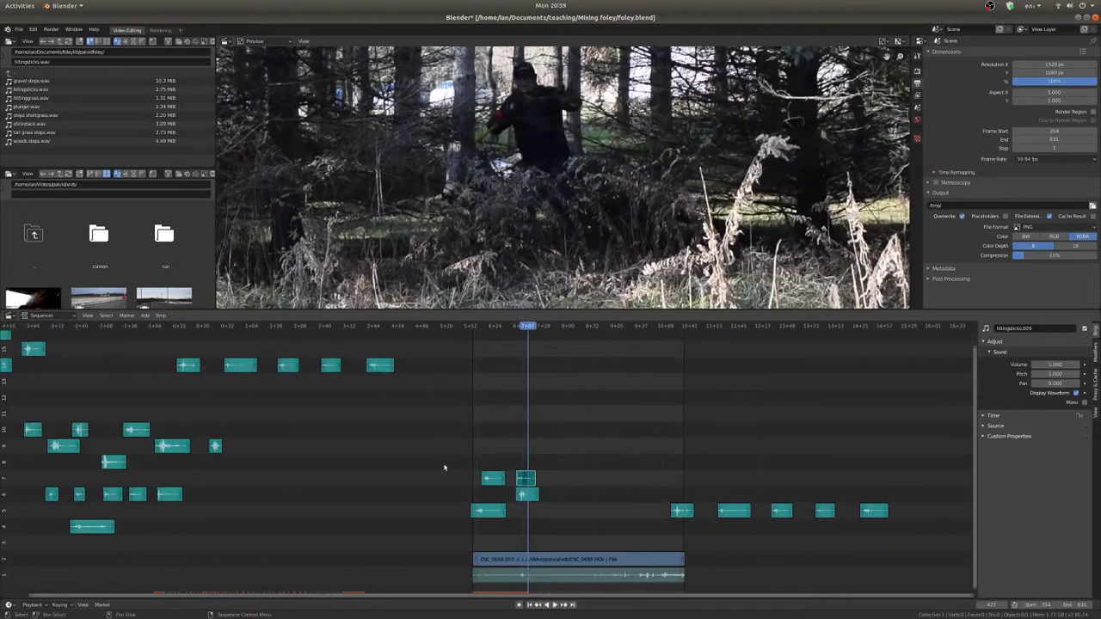
{"action": "scroll", "coordinate": [293, 450], "scroll_direction": "down", "scroll_amount": 4}
{"action": "middle_click_drag", "start_coordinate": [282, 447], "coordinate": [342, 480]}
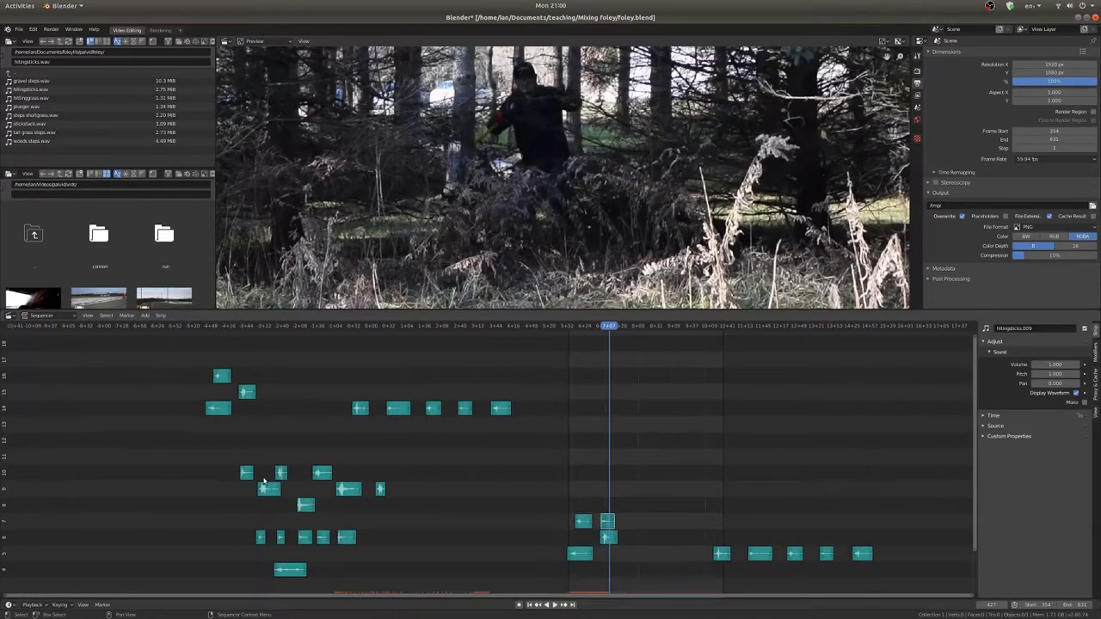
{"action": "left_click", "coordinate": [265, 489]}
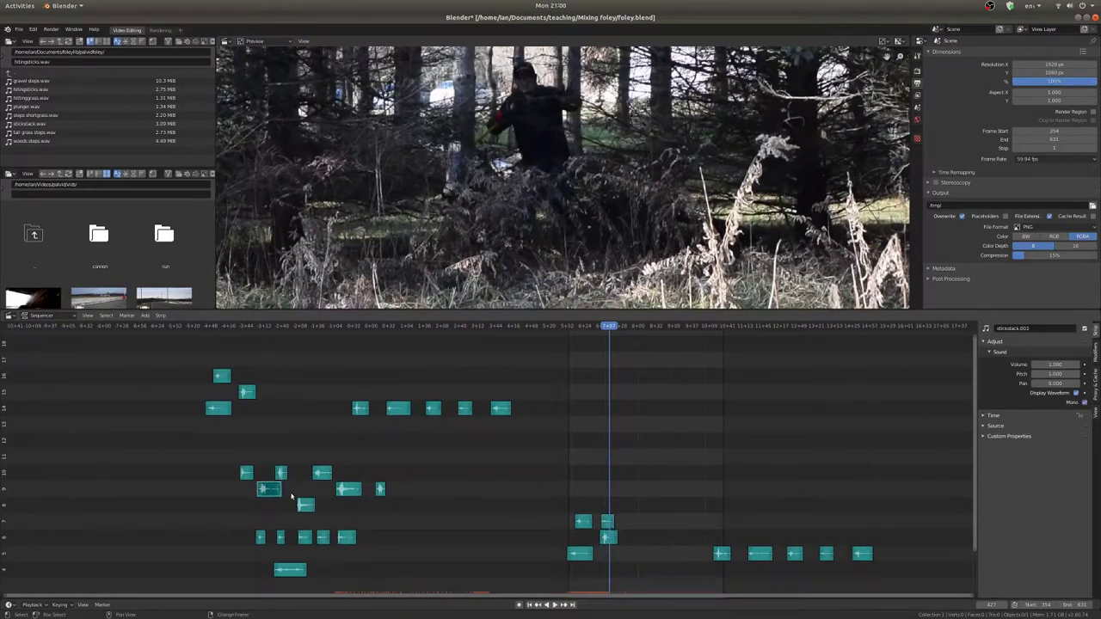
{"action": "key", "text": "shift+d"}
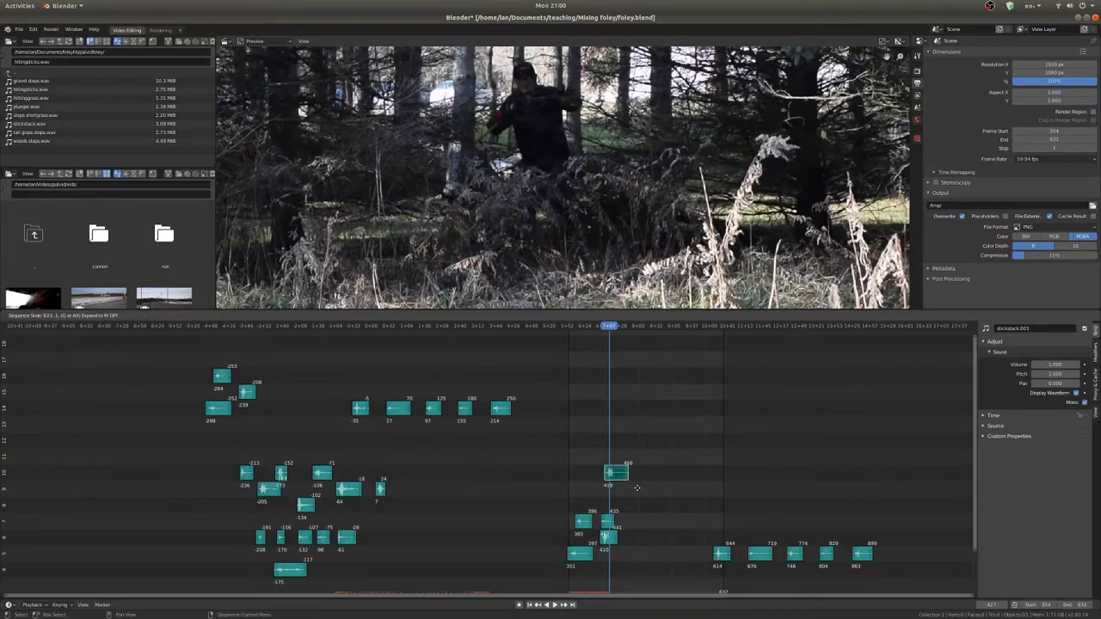
{"action": "left_click", "coordinate": [629, 531]}
{"action": "scroll", "coordinate": [629, 531], "scroll_direction": "up", "scroll_amount": 10}
{"action": "middle_click_drag", "start_coordinate": [683, 544], "coordinate": [526, 499]}
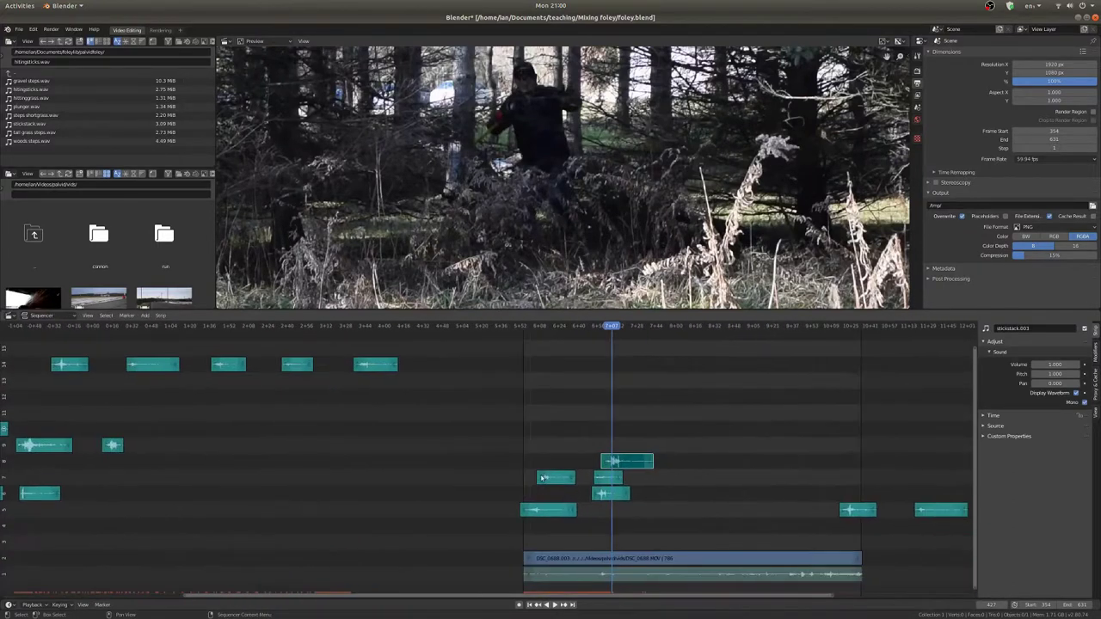
Move the hitingsticks piece earlier onto channel 10 to match the runner's movement at frame 401, and play back the opening.
{"action": "scroll", "coordinate": [671, 484], "scroll_direction": "up", "scroll_amount": 9}
{"action": "middle_click_drag", "start_coordinate": [668, 482], "coordinate": [622, 466]}
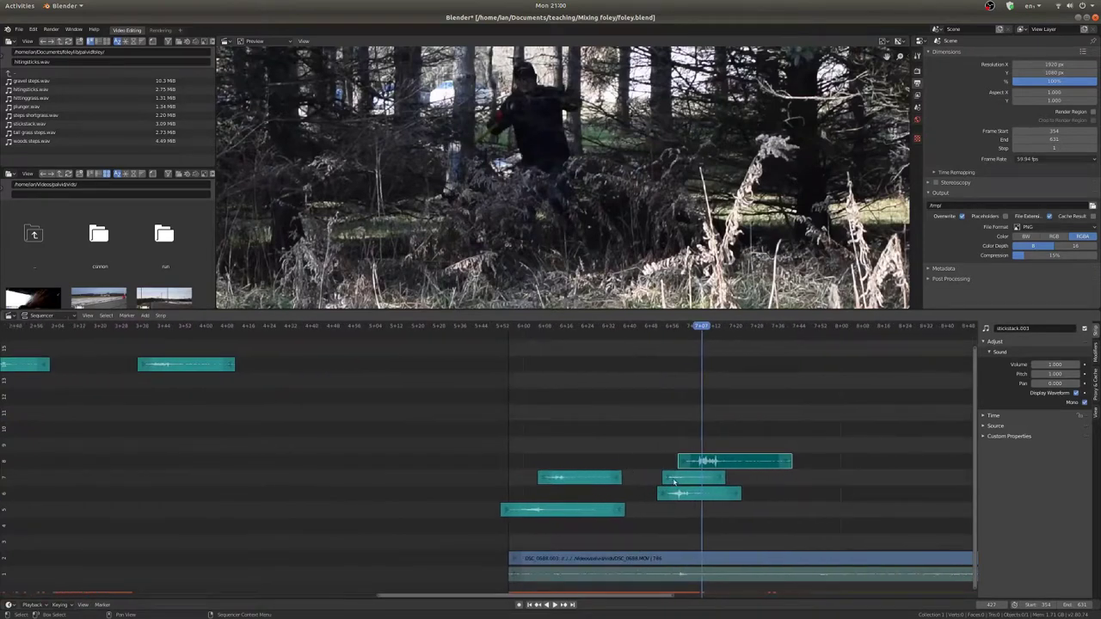
{"action": "left_click_drag", "start_coordinate": [684, 478], "coordinate": [650, 479]}
{"action": "left_click", "coordinate": [631, 440]}
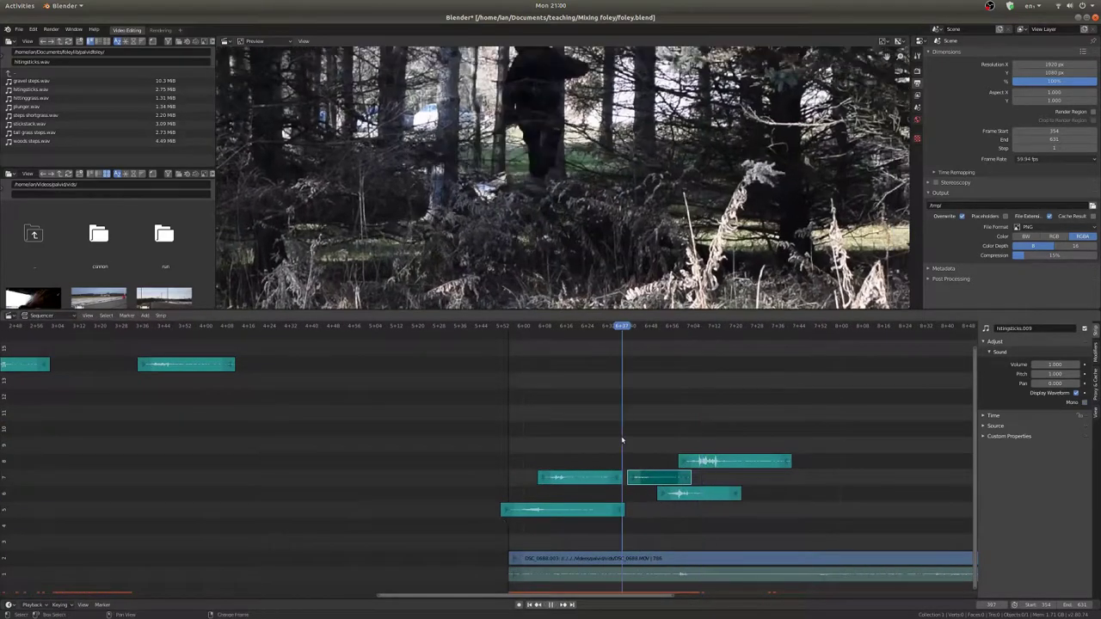
{"action": "right_click_drag", "start_coordinate": [631, 440], "coordinate": [634, 442]}
{"action": "scroll", "coordinate": [497, 151], "scroll_direction": "up", "scroll_amount": 4}
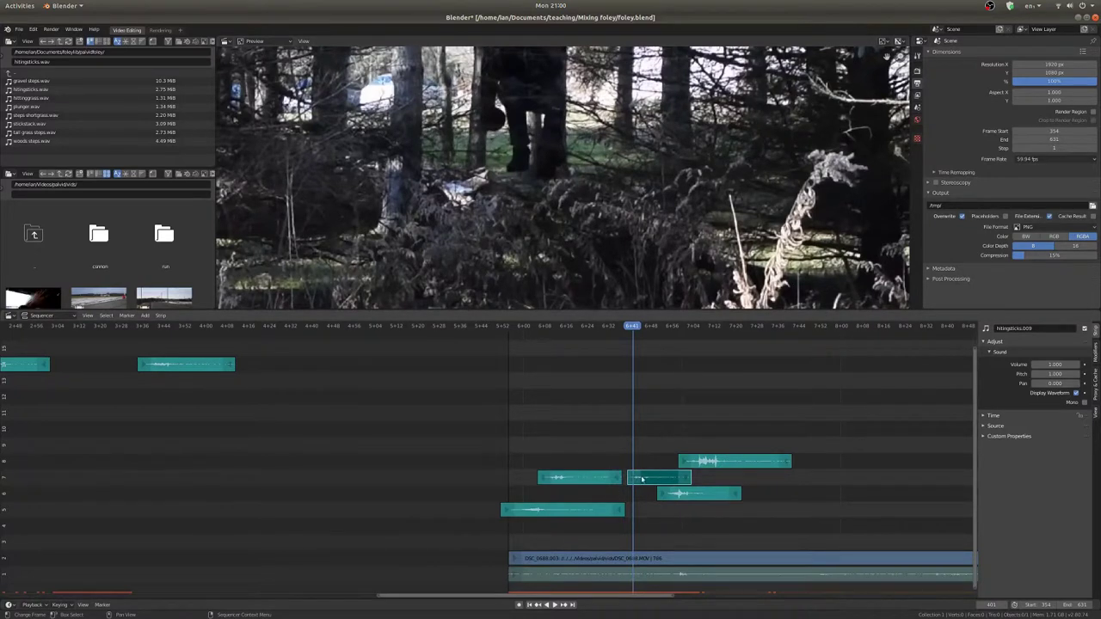
{"action": "left_click_drag", "start_coordinate": [642, 479], "coordinate": [636, 430]}
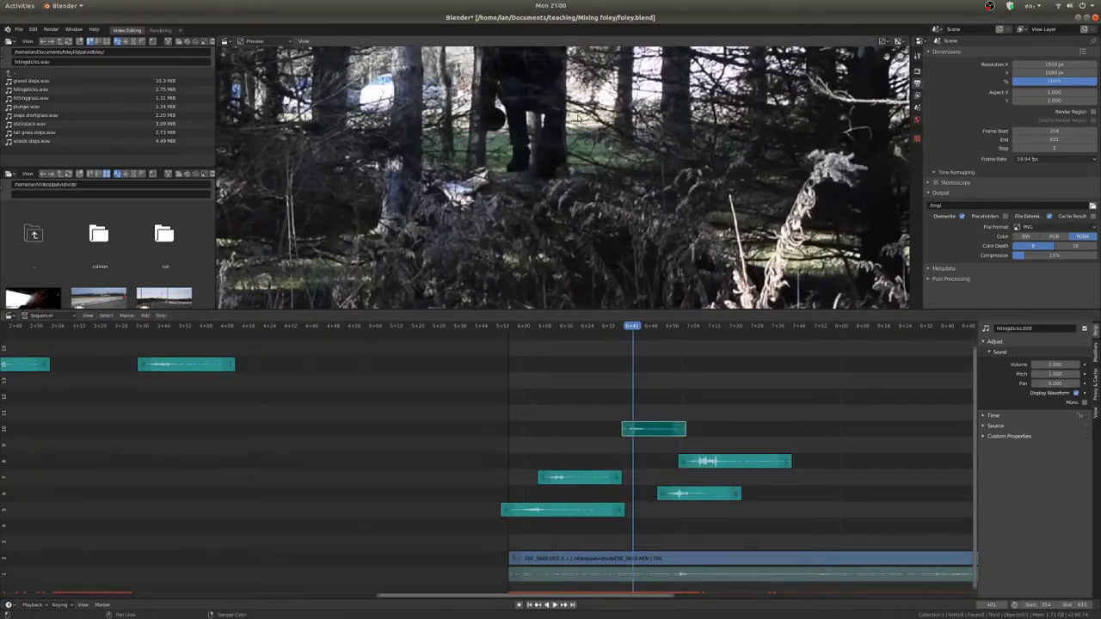
{"action": "key", "text": "shift+Left"}
{"action": "key", "text": "space"}
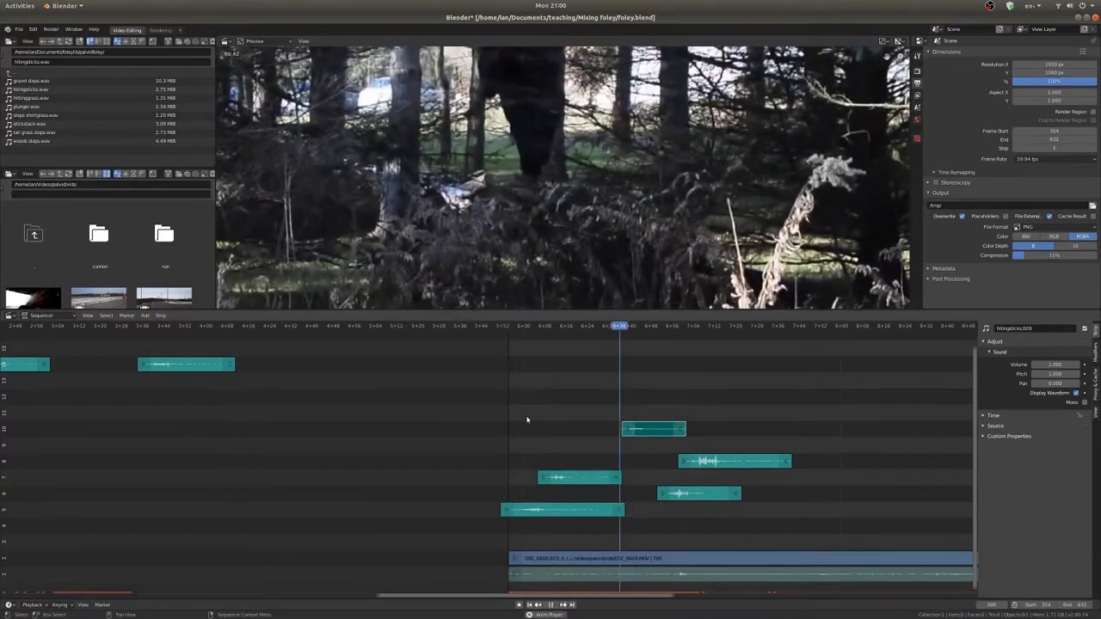
{"action": "key", "text": "space"}
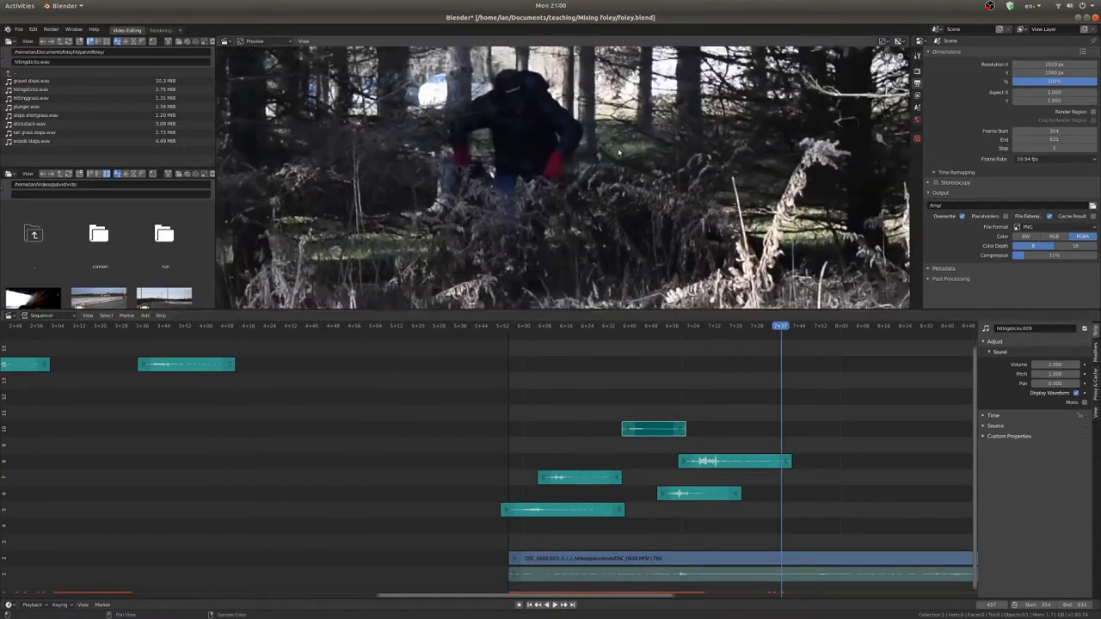
Play the clip from its opening to check the hitingsticks piece on channel 10 against the runner's movement.
{"action": "key", "text": "shift+Left"}
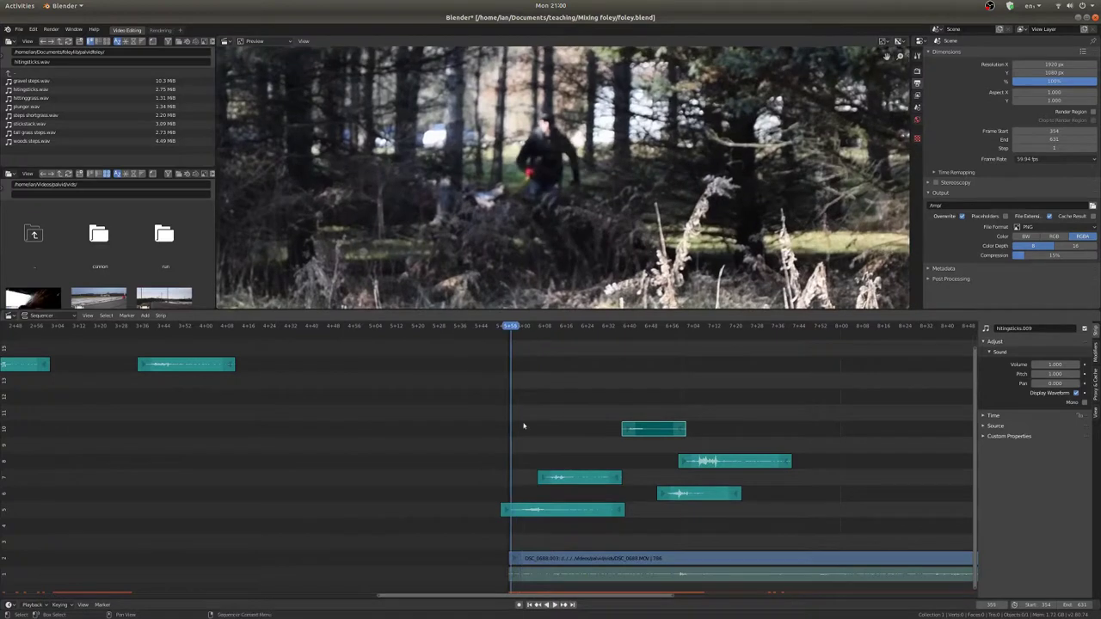
{"action": "key", "text": "space"}
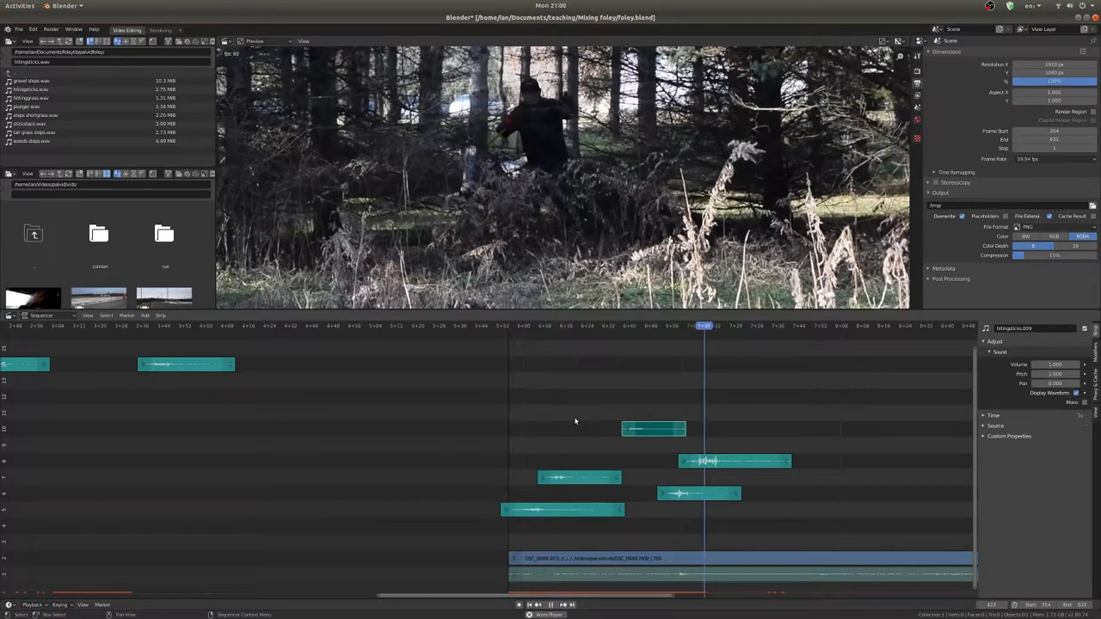
{"action": "key", "text": "space"}
{"action": "scroll", "coordinate": [664, 410], "scroll_direction": "down", "scroll_amount": 3}
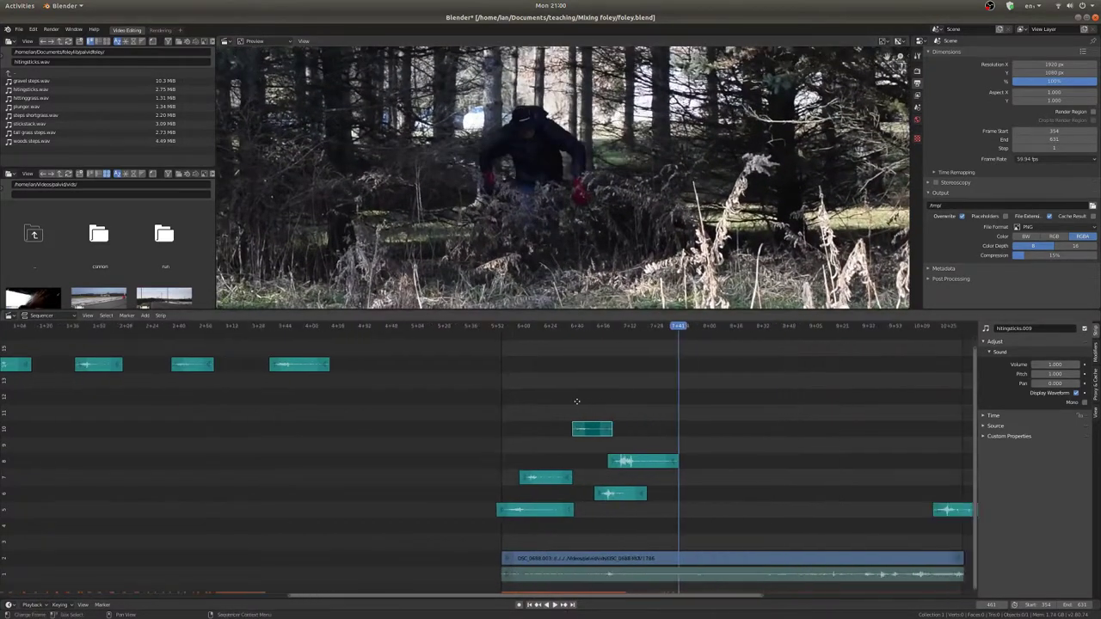
{"action": "middle_click_drag", "start_coordinate": [577, 404], "coordinate": [536, 401]}
{"action": "left_click", "coordinate": [565, 424]}
{"action": "key", "text": "space"}
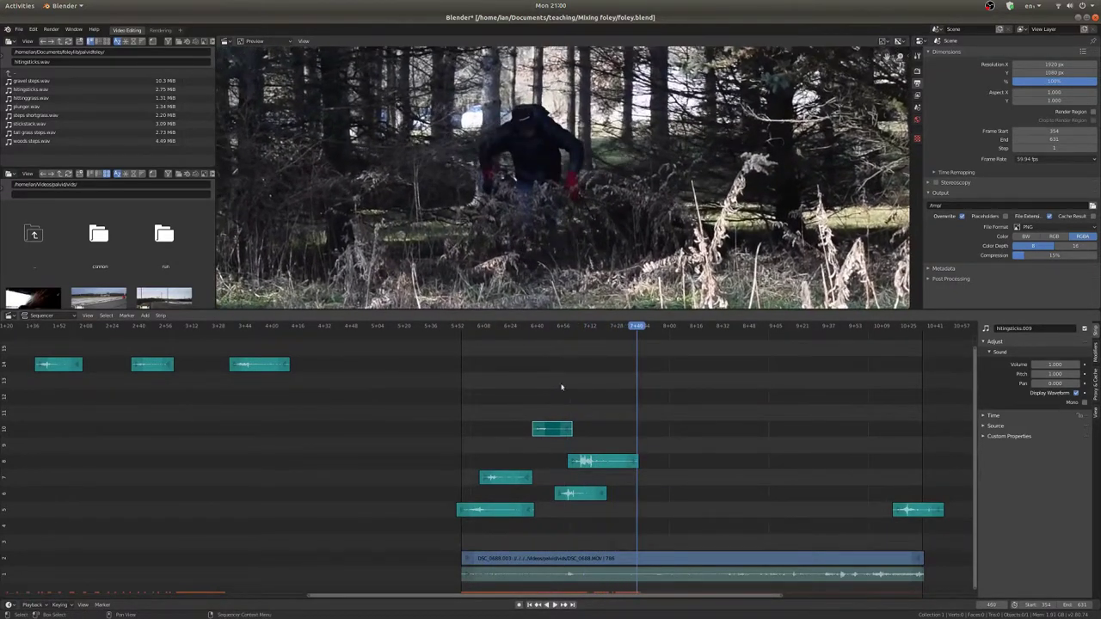
Duplicate the last stickstack piece on channel 10 of the sound library onto channel 9, starting at about frame 451.
{"action": "scroll", "coordinate": [172, 469], "scroll_direction": "down", "scroll_amount": 5}
{"action": "middle_click_drag", "start_coordinate": [209, 468], "coordinate": [521, 459]}
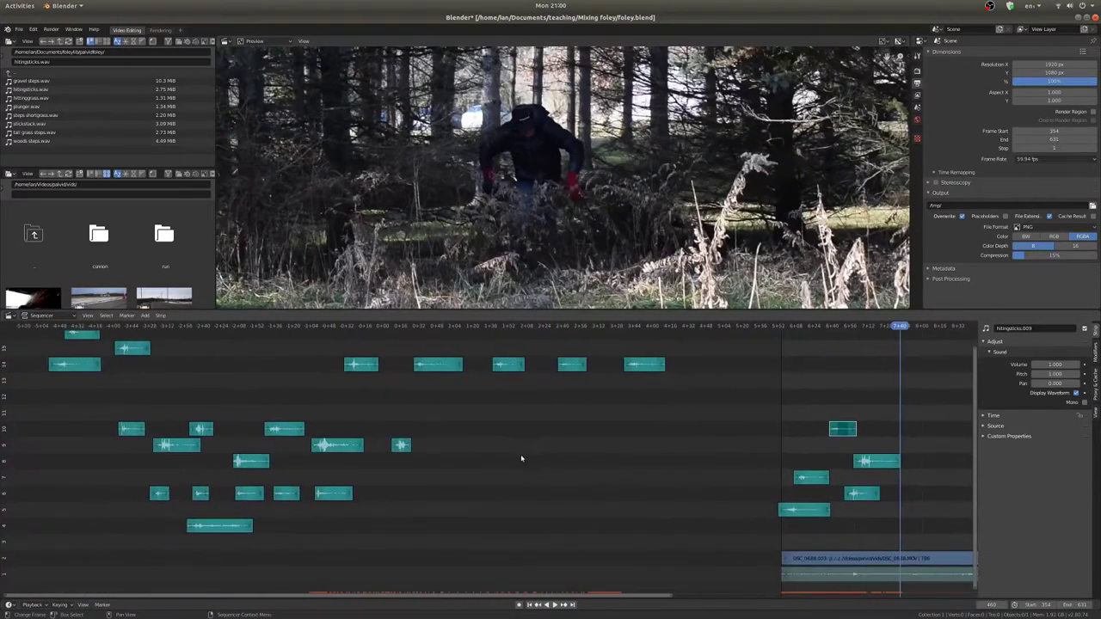
{"action": "left_click", "coordinate": [282, 430]}
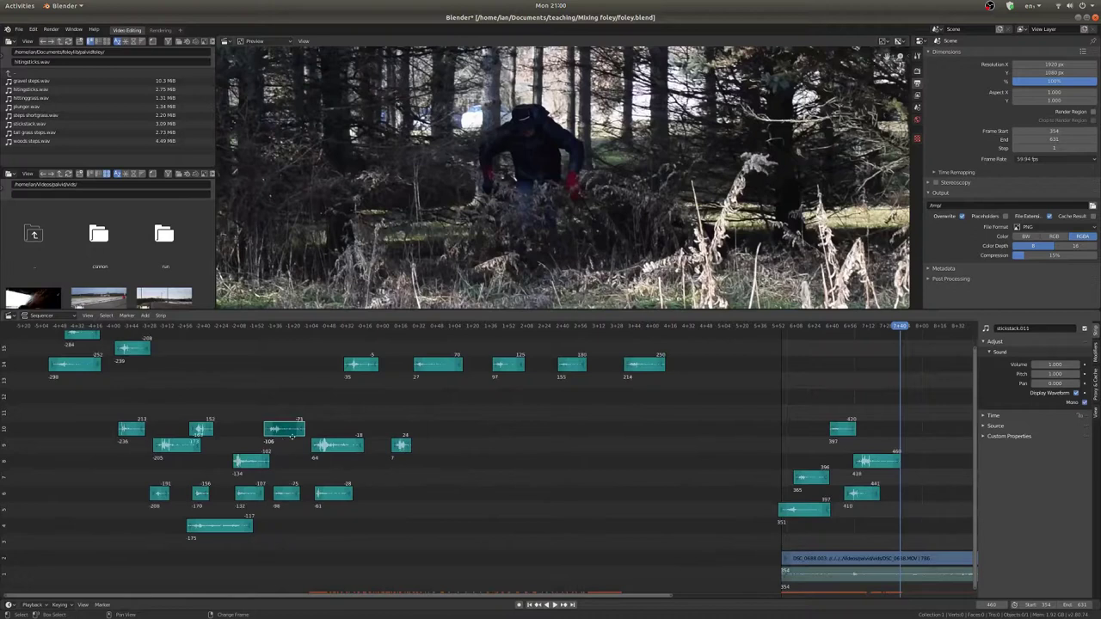
{"action": "key", "text": "g"}
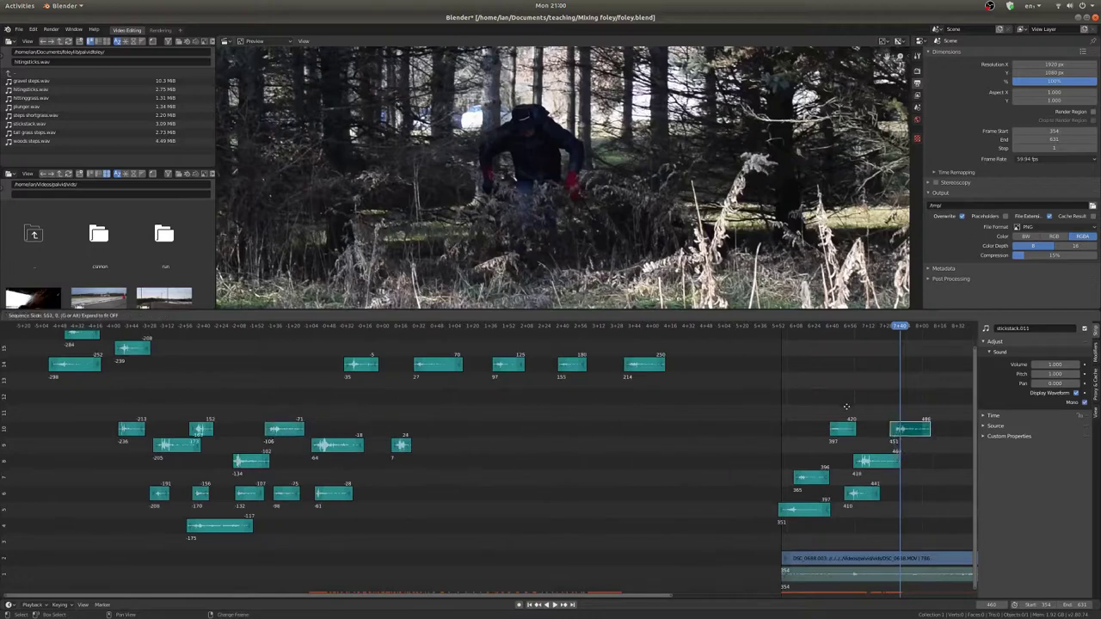
{"action": "left_click", "coordinate": [869, 426]}
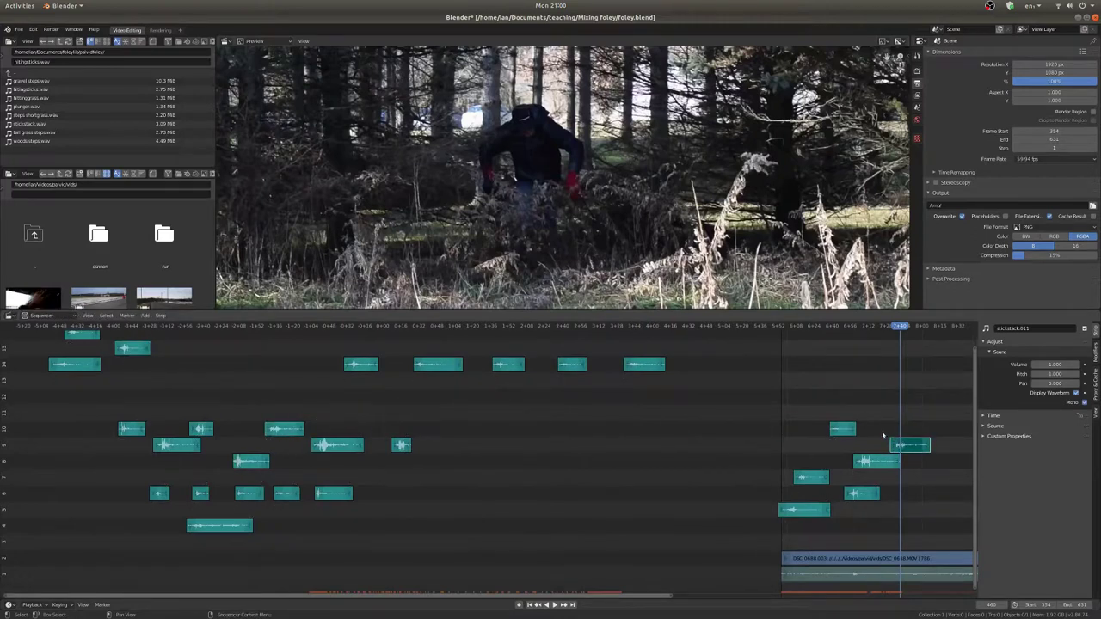
Play and scrub the clip repeatedly to check the new stickstack sound and find the runner's next movement.
{"action": "right_click_drag", "start_coordinate": [883, 435], "coordinate": [856, 434], "text": "shift"}
{"action": "key", "text": "space"}
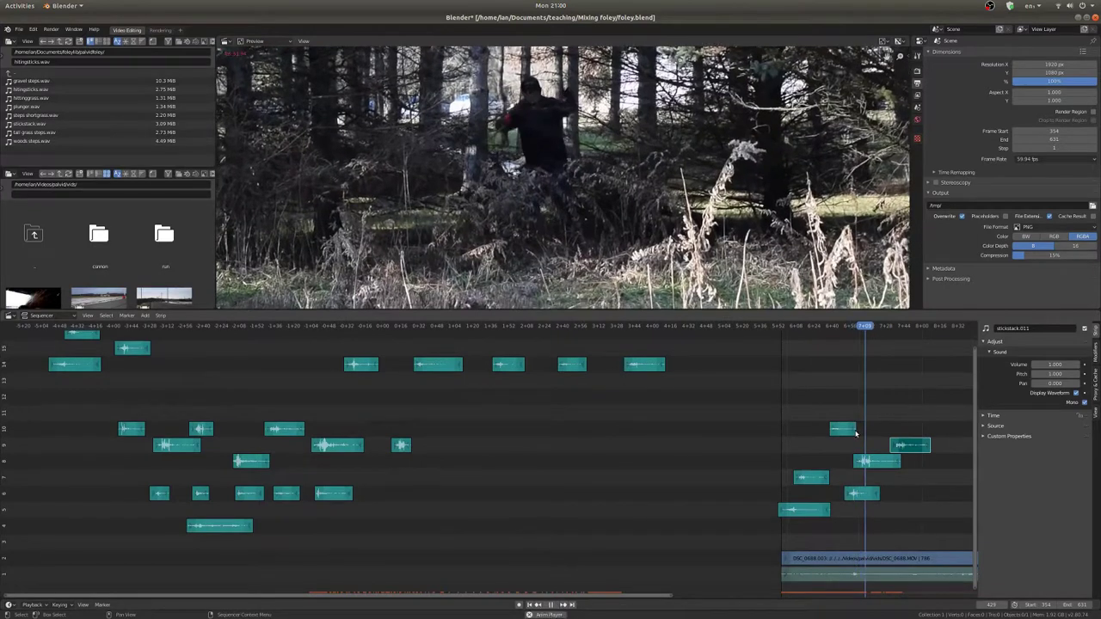
{"action": "middle_click_drag", "start_coordinate": [804, 430], "coordinate": [744, 414]}
{"action": "key", "text": "space"}
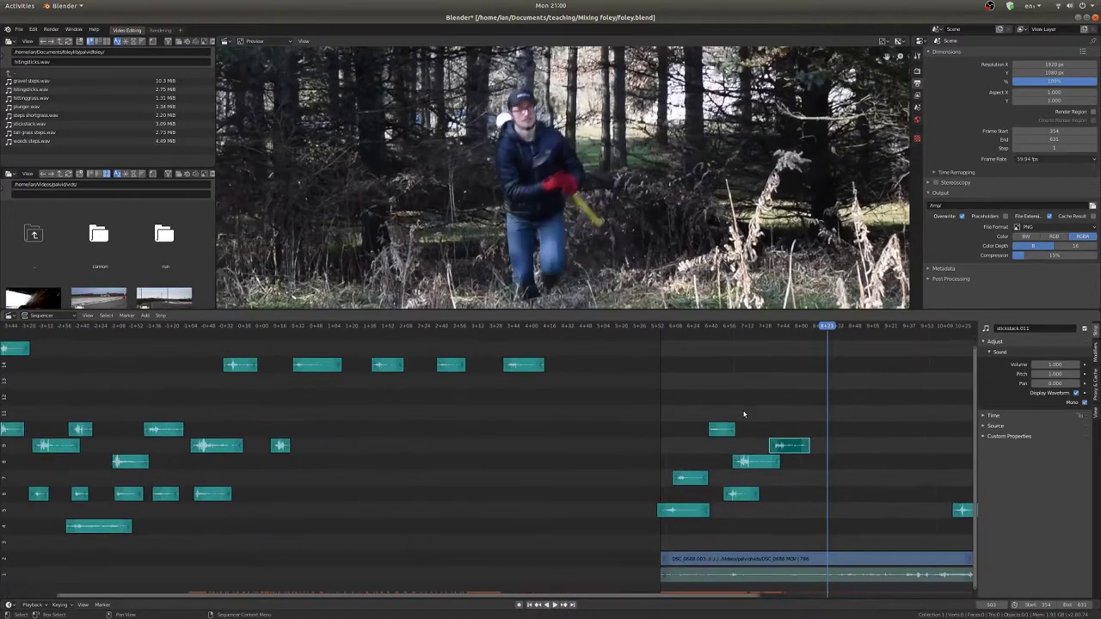
{"action": "left_click", "coordinate": [746, 592]}
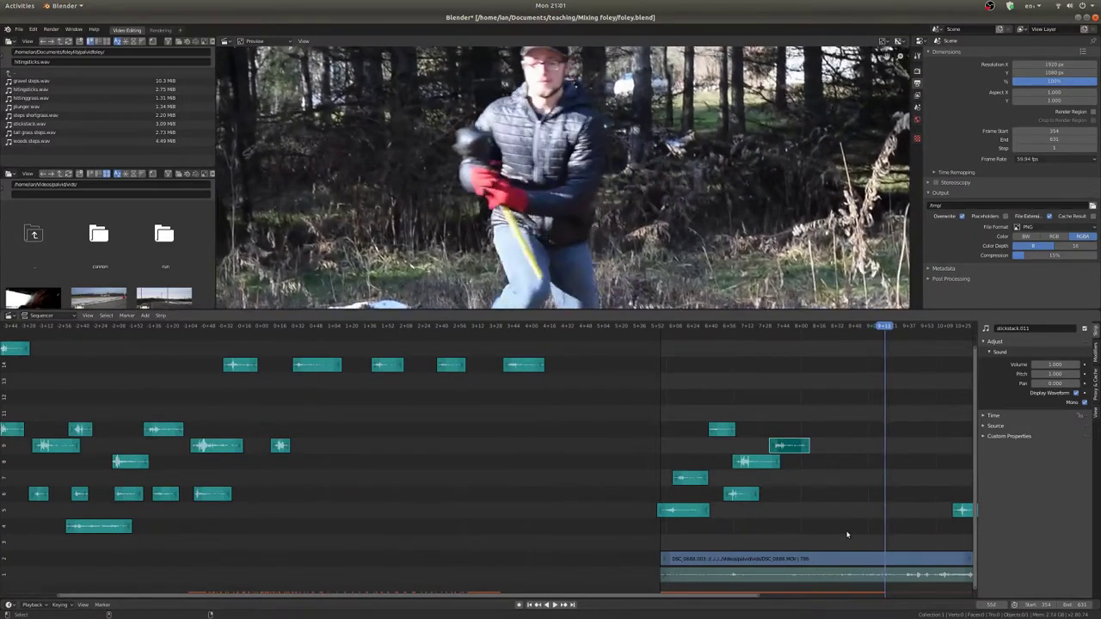
{"action": "left_click_drag", "start_coordinate": [709, 499], "coordinate": [689, 499]}
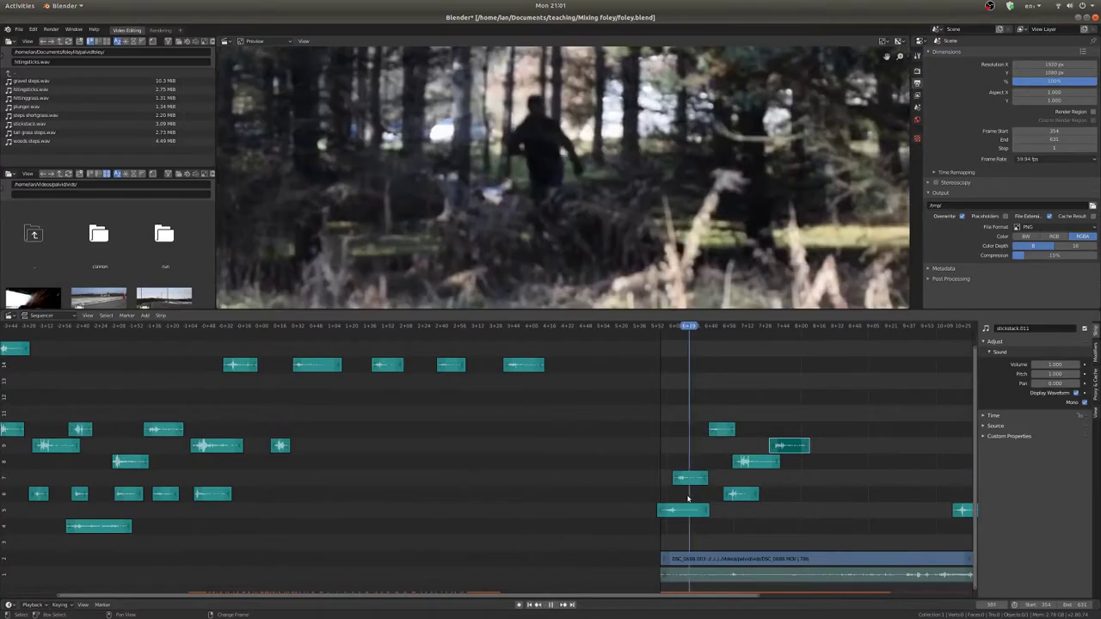
{"action": "key", "text": "space"}
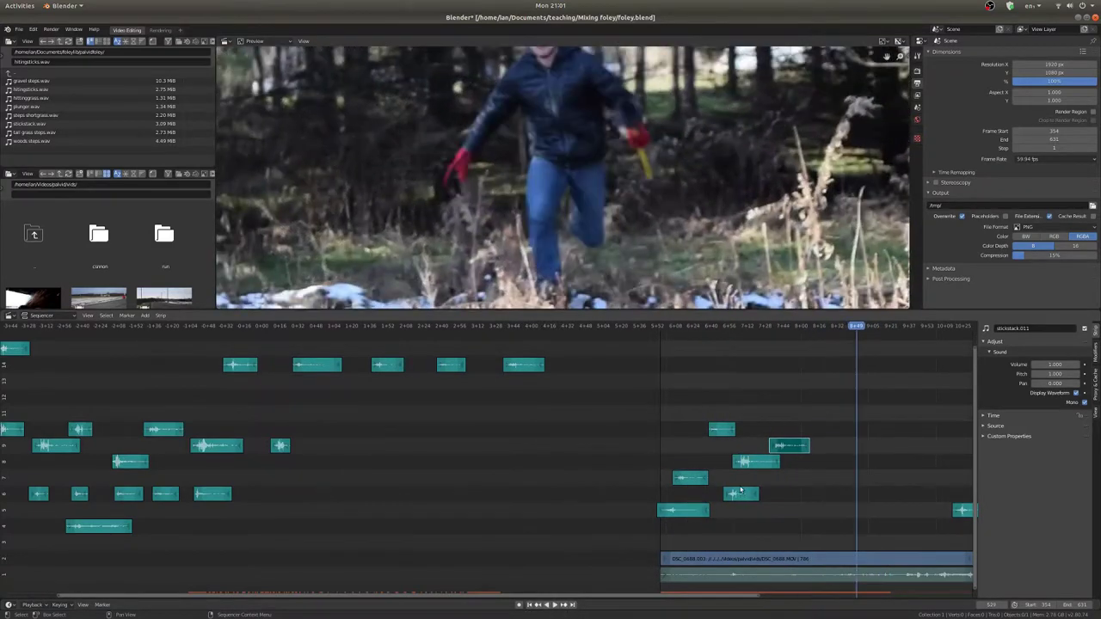
{"action": "left_click_drag", "start_coordinate": [699, 493], "coordinate": [701, 490]}
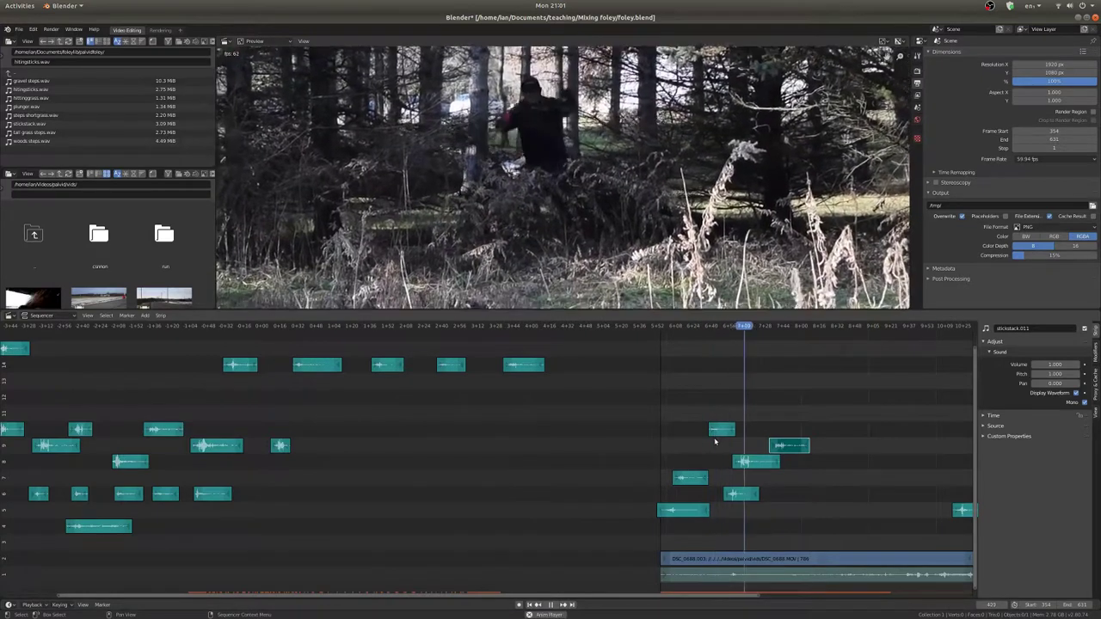
{"action": "left_click_drag", "start_coordinate": [795, 402], "coordinate": [785, 405]}
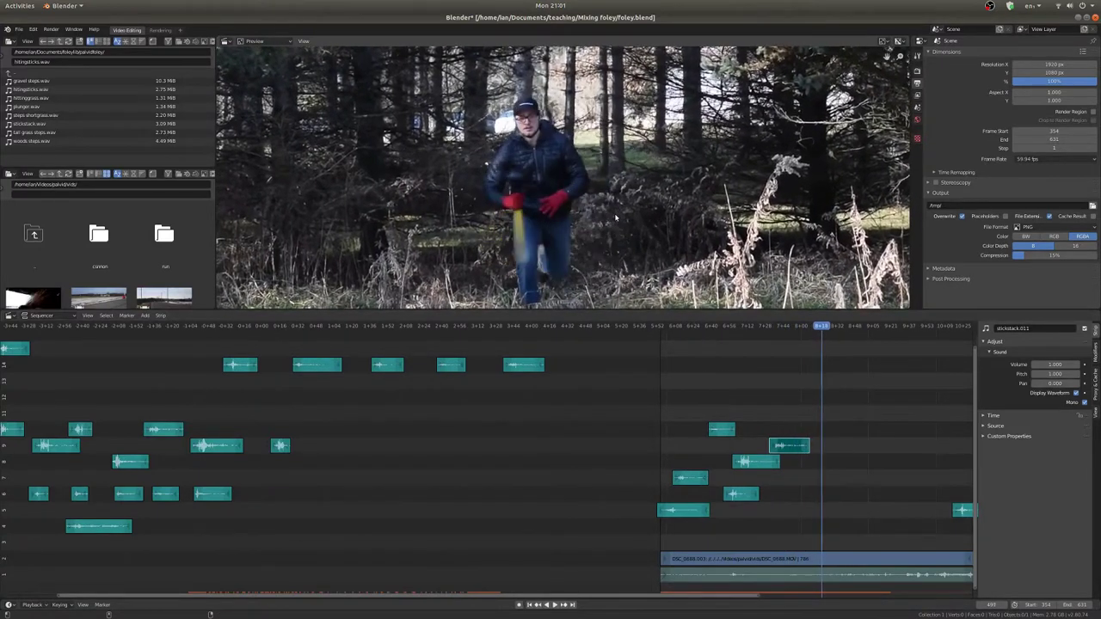
{"action": "key", "text": "shift+ctrl+space"}
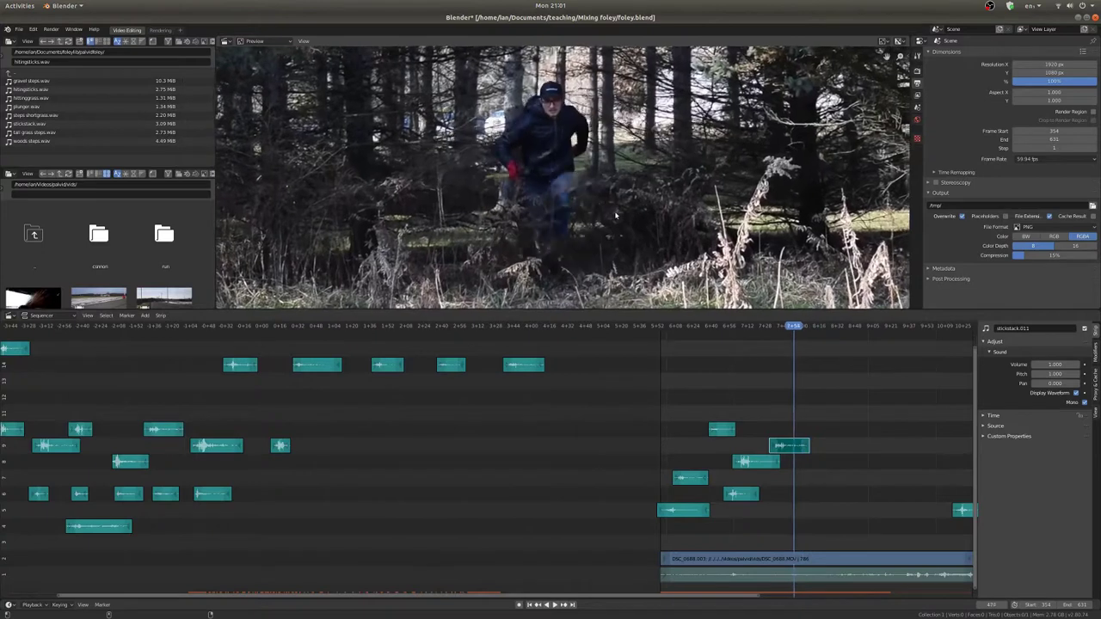
Duplicate the first three hitingsticks pieces on channel 6 of the sound library onto channel 11 above the clip.
{"action": "scroll", "coordinate": [454, 431], "scroll_direction": "down", "scroll_amount": 3}
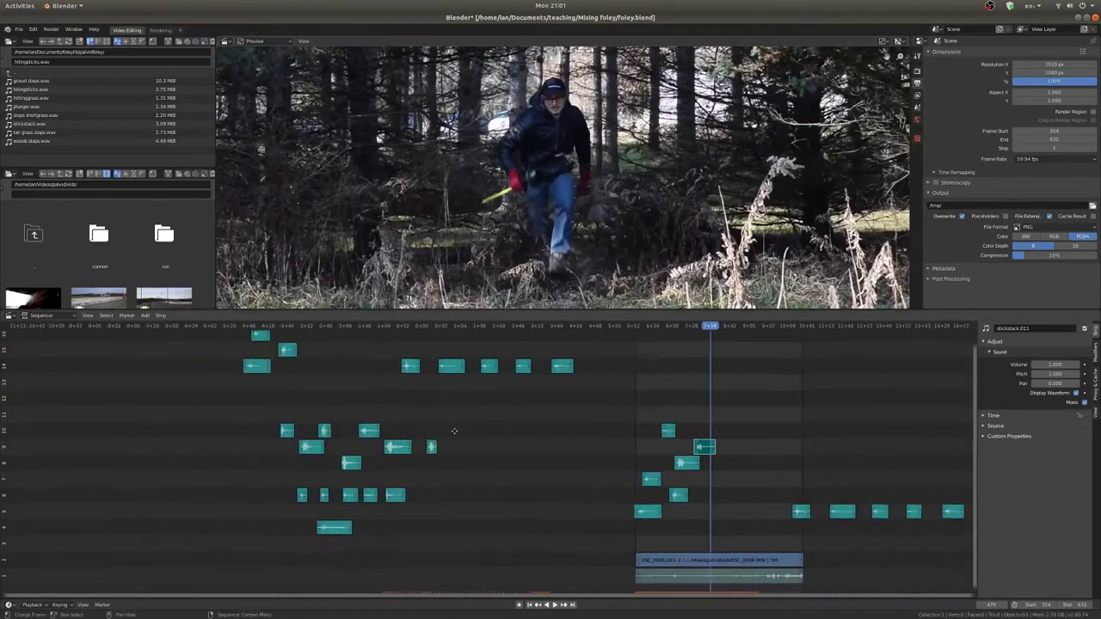
{"action": "scroll", "coordinate": [455, 431], "scroll_direction": "up", "scroll_amount": 3}
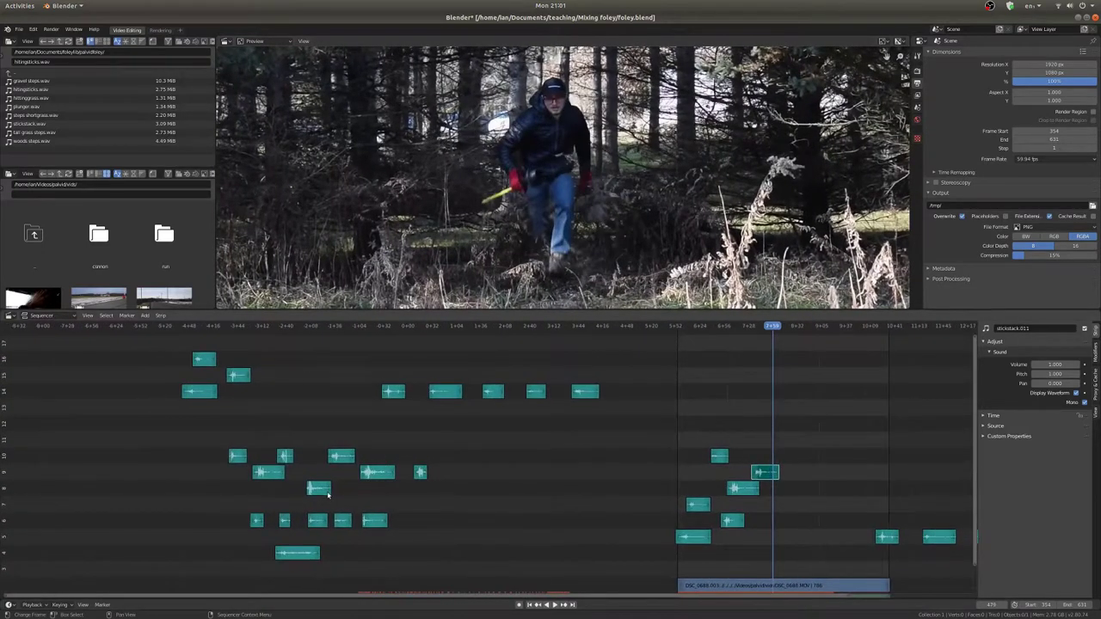
{"action": "left_click", "coordinate": [326, 493]}
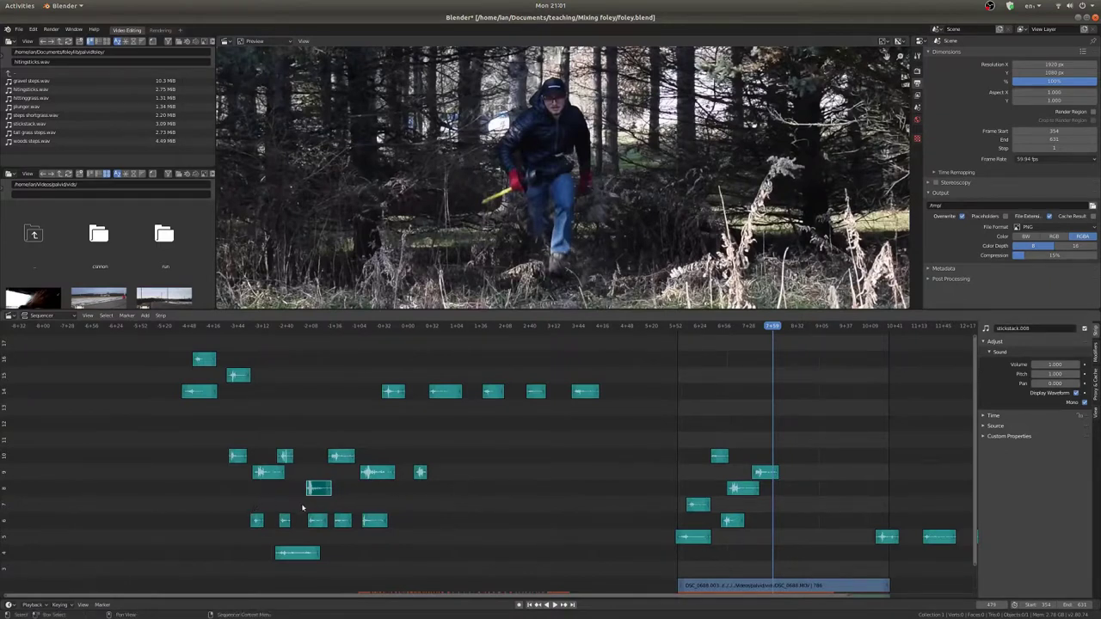
{"action": "left_click", "coordinate": [312, 522]}
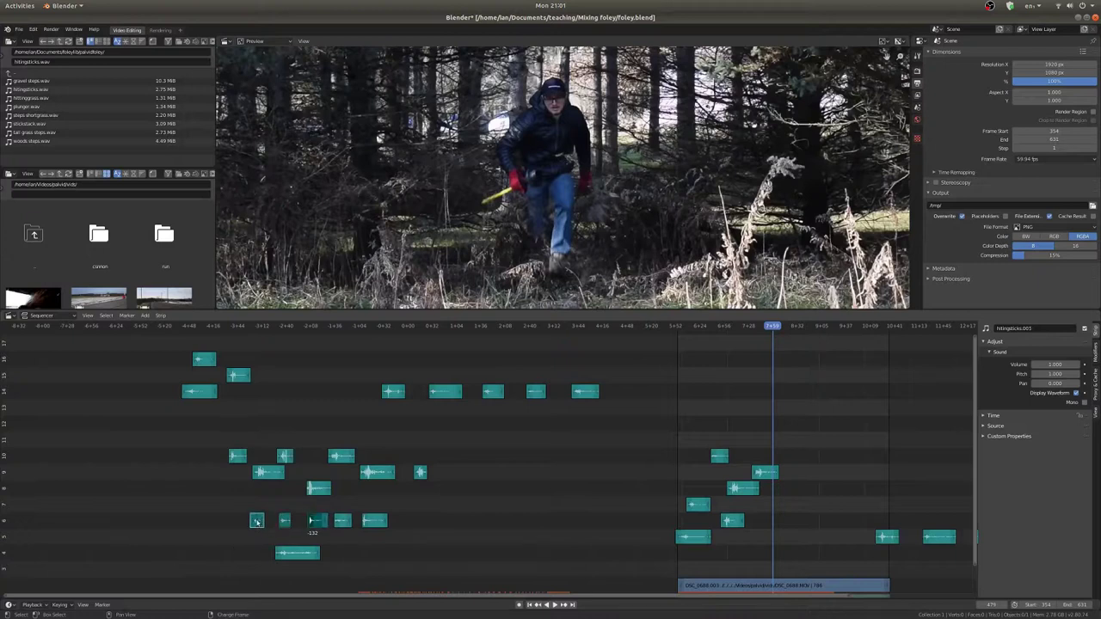
{"action": "key", "text": "shift+d"}
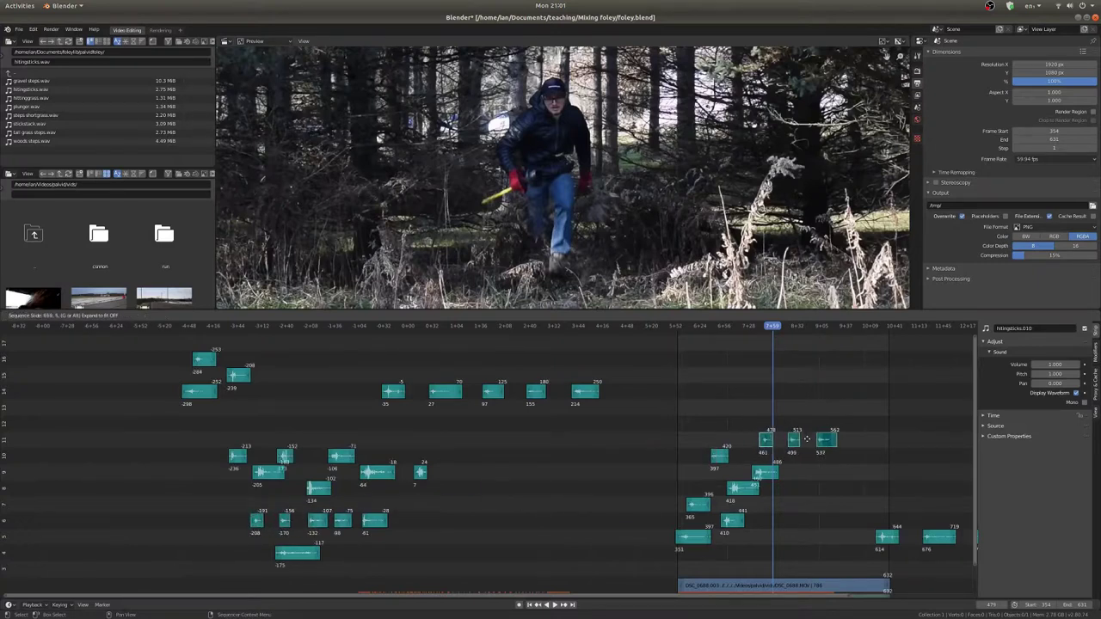
{"action": "left_click", "coordinate": [818, 440]}
Move the first duplicated hitingsticks piece onto channel 10 with its loud part at frame 479, and step back through the frames.
{"action": "scroll", "coordinate": [671, 437], "scroll_direction": "up", "scroll_amount": 3}
{"action": "middle_click_drag", "start_coordinate": [782, 431], "coordinate": [509, 419]}
{"action": "scroll", "coordinate": [605, 413], "scroll_direction": "up", "scroll_amount": 6}
{"action": "scroll", "coordinate": [532, 421], "scroll_direction": "up", "scroll_amount": 6}
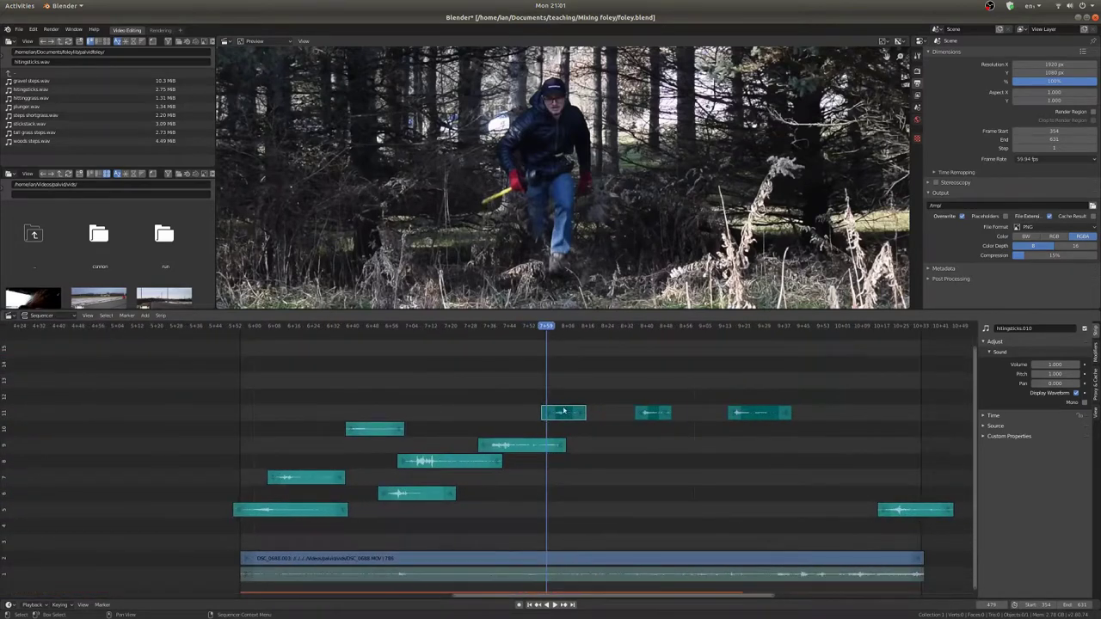
{"action": "key", "text": "g"}
{"action": "left_click", "coordinate": [549, 417]}
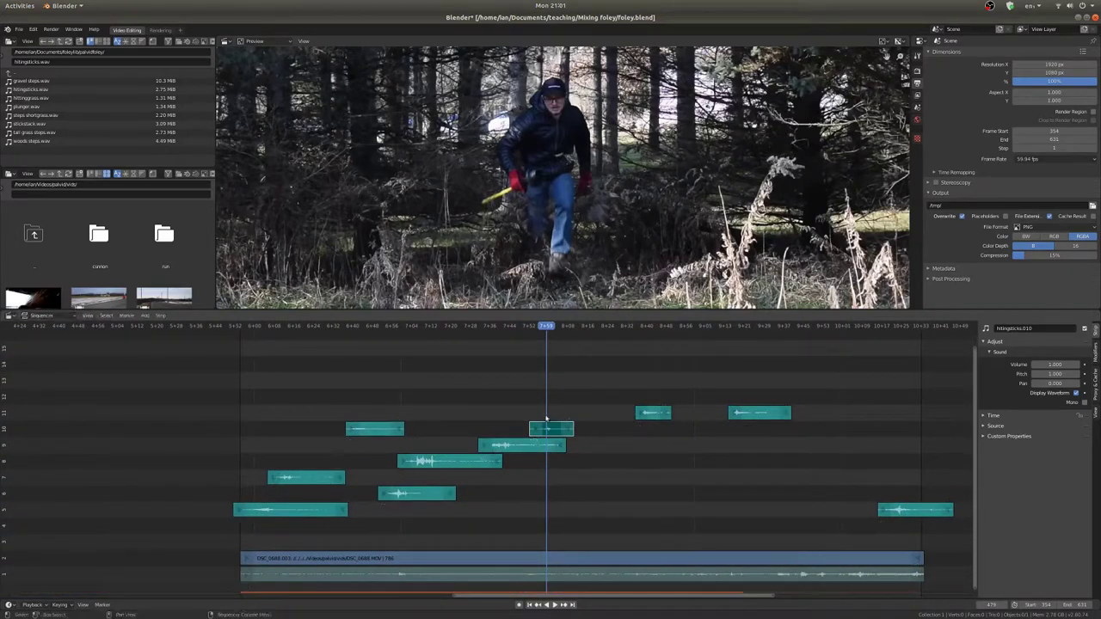
{"action": "key", "text": "Left"}
{"action": "key", "text": "Left"}
{"action": "key", "text": "Left"}
{"action": "key", "text": "Left"}
{"action": "key", "text": "Left"}
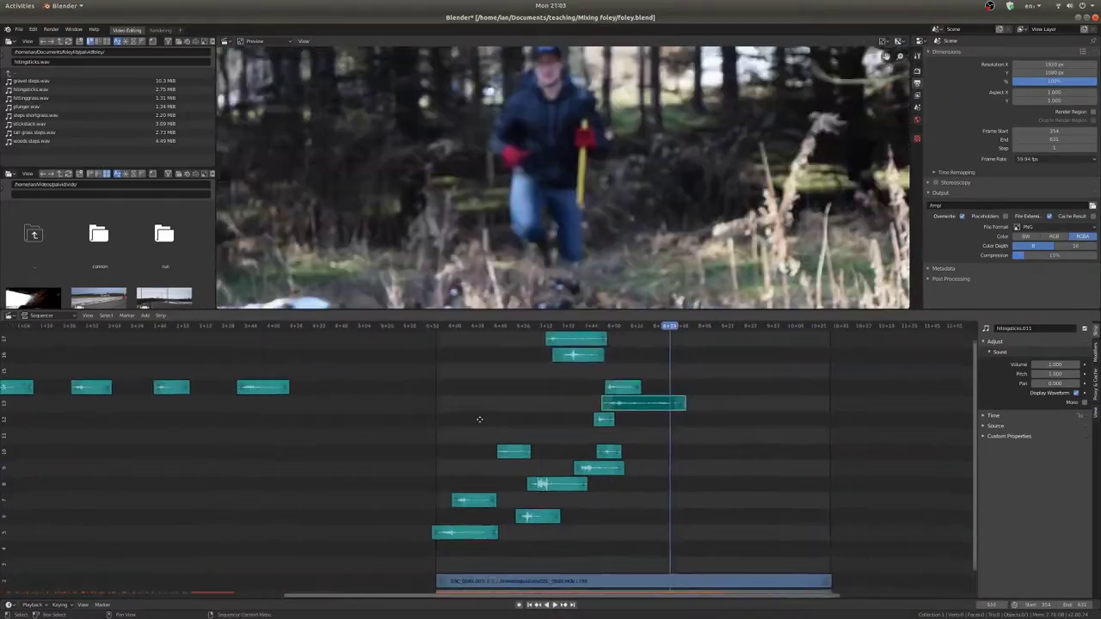
Play back the layered stick sounds and add a timeline marker at frame 478.
{"action": "middle_click_drag", "start_coordinate": [481, 420], "coordinate": [437, 437]}
{"action": "scroll", "coordinate": [483, 422], "scroll_direction": "up", "scroll_amount": 3}
{"action": "right_click", "coordinate": [496, 416], "text": "shift"}
{"action": "key", "text": "space"}
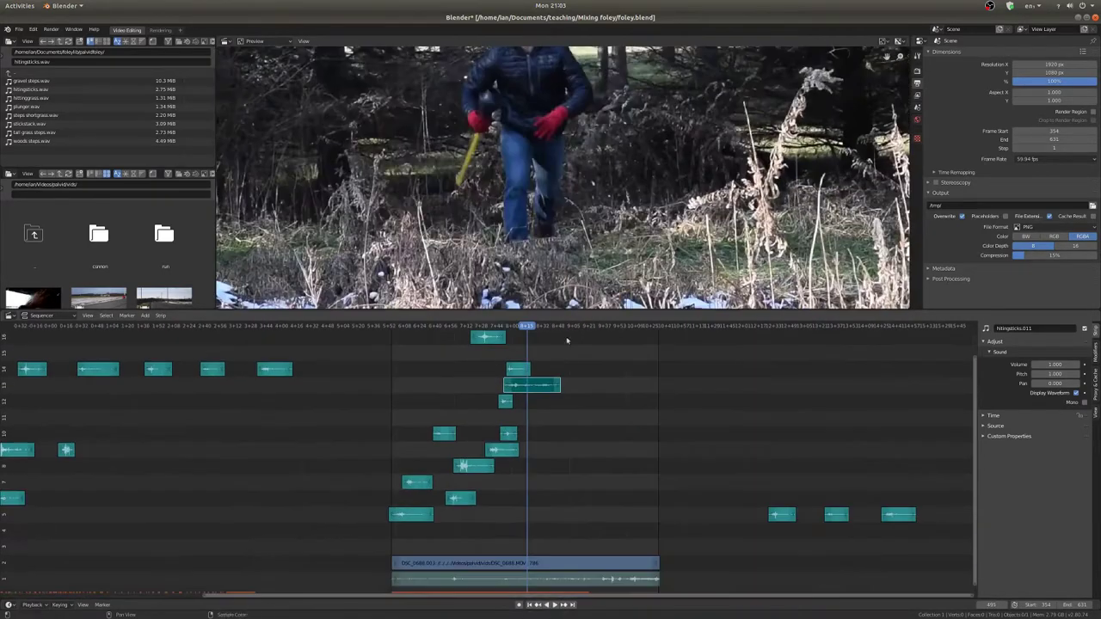
{"action": "right_click_drag", "start_coordinate": [505, 451], "coordinate": [511, 451], "text": "shift"}
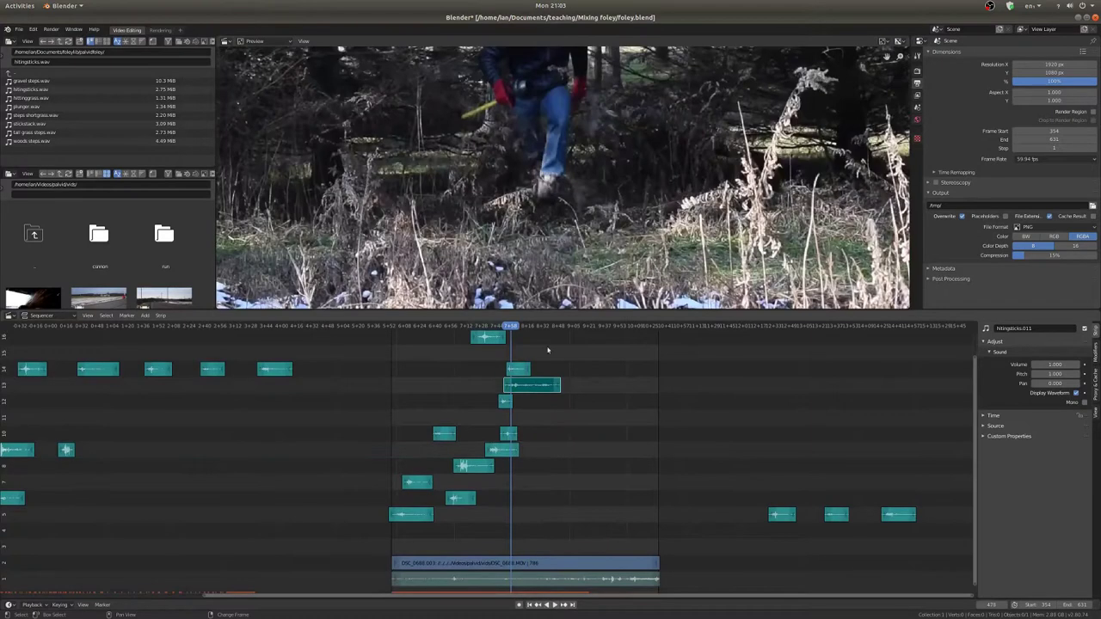
{"action": "scroll", "coordinate": [599, 494], "scroll_direction": "down", "scroll_amount": 3}
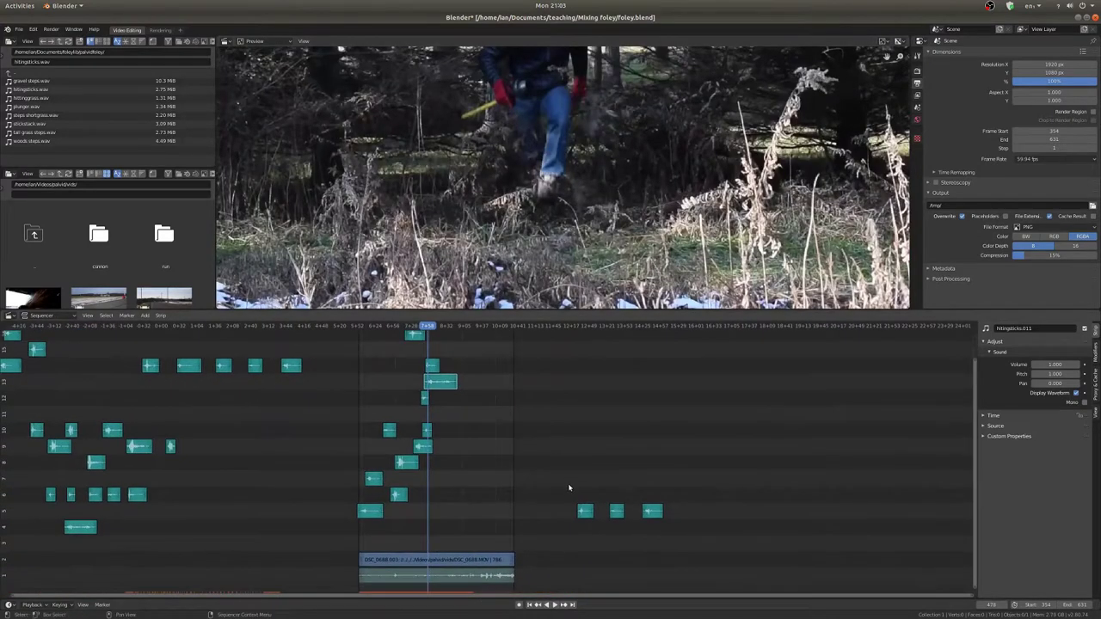
{"action": "key", "text": "m"}
Delete the three leftover strips on channel 5 beyond the end of the clip.
{"action": "left_click_drag", "start_coordinate": [555, 480], "coordinate": [721, 549]}
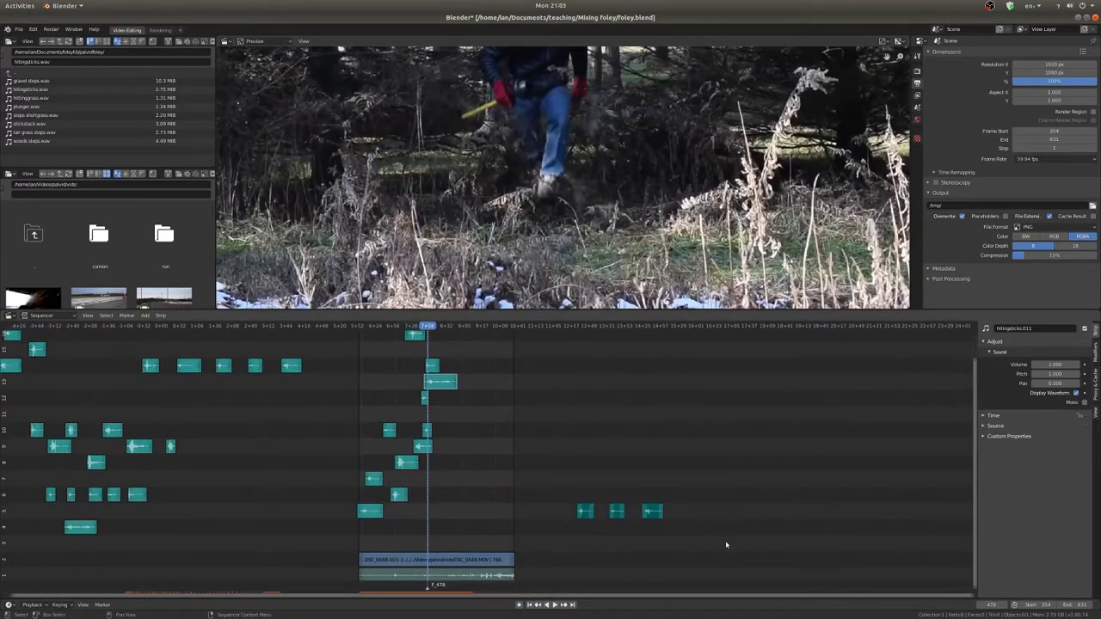
{"action": "key", "text": "x"}
{"action": "left_click", "coordinate": [722, 529]}
Duplicate all the footstep pieces on channels 14 to 16 of the sound library onto channels 9 to 11, beyond the clip's end.
{"action": "scroll", "coordinate": [344, 445], "scroll_direction": "down", "scroll_amount": 6}
{"action": "middle_click_drag", "start_coordinate": [344, 444], "coordinate": [467, 494]}
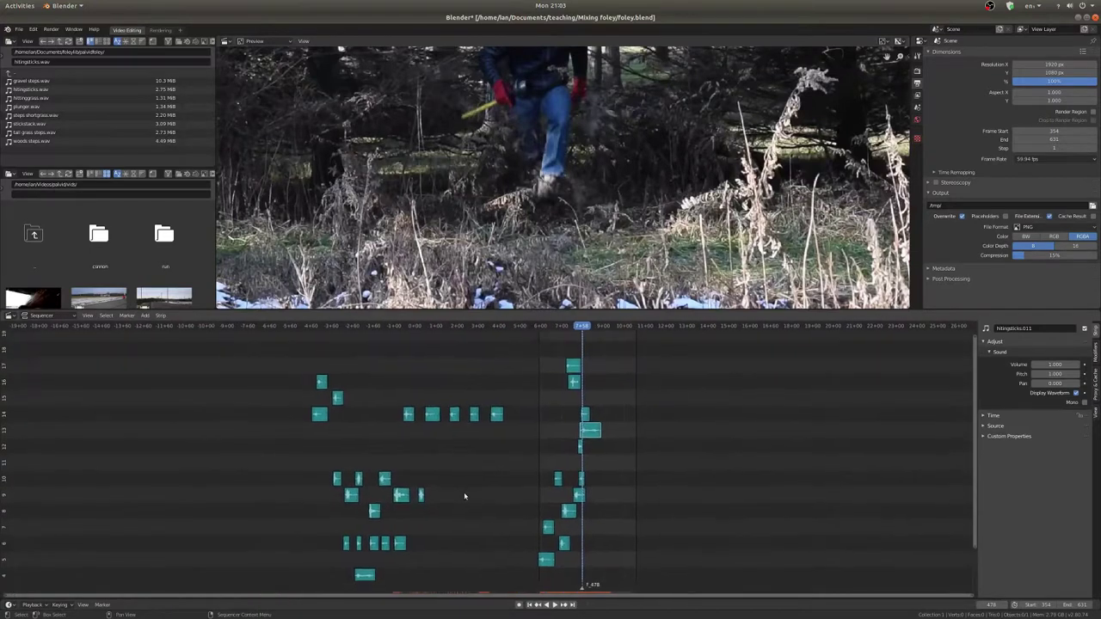
{"action": "left_click_drag", "start_coordinate": [506, 447], "coordinate": [250, 356]}
{"action": "key", "text": "shift+d"}
{"action": "left_click", "coordinate": [605, 450]}
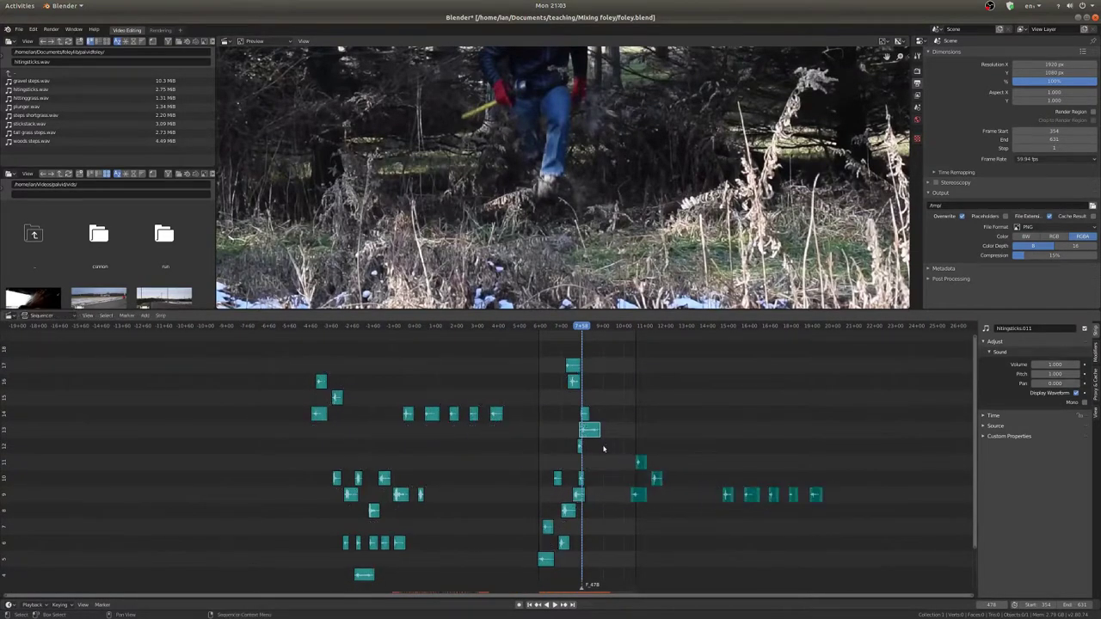
Move the first duplicated tall grass footstep from channel 9 onto channel 7, starting at the frame 478 marker.
{"action": "middle_click_drag", "start_coordinate": [604, 450], "coordinate": [539, 401], "text": "shift"}
{"action": "scroll", "coordinate": [597, 437], "scroll_direction": "up", "scroll_amount": 3}
{"action": "scroll", "coordinate": [598, 439], "scroll_direction": "up", "scroll_amount": 4}
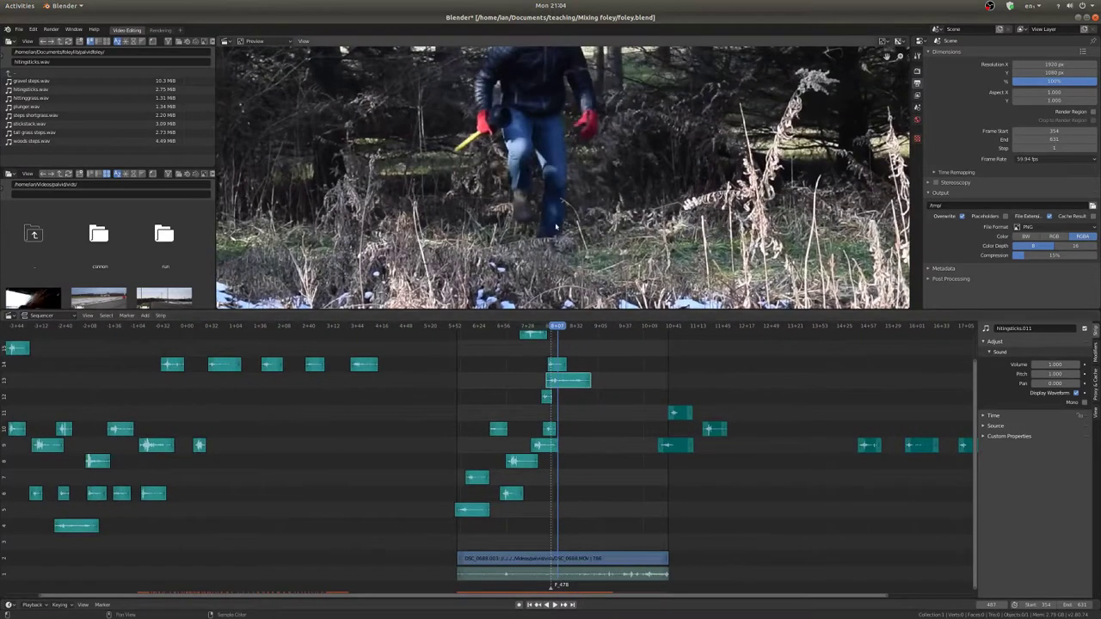
{"action": "scroll", "coordinate": [728, 486], "scroll_direction": "up", "scroll_amount": 2}
{"action": "left_click_drag", "start_coordinate": [758, 448], "coordinate": [596, 479]}
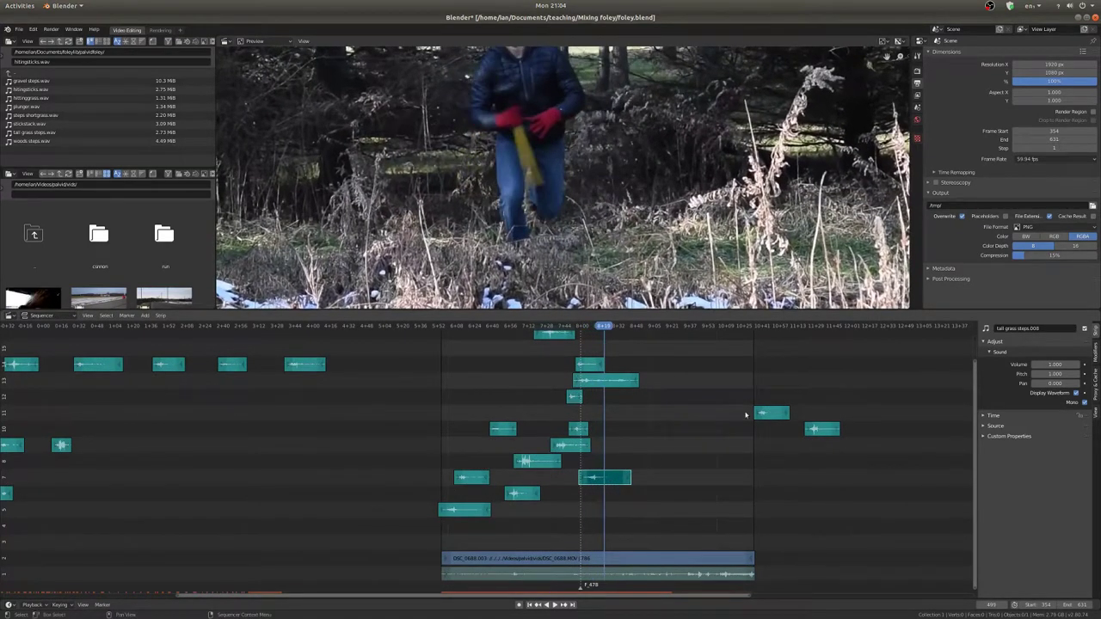
Move the next two tall grass footsteps onto channels 6 and 8, the latter's loud part at frame 518, and advance to frame 534.
{"action": "left_click_drag", "start_coordinate": [774, 415], "coordinate": [620, 489]}
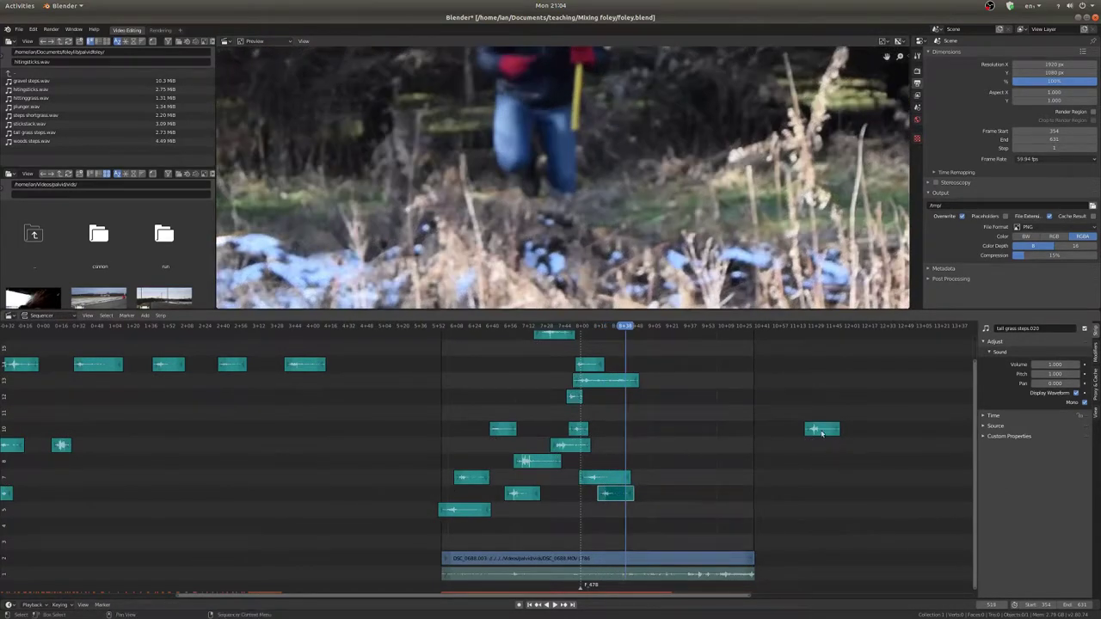
{"action": "left_click_drag", "start_coordinate": [822, 434], "coordinate": [636, 464]}
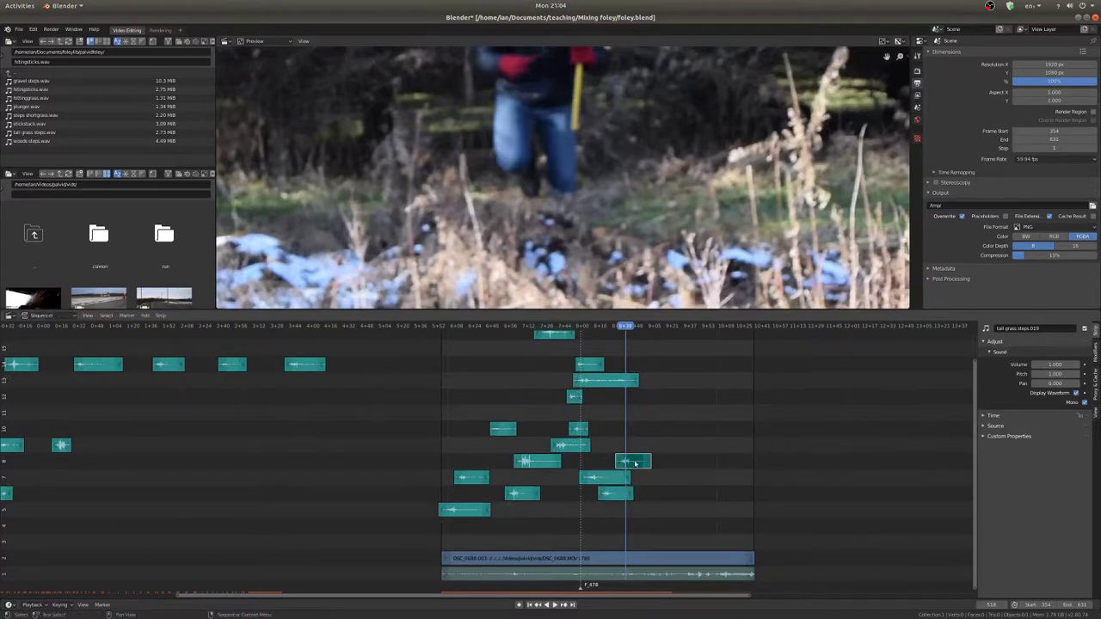
{"action": "scroll", "coordinate": [636, 464], "scroll_direction": "down", "scroll_amount": 6}
{"action": "middle_click_drag", "start_coordinate": [668, 472], "coordinate": [566, 473]}
{"action": "scroll", "coordinate": [600, 457], "scroll_direction": "down", "scroll_amount": 5, "text": "alt"}
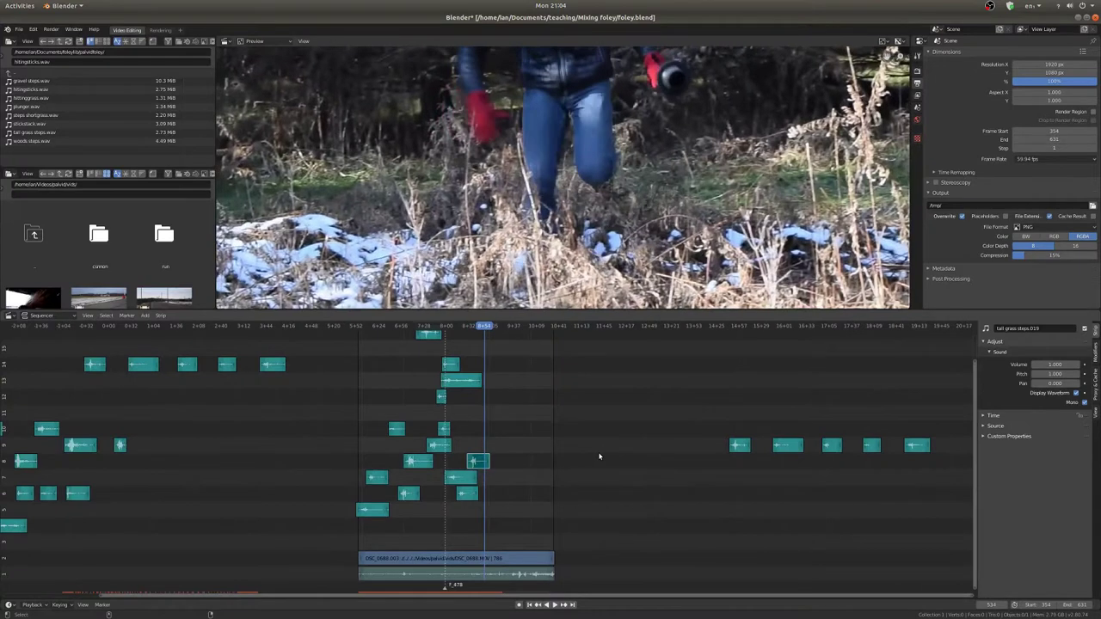
Move the next three duplicated tall grass footsteps onto channels 7, 9 and 6, starting at frames 526, 545 and 555.
{"action": "left_click_drag", "start_coordinate": [738, 449], "coordinate": [489, 485]}
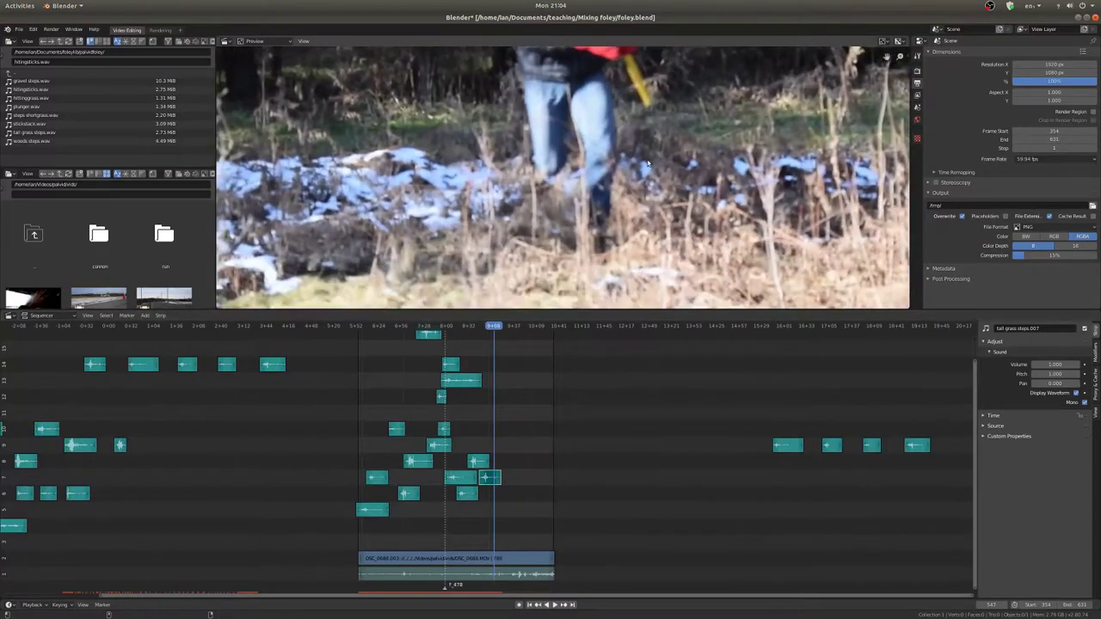
{"action": "left_click_drag", "start_coordinate": [786, 450], "coordinate": [507, 447]}
{"action": "left_click_drag", "start_coordinate": [829, 447], "coordinate": [513, 497]}
{"action": "key", "text": "space"}
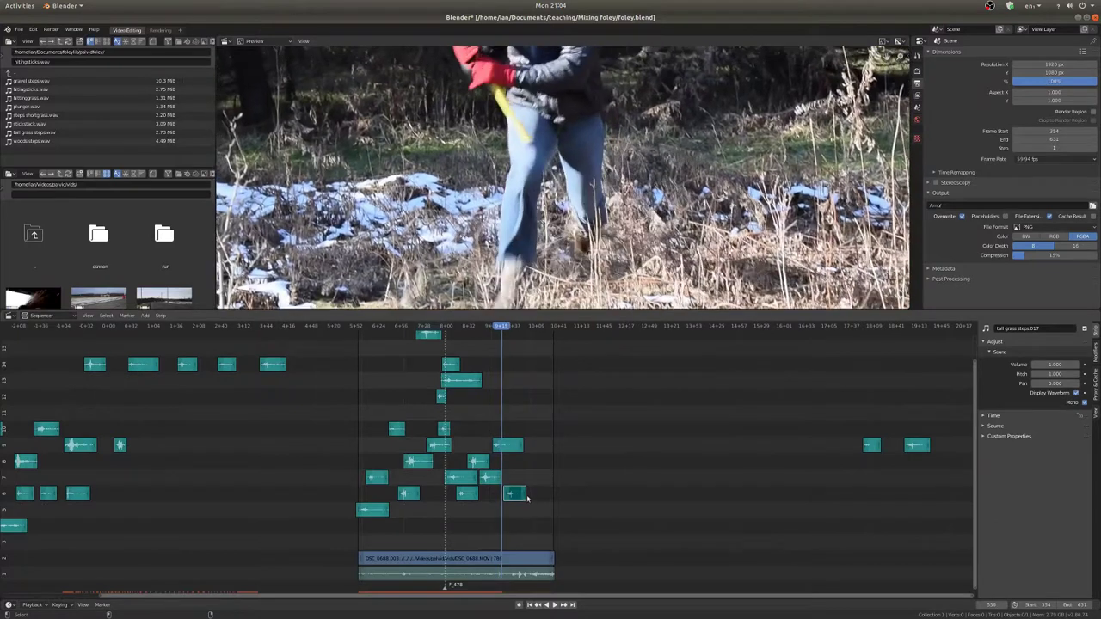
Bring the last two duplicated footsteps onto channel 8, near and just beyond the clip's end.
{"action": "scroll", "coordinate": [592, 201], "scroll_direction": "down", "scroll_amount": 1}
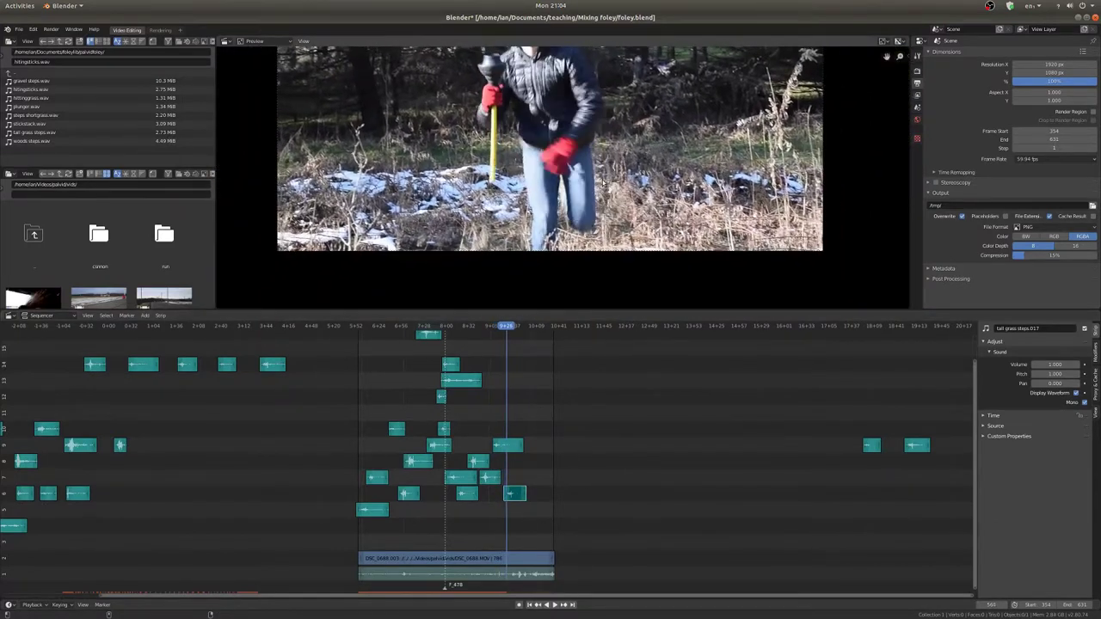
{"action": "scroll", "coordinate": [494, 448], "scroll_direction": "up", "scroll_amount": 5}
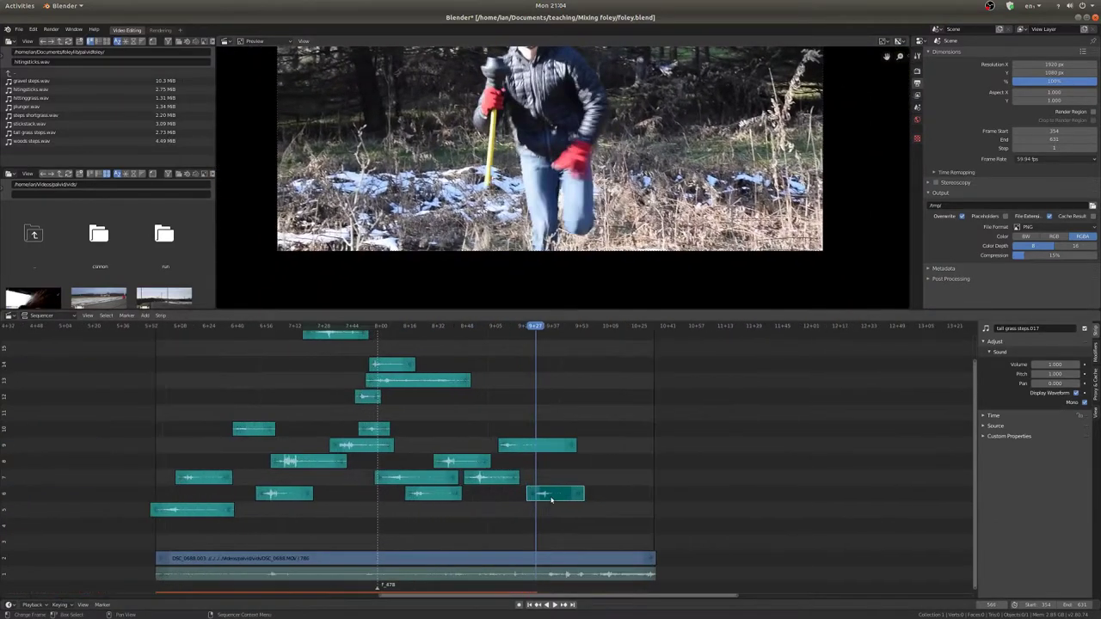
{"action": "scroll", "coordinate": [555, 490], "scroll_direction": "down", "scroll_amount": 4}
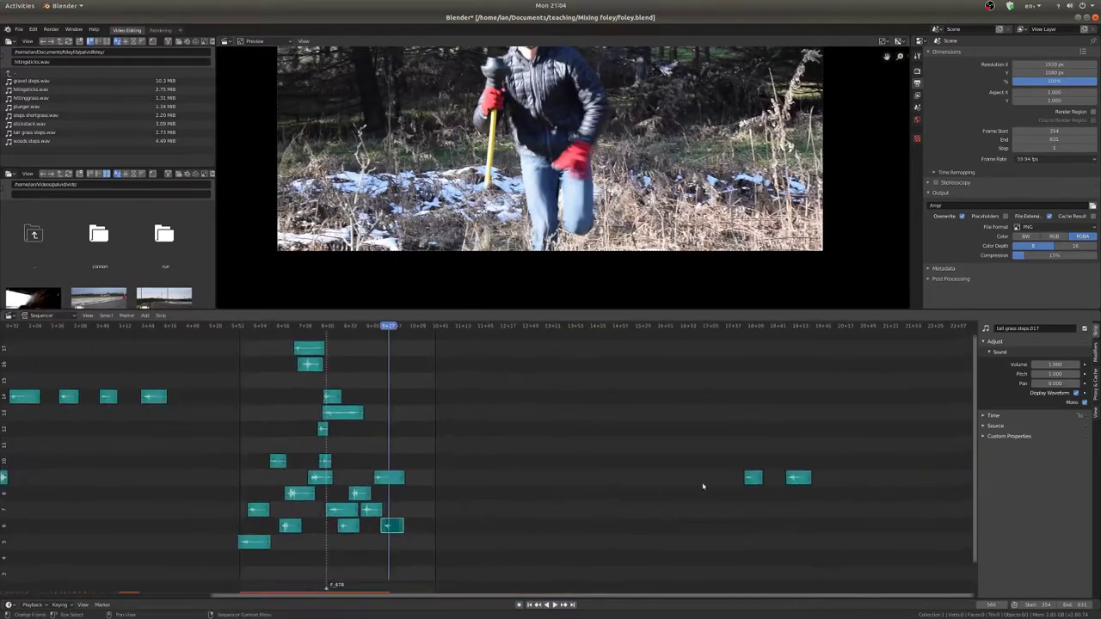
{"action": "left_click_drag", "start_coordinate": [753, 475], "coordinate": [439, 493]}
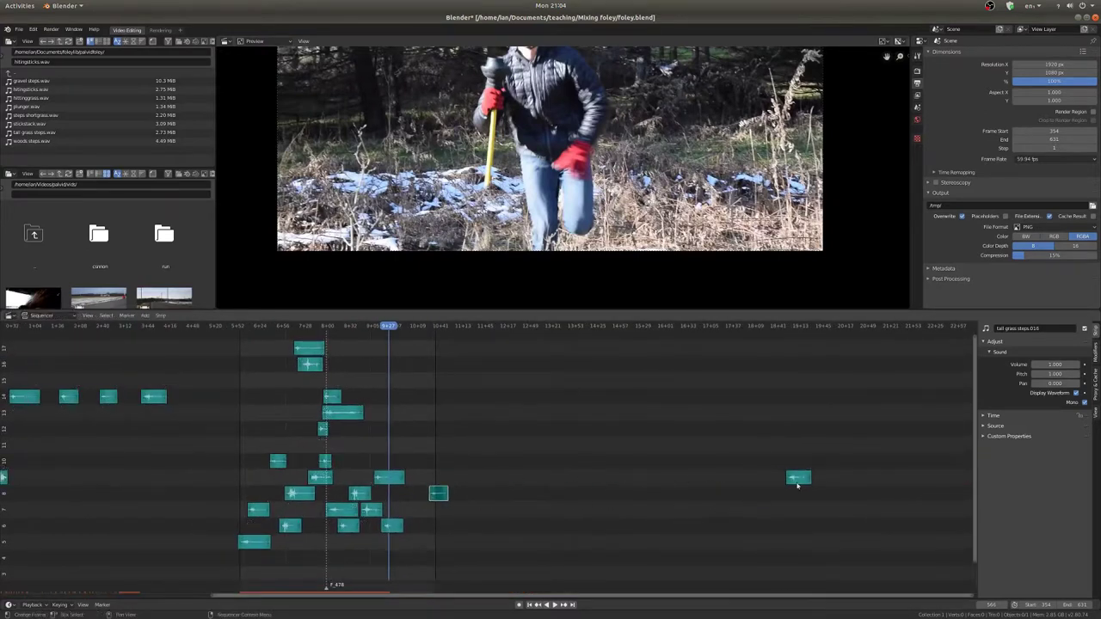
{"action": "left_click_drag", "start_coordinate": [796, 480], "coordinate": [488, 494]}
{"action": "key", "text": "Home"}
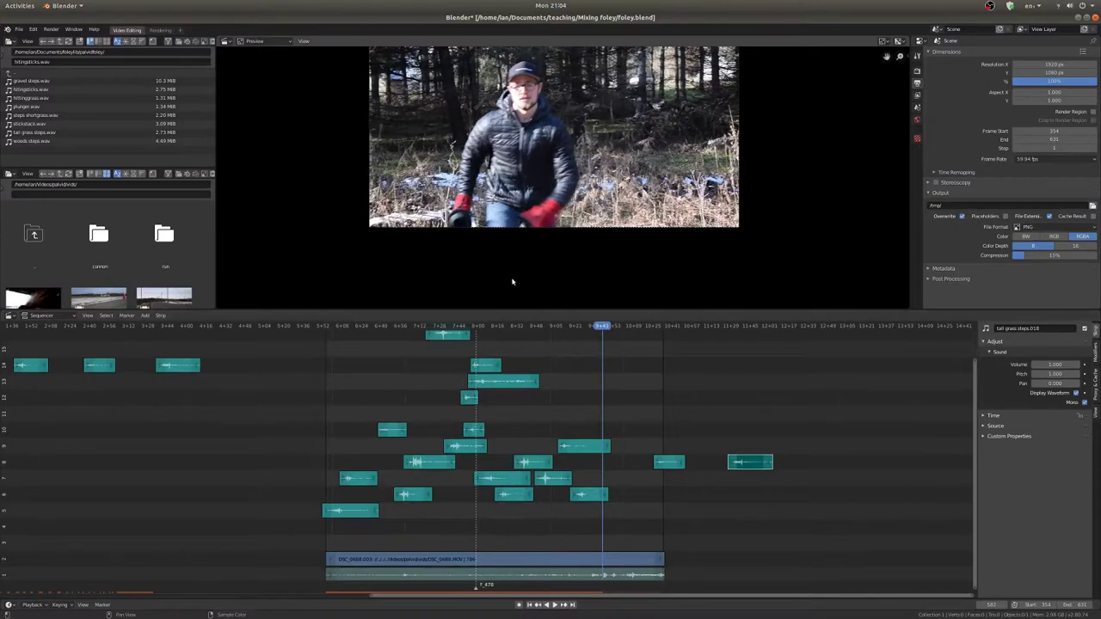
Find the runner's next step at frame 582 and slide the nearer channel 8 footstep to start at frame 576.
{"action": "scroll", "coordinate": [566, 144], "scroll_direction": "up", "scroll_amount": 2}
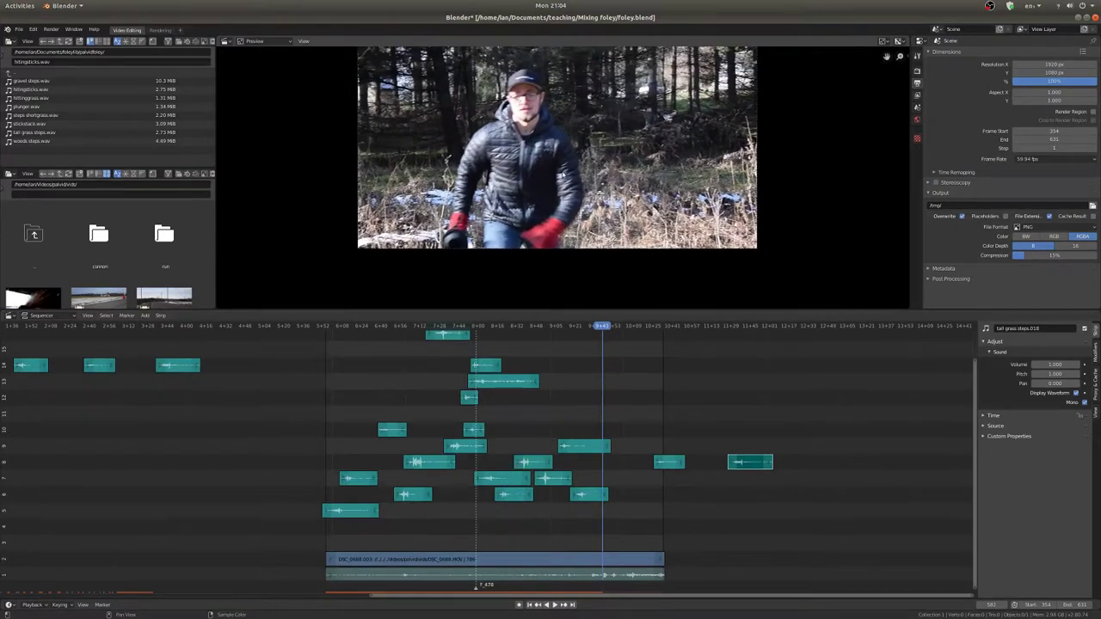
{"action": "scroll", "coordinate": [565, 175], "scroll_direction": "up", "scroll_amount": 6, "text": "alt"}
{"action": "scroll", "coordinate": [564, 175], "scroll_direction": "down", "scroll_amount": 7, "text": "alt"}
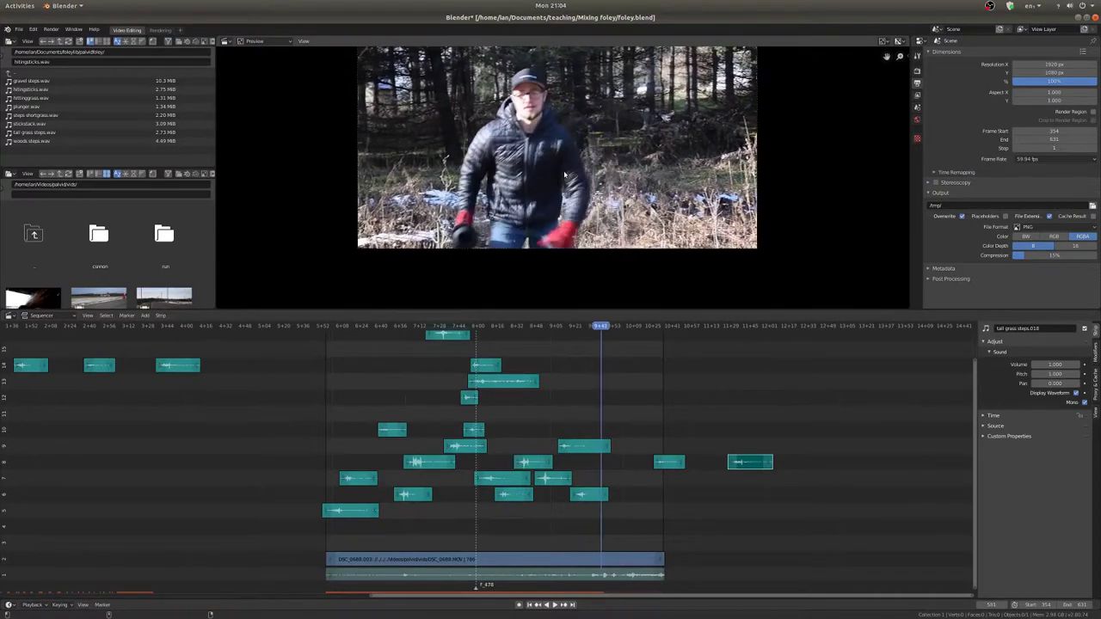
{"action": "scroll", "coordinate": [565, 174], "scroll_direction": "up", "scroll_amount": 2, "text": "alt"}
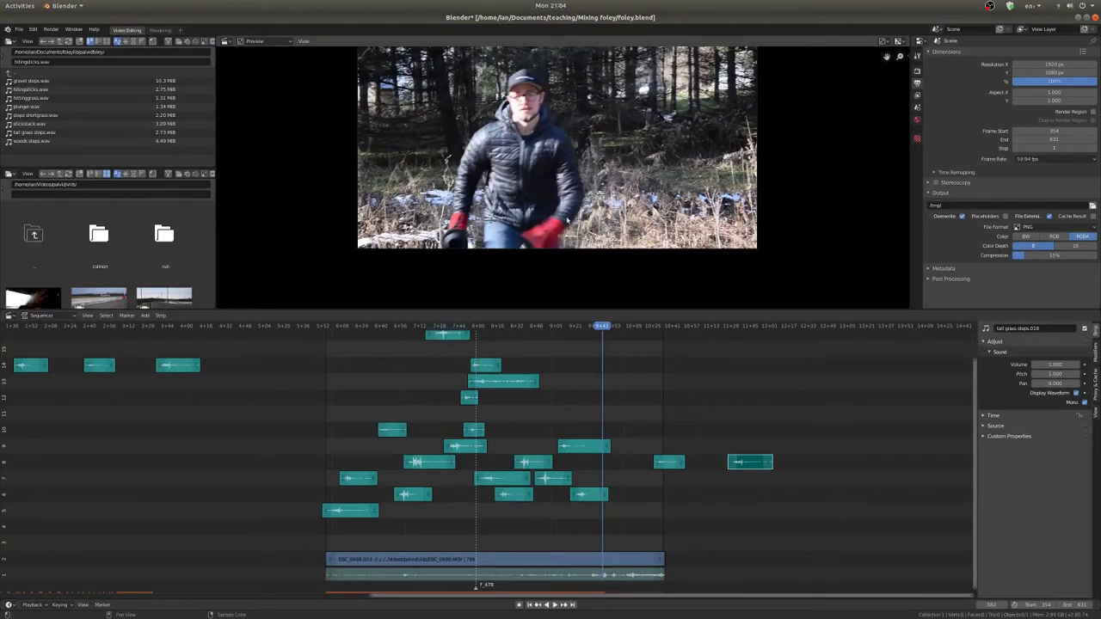
{"action": "scroll", "coordinate": [704, 554], "scroll_direction": "up", "scroll_amount": 2}
{"action": "left_click_drag", "start_coordinate": [795, 461], "coordinate": [693, 463]}
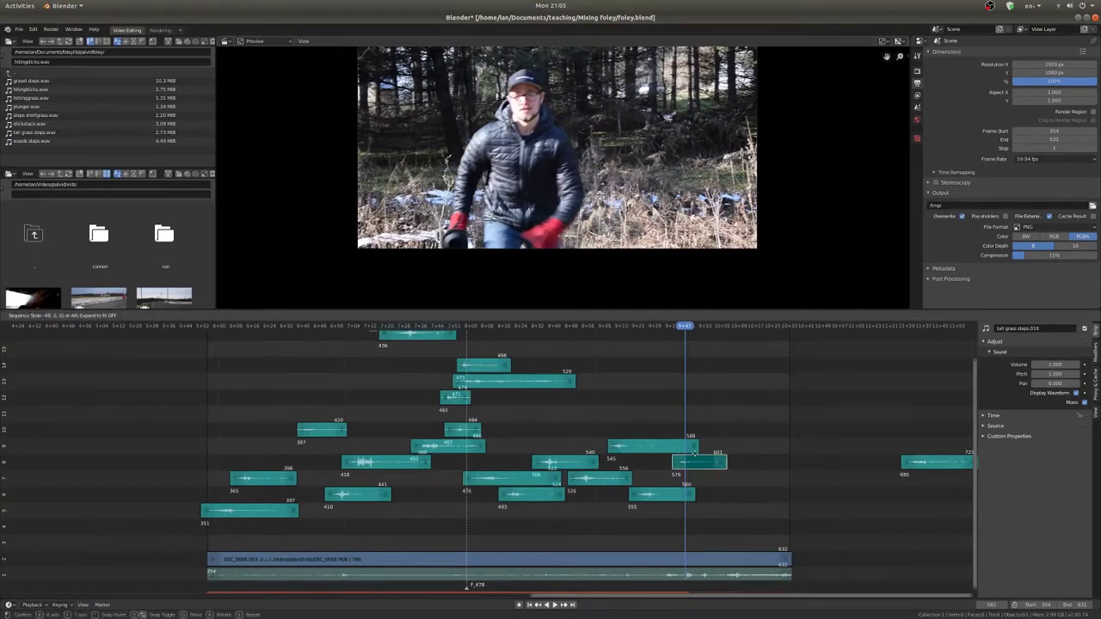
Move the last duplicated footstep from channel 8 beyond the clip onto channel 10, at the runner's following step.
{"action": "scroll", "coordinate": [863, 489], "scroll_direction": "down", "scroll_amount": 3}
{"action": "middle_click_drag", "start_coordinate": [810, 488], "coordinate": [736, 488]}
{"action": "scroll", "coordinate": [730, 487], "scroll_direction": "down", "scroll_amount": 13, "text": "alt"}
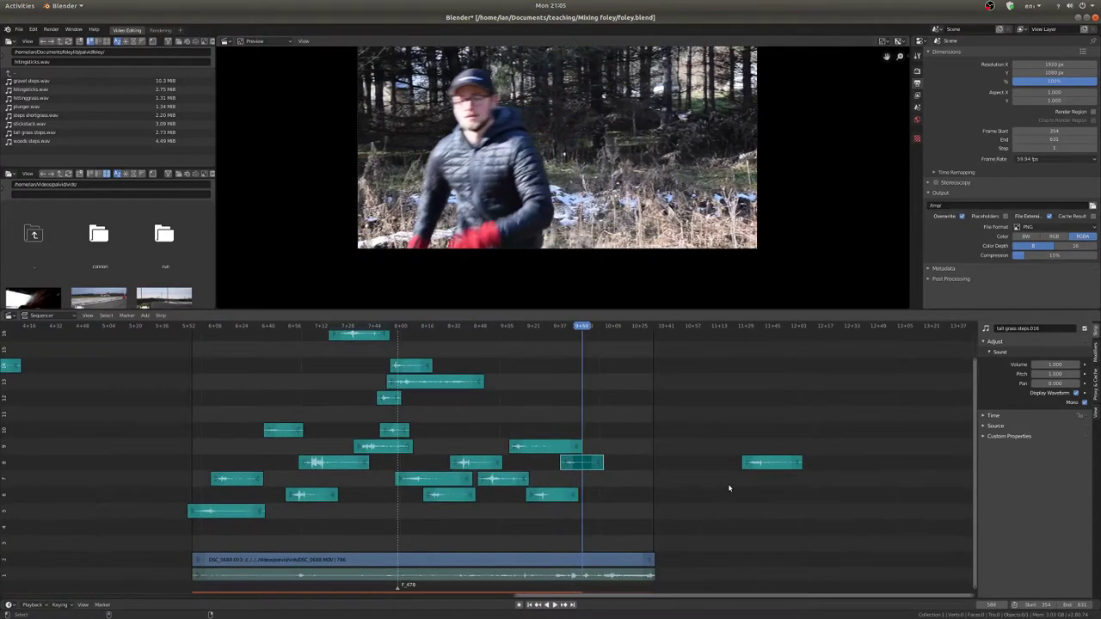
{"action": "left_click_drag", "start_coordinate": [768, 460], "coordinate": [601, 420]}
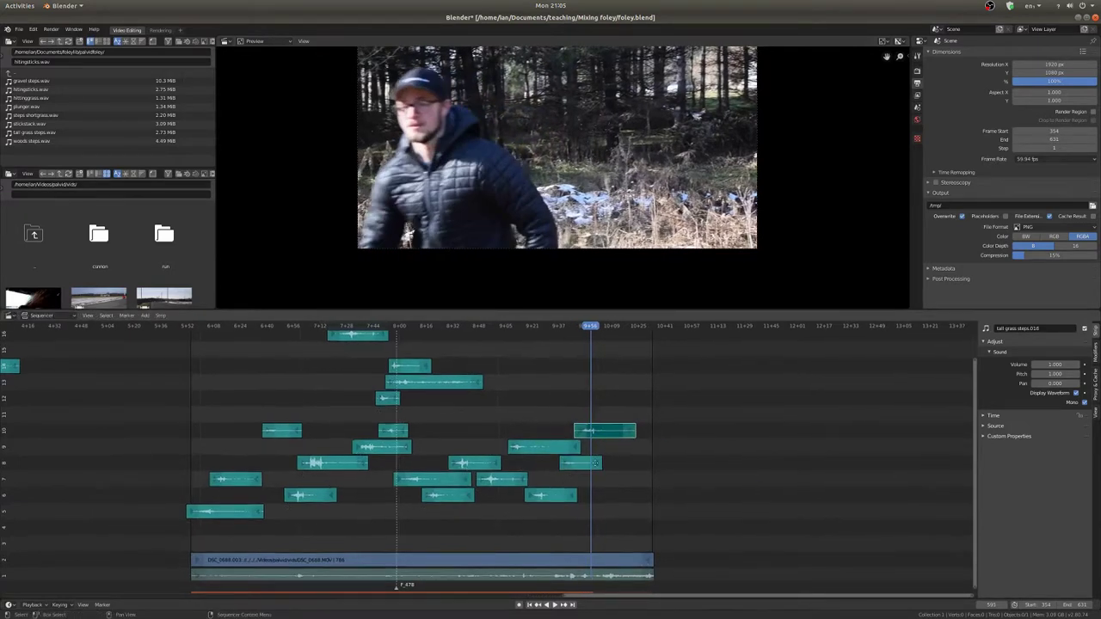
Duplicate the channel 7 tall grass footstep at the frame 478 marker and place its loud part at about frame 607 on channel 7.
{"action": "middle_click_drag", "start_coordinate": [553, 473], "coordinate": [468, 473]}
{"action": "scroll", "coordinate": [503, 474], "scroll_direction": "up", "scroll_amount": 5}
{"action": "scroll", "coordinate": [517, 468], "scroll_direction": "down", "scroll_amount": 1, "text": "alt"}
{"action": "scroll", "coordinate": [519, 467], "scroll_direction": "down", "scroll_amount": 10, "text": "alt"}
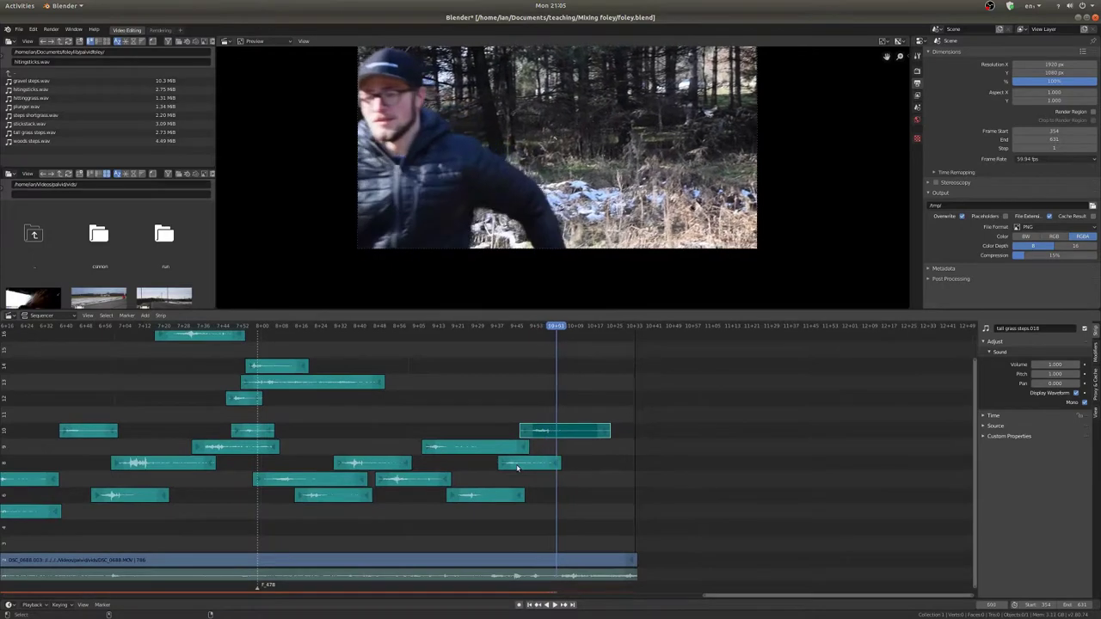
{"action": "scroll", "coordinate": [520, 467], "scroll_direction": "down", "scroll_amount": 1, "text": "alt"}
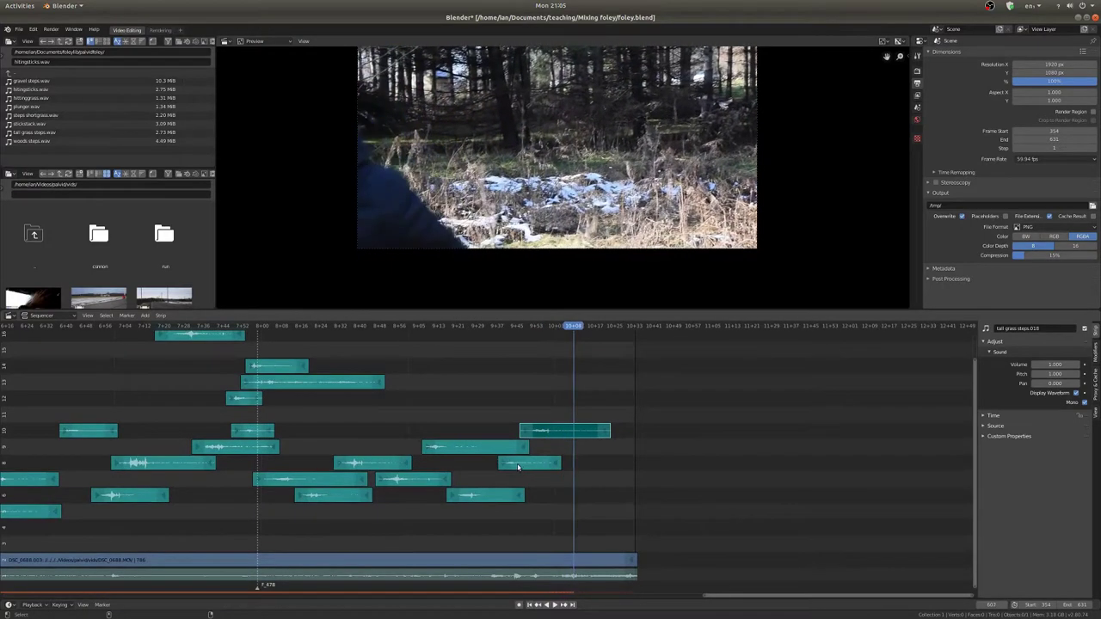
{"action": "left_click", "coordinate": [297, 486]}
{"action": "left_click_drag", "start_coordinate": [298, 488], "coordinate": [553, 465]}
Scrub and play the clip from around the frame 478 marker to check the footsteps against the runner's movements.
{"action": "right_click", "coordinate": [256, 460]}
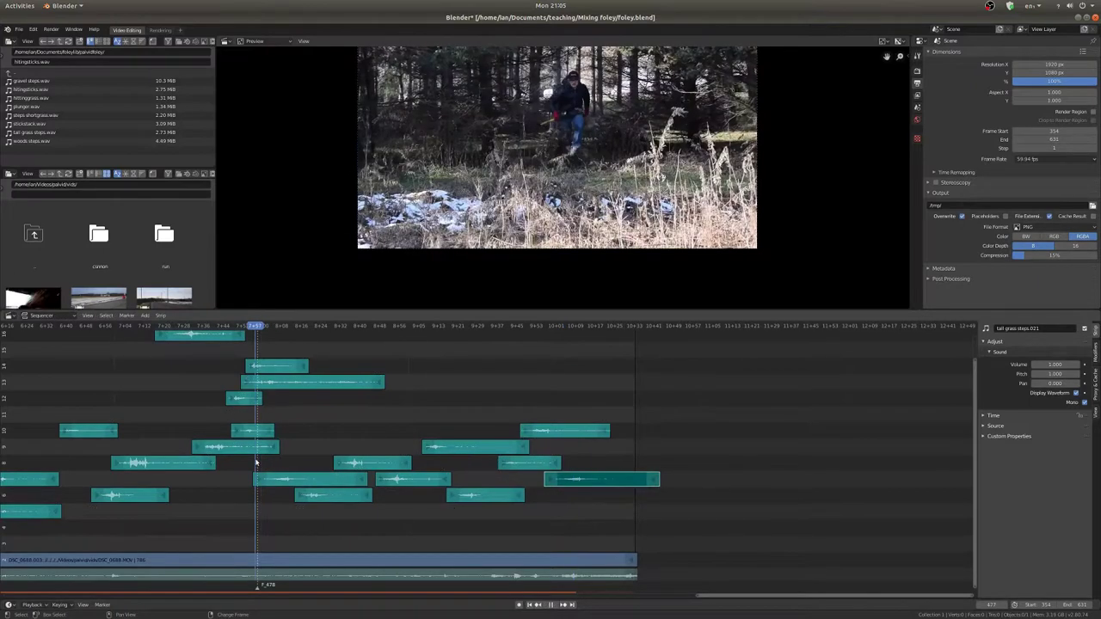
{"action": "scroll", "coordinate": [287, 455], "scroll_direction": "down", "scroll_amount": 20, "text": "alt"}
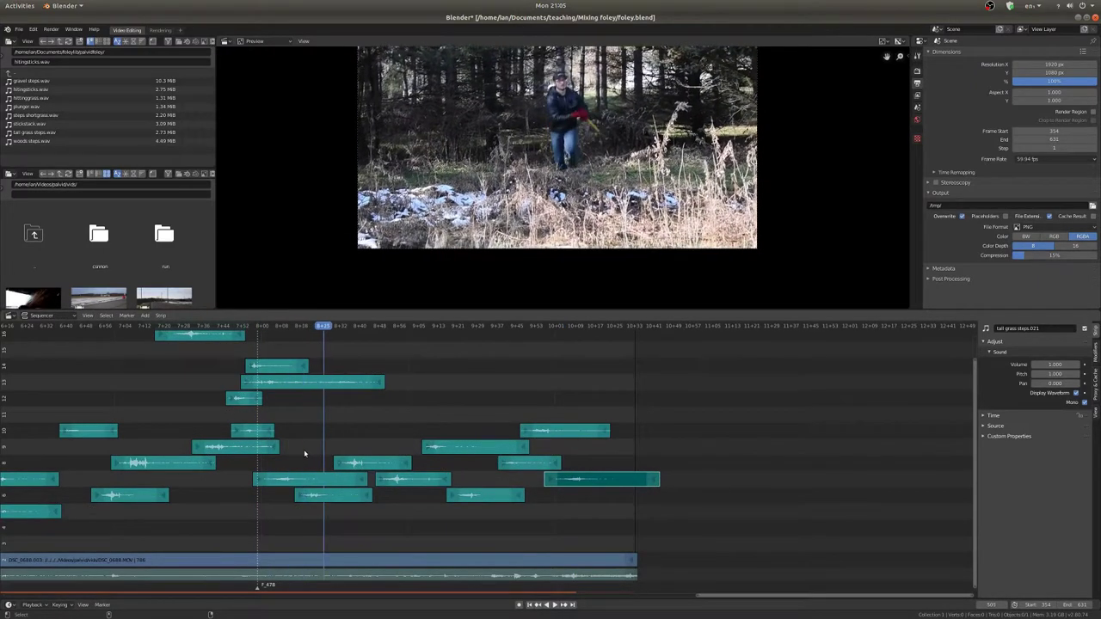
{"action": "scroll", "coordinate": [386, 458], "scroll_direction": "up", "scroll_amount": 18, "text": "alt"}
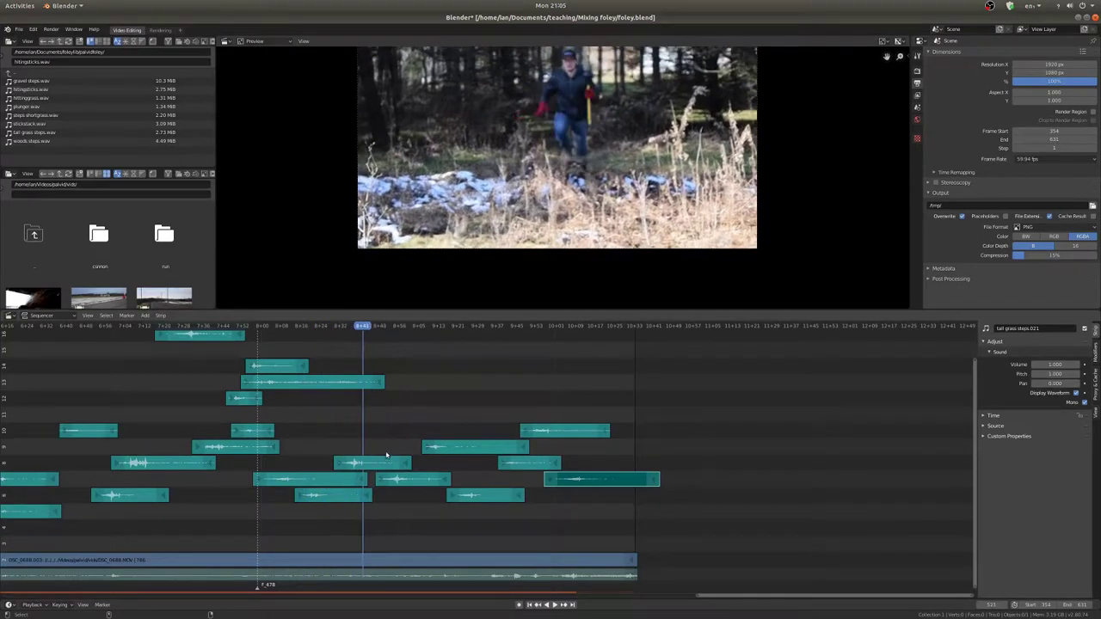
{"action": "right_click", "coordinate": [265, 477]}
{"action": "scroll", "coordinate": [651, 126], "scroll_direction": "up", "scroll_amount": 5}
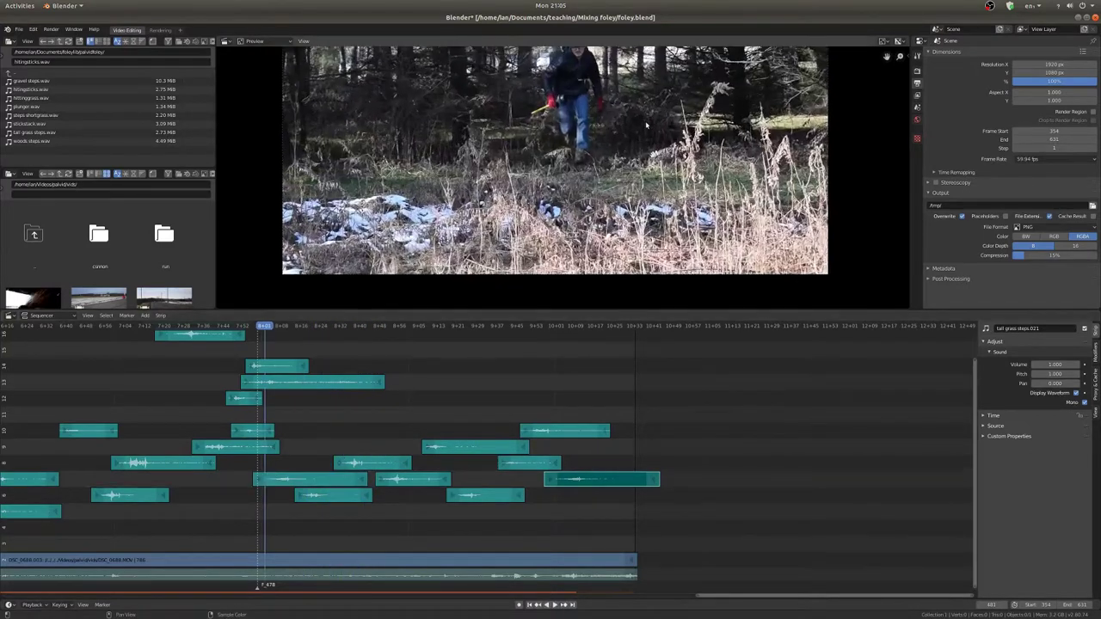
{"action": "middle_click_drag", "start_coordinate": [650, 127], "coordinate": [648, 179]}
{"action": "key", "text": "space"}
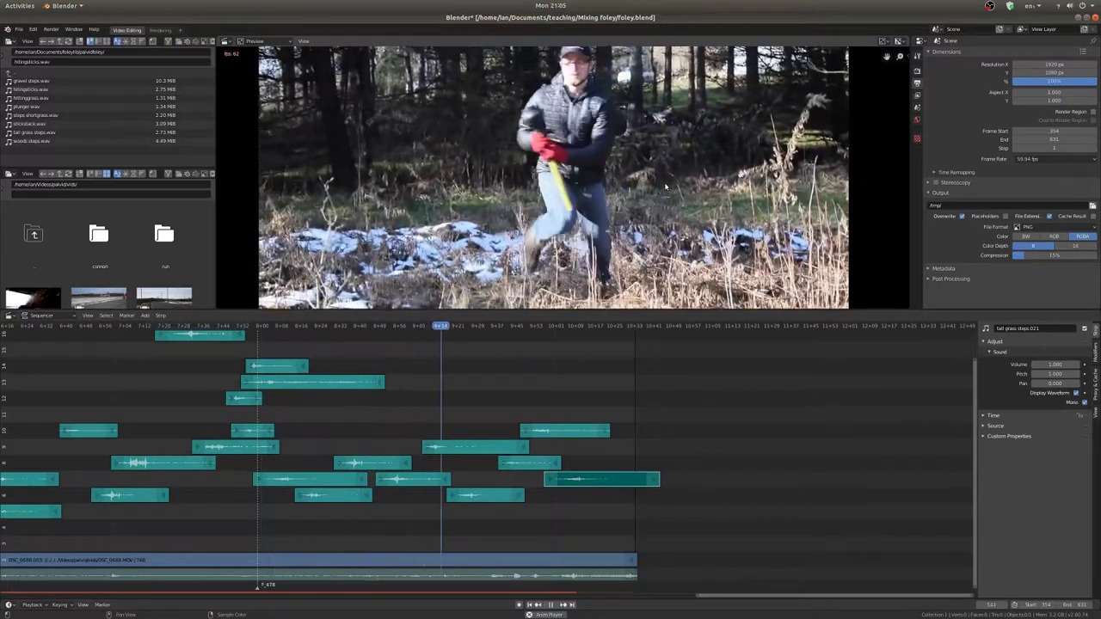
{"action": "scroll", "coordinate": [665, 186], "scroll_direction": "down", "scroll_amount": 1}
{"action": "key", "text": "space"}
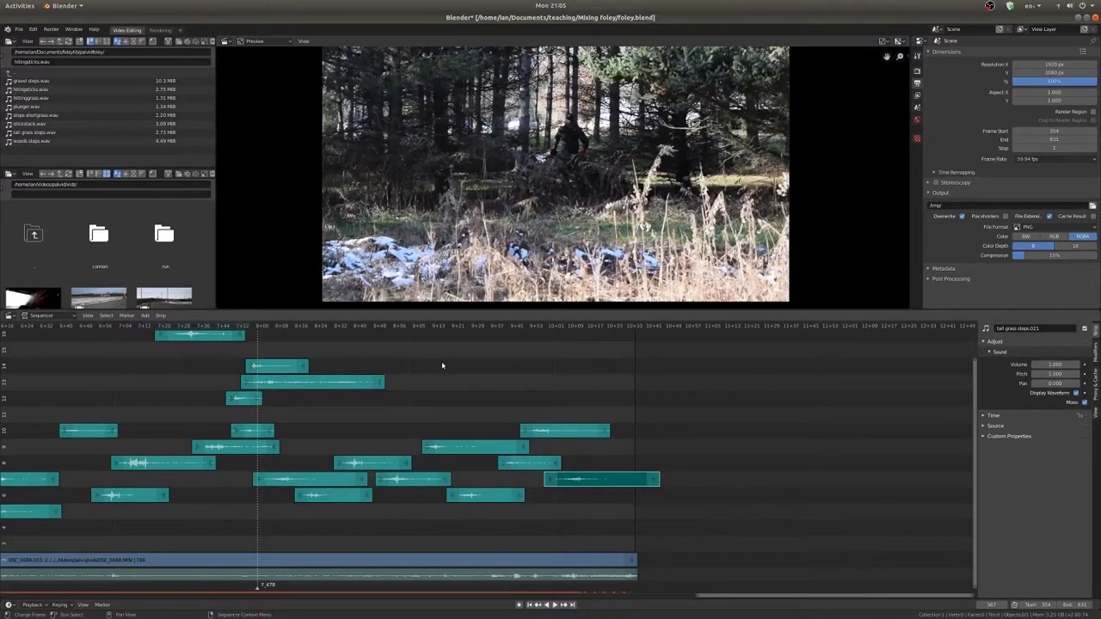
Return to the start of the clip and set the volume of the first tall grass footstep on channel 5 to 0.2.
{"action": "key", "text": "Home"}
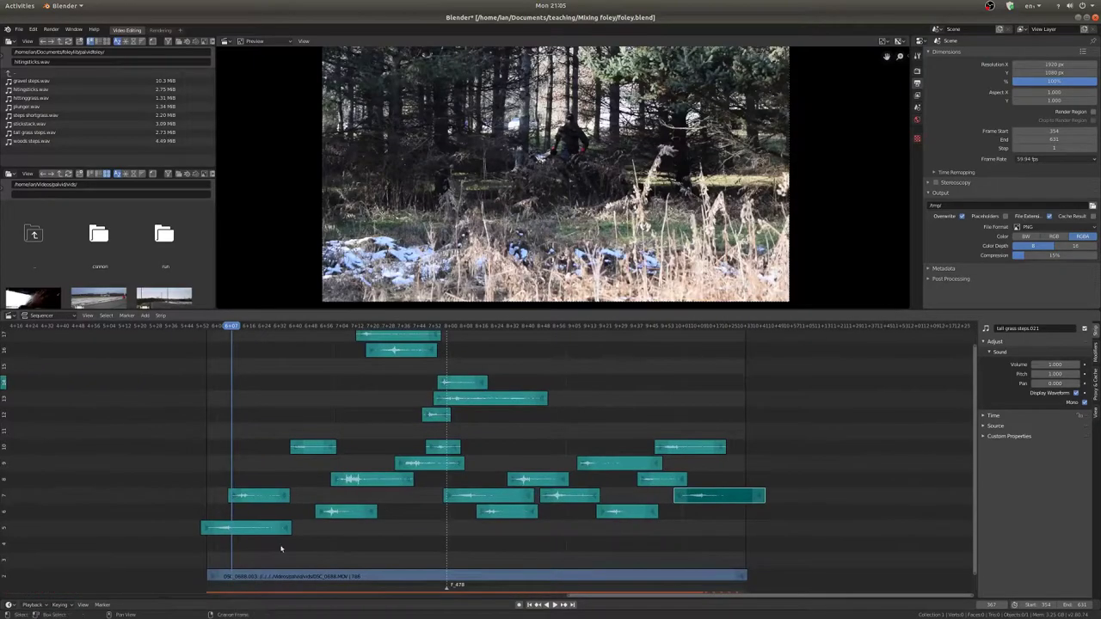
{"action": "mouse_move", "coordinate": [207, 484]}
{"action": "right_mouse_down"}
{"action": "mouse_move", "coordinate": [322, 489]}
{"action": "mouse_move", "coordinate": [210, 482]}
{"action": "right_mouse_up"}
{"action": "scroll", "coordinate": [224, 462], "scroll_direction": "up", "scroll_amount": 2}
{"action": "middle_click_drag", "start_coordinate": [225, 462], "coordinate": [373, 454]}
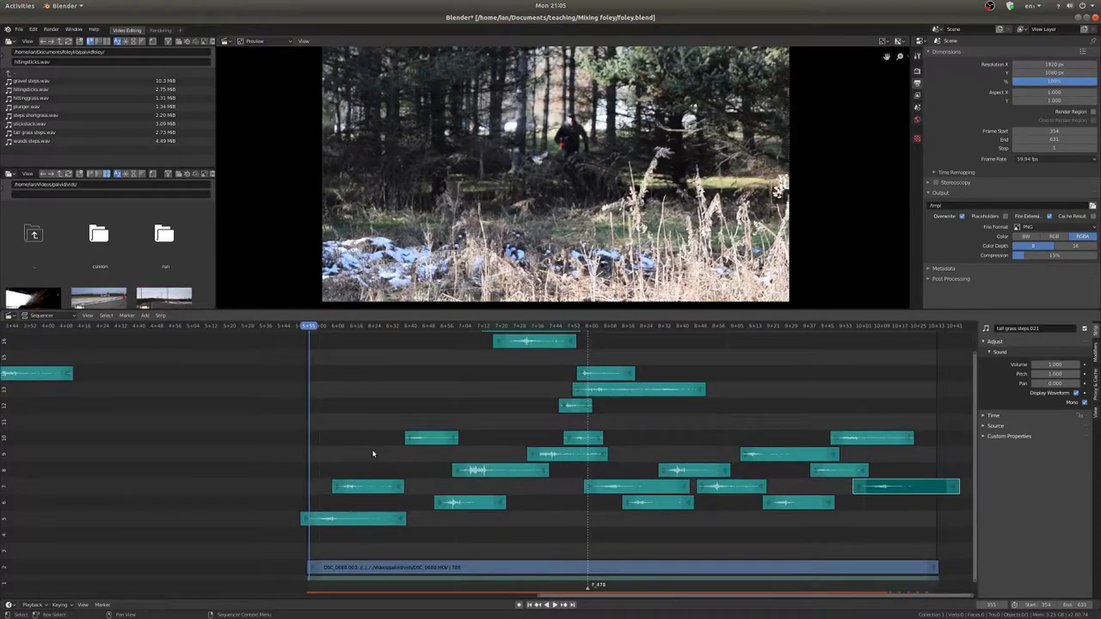
{"action": "scroll", "coordinate": [350, 456], "scroll_direction": "up", "scroll_amount": 4}
{"action": "scroll", "coordinate": [393, 519], "scroll_direction": "up", "scroll_amount": 3}
{"action": "middle_click_drag", "start_coordinate": [274, 529], "coordinate": [418, 519]}
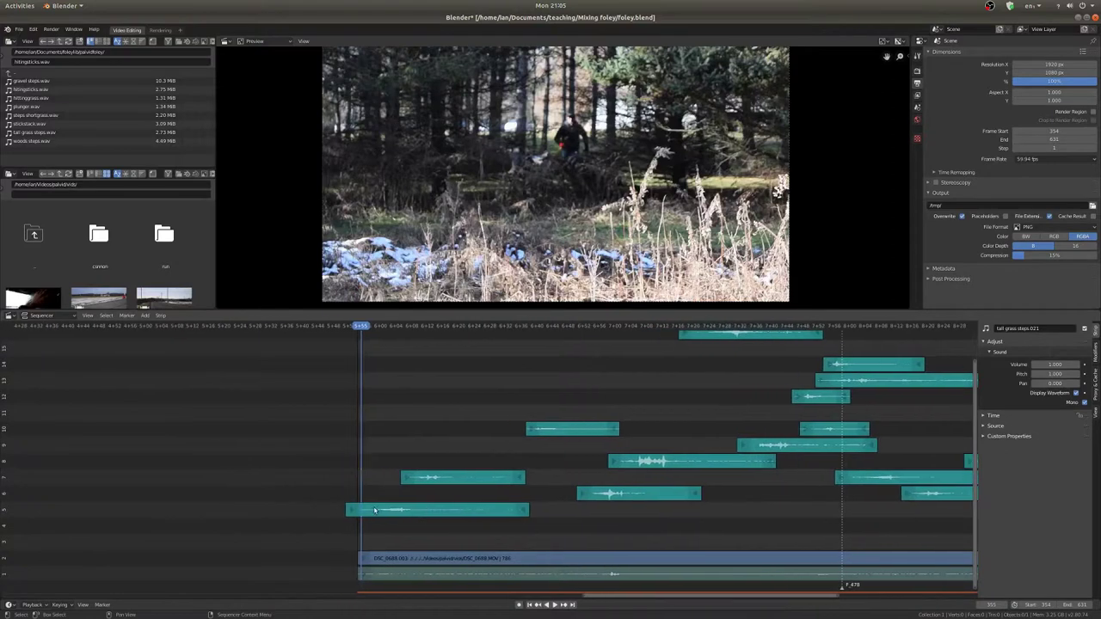
{"action": "left_click", "coordinate": [375, 510]}
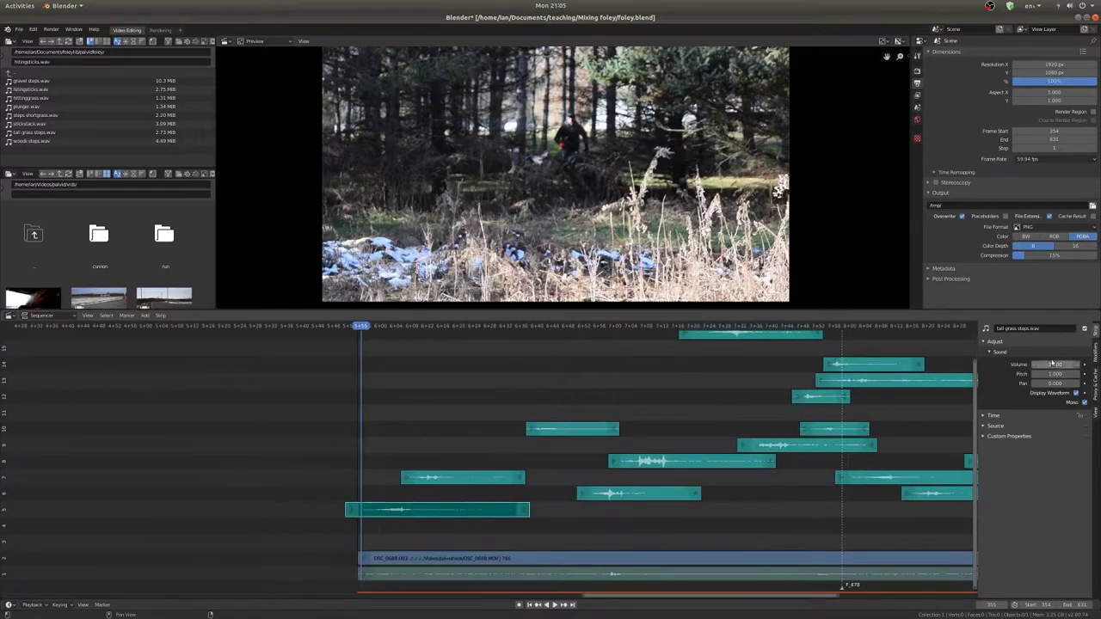
{"action": "mouse_move", "coordinate": [1051, 365]}
{"action": "left_mouse_down"}
{"action": "mouse_move", "coordinate": [1086, 365]}
{"action": "mouse_move", "coordinate": [1045, 363]}
{"action": "left_mouse_up"}
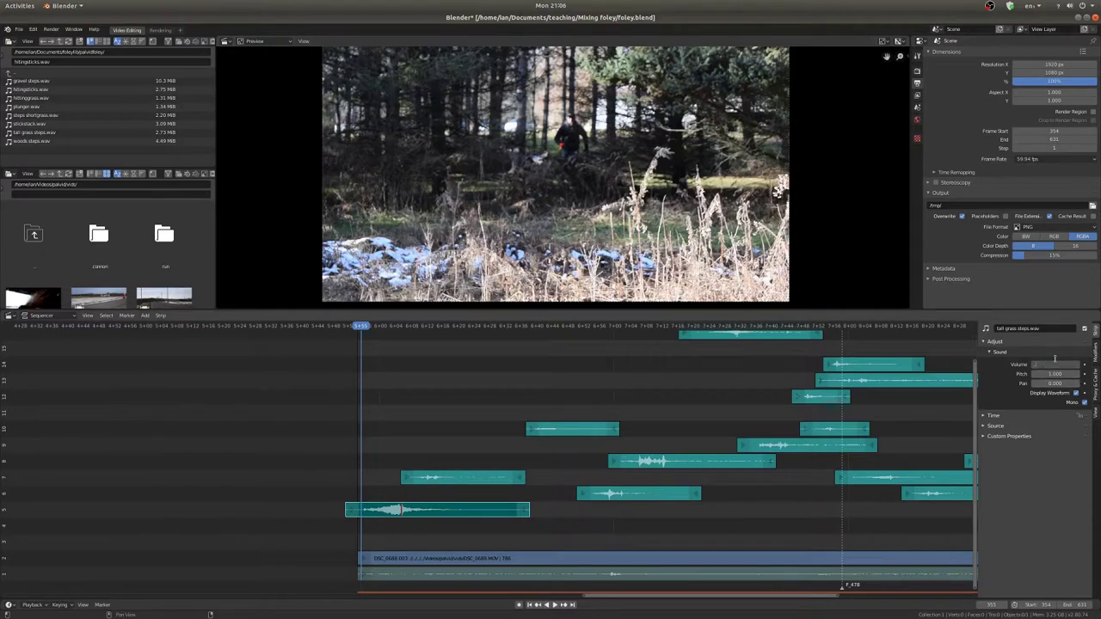
{"action": "key", "text": "Return"}
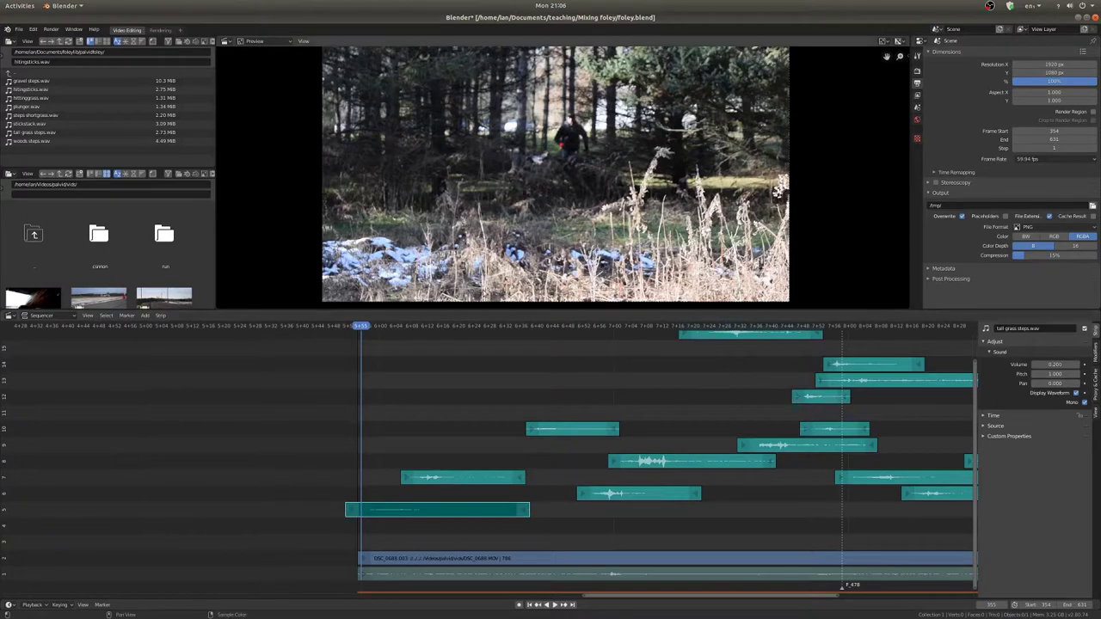
Set the volume of the first channel 7 footstep to 0.15 and lower the volume of the first hitting sticks strip on channel 10.
{"action": "key", "text": "space"}
{"action": "left_click", "coordinate": [435, 479]}
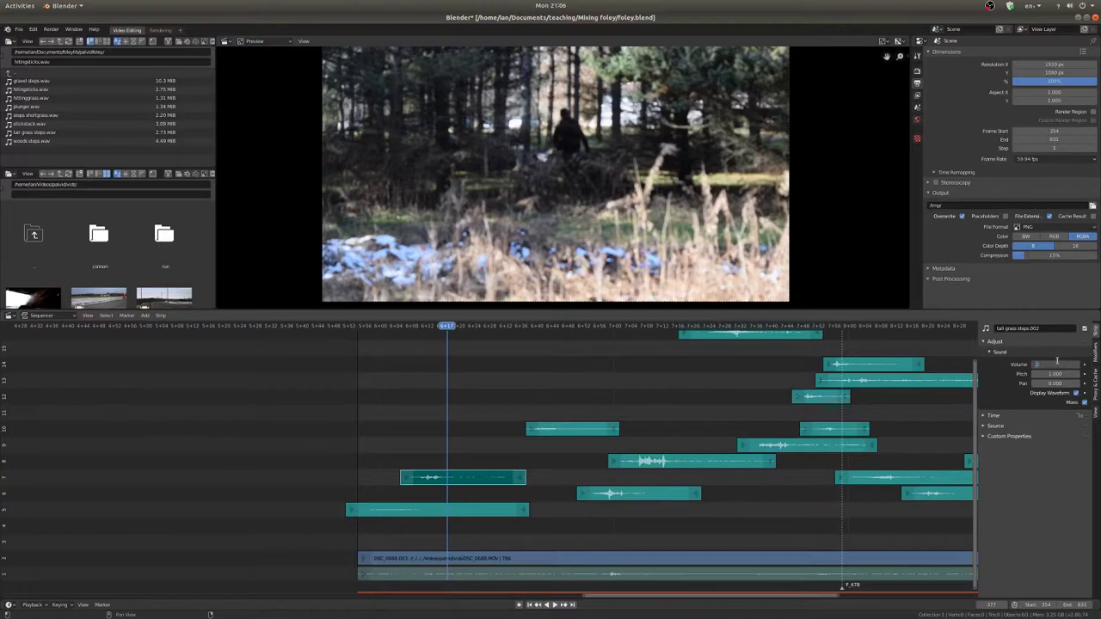
{"action": "key", "text": "Return"}
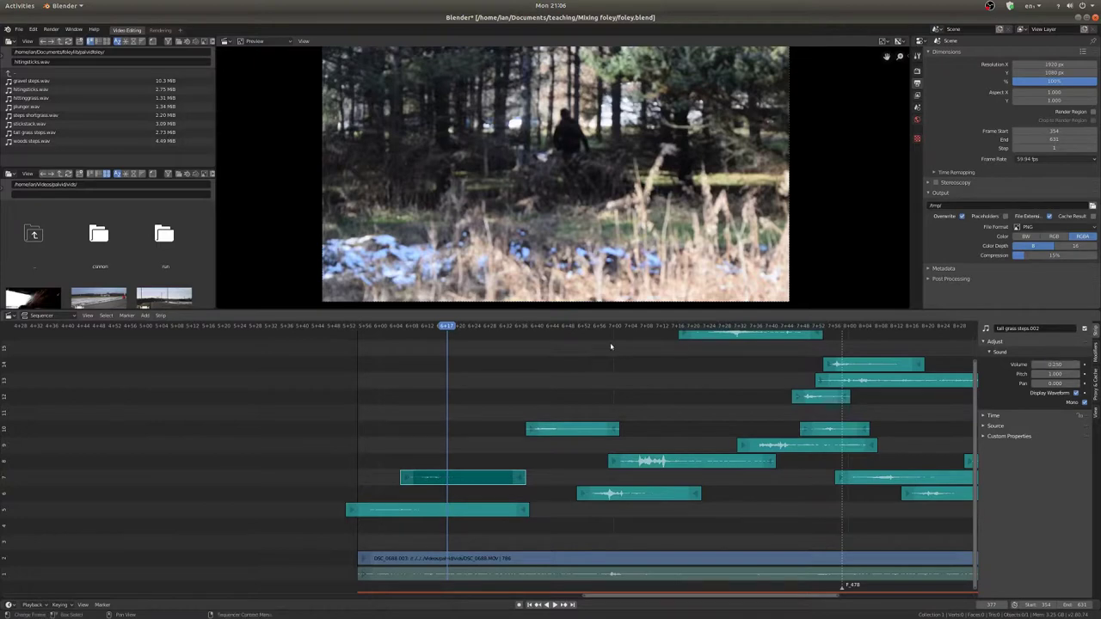
{"action": "key", "text": "space"}
{"action": "left_click", "coordinate": [564, 430]}
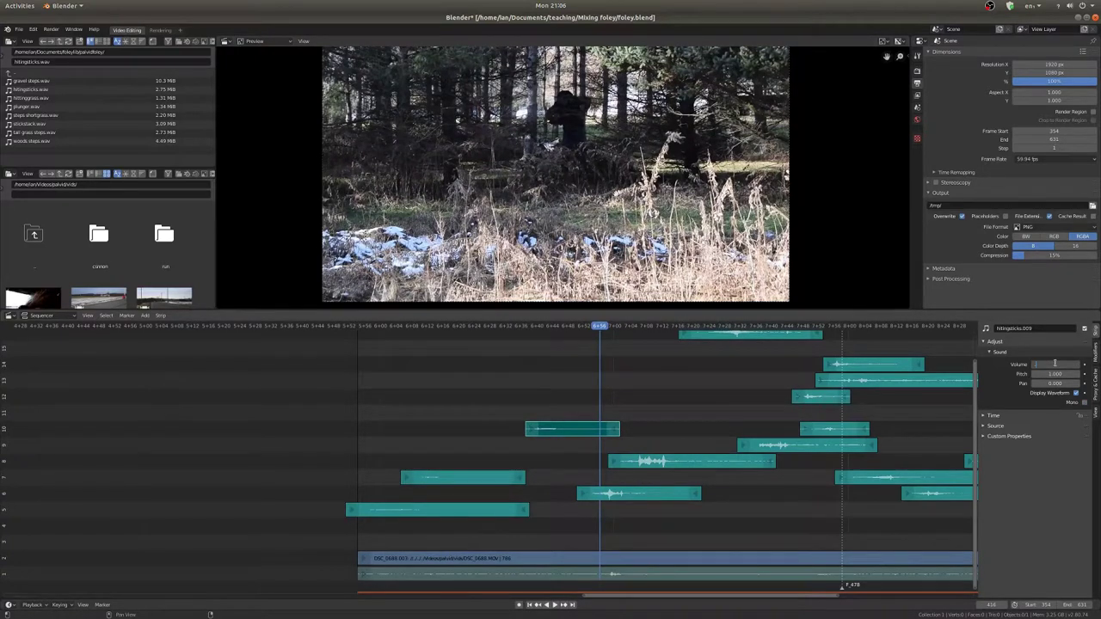
Play back the passage around frame 400 and slide the stick stack strip on channel 8 about 4 frames earlier.
{"action": "left_click", "coordinate": [619, 496]}
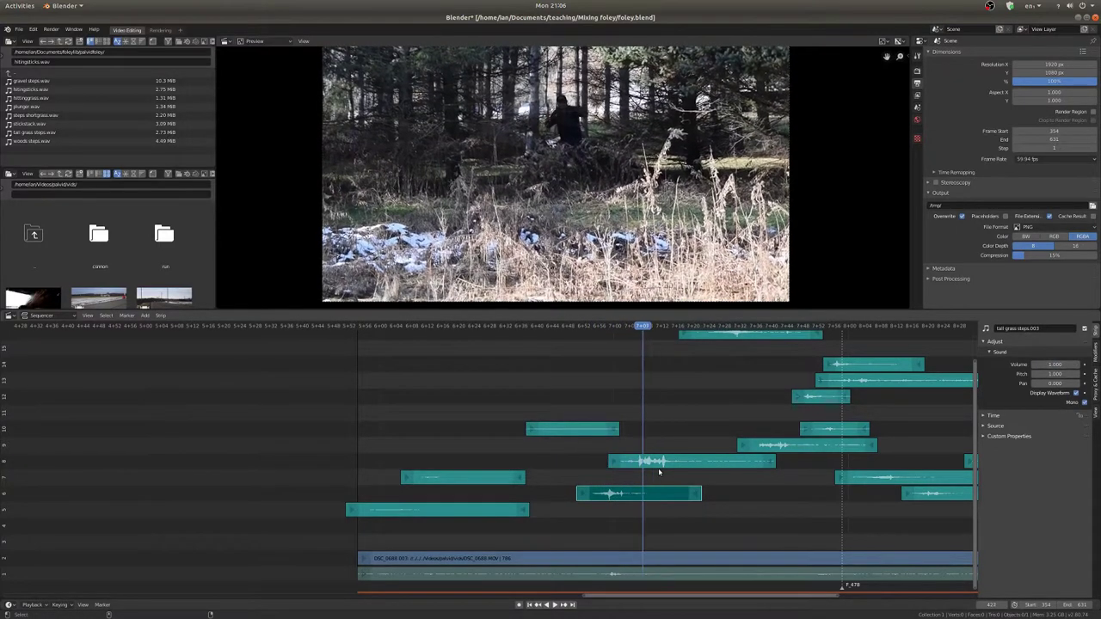
{"action": "key", "text": "Escape"}
{"action": "right_click", "coordinate": [545, 444], "text": "shift"}
{"action": "key", "text": "space"}
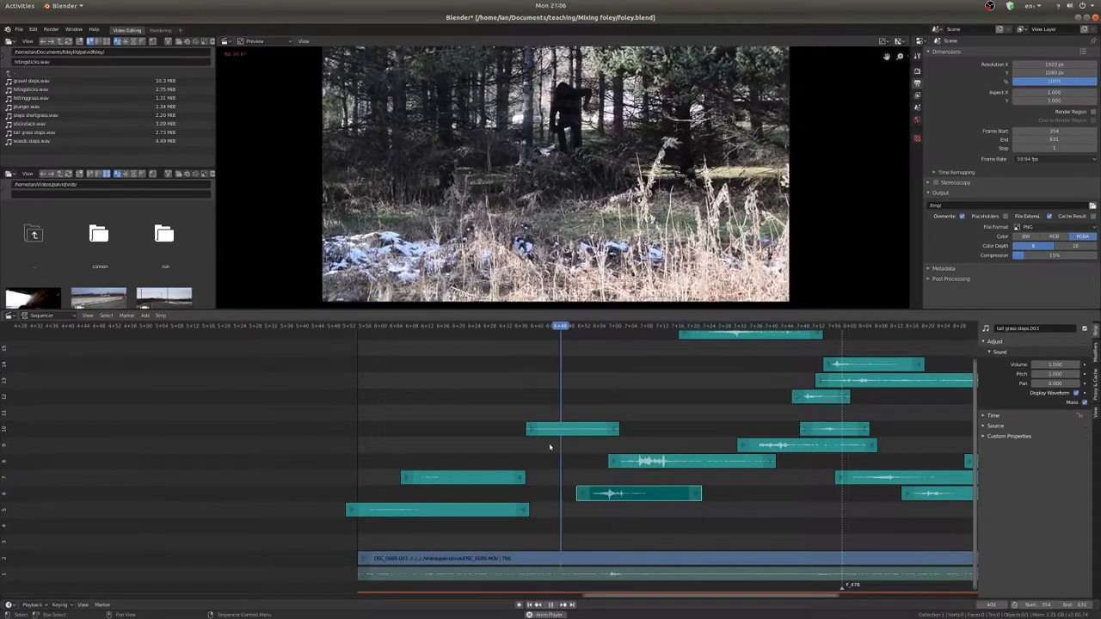
{"action": "key", "text": "space"}
{"action": "scroll", "coordinate": [640, 465], "scroll_direction": "up", "scroll_amount": 1}
{"action": "scroll", "coordinate": [640, 465], "scroll_direction": "down", "scroll_amount": 2}
{"action": "left_click", "coordinate": [643, 500]}
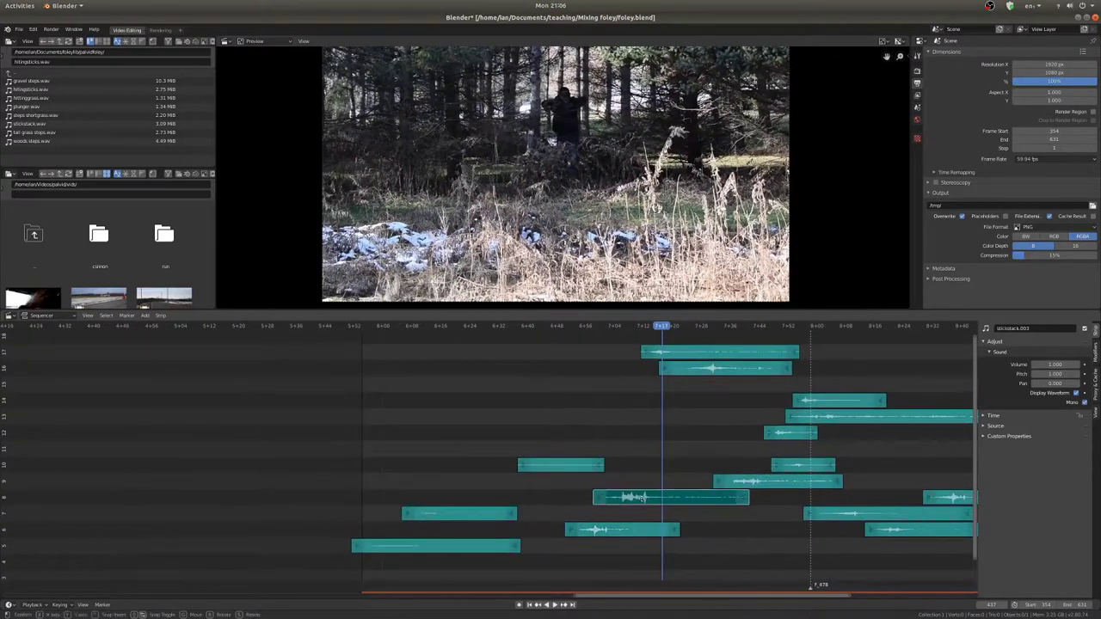
{"action": "key", "text": "g"}
{"action": "left_click", "coordinate": [632, 503]}
Slide the tall grass footstep on channel 17 about one frame earlier and play the passage back.
{"action": "left_click", "coordinate": [678, 352]}
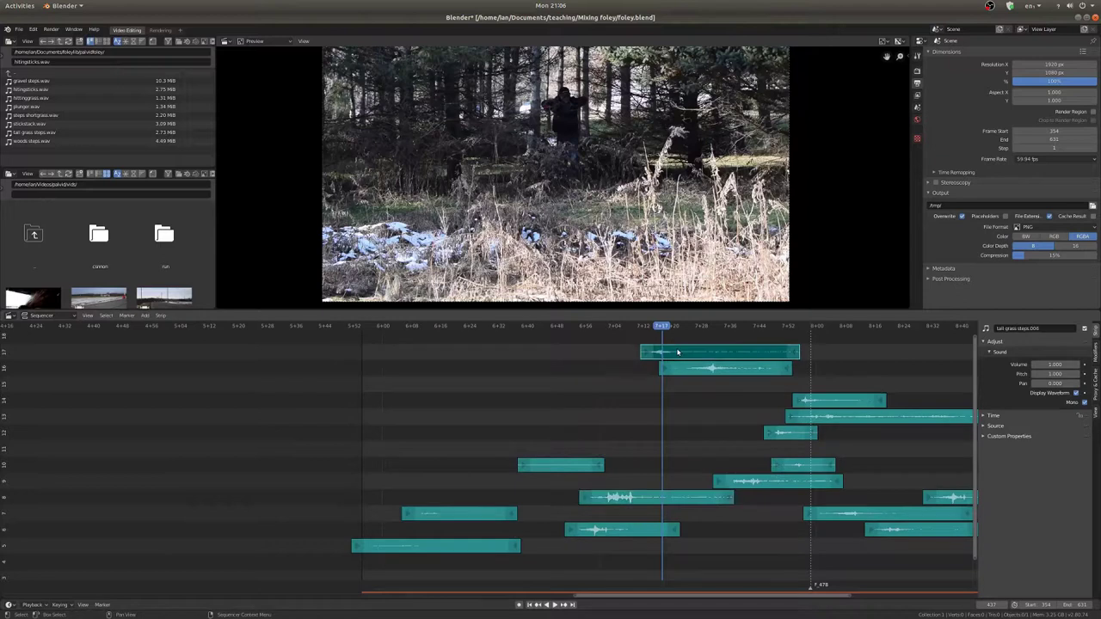
{"action": "key", "text": "g"}
{"action": "left_click", "coordinate": [674, 352]}
{"action": "right_click_drag", "start_coordinate": [553, 473], "coordinate": [569, 471], "text": "shift"}
{"action": "key", "text": "space"}
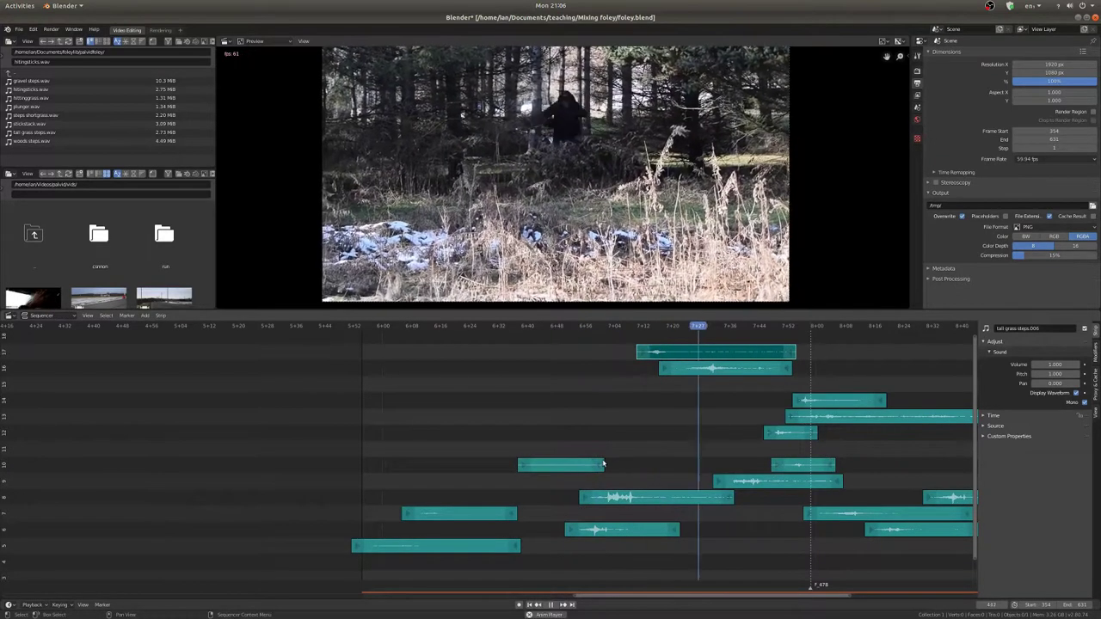
Lower the volume of the first channel 6 footstep and set the volume of the first stick stack strip on channel 8 to 0.6.
{"action": "key", "text": "space"}
{"action": "right_click", "coordinate": [584, 511]}
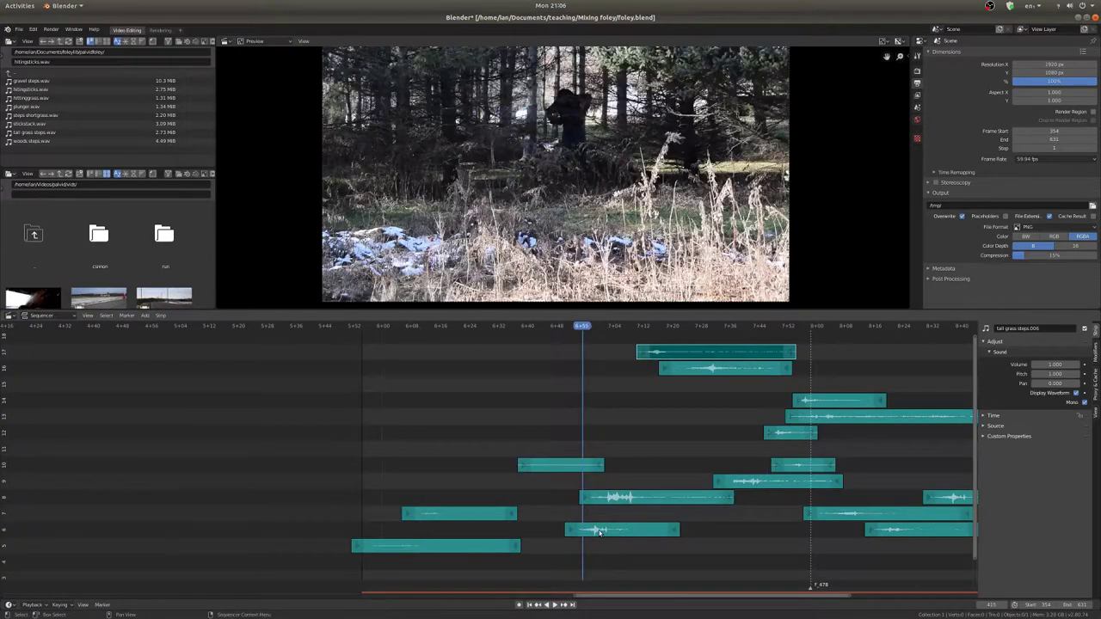
{"action": "left_click", "coordinate": [601, 532]}
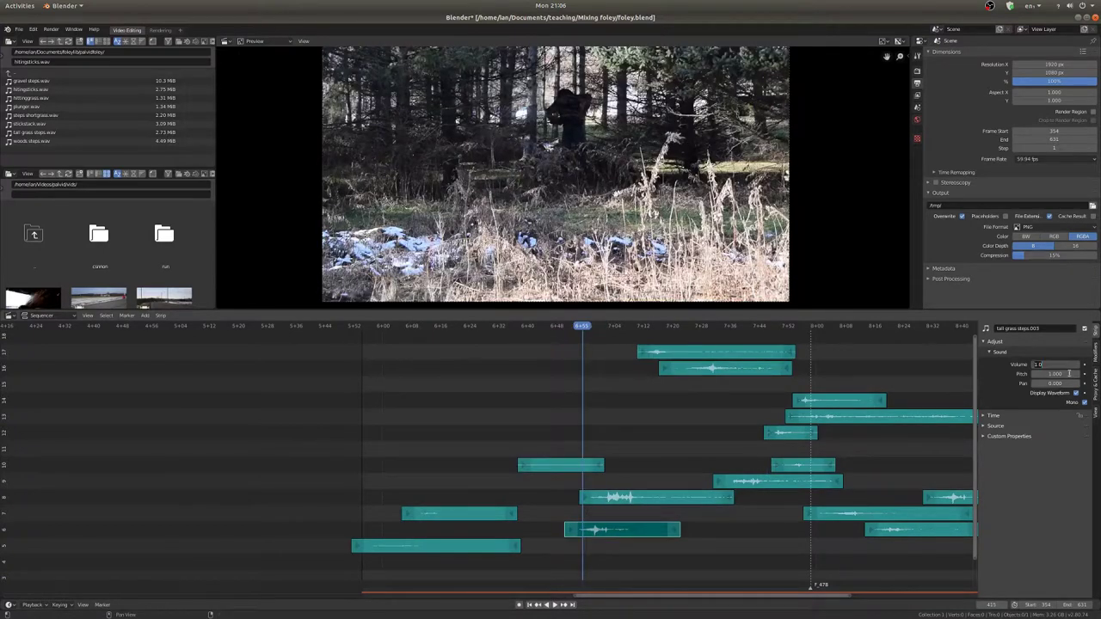
{"action": "key", "text": "Return"}
{"action": "left_click", "coordinate": [626, 502]}
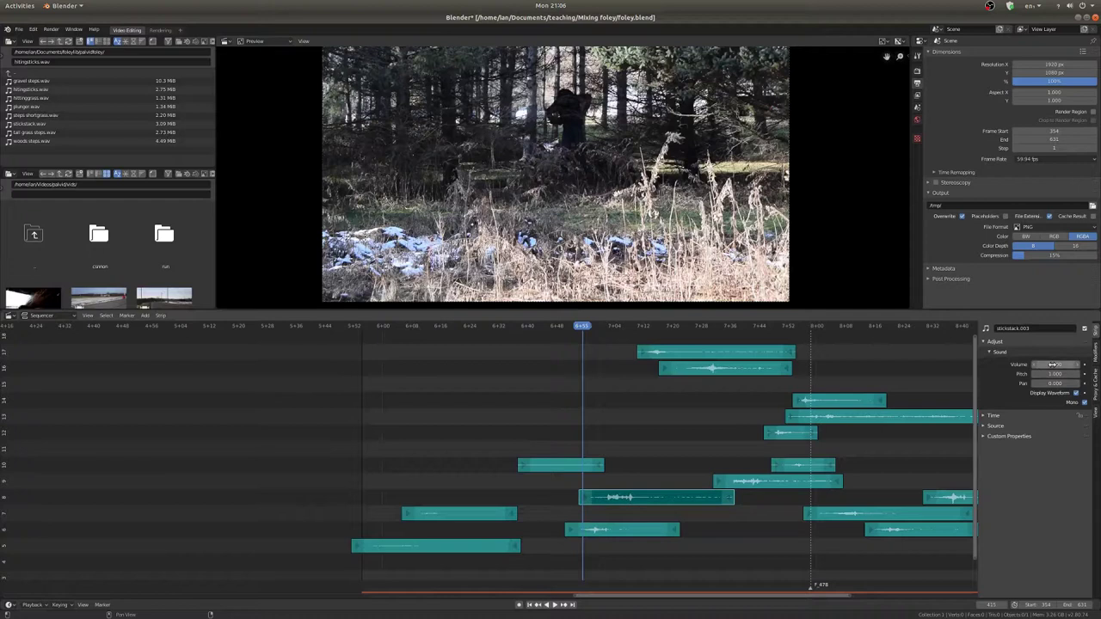
{"action": "key", "text": "space"}
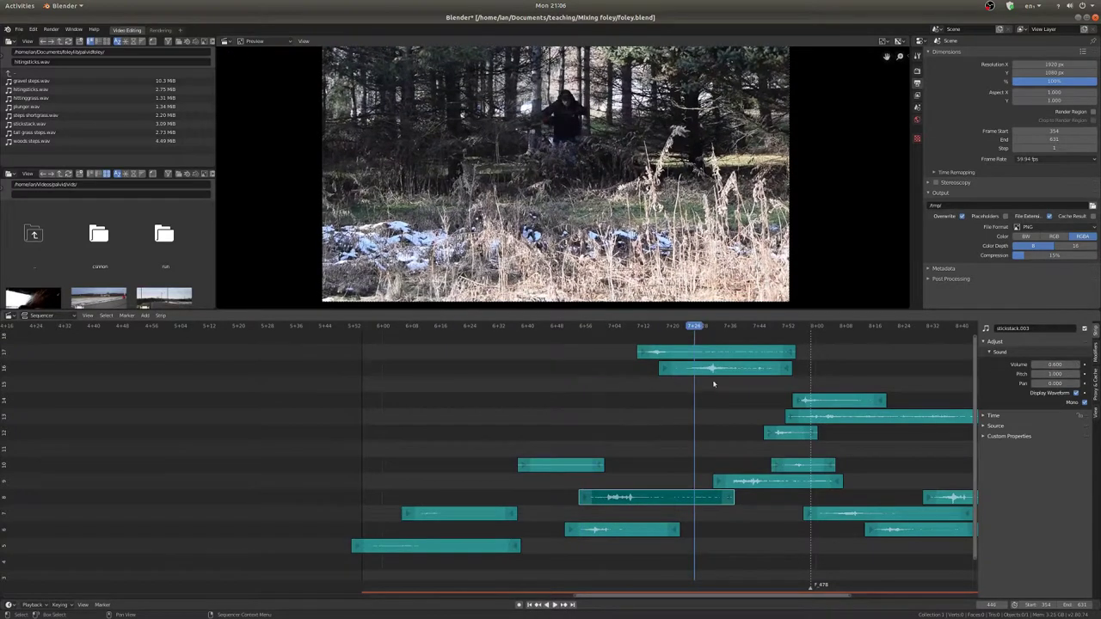
Set the volume of the tall grass footsteps on channels 17 and 16 to 0.5 each.
{"action": "left_click", "coordinate": [661, 355]}
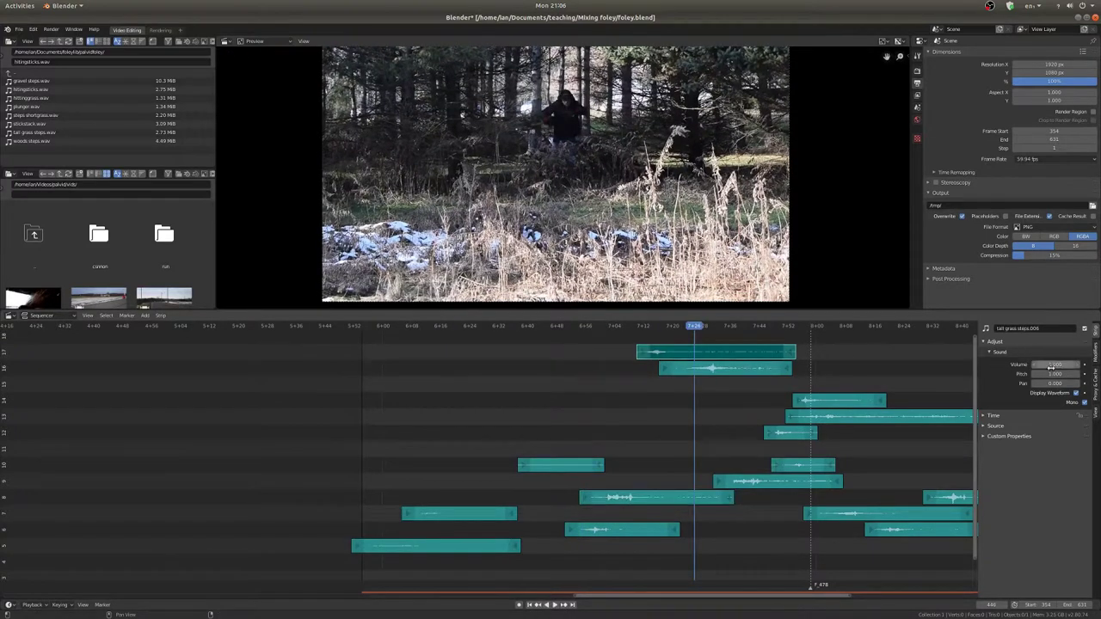
{"action": "left_click", "coordinate": [1055, 365]}
{"action": "key", "text": "Return"}
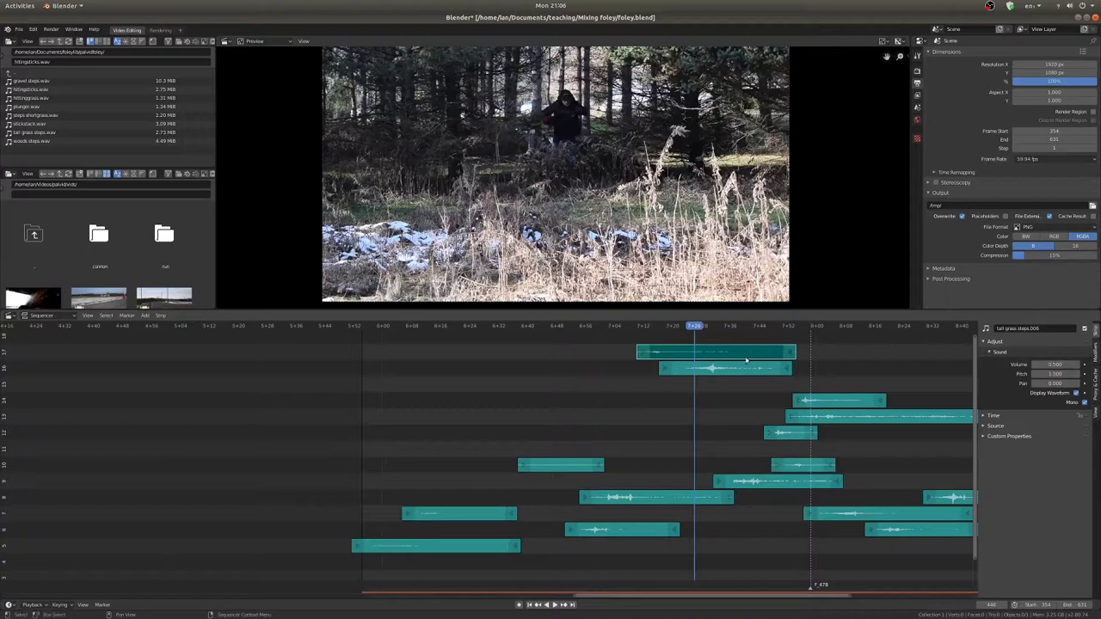
{"action": "left_click", "coordinate": [729, 368]}
{"action": "left_click", "coordinate": [1054, 364]}
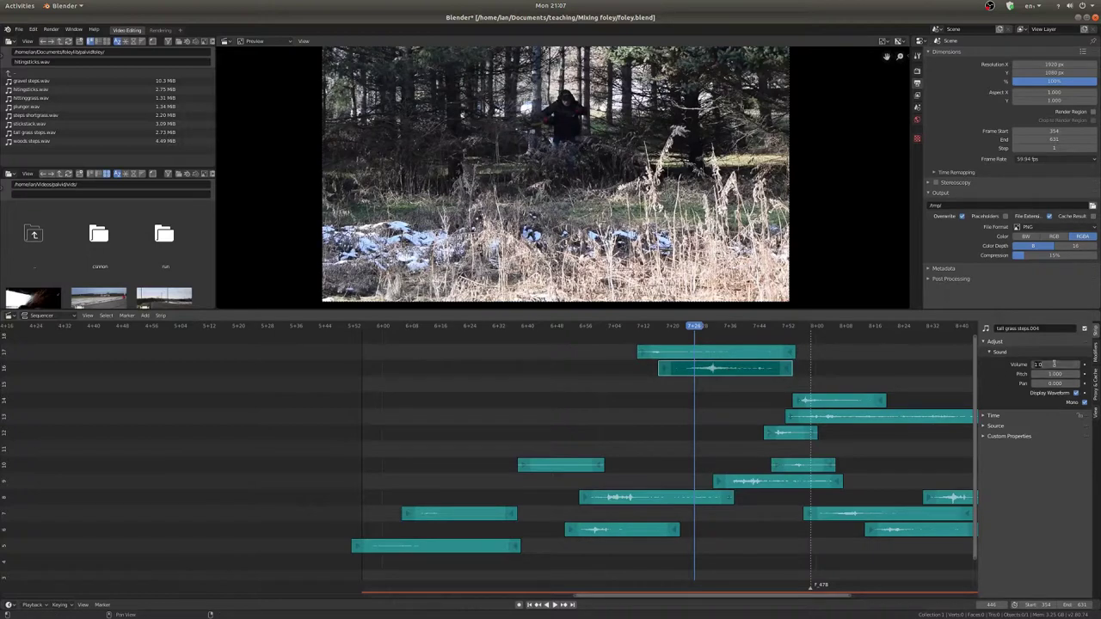
{"action": "key", "text": "Return"}
Play back the passage leading up to about frame 510 to check the balance of the footsteps and stick sounds.
{"action": "left_click_drag", "start_coordinate": [597, 413], "coordinate": [545, 418]}
{"action": "key", "text": "space"}
{"action": "middle_click_drag", "start_coordinate": [694, 402], "coordinate": [639, 403]}
{"action": "key", "text": "space"}
{"action": "middle_click_drag", "start_coordinate": [708, 455], "coordinate": [616, 445]}
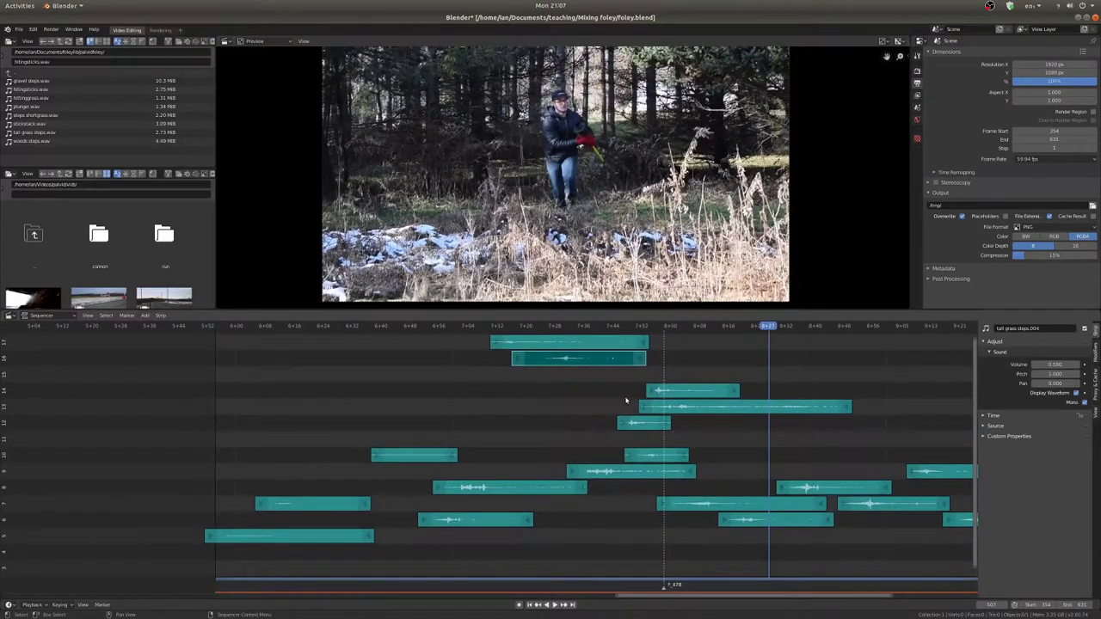
{"action": "left_click_drag", "start_coordinate": [597, 398], "coordinate": [583, 390]}
{"action": "key", "text": "space"}
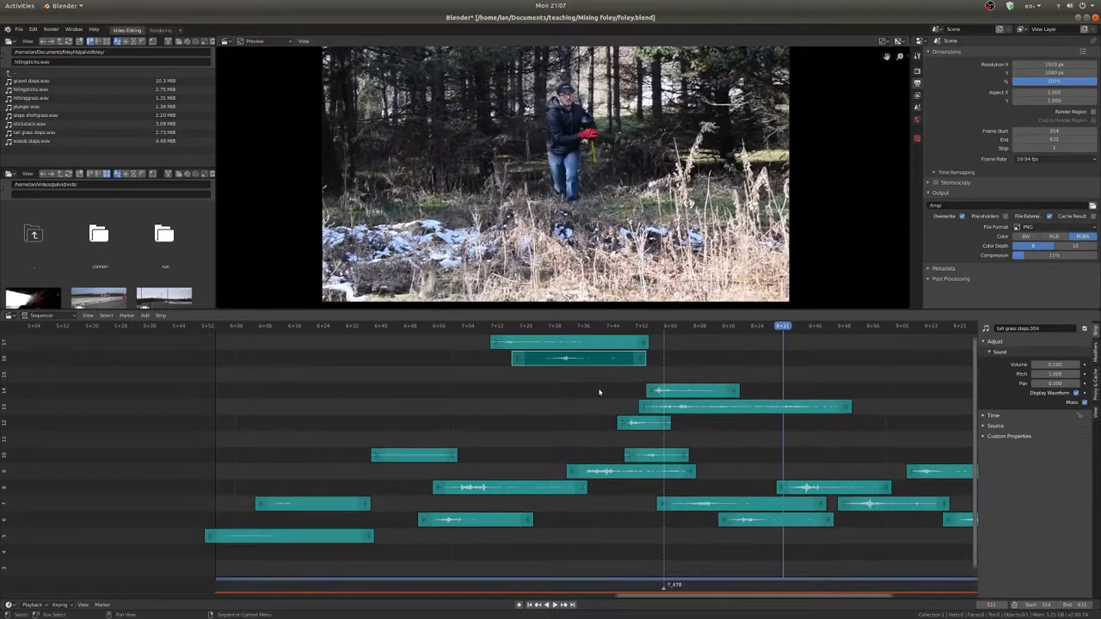
Set the volume of the hitting sticks strip on channel 14 to 0.5 and the one on channel 12 to 0.7.
{"action": "left_click", "coordinate": [690, 390]}
{"action": "left_click", "coordinate": [1071, 364]}
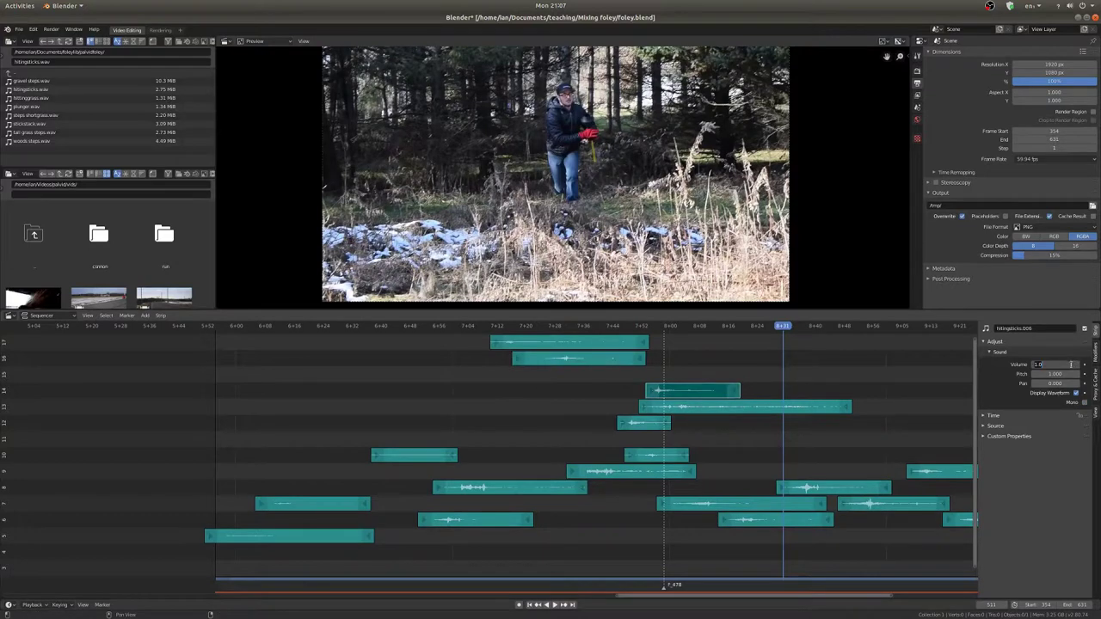
{"action": "type", "text": "0.5"}
{"action": "key", "text": "Return"}
{"action": "left_click", "coordinate": [640, 424]}
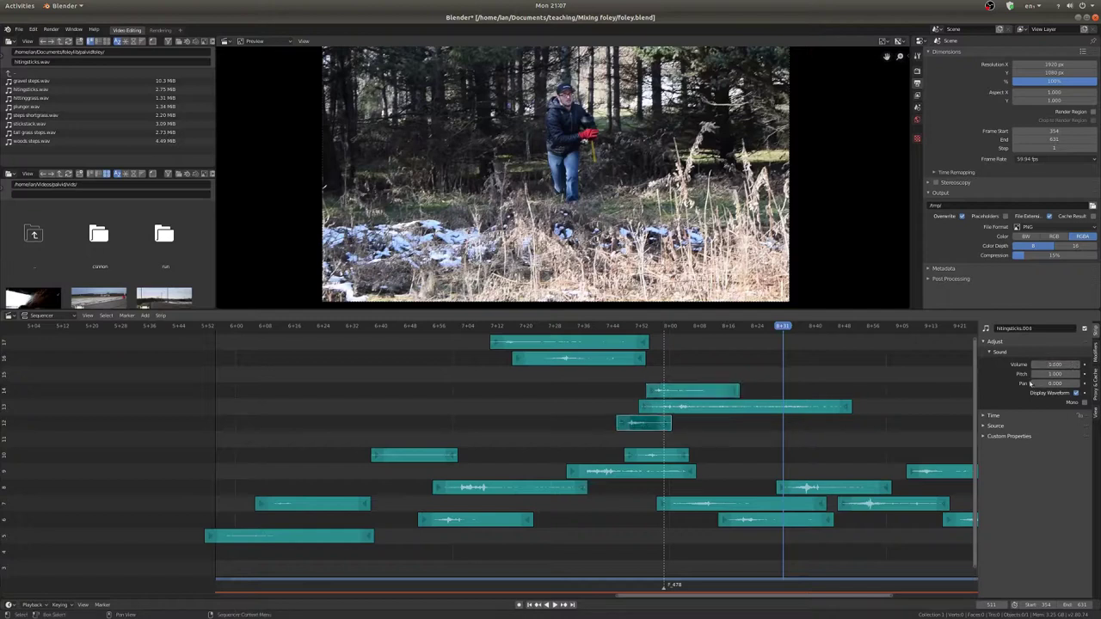
{"action": "left_click", "coordinate": [1050, 363]}
{"action": "type", "text": ".7"}
{"action": "key", "text": "Return"}
Set the volume of the second hitting sticks strip on channel 10, near the F_478 marker, to 0.5.
{"action": "left_click", "coordinate": [644, 460]}
{"action": "left_click", "coordinate": [1060, 364]}
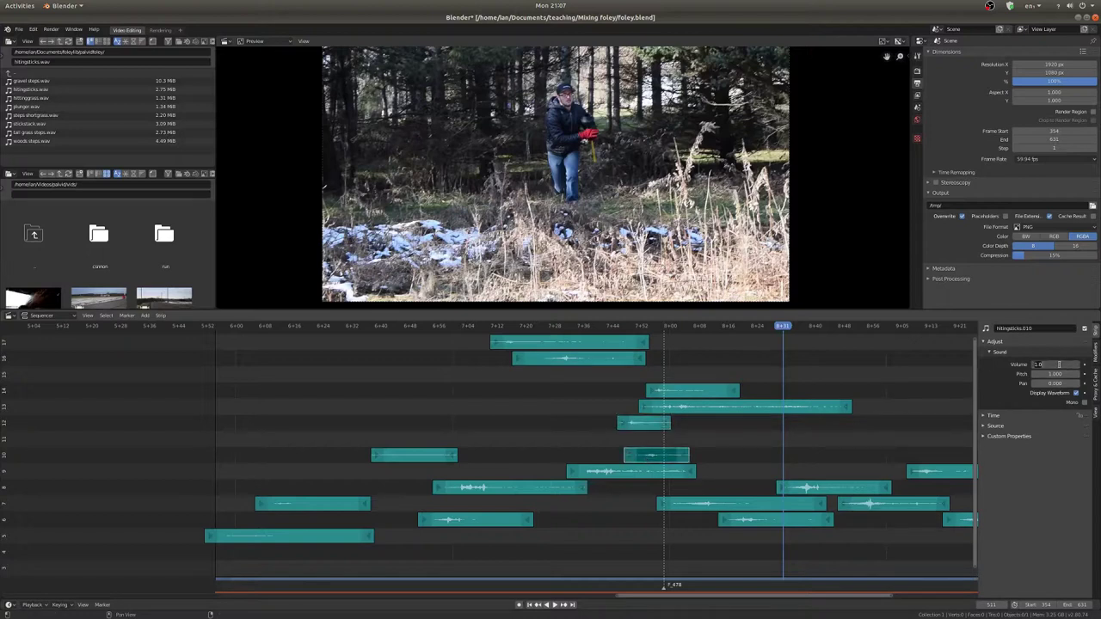
{"action": "type", "text": ".5"}
{"action": "key", "text": "Return"}
Play back the passage from about frame 430 several times to judge the stick sound levels.
{"action": "right_click_drag", "start_coordinate": [561, 430], "coordinate": [517, 426]}
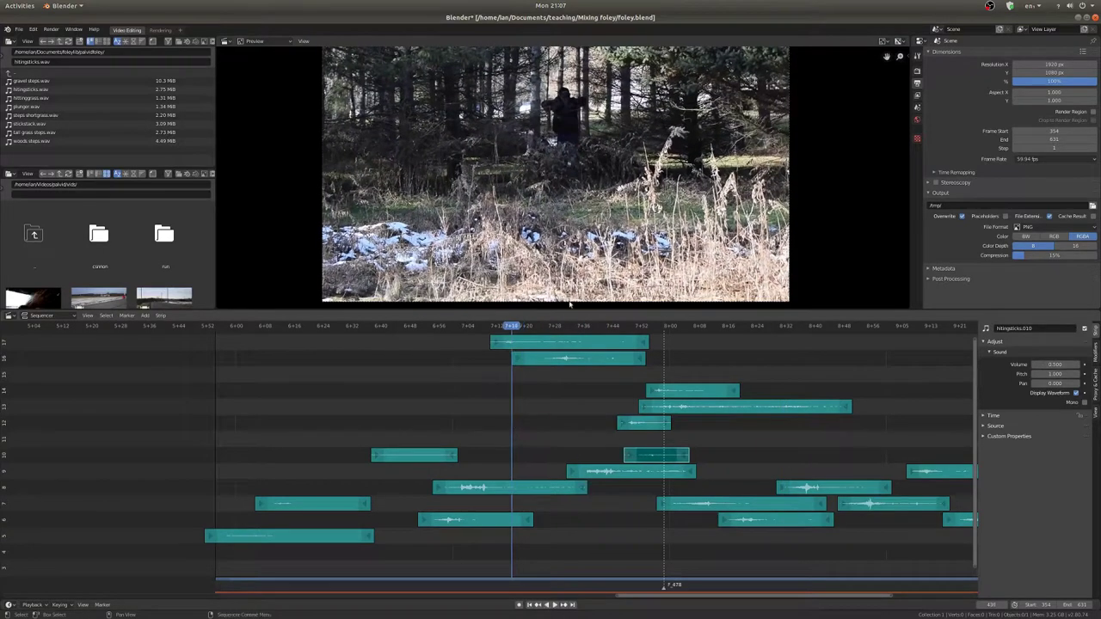
{"action": "key", "text": "space"}
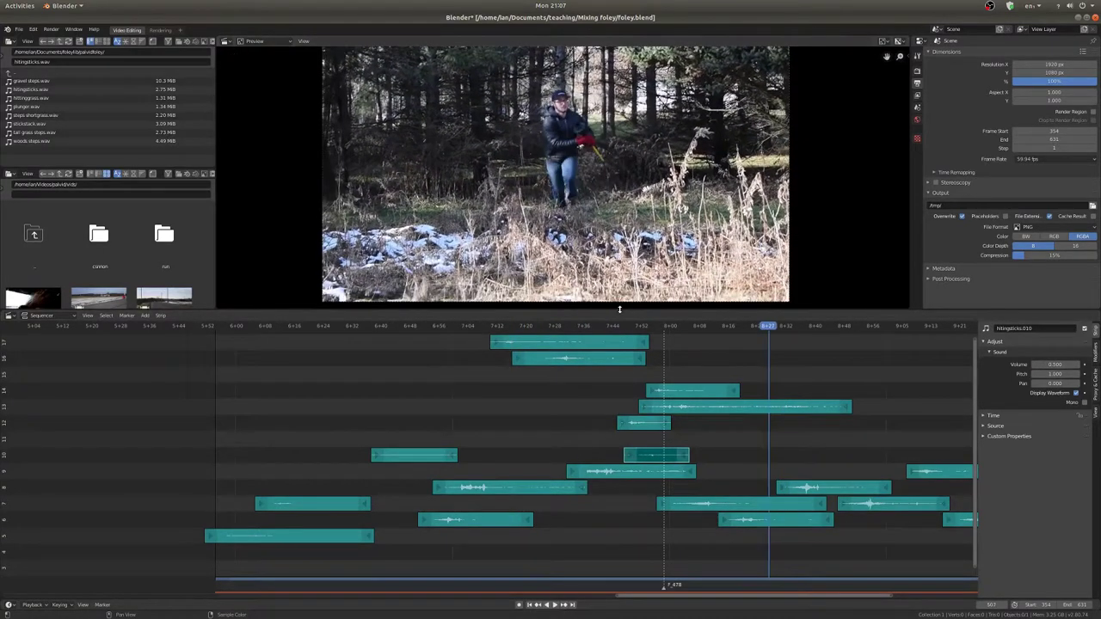
{"action": "key", "text": "space"}
{"action": "right_click_drag", "start_coordinate": [563, 430], "coordinate": [560, 430]}
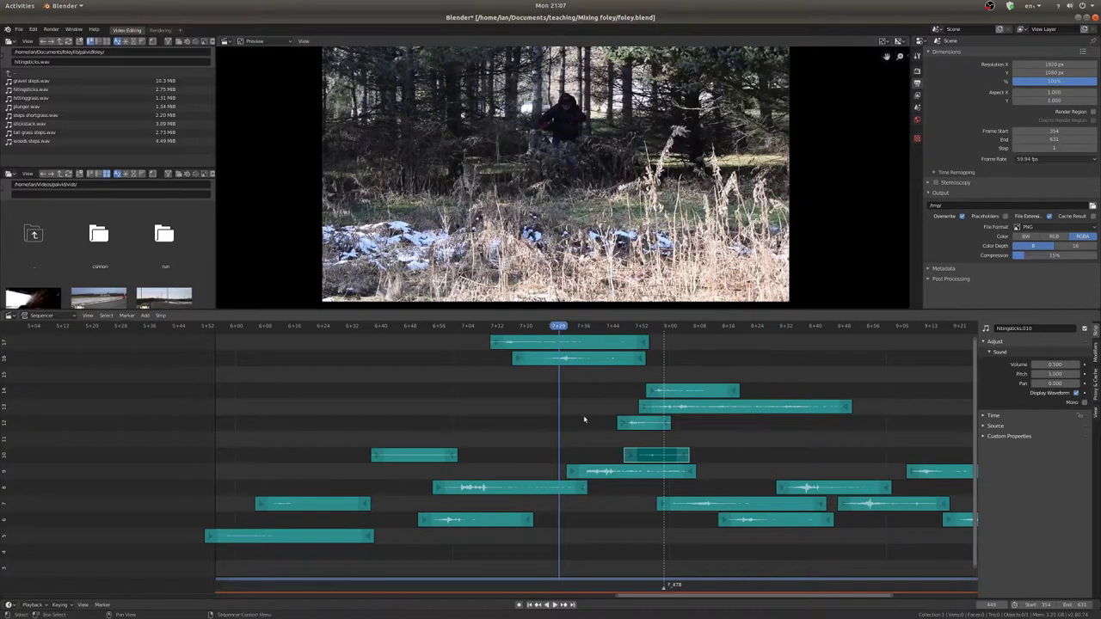
{"action": "key", "text": "space"}
{"action": "right_click_drag", "start_coordinate": [623, 401], "coordinate": [537, 409]}
{"action": "key", "text": "space"}
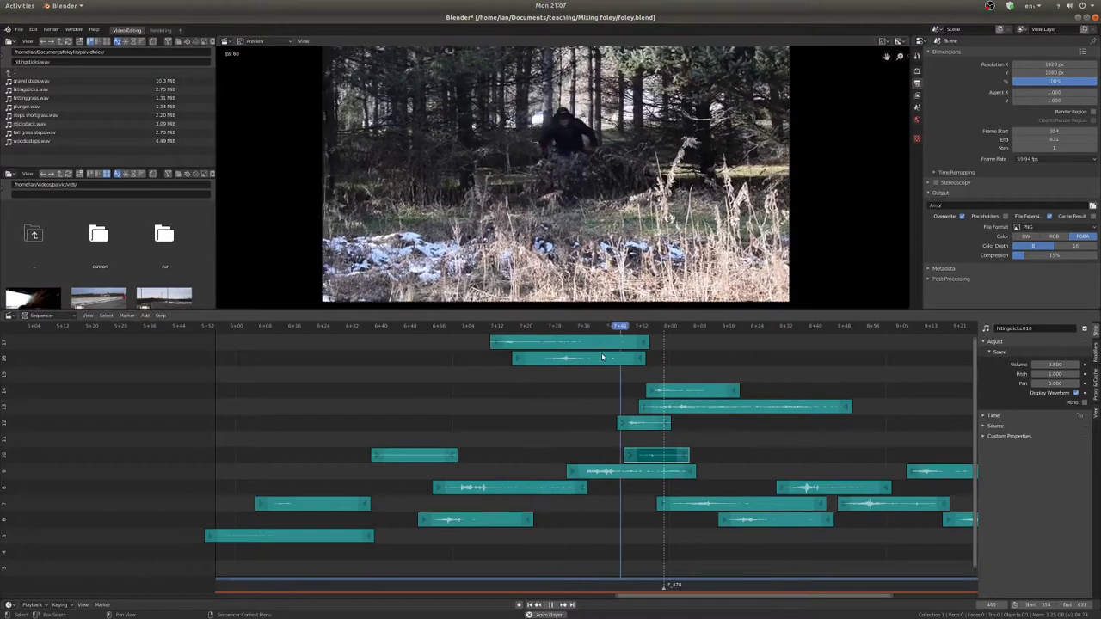
Set the volume of the channel 7 footstep beginning near the F_478 marker to 0.5 and play back from about frame 485.
{"action": "key", "text": "Home"}
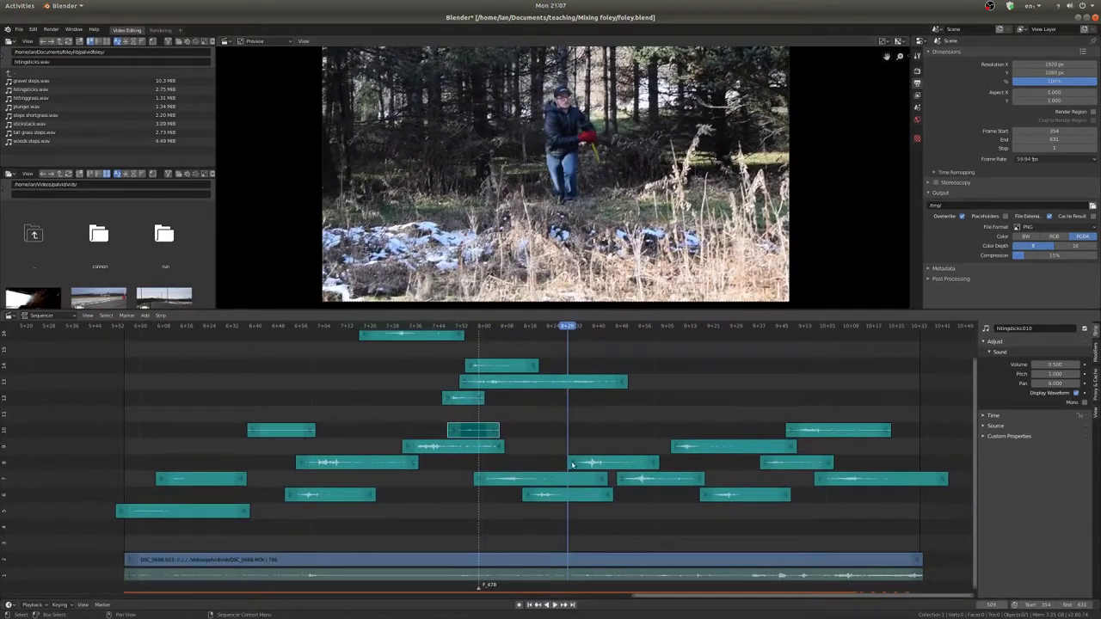
{"action": "left_click", "coordinate": [548, 484]}
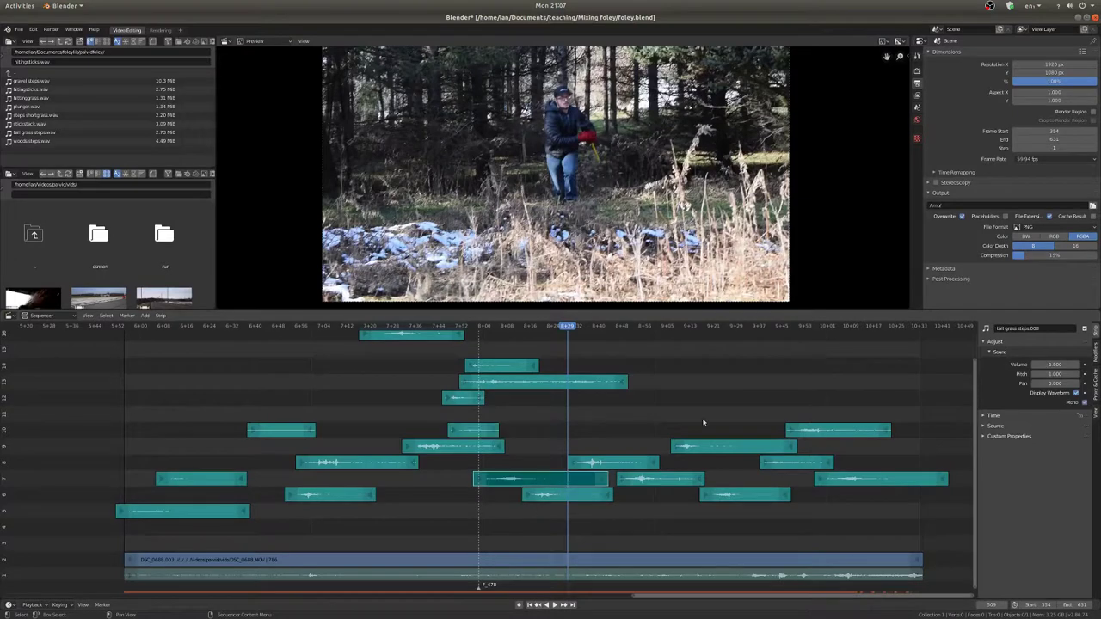
{"action": "left_click", "coordinate": [1047, 366]}
{"action": "type", "text": "0.5"}
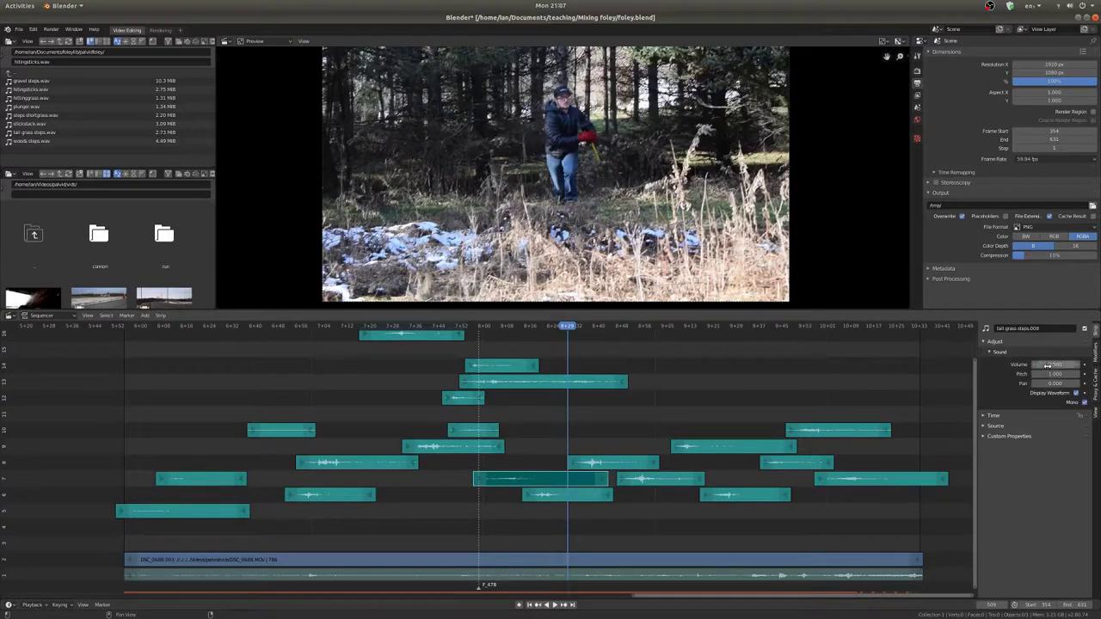
{"action": "key", "text": "Return"}
{"action": "left_click_drag", "start_coordinate": [528, 497], "coordinate": [499, 484]}
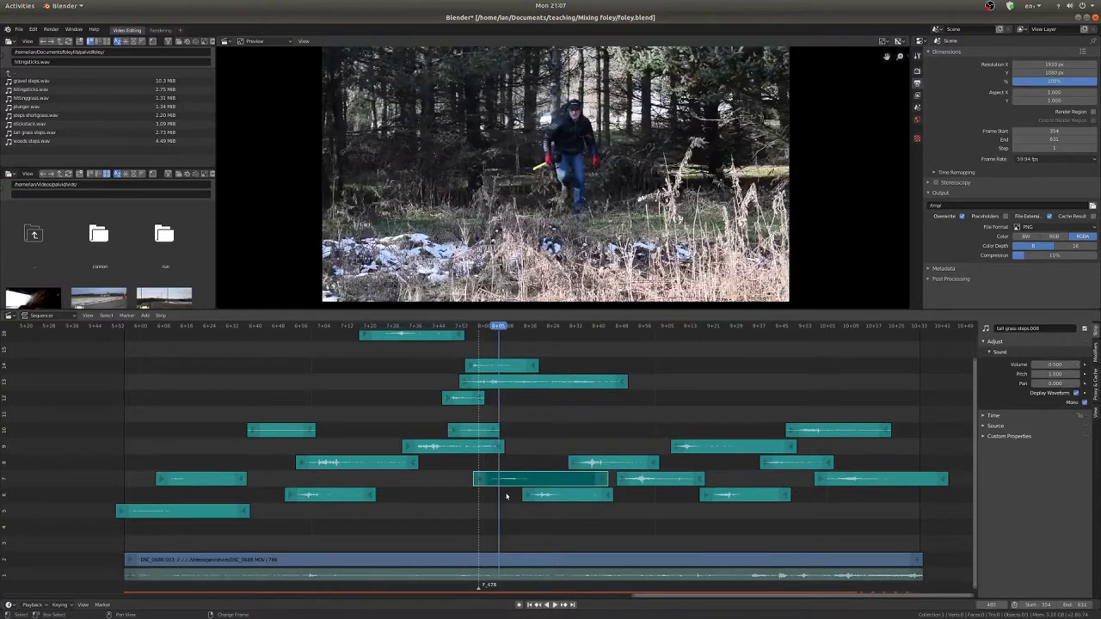
{"action": "key", "text": "space"}
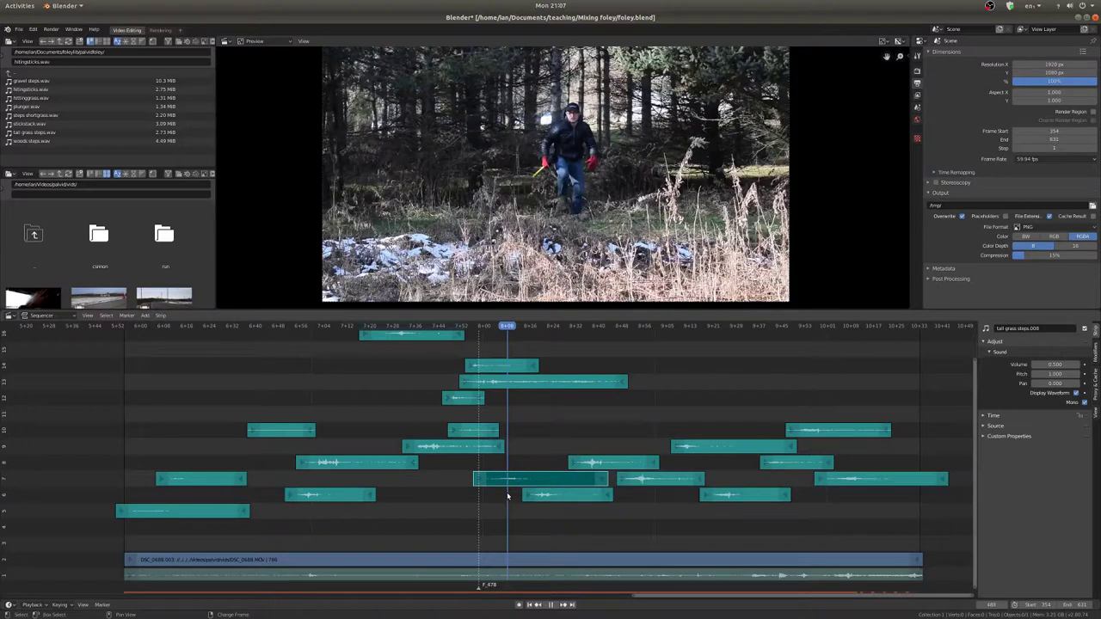
Set the volume of the second tall grass footstep on channel 6, near frame 500, to 0.55.
{"action": "left_click", "coordinate": [551, 497]}
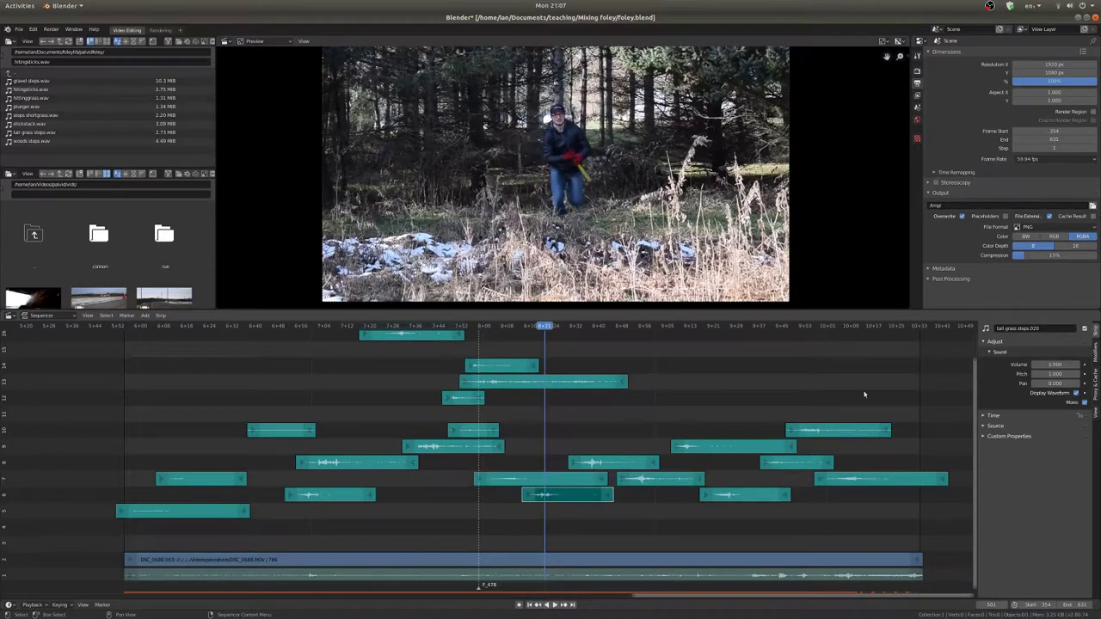
{"action": "left_click", "coordinate": [527, 482]}
{"action": "left_click", "coordinate": [586, 497]}
{"action": "left_click", "coordinate": [1051, 365]}
{"action": "type", "text": "555"}
{"action": "key", "text": "Return"}
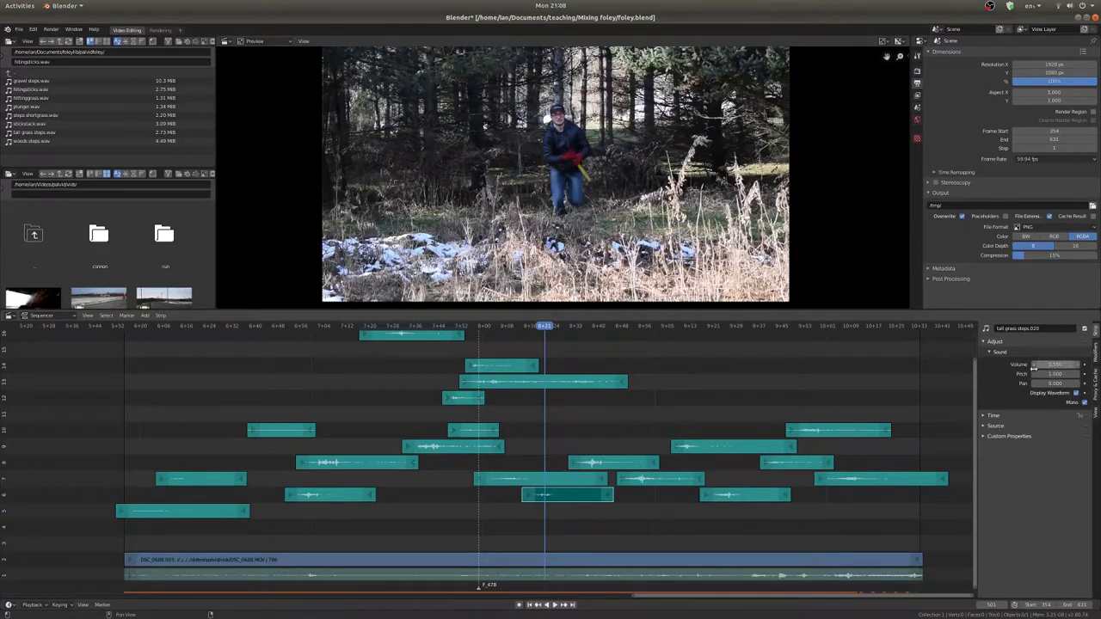
Set the volume of the tall grass footstep on channel 8, starting near frame 510, to 0.6 and play the passage.
{"action": "left_click", "coordinate": [603, 468]}
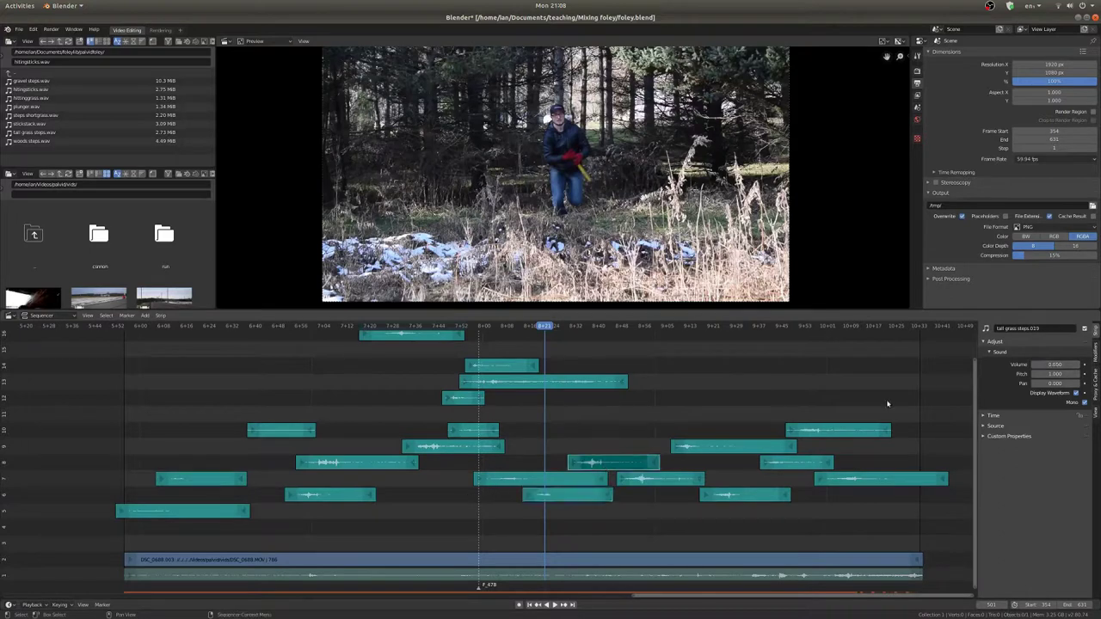
{"action": "left_click", "coordinate": [1046, 365]}
{"action": "type", "text": "0.6"}
{"action": "key", "text": "Return"}
{"action": "key", "text": "space"}
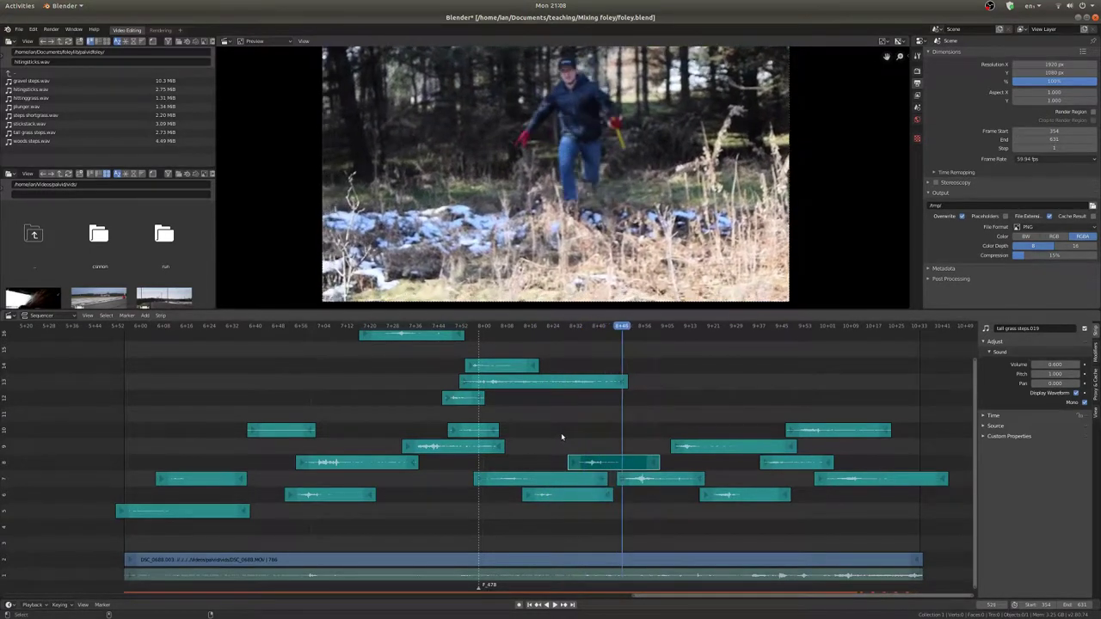
Set the volume of the channel 7 tall grass footstep near frame 530 to 0.7.
{"action": "left_click", "coordinate": [656, 485]}
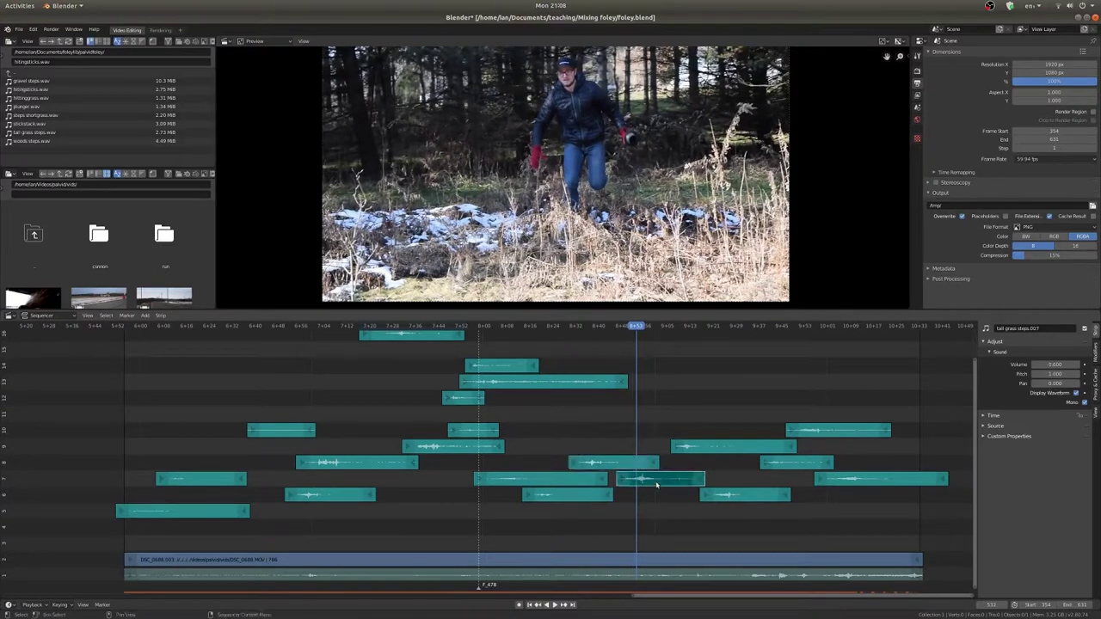
{"action": "left_click", "coordinate": [1051, 364]}
{"action": "type", "text": "1.0"}
{"action": "key", "text": "Return"}
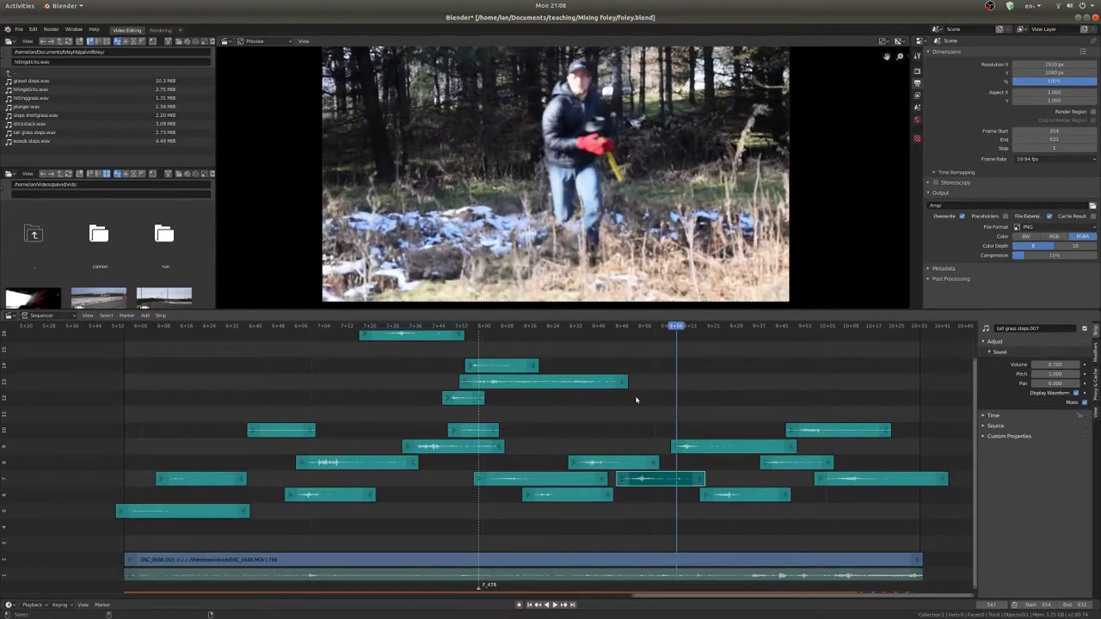
{"action": "left_click", "coordinate": [704, 449]}
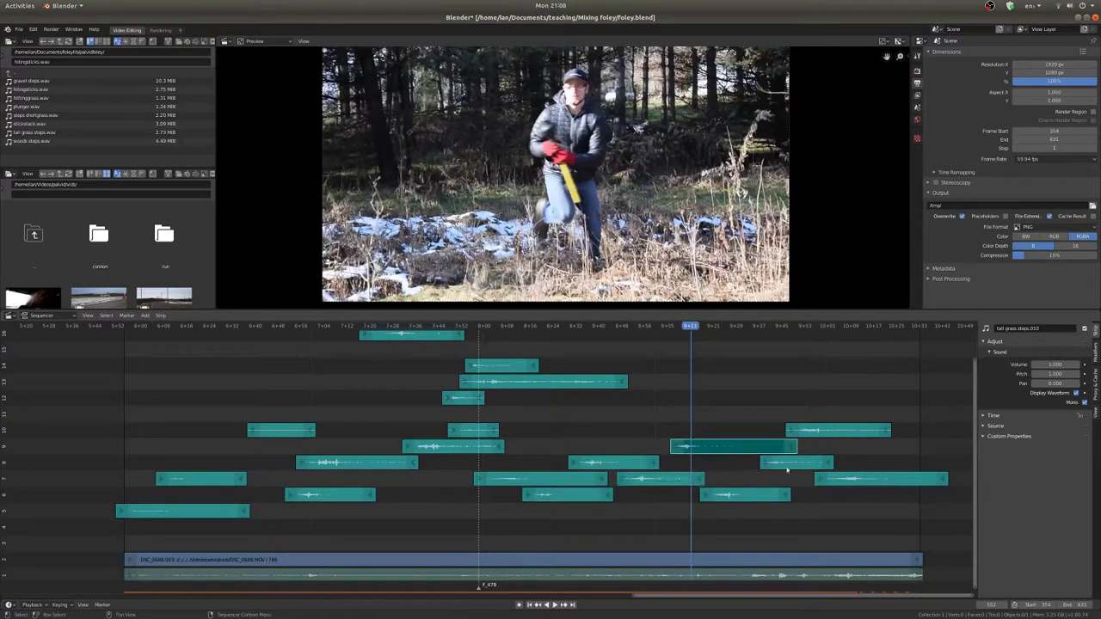
{"action": "left_click", "coordinate": [655, 479]}
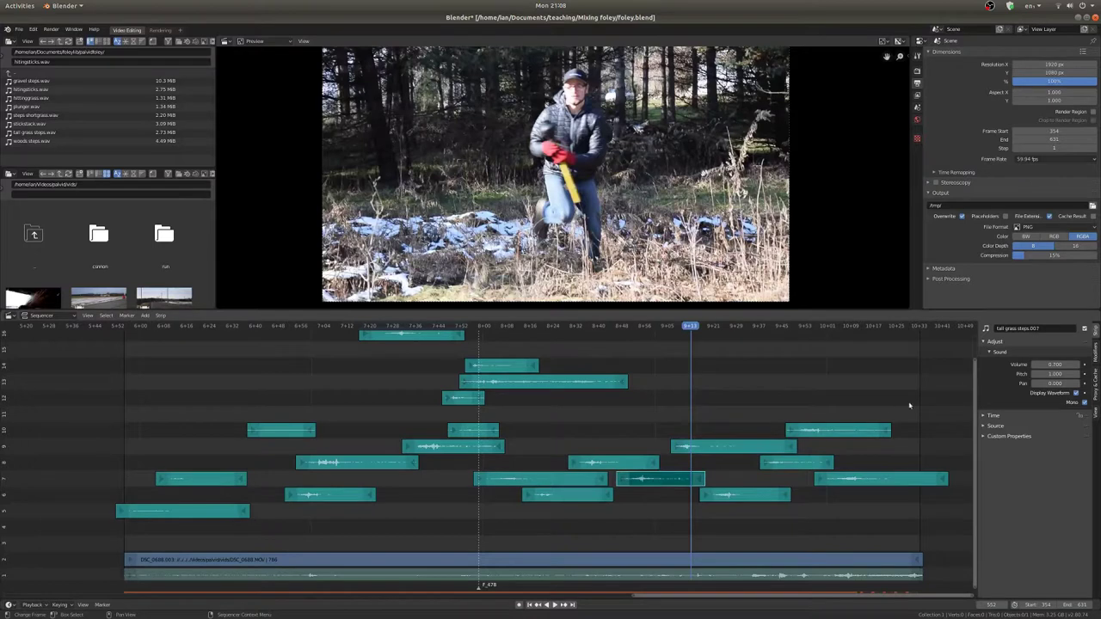
{"action": "left_click", "coordinate": [1056, 365]}
{"action": "type", "text": "0.7"}
{"action": "key", "text": "Return"}
Play on past the channel 9 footstep to about frame 582 and raise the last channel 8 footstep's volume to 1.2.
{"action": "left_click", "coordinate": [698, 448]}
{"action": "key", "text": "space"}
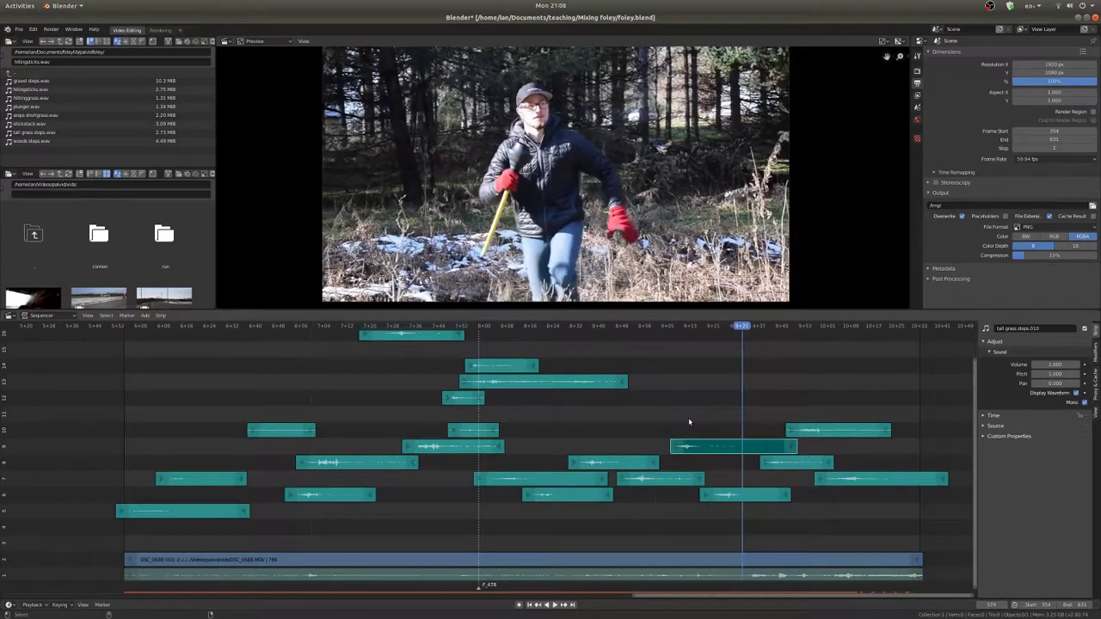
{"action": "key", "text": "space"}
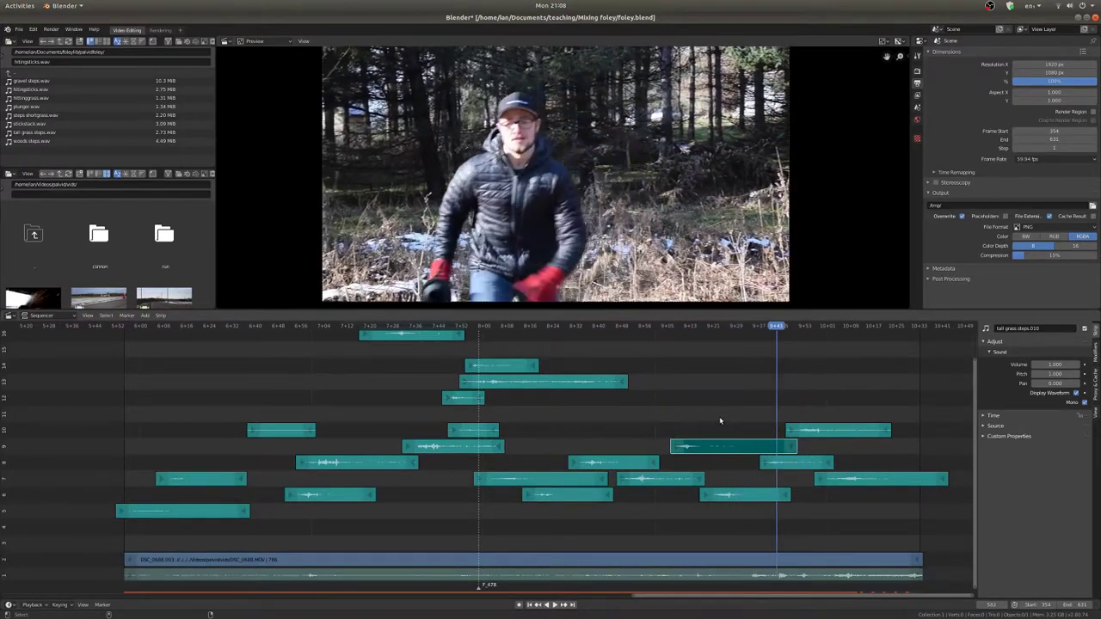
{"action": "left_click", "coordinate": [796, 463]}
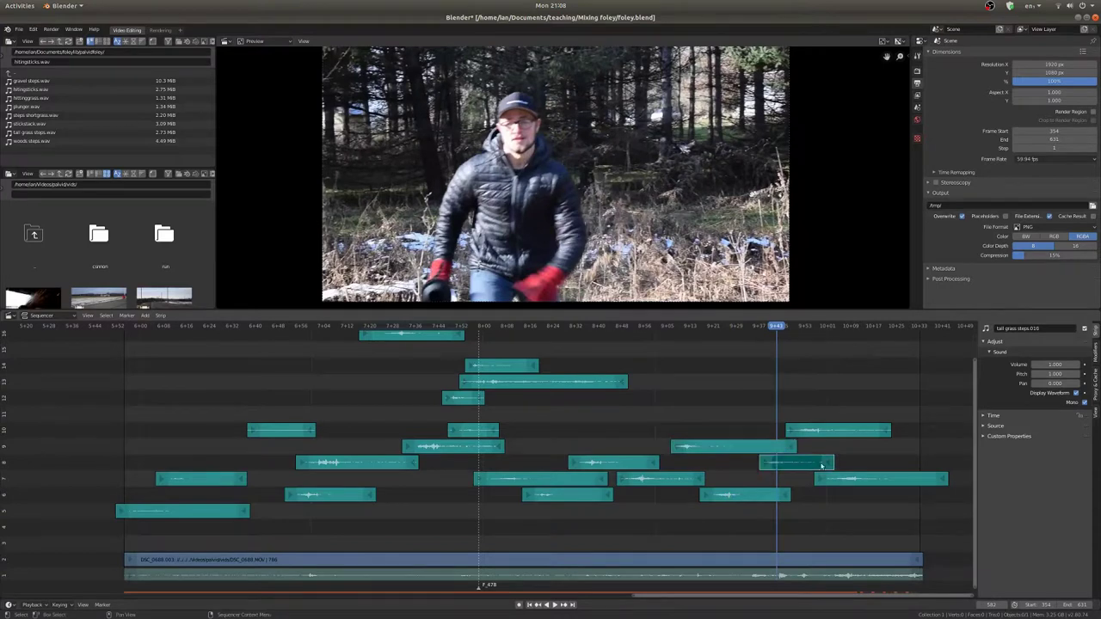
{"action": "left_click", "coordinate": [1078, 364]}
{"action": "left_click", "coordinate": [1077, 364]}
Raise the volume of the last tall grass footstep on channel 10 to 1.2.
{"action": "left_click", "coordinate": [800, 432]}
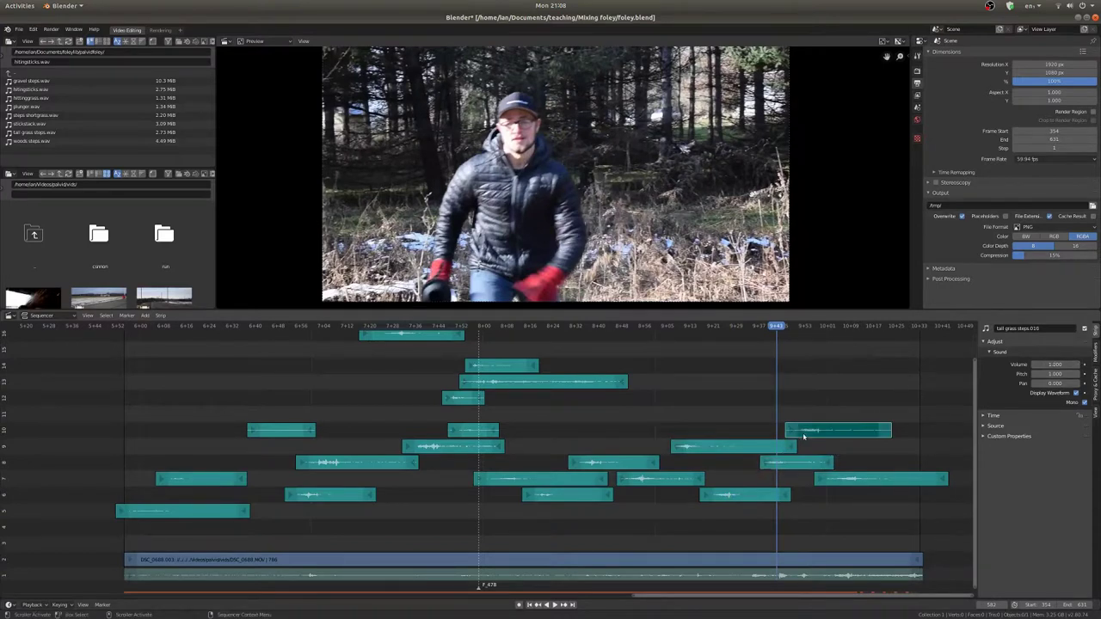
{"action": "left_click", "coordinate": [1077, 364]}
{"action": "left_click", "coordinate": [1077, 364]}
Set the volume of the last tall grass footstep on channel 7 to 1.4.
{"action": "left_click", "coordinate": [879, 470]}
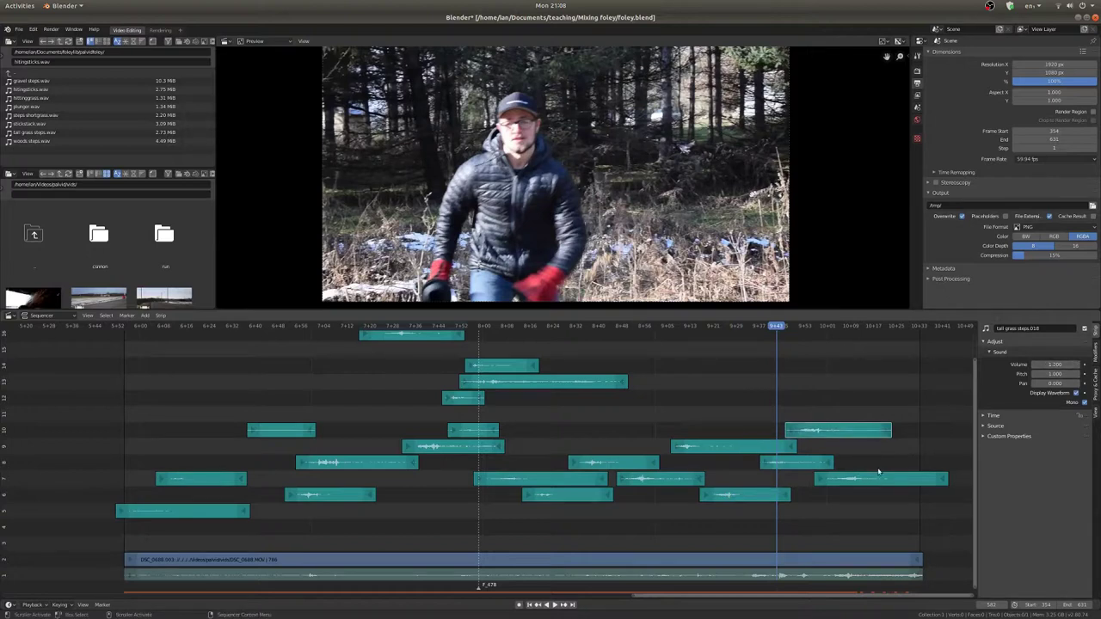
{"action": "left_click", "coordinate": [878, 475]}
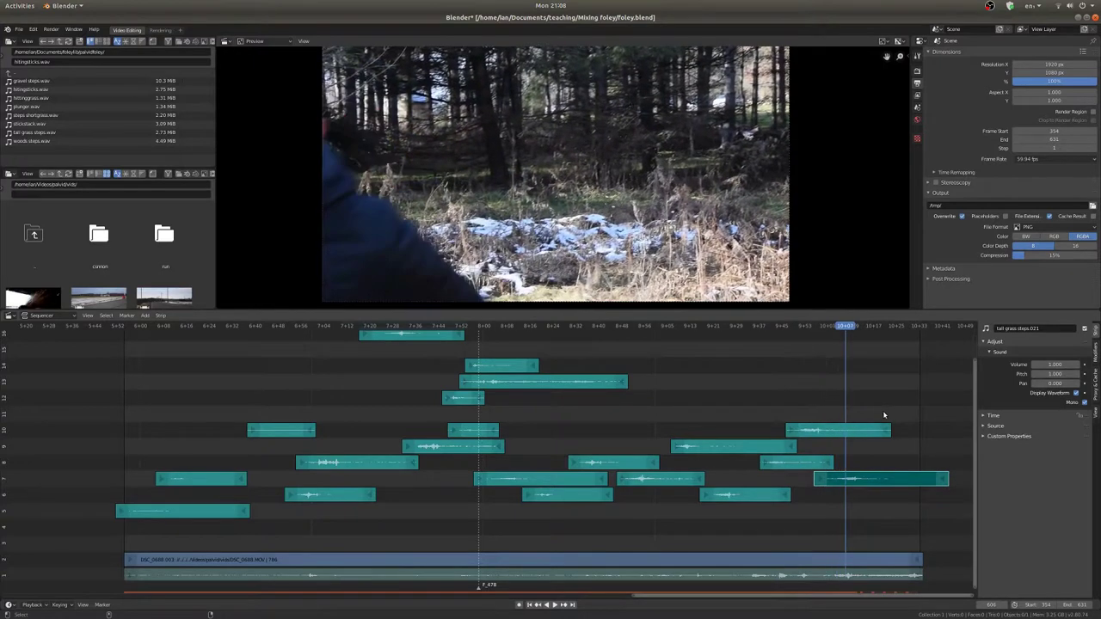
{"action": "key", "text": "Right"}
{"action": "key", "text": "Right"}
{"action": "left_click", "coordinate": [1077, 366]}
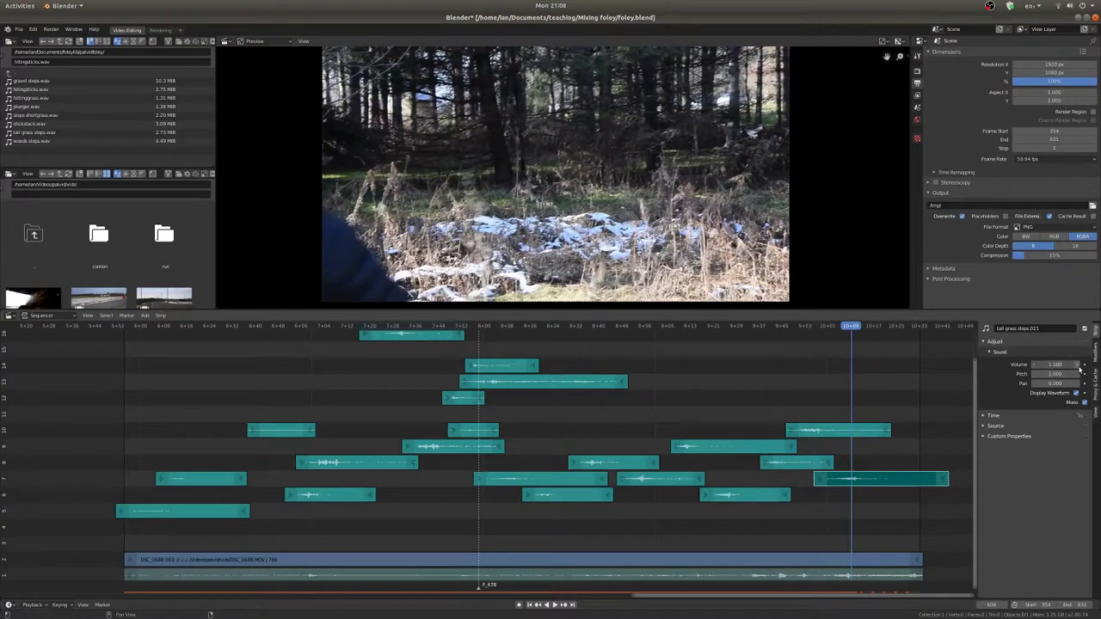
{"action": "left_click", "coordinate": [1077, 366]}
{"action": "left_click", "coordinate": [1077, 366]}
{"action": "left_click", "coordinate": [1077, 366]}
{"action": "left_click", "coordinate": [1077, 367]}
Play and scrub through the running sequence to check the footstep volumes from the start of the clip.
{"action": "left_click_drag", "start_coordinate": [400, 446], "coordinate": [450, 446]}
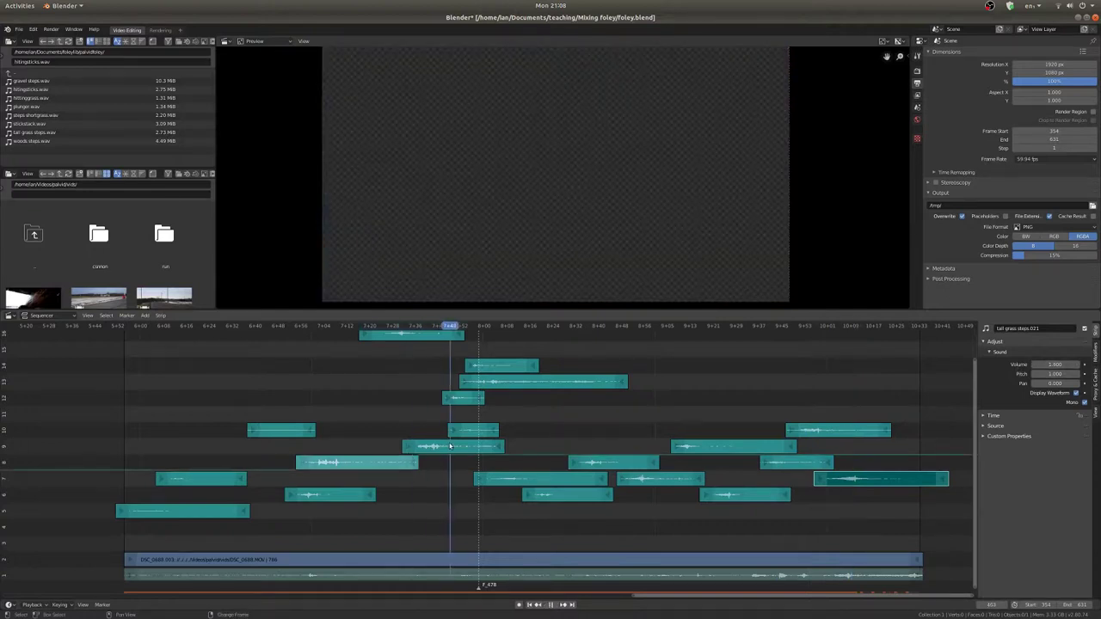
{"action": "key", "text": "space"}
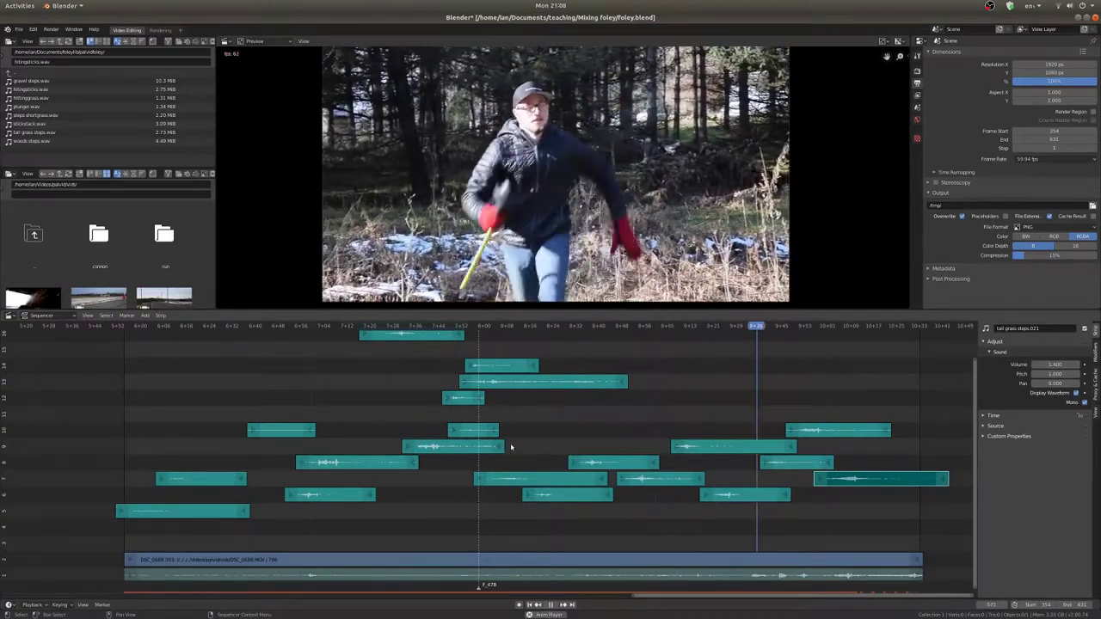
{"action": "key", "text": "space"}
{"action": "key", "text": "shift+Left"}
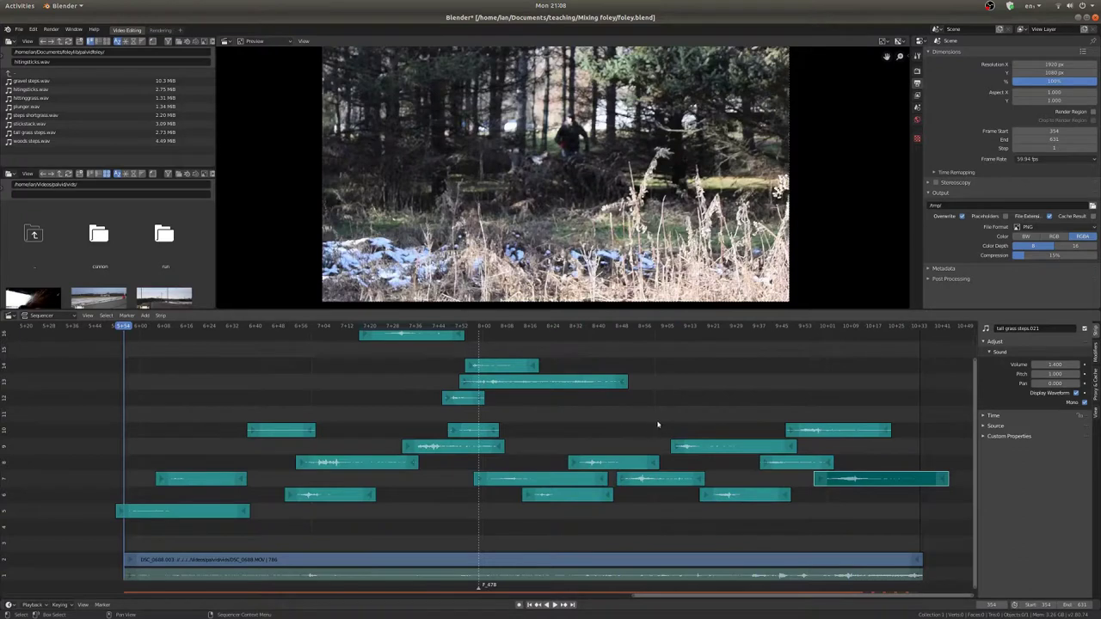
{"action": "right_click_drag", "start_coordinate": [530, 429], "coordinate": [685, 438], "text": "shift"}
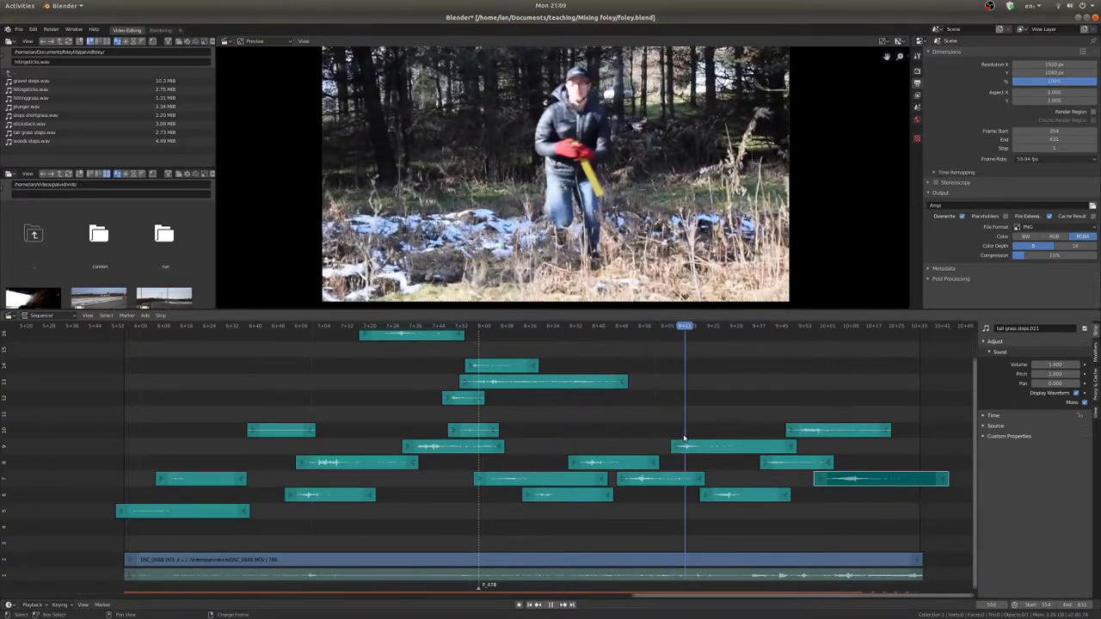
Give the last tall grass footsteps on channels 7, 10 and 8 negative pan values, using -0.1 for channel 8.
{"action": "left_click_drag", "start_coordinate": [685, 439], "coordinate": [851, 459]}
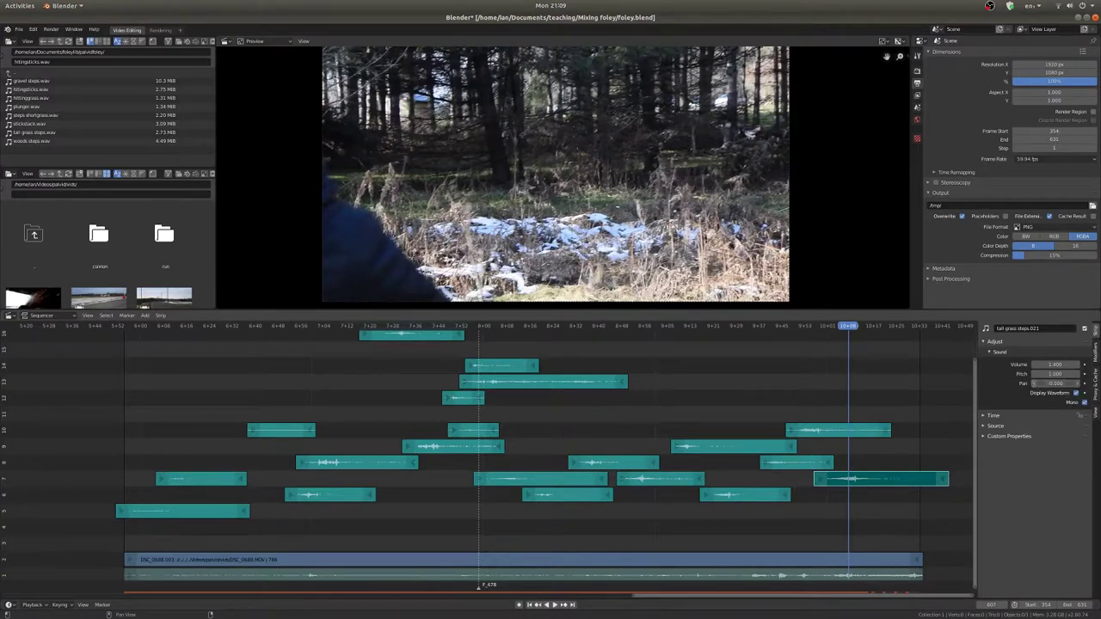
{"action": "right_click", "coordinate": [786, 444]}
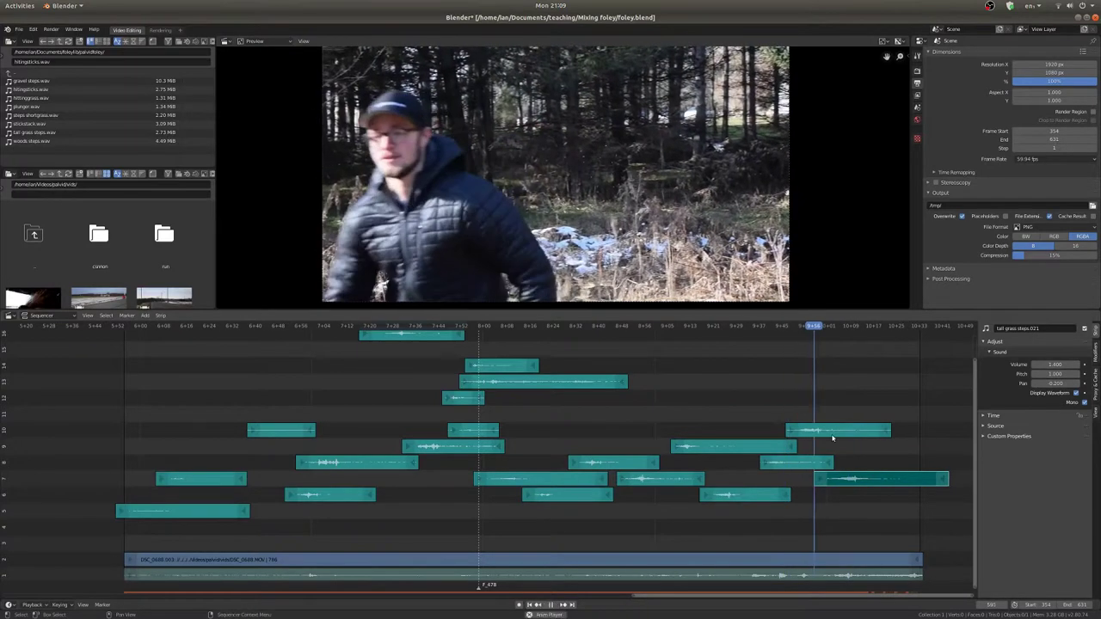
{"action": "key", "text": "space"}
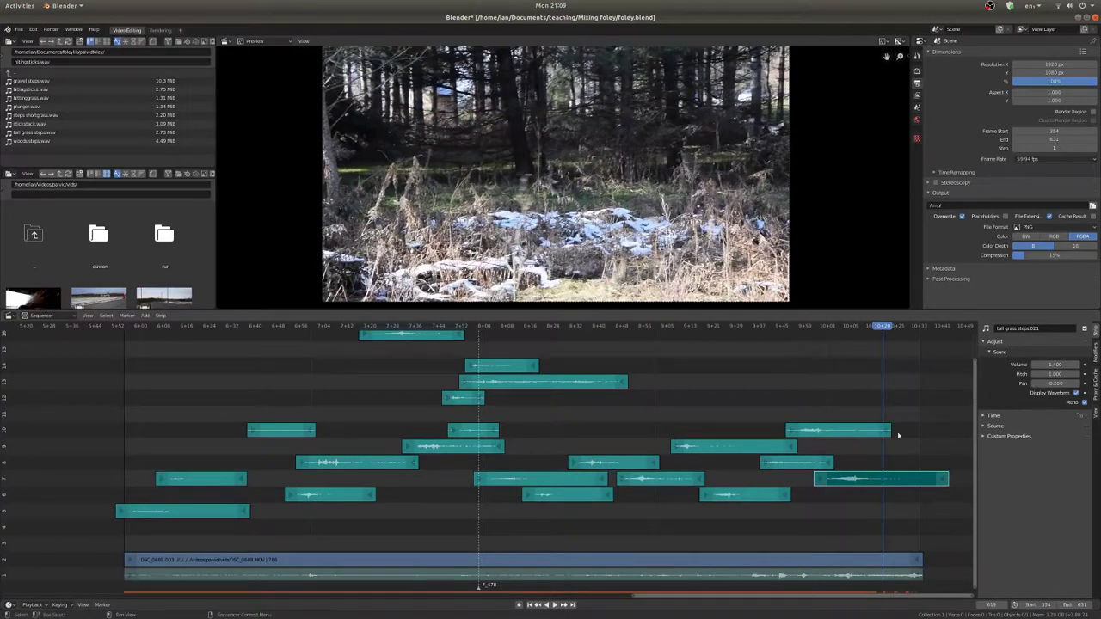
{"action": "left_click", "coordinate": [1036, 384]}
{"action": "left_click_drag", "start_coordinate": [1035, 387], "coordinate": [1035, 387]}
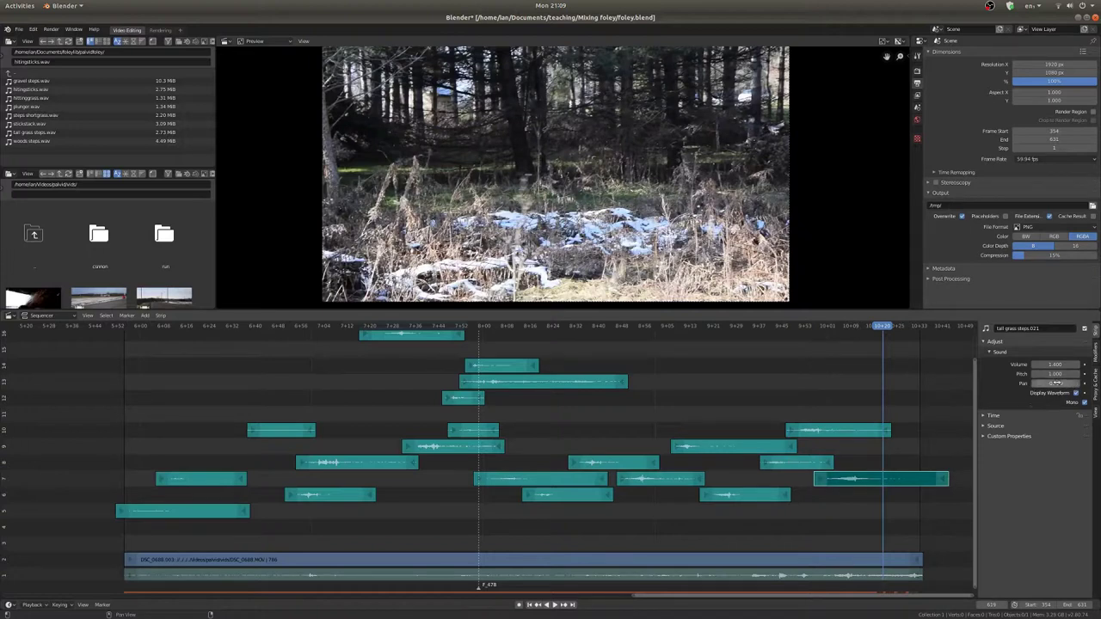
{"action": "left_click", "coordinate": [830, 432]}
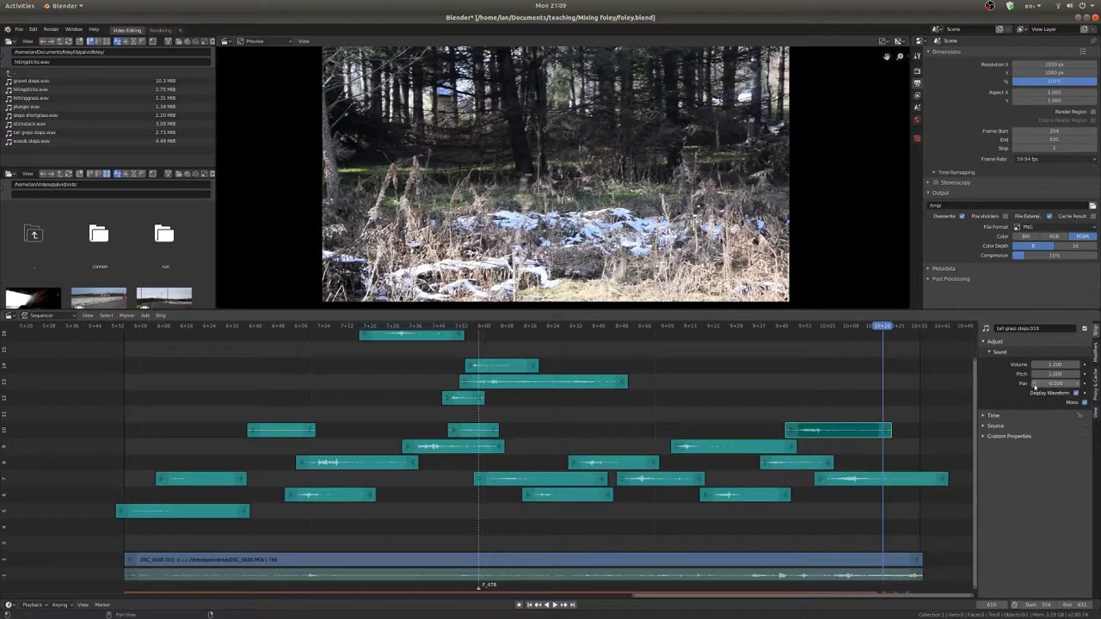
{"action": "left_click", "coordinate": [814, 462]}
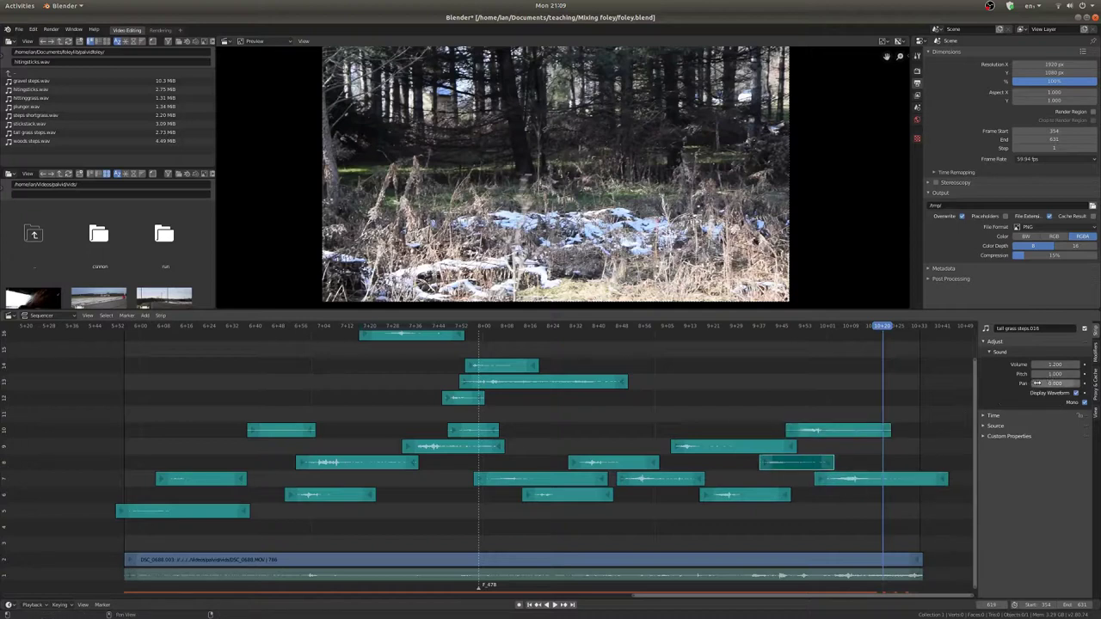
Play the sequence again from frame 354 and around the stick sounds with a smaller video preview.
{"action": "left_click", "coordinate": [737, 454]}
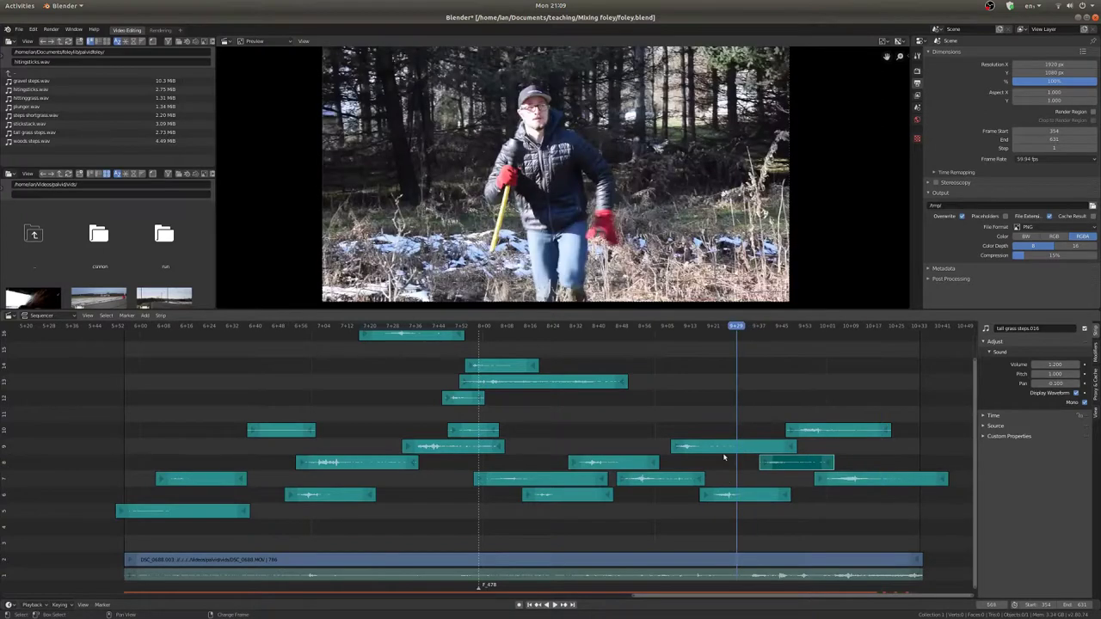
{"action": "right_click_drag", "start_coordinate": [739, 453], "coordinate": [124, 475], "text": "shift"}
{"action": "key", "text": "space"}
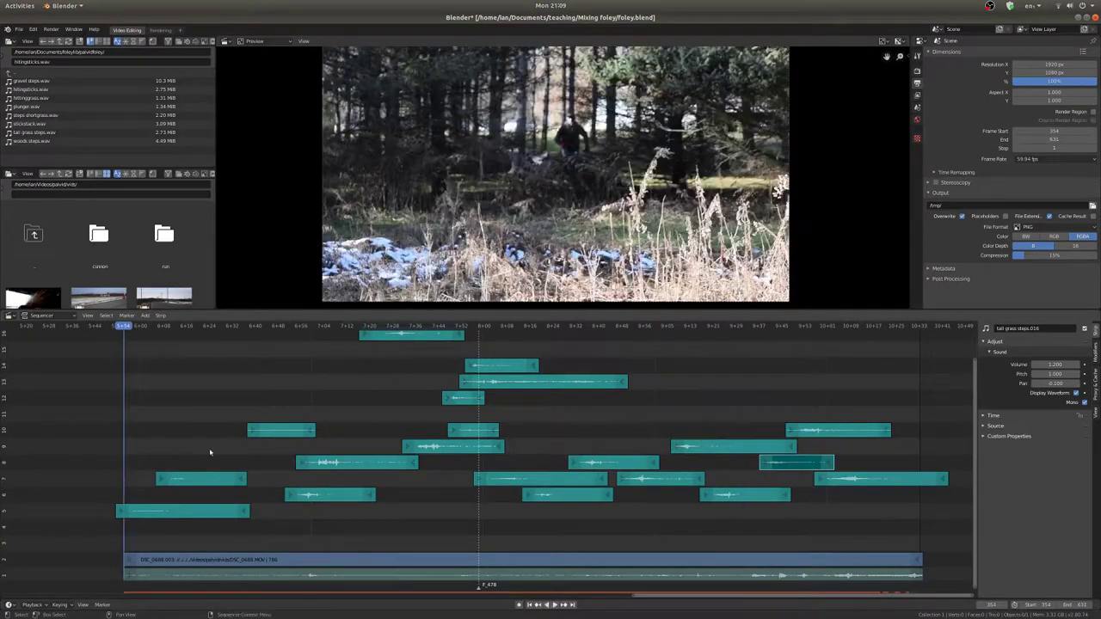
{"action": "scroll", "coordinate": [210, 453], "scroll_direction": "down", "scroll_amount": 2}
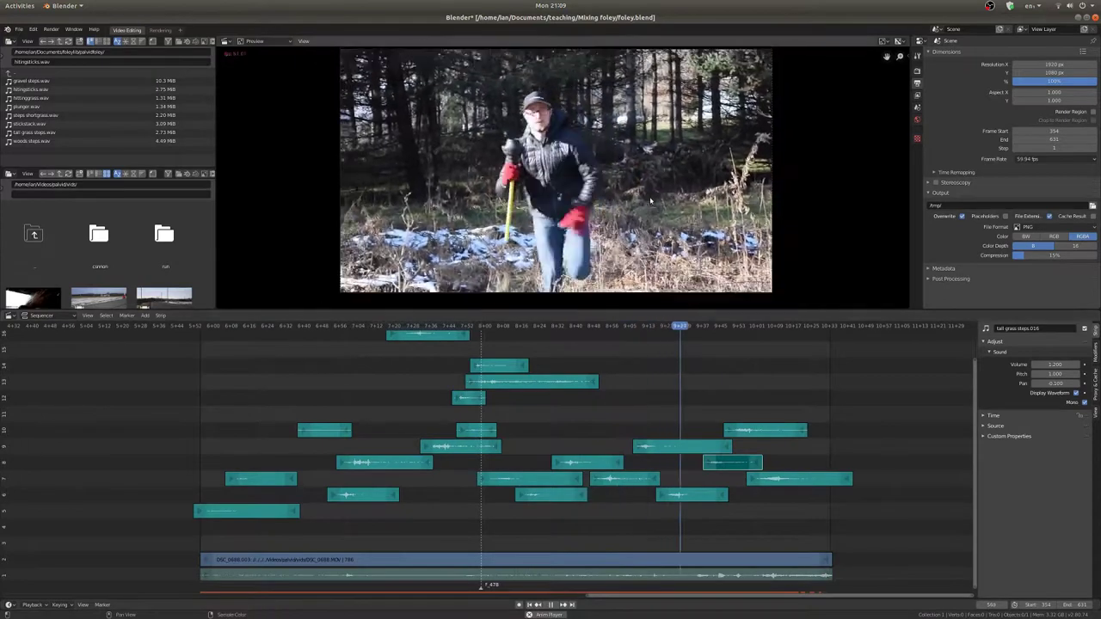
{"action": "right_click", "coordinate": [481, 398]}
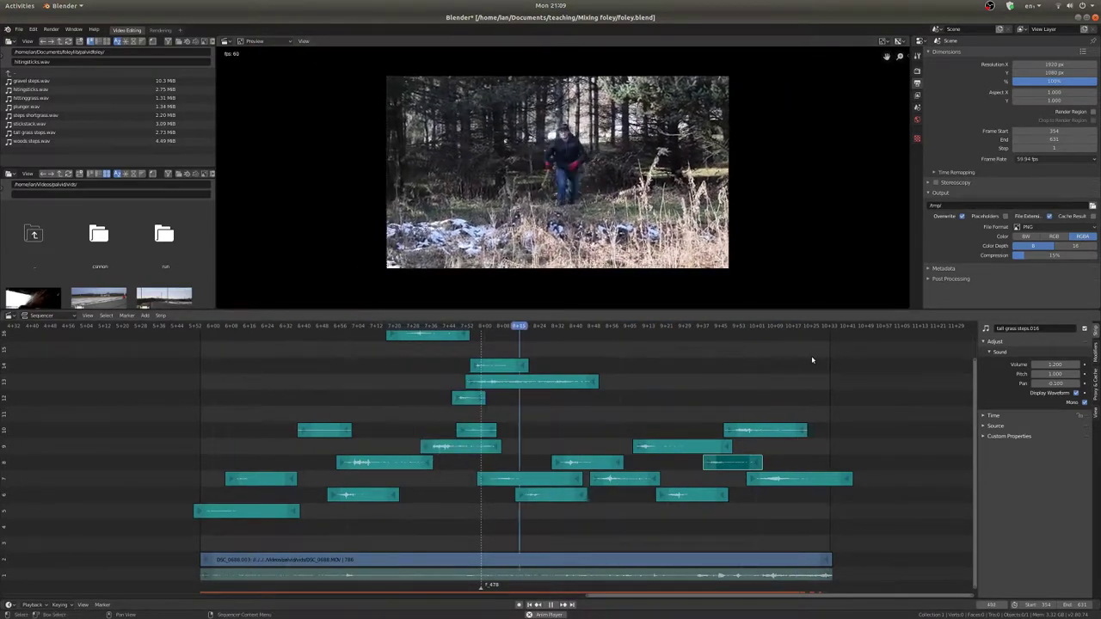
{"action": "key", "text": "space"}
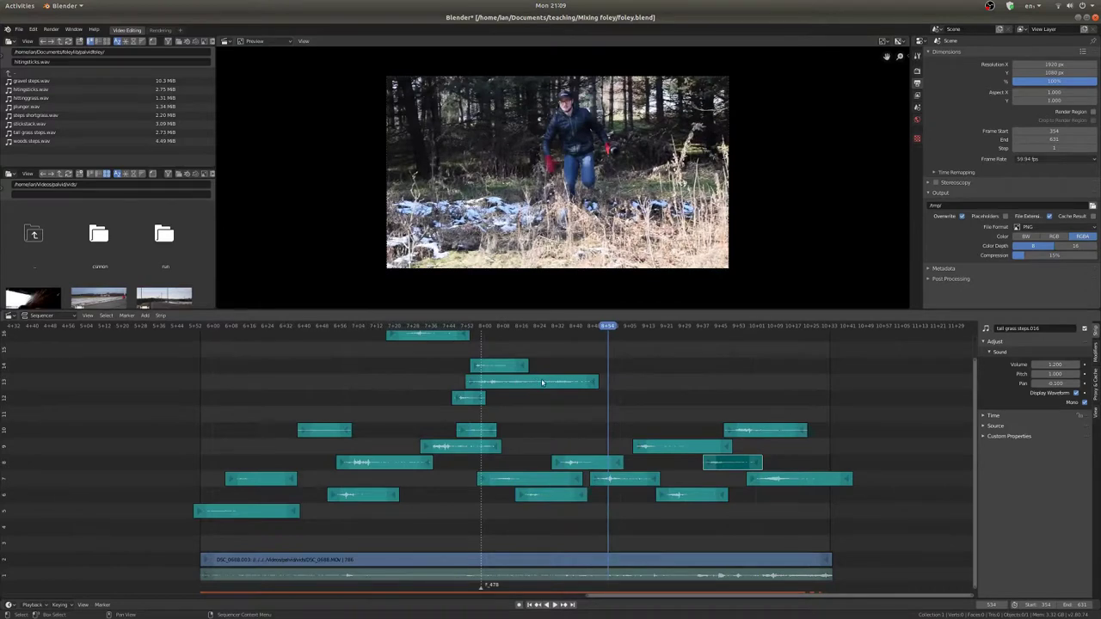
Select the hitting sticks strip on channel 13 and keyframe its volume of 1.0 at frame 501.
{"action": "left_click", "coordinate": [543, 382]}
{"action": "right_click_drag", "start_coordinate": [501, 379], "coordinate": [535, 387], "text": "shift"}
{"action": "key", "text": "space"}
{"action": "key", "text": "space"}
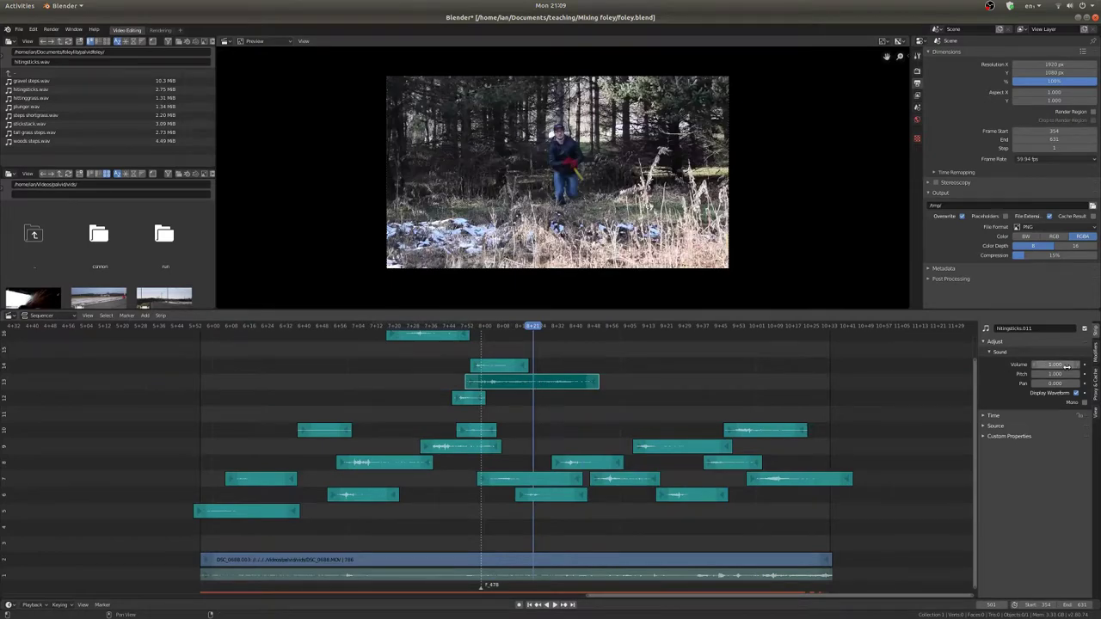
{"action": "key", "text": "i"}
Keyframe the channel 13 hitting sticks strip's volume at frame 529 with a value of 0.5.
{"action": "left_click", "coordinate": [595, 388]}
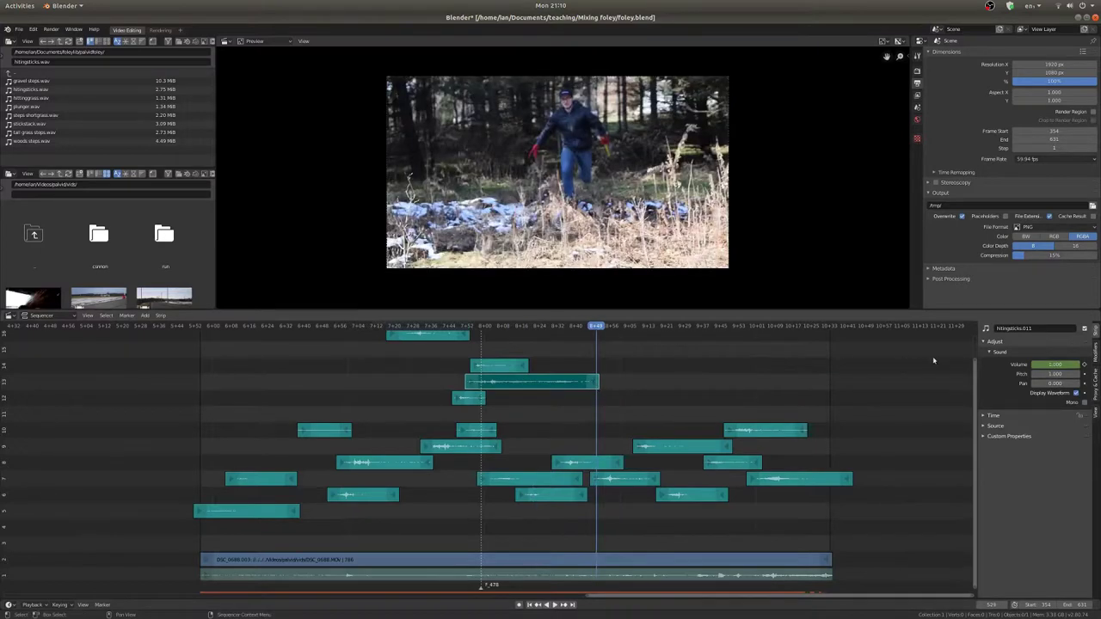
{"action": "key", "text": "i"}
{"action": "left_click", "coordinate": [1068, 366]}
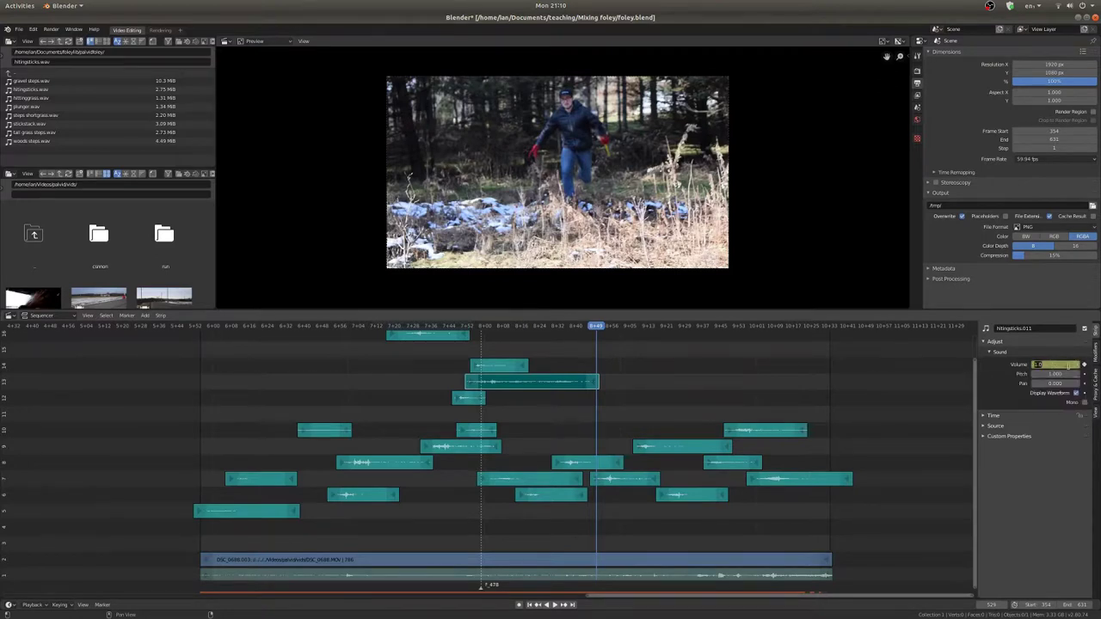
{"action": "key", "text": "BackSpace"}
{"action": "type", "text": "0"}
{"action": "key", "text": "Return"}
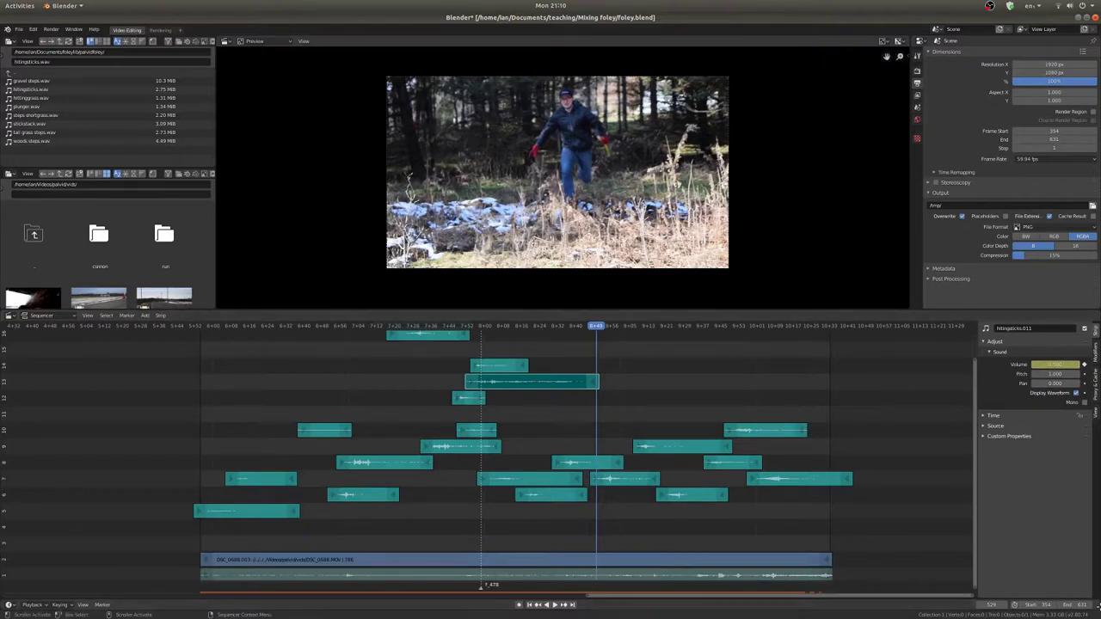
Split off a narrow area below the sequencer and turn it into a Timeline showing the volume keyframes.
{"action": "left_click_drag", "start_coordinate": [1096, 593], "coordinate": [1098, 606]}
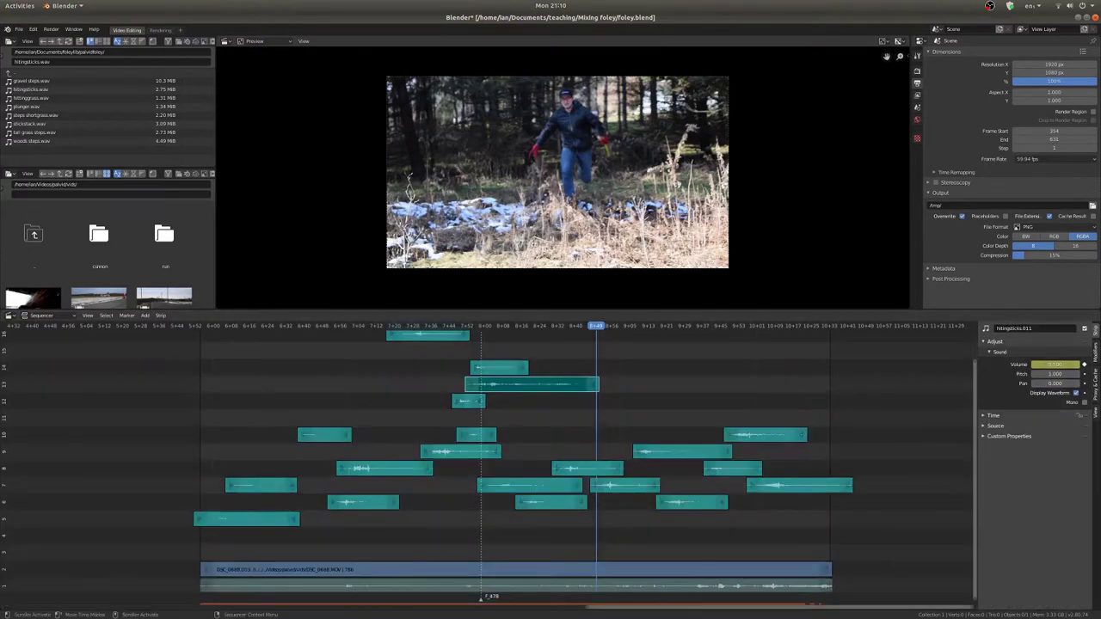
{"action": "left_click_drag", "start_coordinate": [7, 608], "coordinate": [10, 550]}
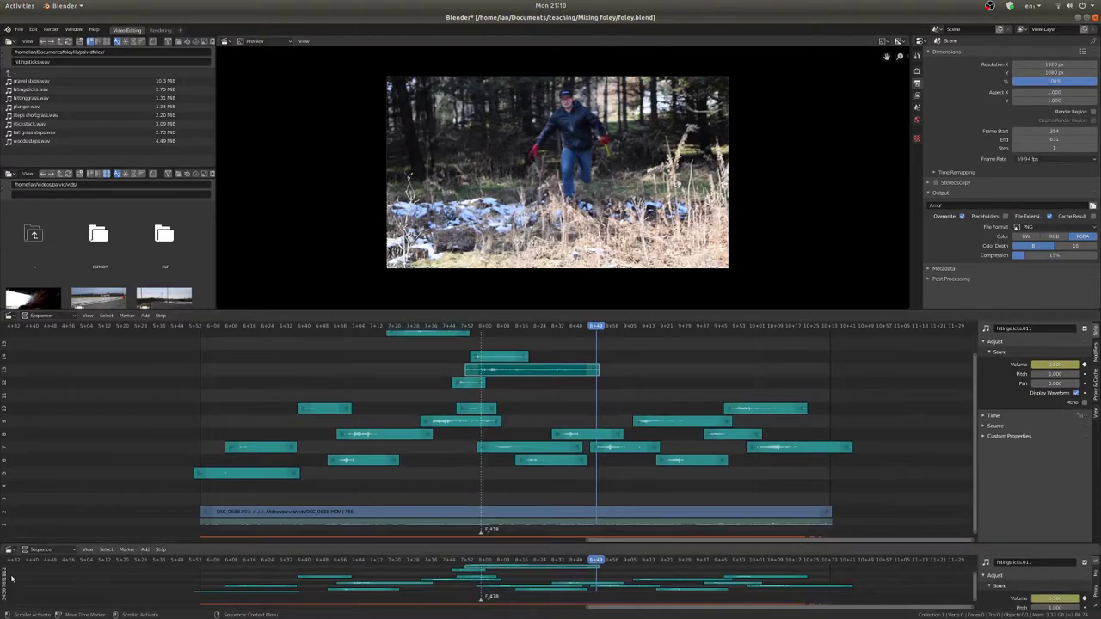
{"action": "left_click", "coordinate": [10, 551]}
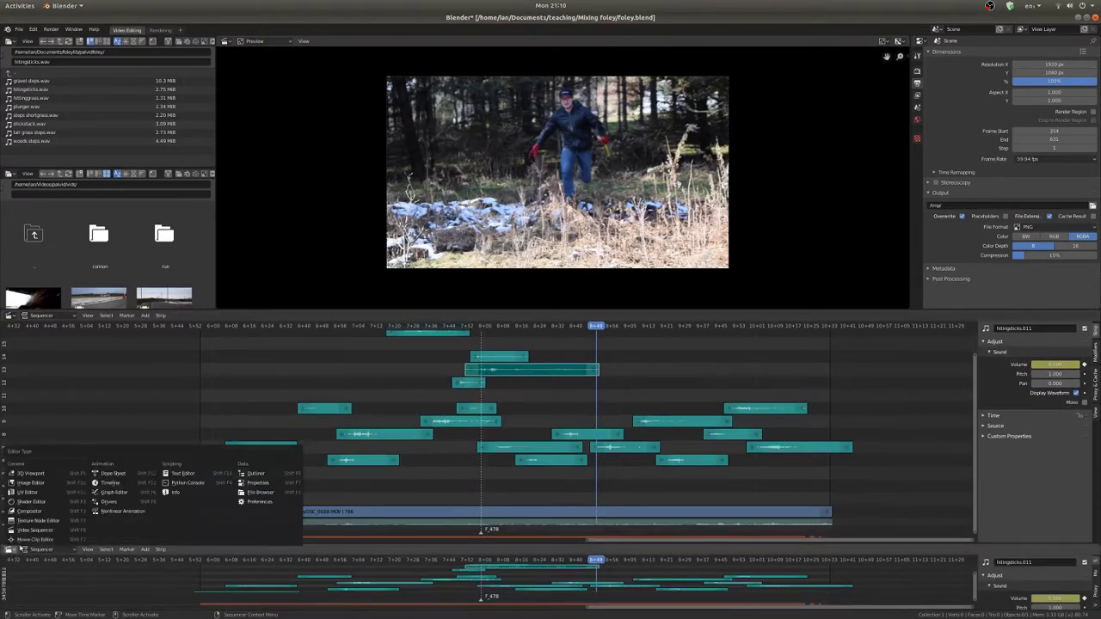
{"action": "left_click", "coordinate": [116, 483]}
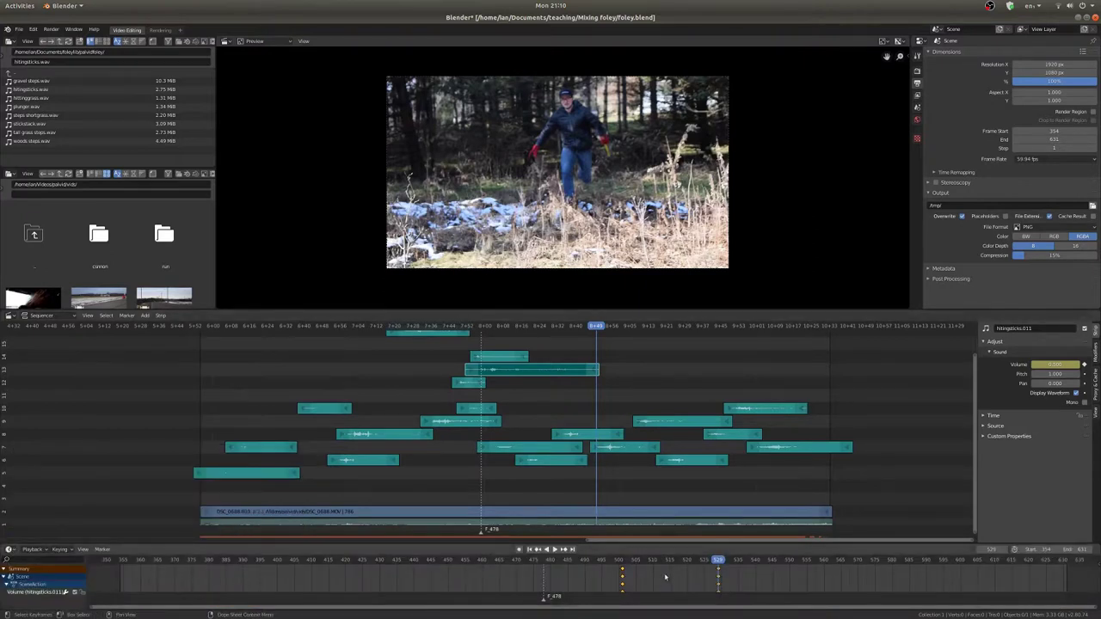
{"action": "scroll", "coordinate": [665, 578], "scroll_direction": "up", "scroll_amount": 4}
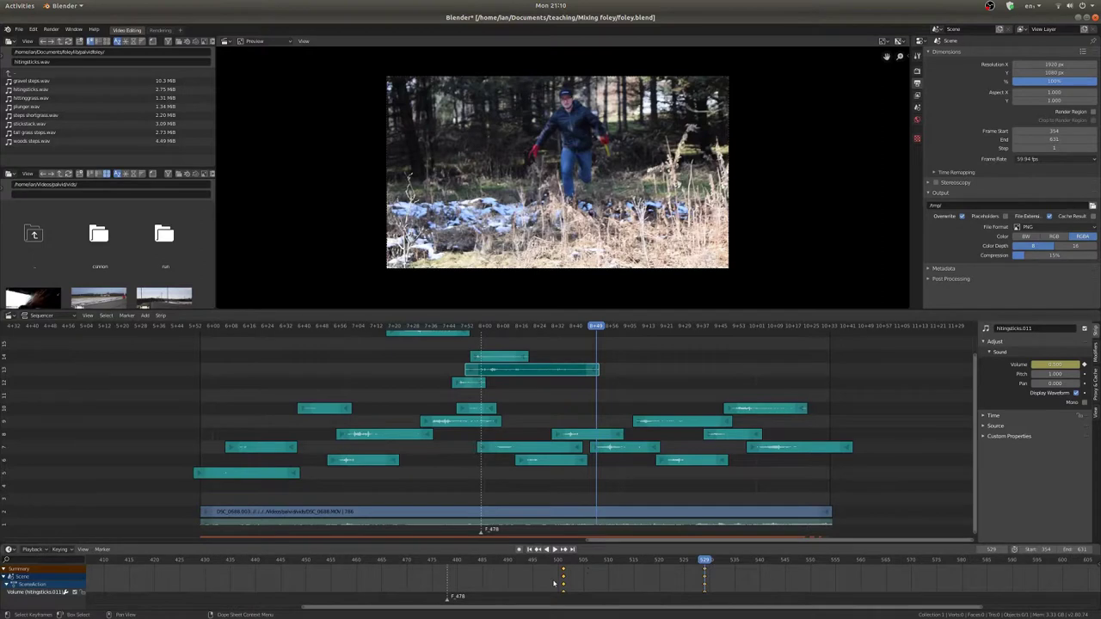
Play the volume fade from the frame 501 keyframe and inspect the channel 13 hitting sticks waveform up close.
{"action": "mouse_move", "coordinate": [563, 582]}
{"action": "right_mouse_down", "text": "shift"}
{"action": "mouse_move", "coordinate": [709, 582]}
{"action": "mouse_move", "coordinate": [564, 587]}
{"action": "right_mouse_up", "text": "shift"}
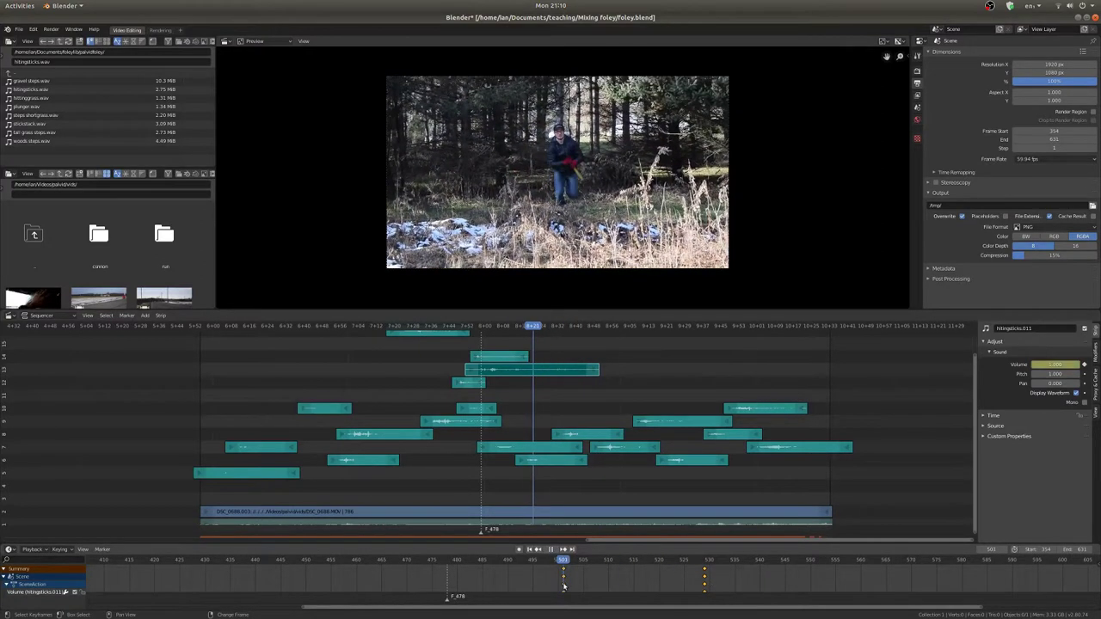
{"action": "key", "text": "space"}
{"action": "scroll", "coordinate": [582, 404], "scroll_direction": "up", "scroll_amount": 3}
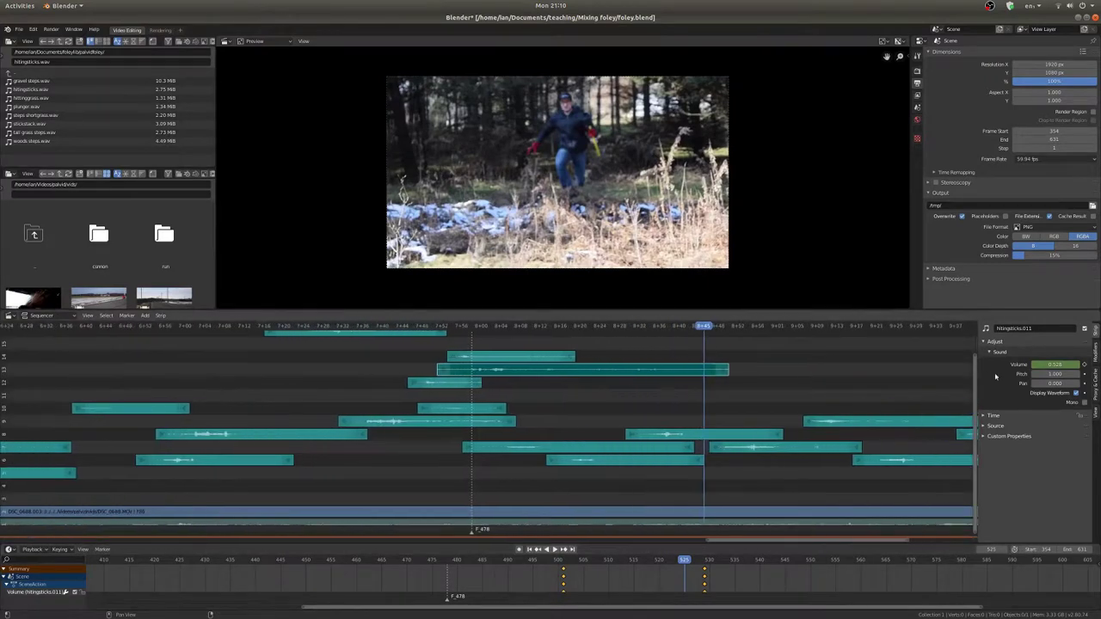
{"action": "left_click_drag", "start_coordinate": [978, 359], "coordinate": [979, 497]}
{"action": "middle_click_drag", "start_coordinate": [659, 395], "coordinate": [563, 407]}
{"action": "scroll", "coordinate": [592, 397], "scroll_direction": "down", "scroll_amount": 5}
{"action": "scroll", "coordinate": [592, 398], "scroll_direction": "down", "scroll_amount": 4}
{"action": "scroll", "coordinate": [593, 389], "scroll_direction": "up", "scroll_amount": 5}
{"action": "scroll", "coordinate": [593, 404], "scroll_direction": "up", "scroll_amount": 6}
{"action": "scroll", "coordinate": [562, 408], "scroll_direction": "up", "scroll_amount": 5}
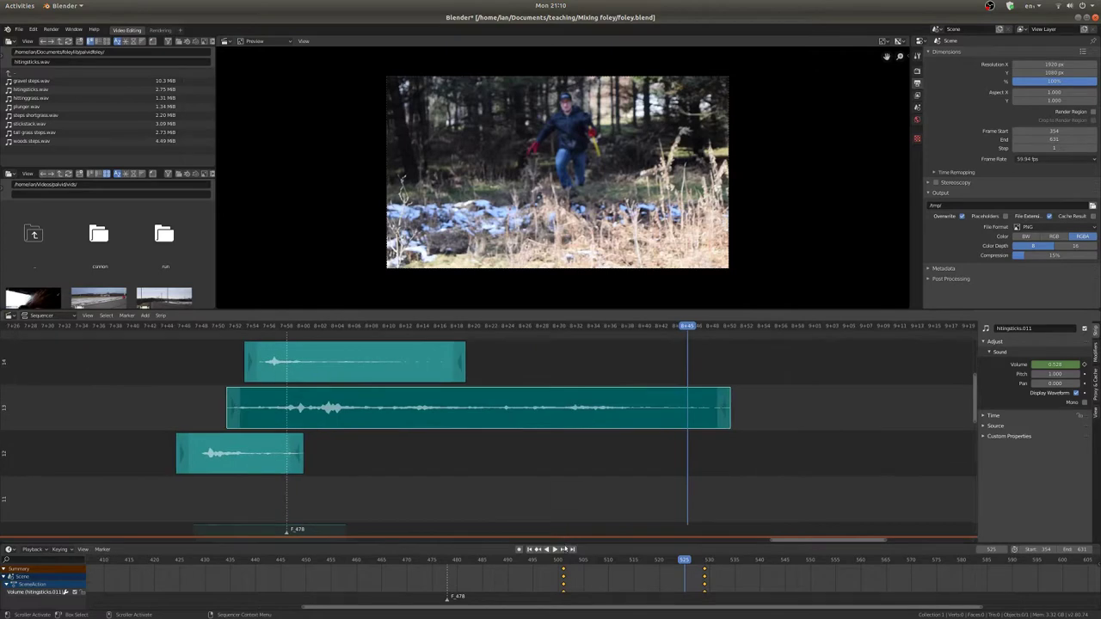
Replace the volume keyframe at frame 501 on the channel 13 hitting sticks strip with a much higher value and play the passage.
{"action": "right_click_drag", "start_coordinate": [562, 584], "coordinate": [568, 584], "text": "shift"}
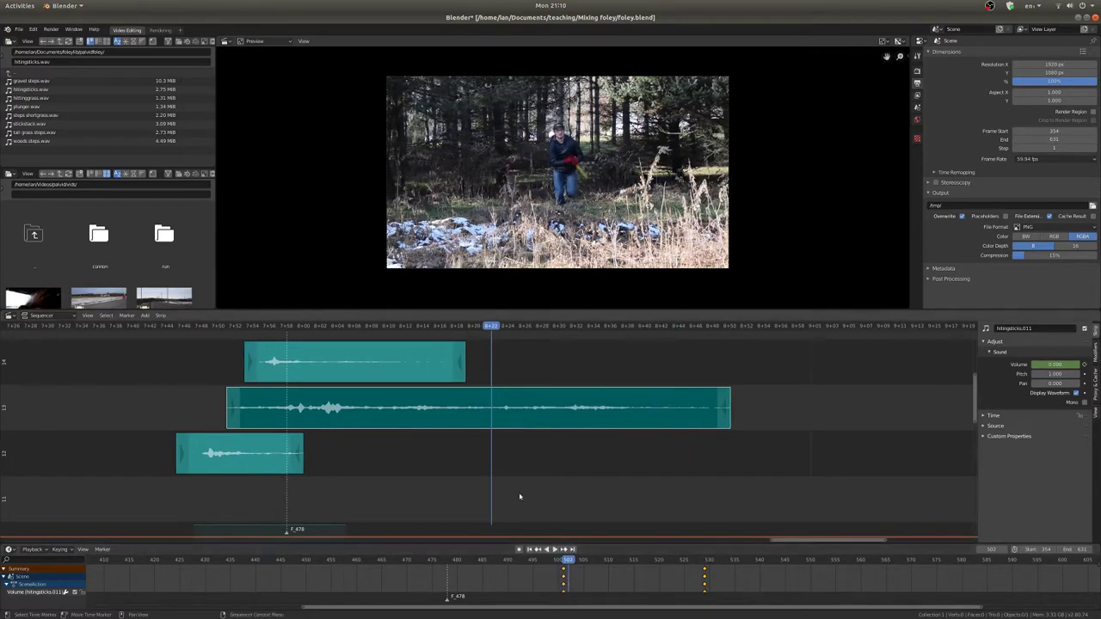
{"action": "right_click", "coordinate": [564, 580], "text": "shift"}
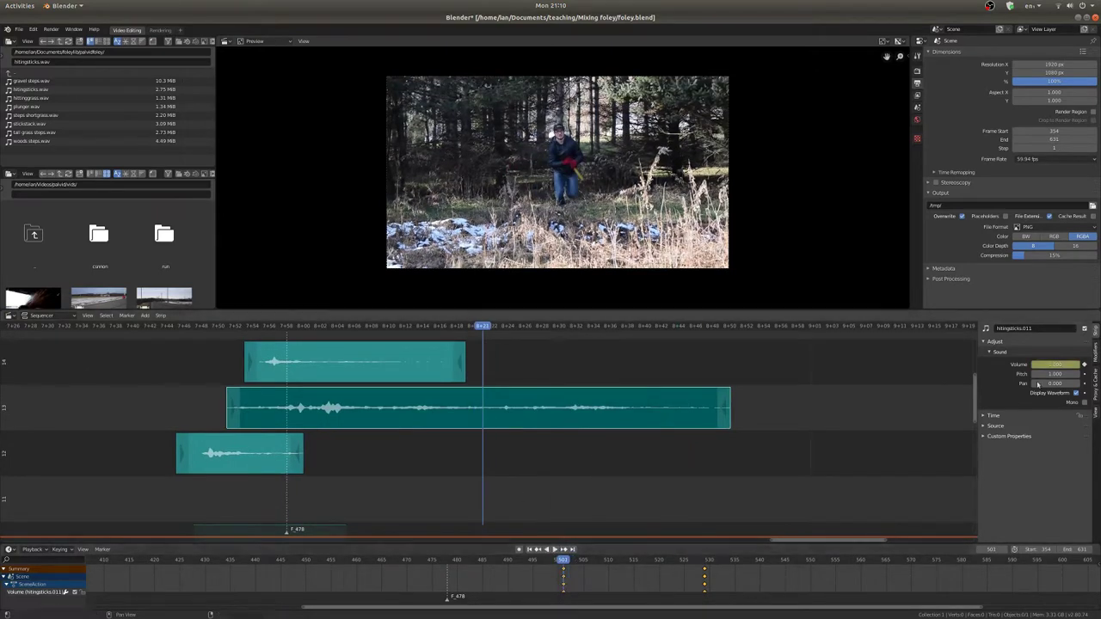
{"action": "mouse_move", "coordinate": [1054, 364]}
{"action": "left_mouse_down"}
{"action": "mouse_move", "coordinate": [1028, 364]}
{"action": "mouse_move", "coordinate": [1048, 364]}
{"action": "left_mouse_up"}
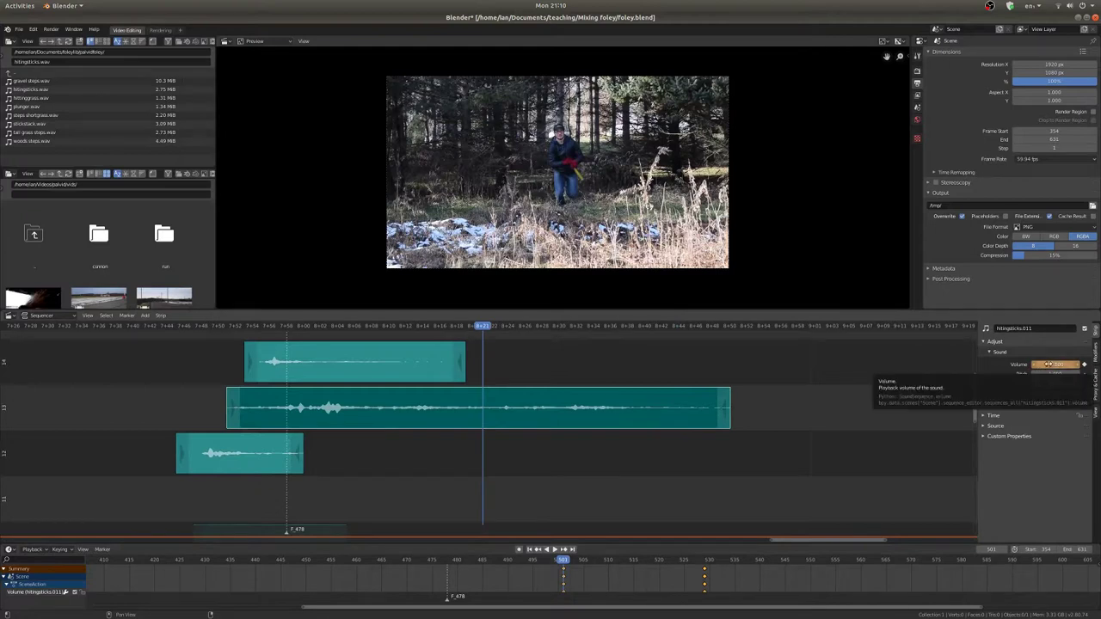
{"action": "key", "text": "i"}
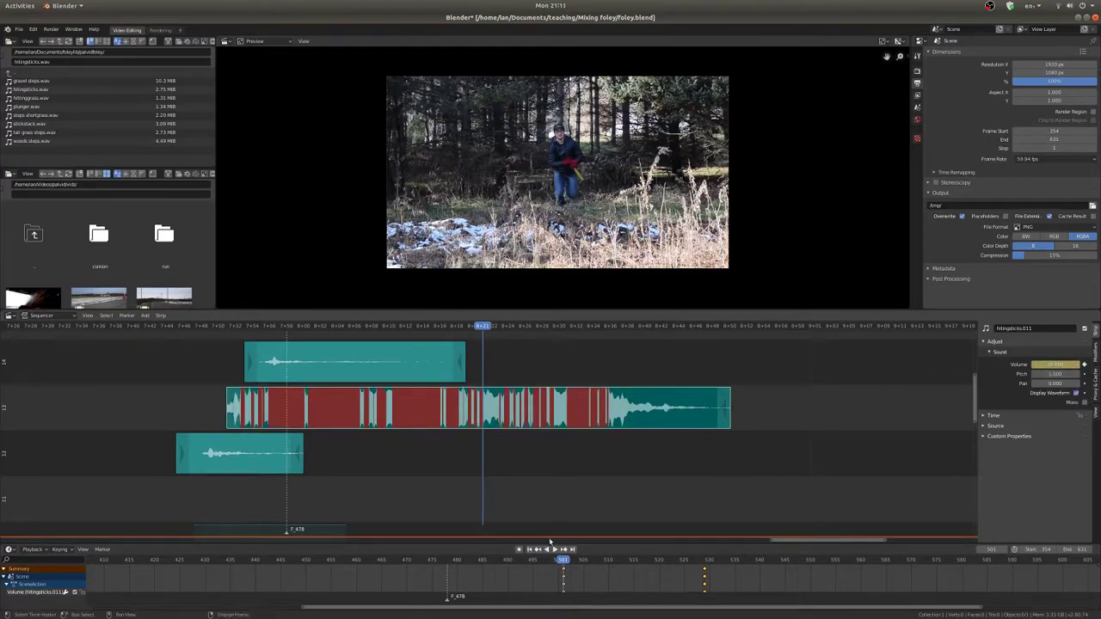
{"action": "key", "text": "space"}
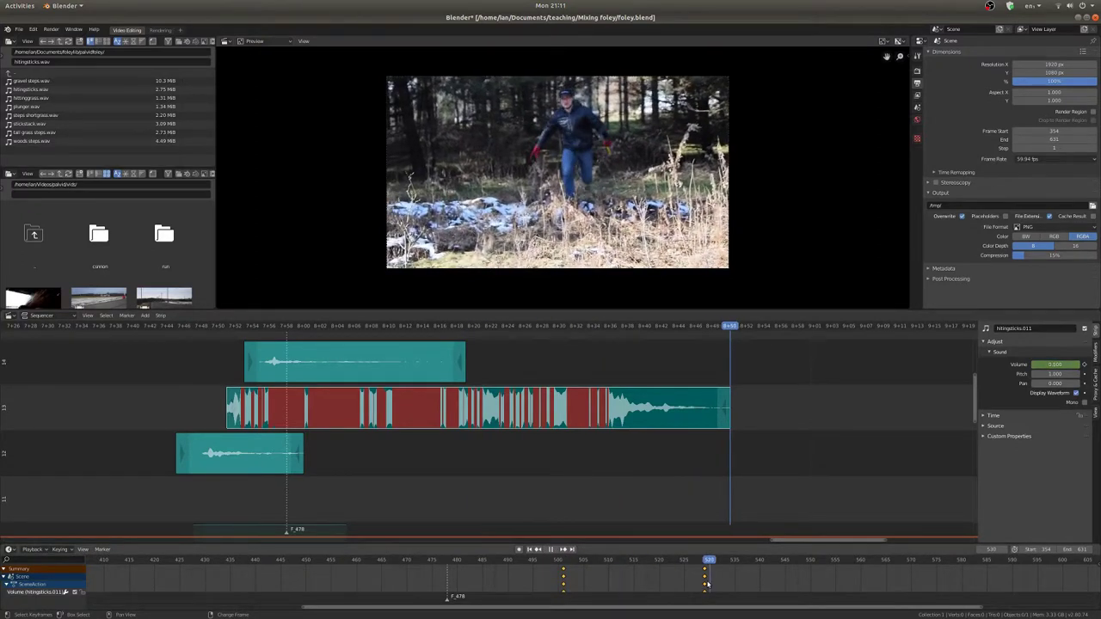
Replace the volume keyframe at frame 501 on the channel 13 hitting sticks strip with a value of 1 and play the fade.
{"action": "key", "text": "space"}
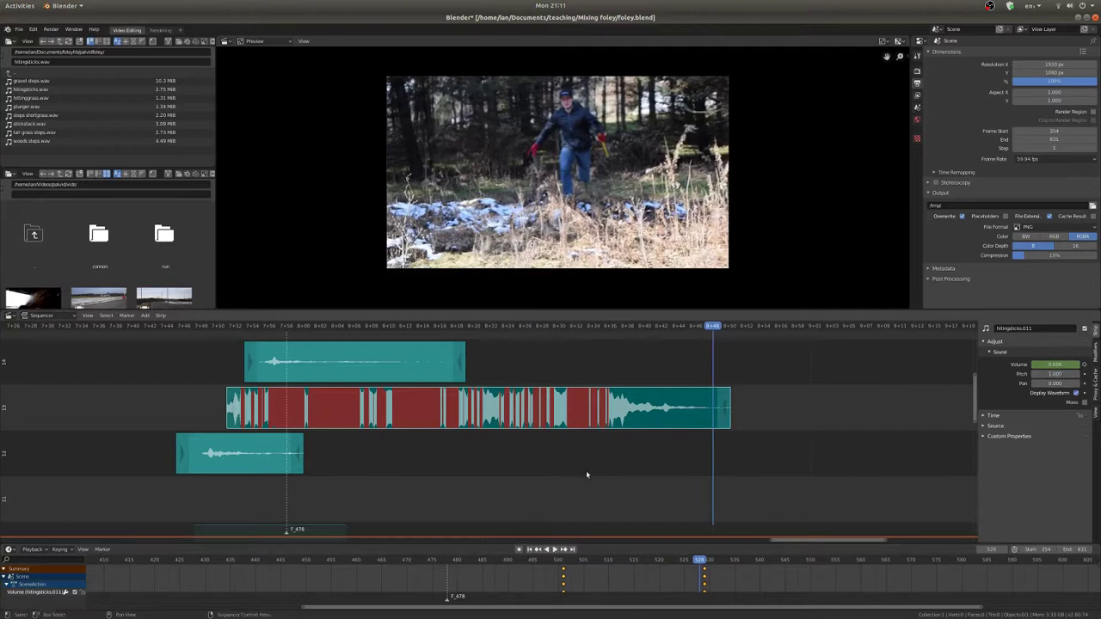
{"action": "key", "text": "Down"}
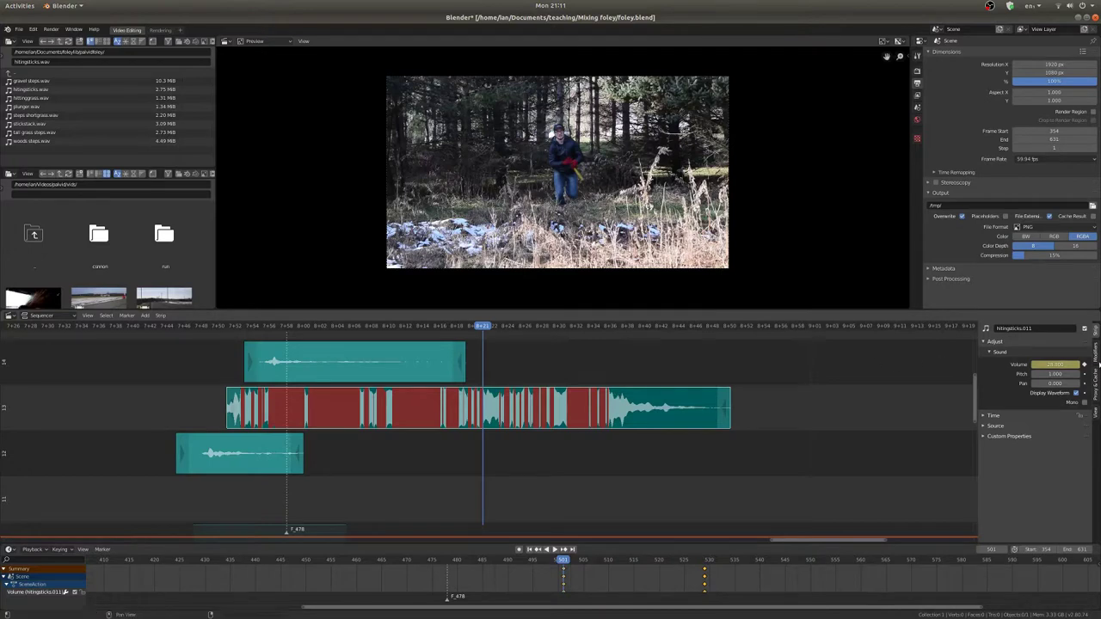
{"action": "left_click", "coordinate": [1057, 365]}
{"action": "type", "text": "1"}
{"action": "key", "text": "Return"}
{"action": "key", "text": "i"}
{"action": "key", "text": "space"}
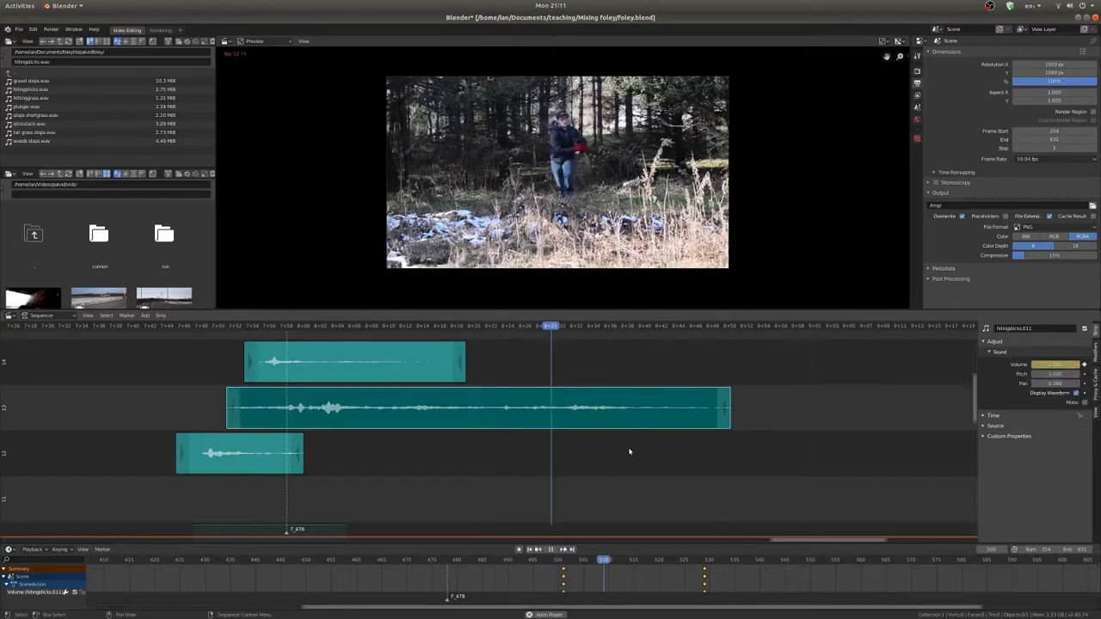
{"action": "key", "text": "space"}
{"action": "right_click_drag", "start_coordinate": [609, 425], "coordinate": [564, 438], "text": "shift"}
{"action": "left_click_drag", "start_coordinate": [563, 439], "coordinate": [375, 443]}
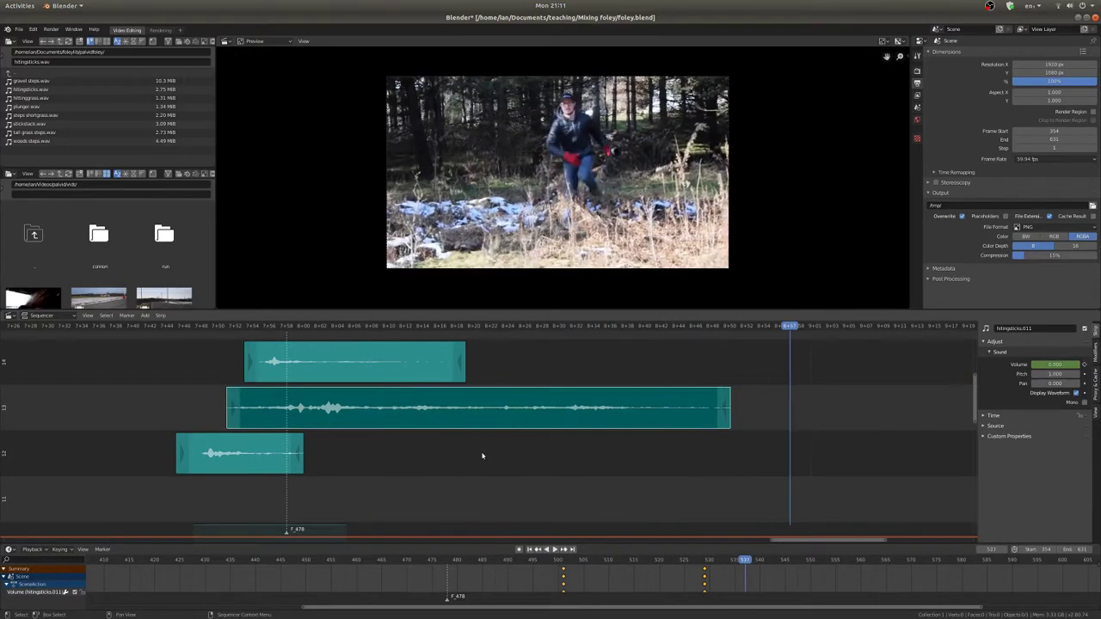
Move the first volume keyframe from frame 501 to about frame 491 in the Timeline and play the longer fade.
{"action": "left_click_drag", "start_coordinate": [564, 577], "coordinate": [514, 578]}
{"action": "right_click_drag", "start_coordinate": [510, 577], "coordinate": [505, 577], "text": "shift"}
{"action": "key", "text": "space"}
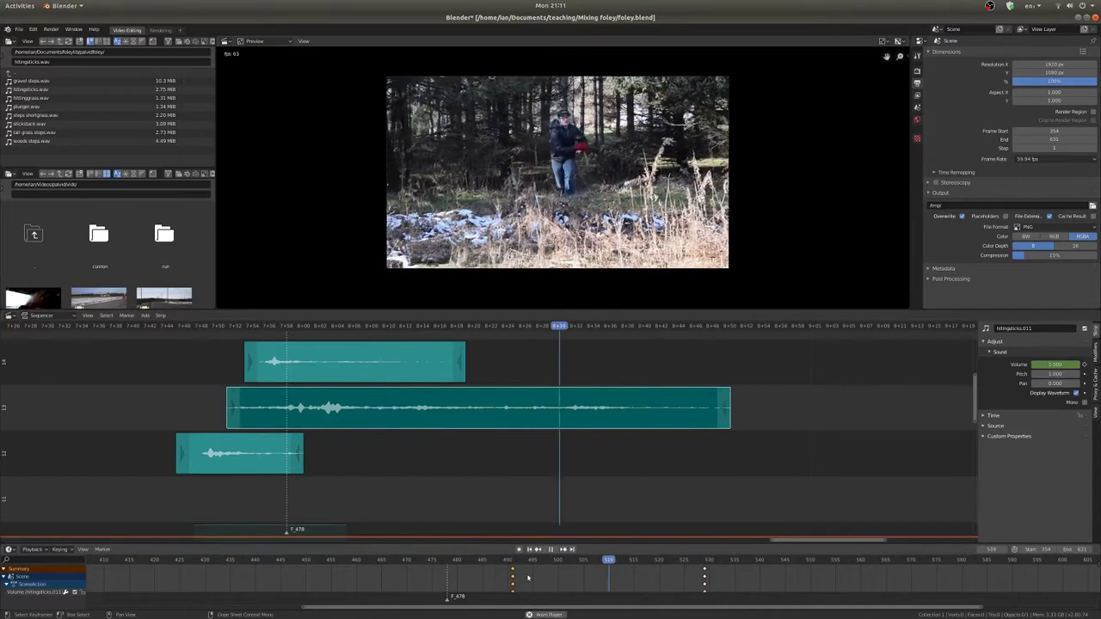
{"action": "key", "text": "space"}
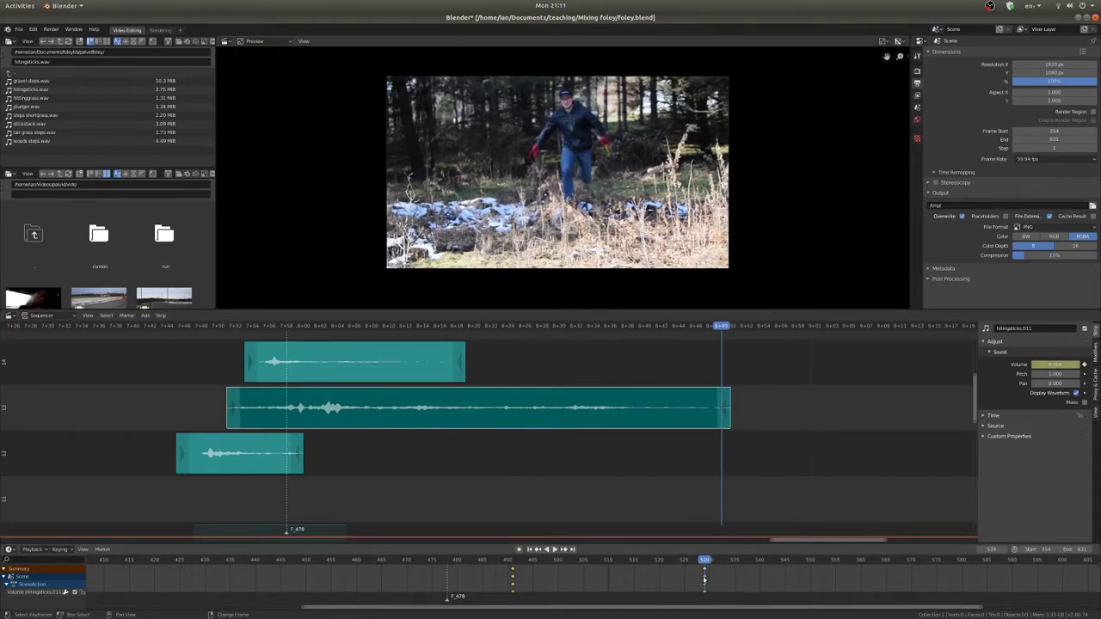
Replace the volume keyframe at frame 529 on the channel 13 hitting sticks strip with a value of 0.3 and play the fade.
{"action": "left_click_drag", "start_coordinate": [1037, 365], "coordinate": [1053, 365]}
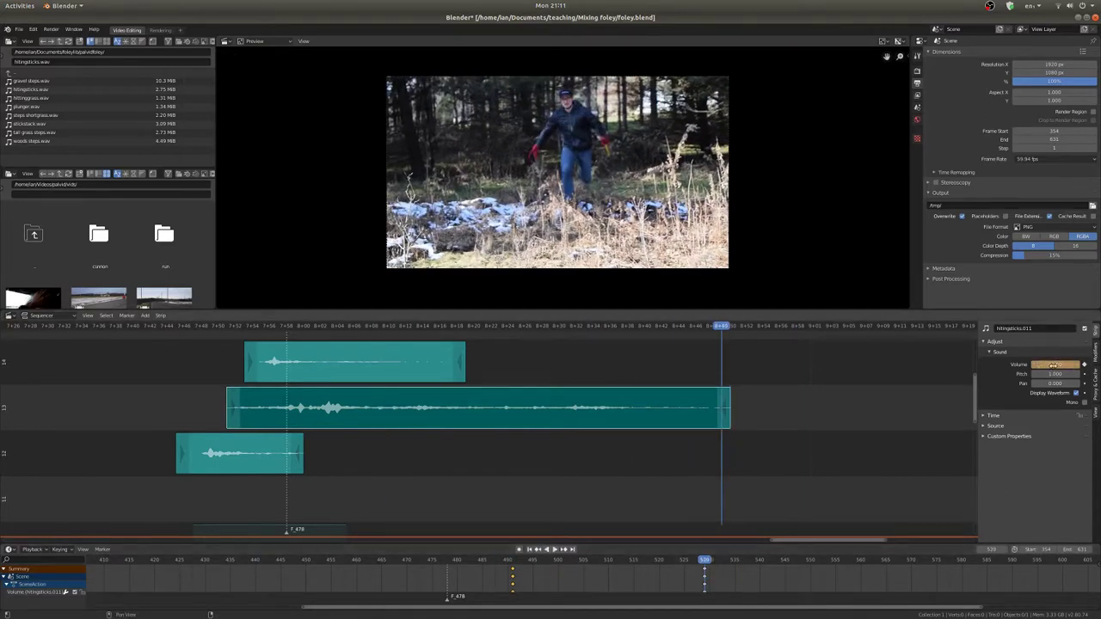
{"action": "key", "text": "i"}
{"action": "right_click", "coordinate": [364, 418], "text": "shift"}
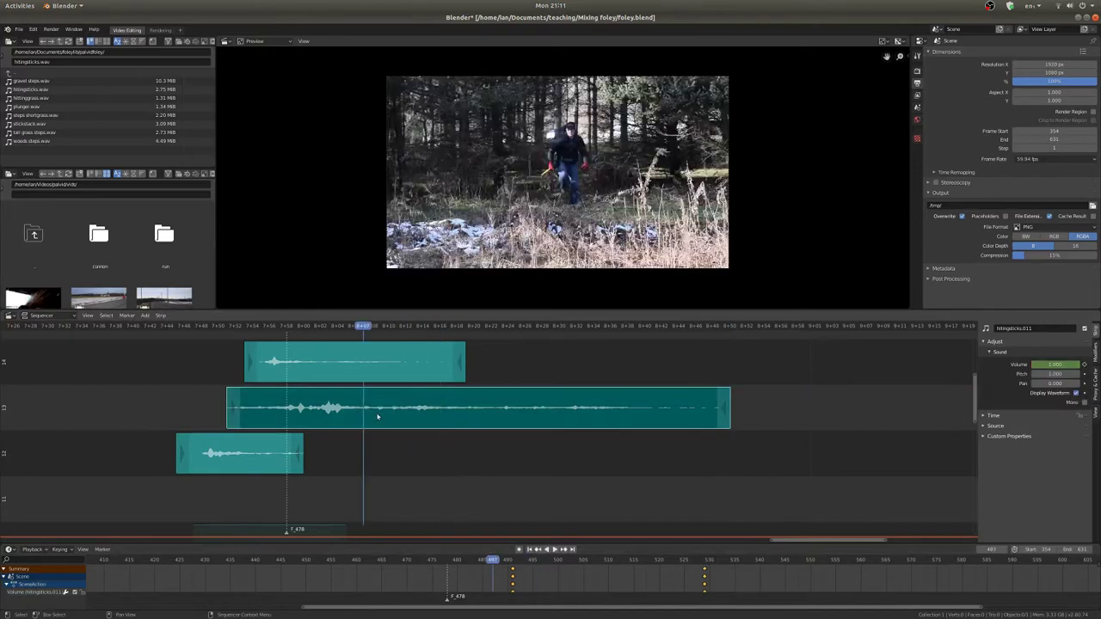
{"action": "key", "text": "space"}
{"action": "scroll", "coordinate": [523, 453], "scroll_direction": "down", "scroll_amount": 6}
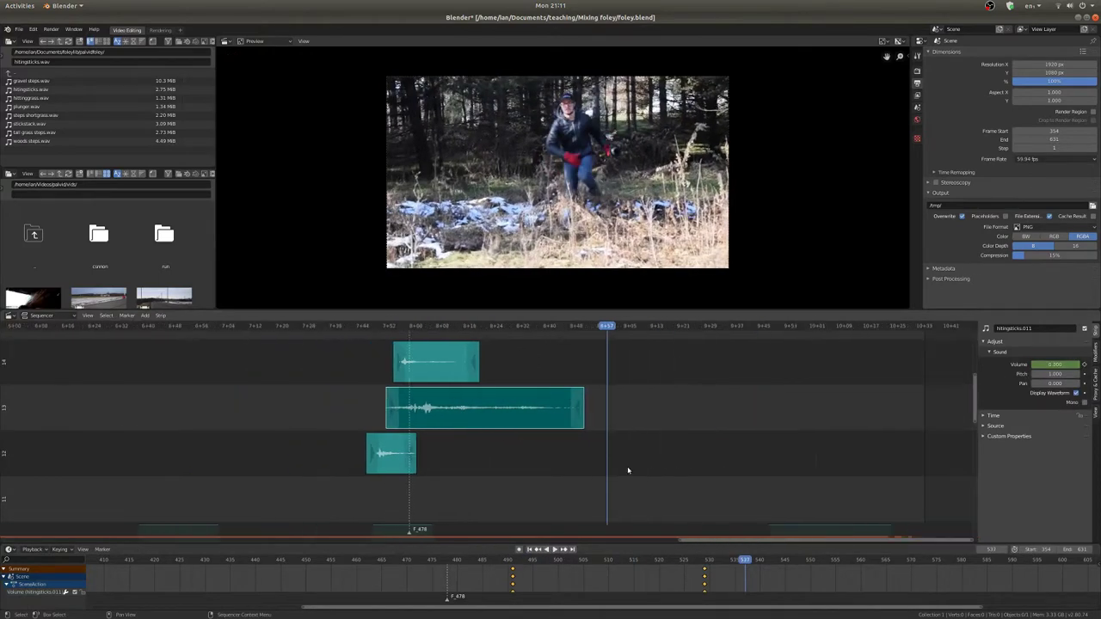
Show all the foley strips in the sequencer and play the mix from the start of the frame range at frame 354.
{"action": "scroll", "coordinate": [414, 450], "scroll_direction": "down", "scroll_amount": 3}
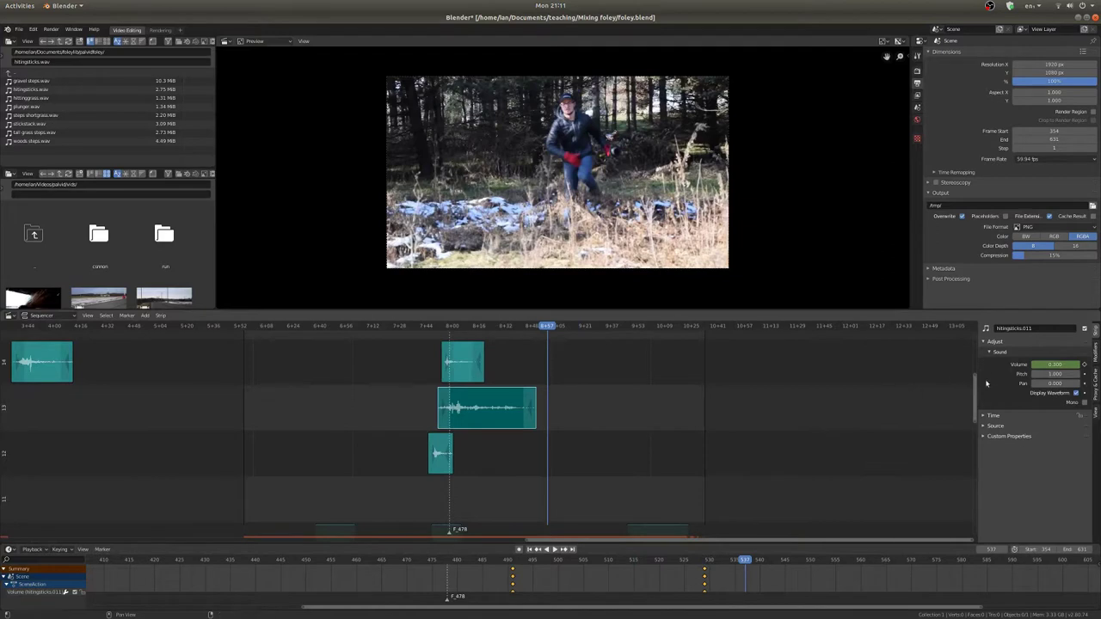
{"action": "left_click_drag", "start_coordinate": [975, 380], "coordinate": [974, 273]}
{"action": "key", "text": "Home"}
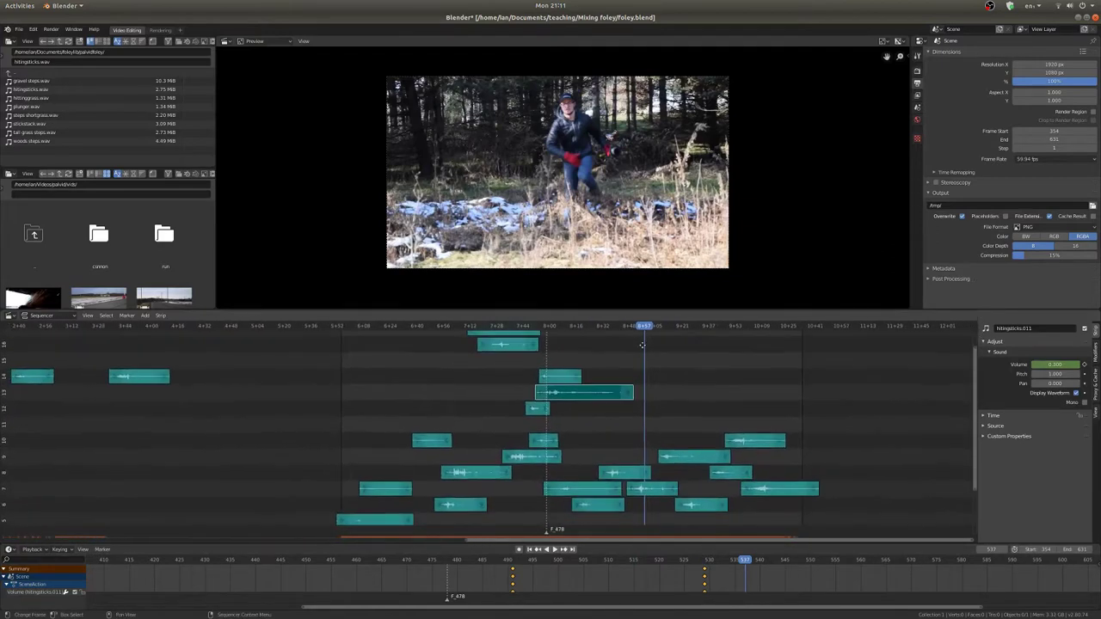
{"action": "mouse_move", "coordinate": [342, 467]}
{"action": "right_mouse_down"}
{"action": "mouse_move", "coordinate": [308, 469]}
{"action": "mouse_move", "coordinate": [342, 458]}
{"action": "right_mouse_up"}
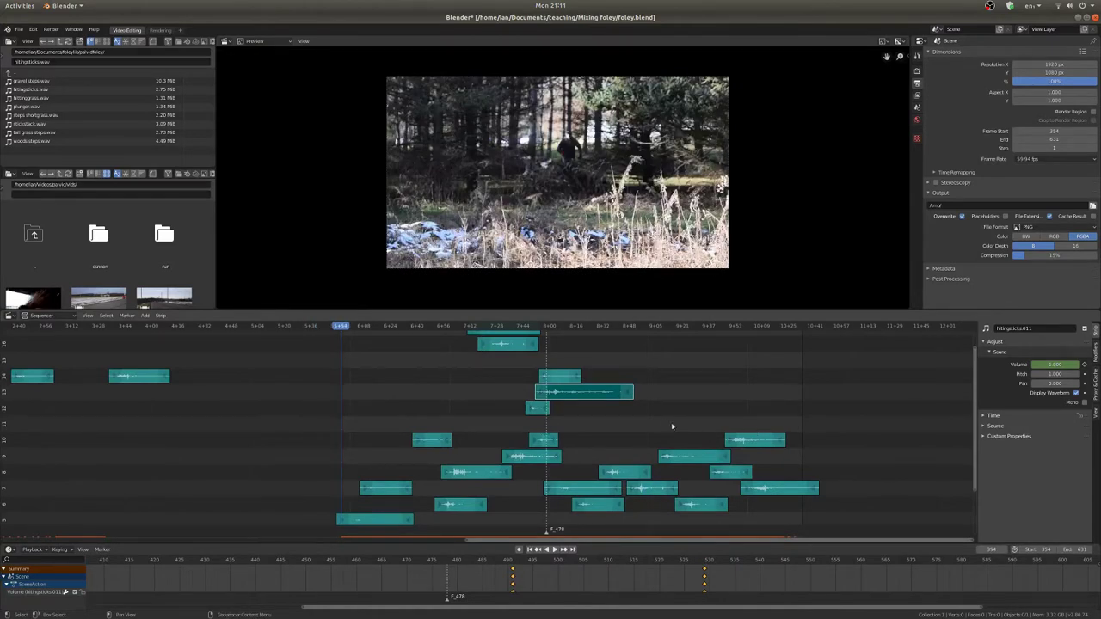
{"action": "scroll", "coordinate": [672, 425], "scroll_direction": "down", "scroll_amount": 3}
{"action": "scroll", "coordinate": [672, 426], "scroll_direction": "up", "scroll_amount": 3}
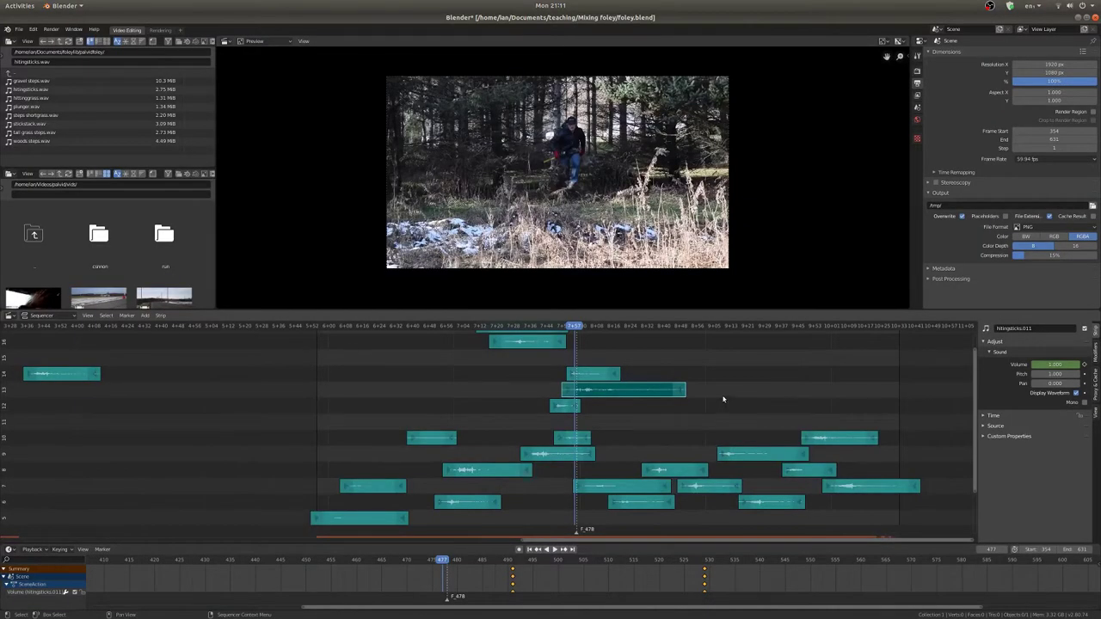
{"action": "left_click_drag", "start_coordinate": [393, 386], "coordinate": [315, 398]}
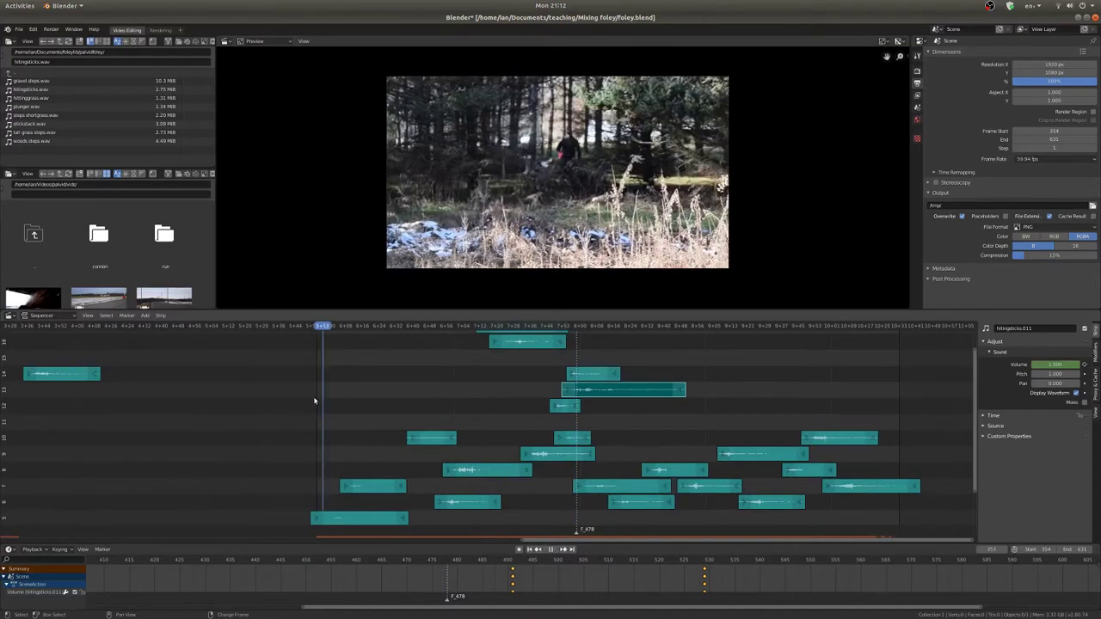